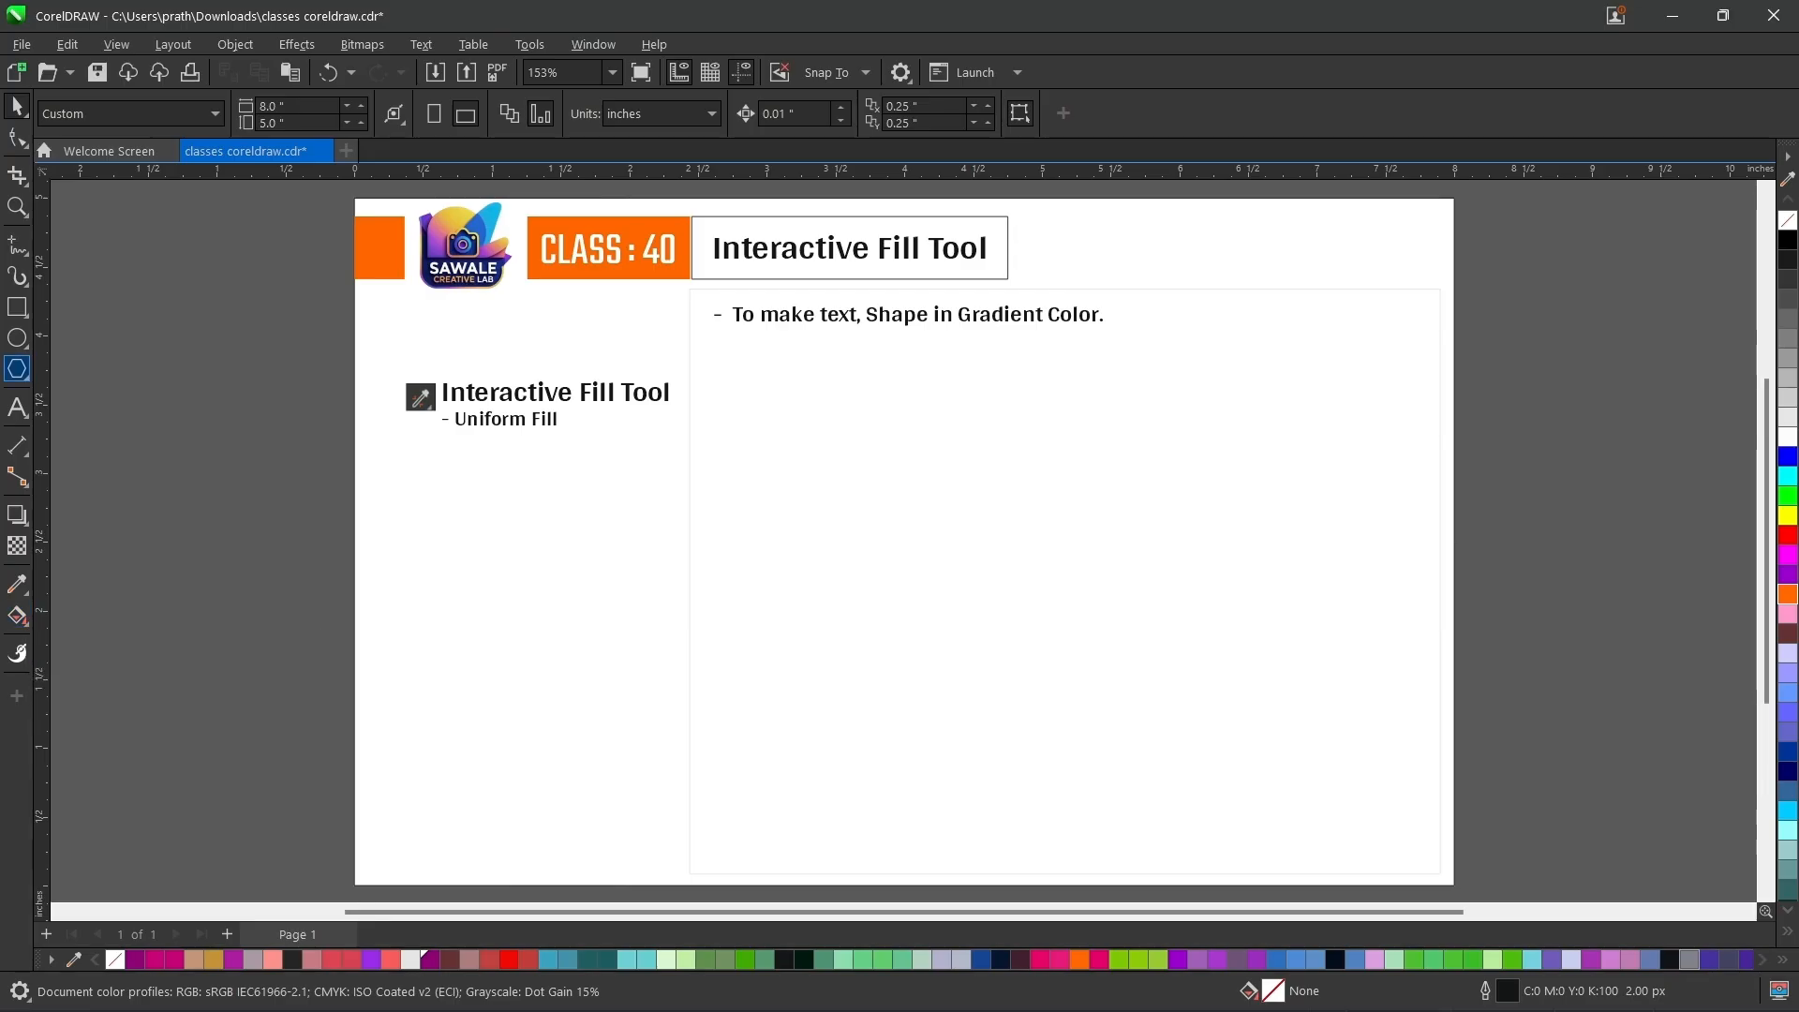
- Draw a circle about 1.7 inches in diameter in the large empty frame on the page
click(17, 337)
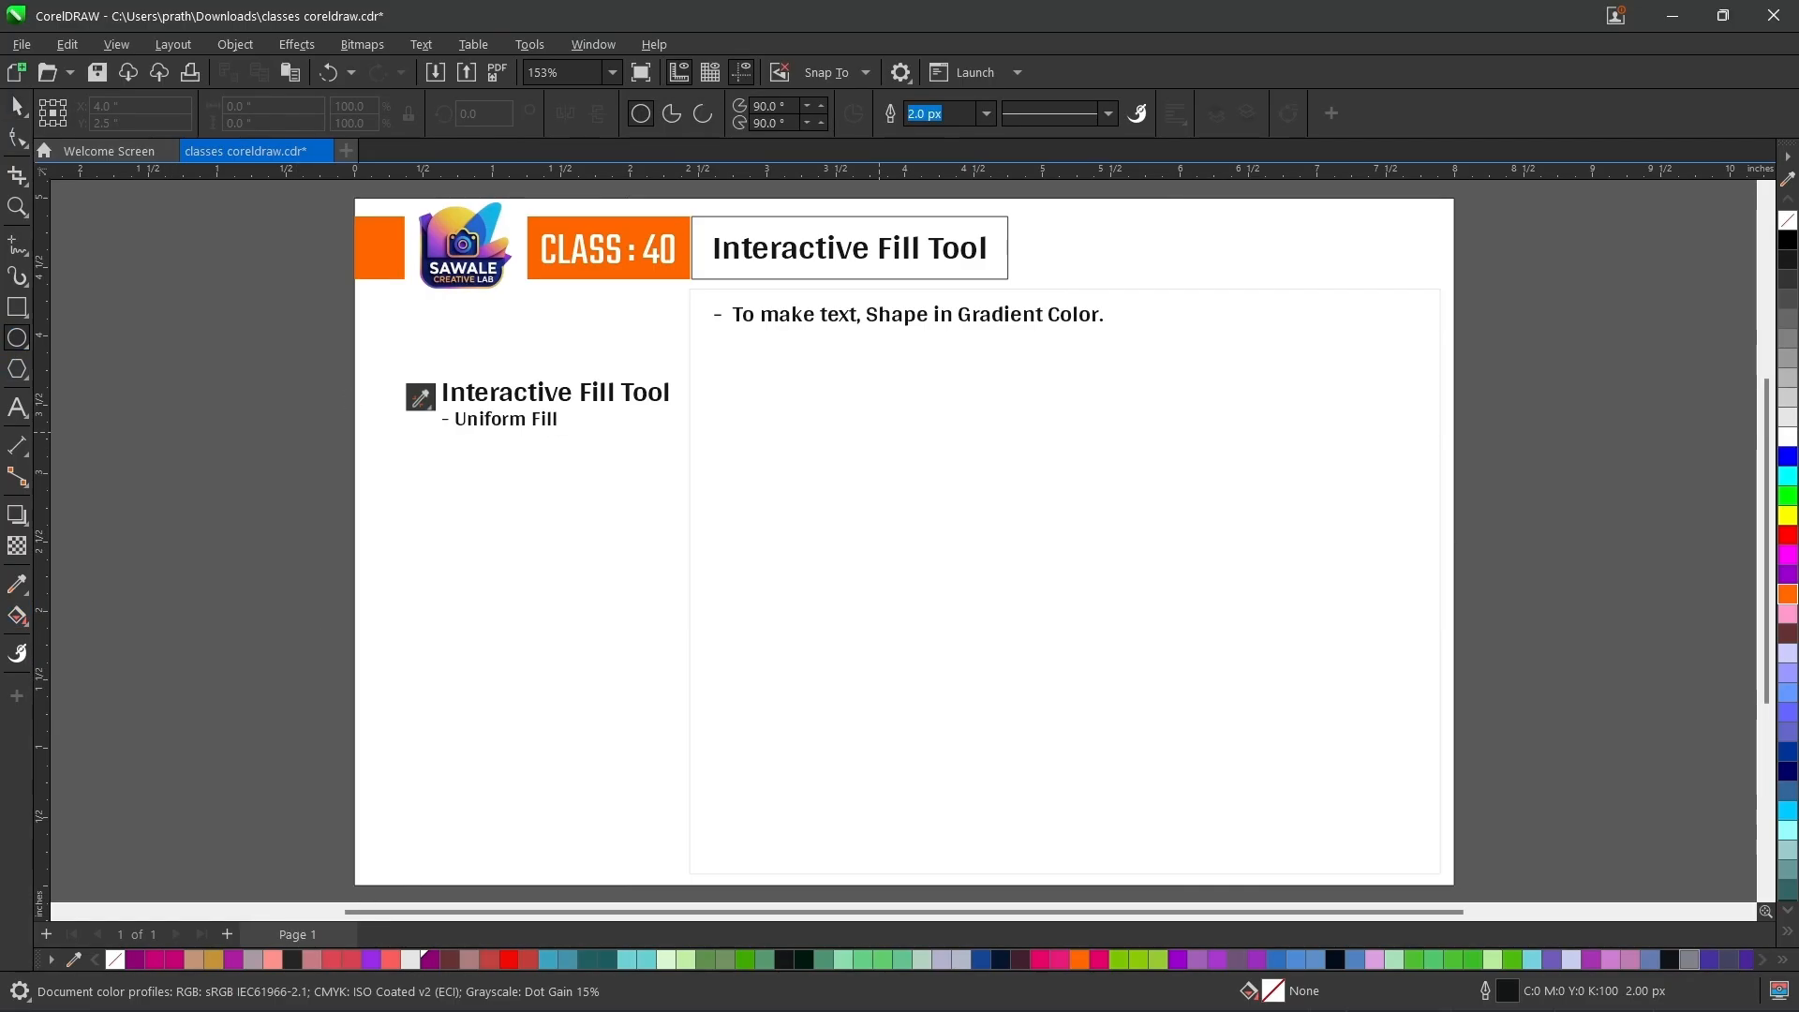
drag(879, 430, 1112, 664)
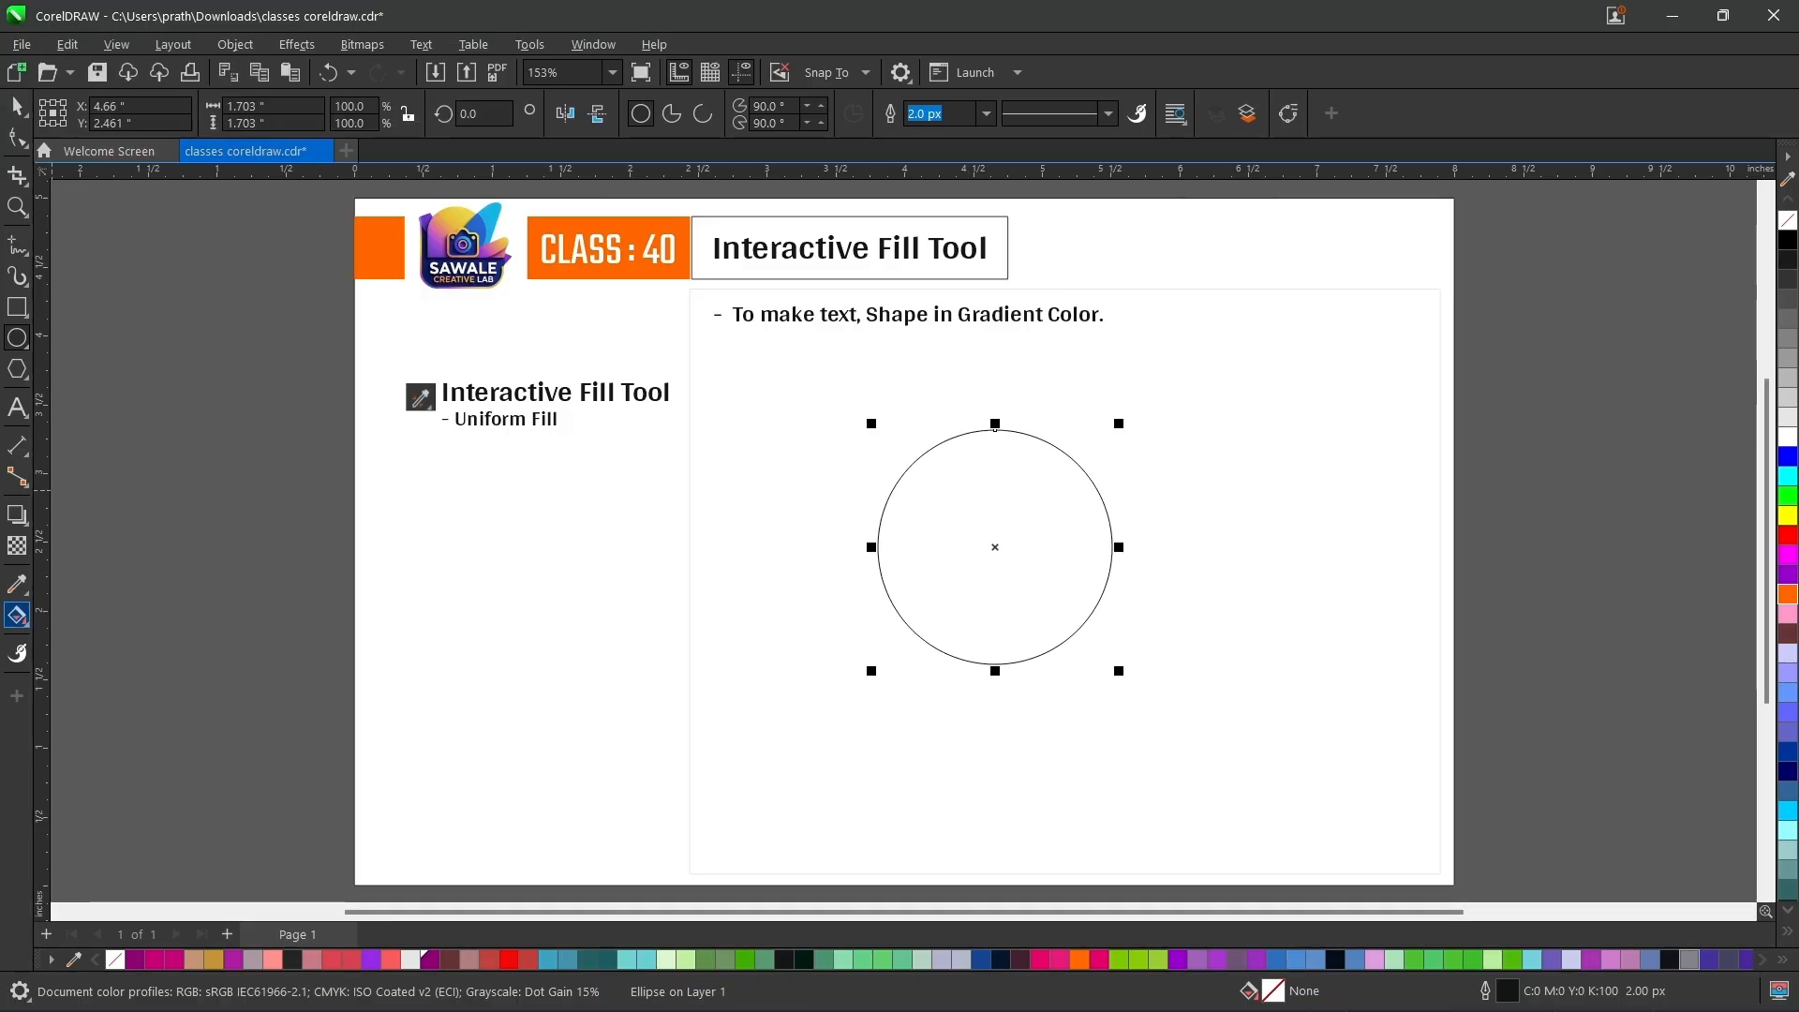
- Apply a uniform fill to the circle with the Interactive Fill tool, trying red before recolouring it blue
click(16, 615)
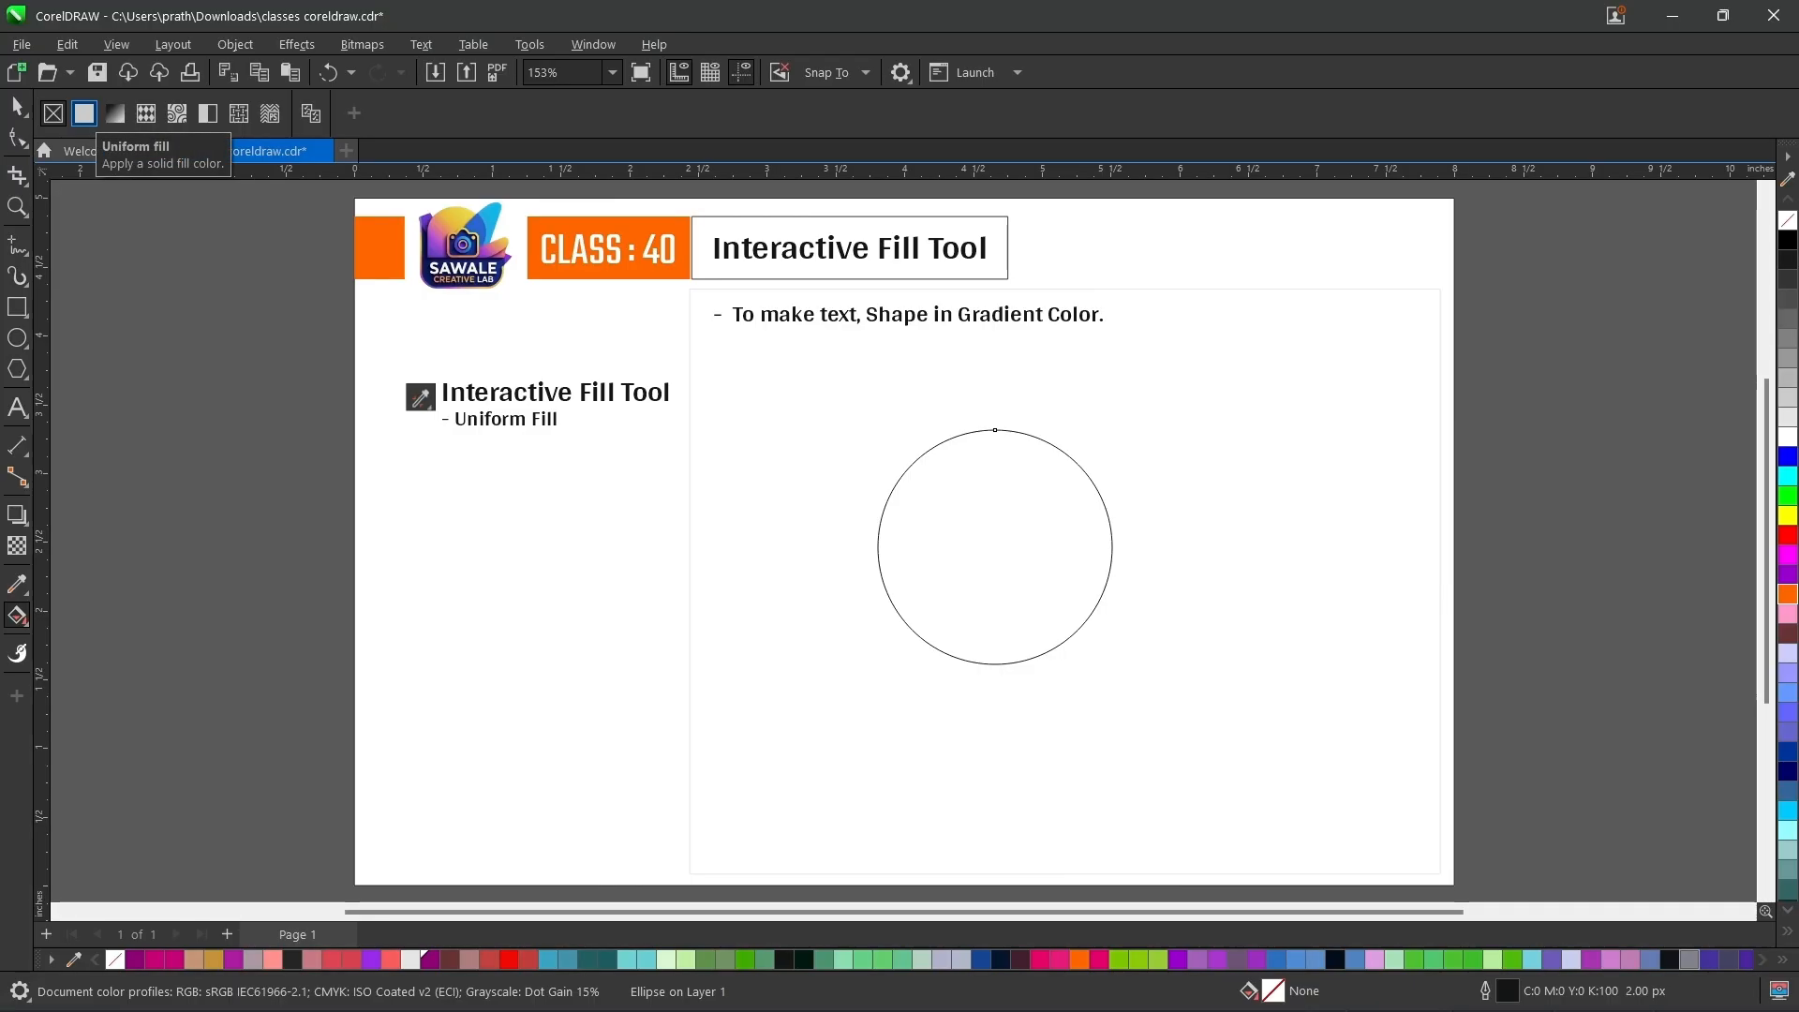
click(84, 113)
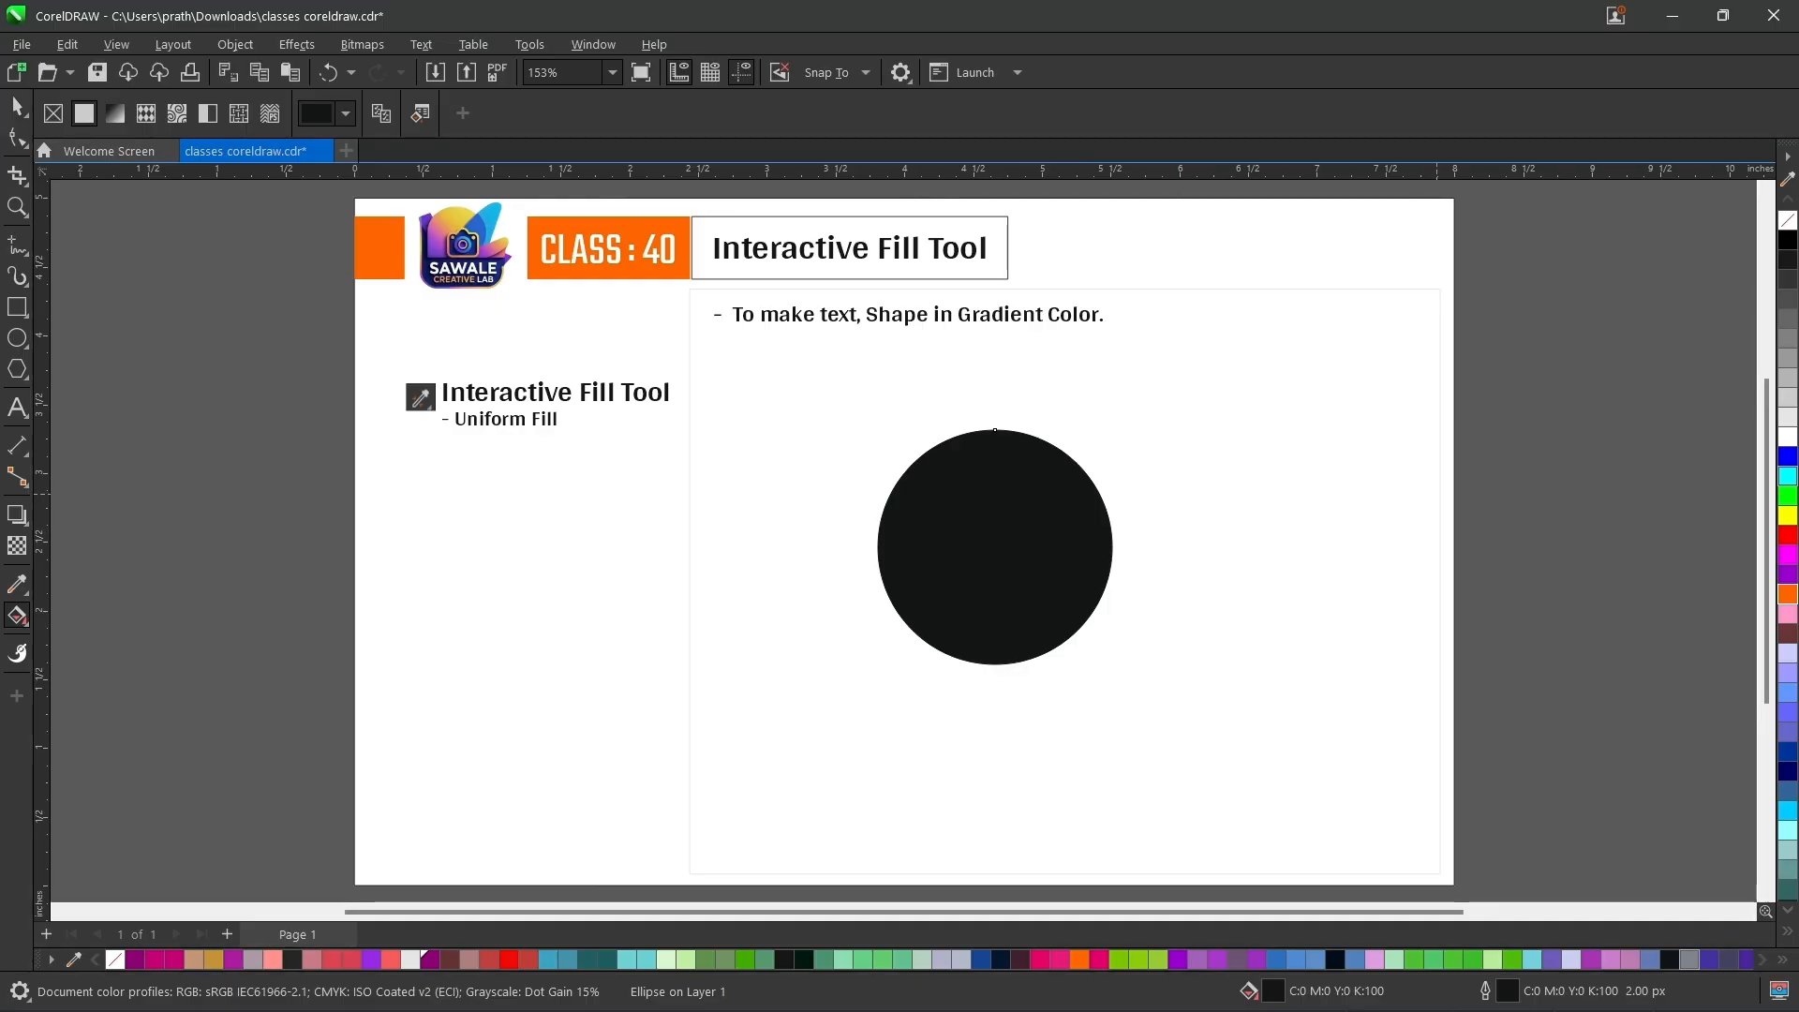
click(1787, 535)
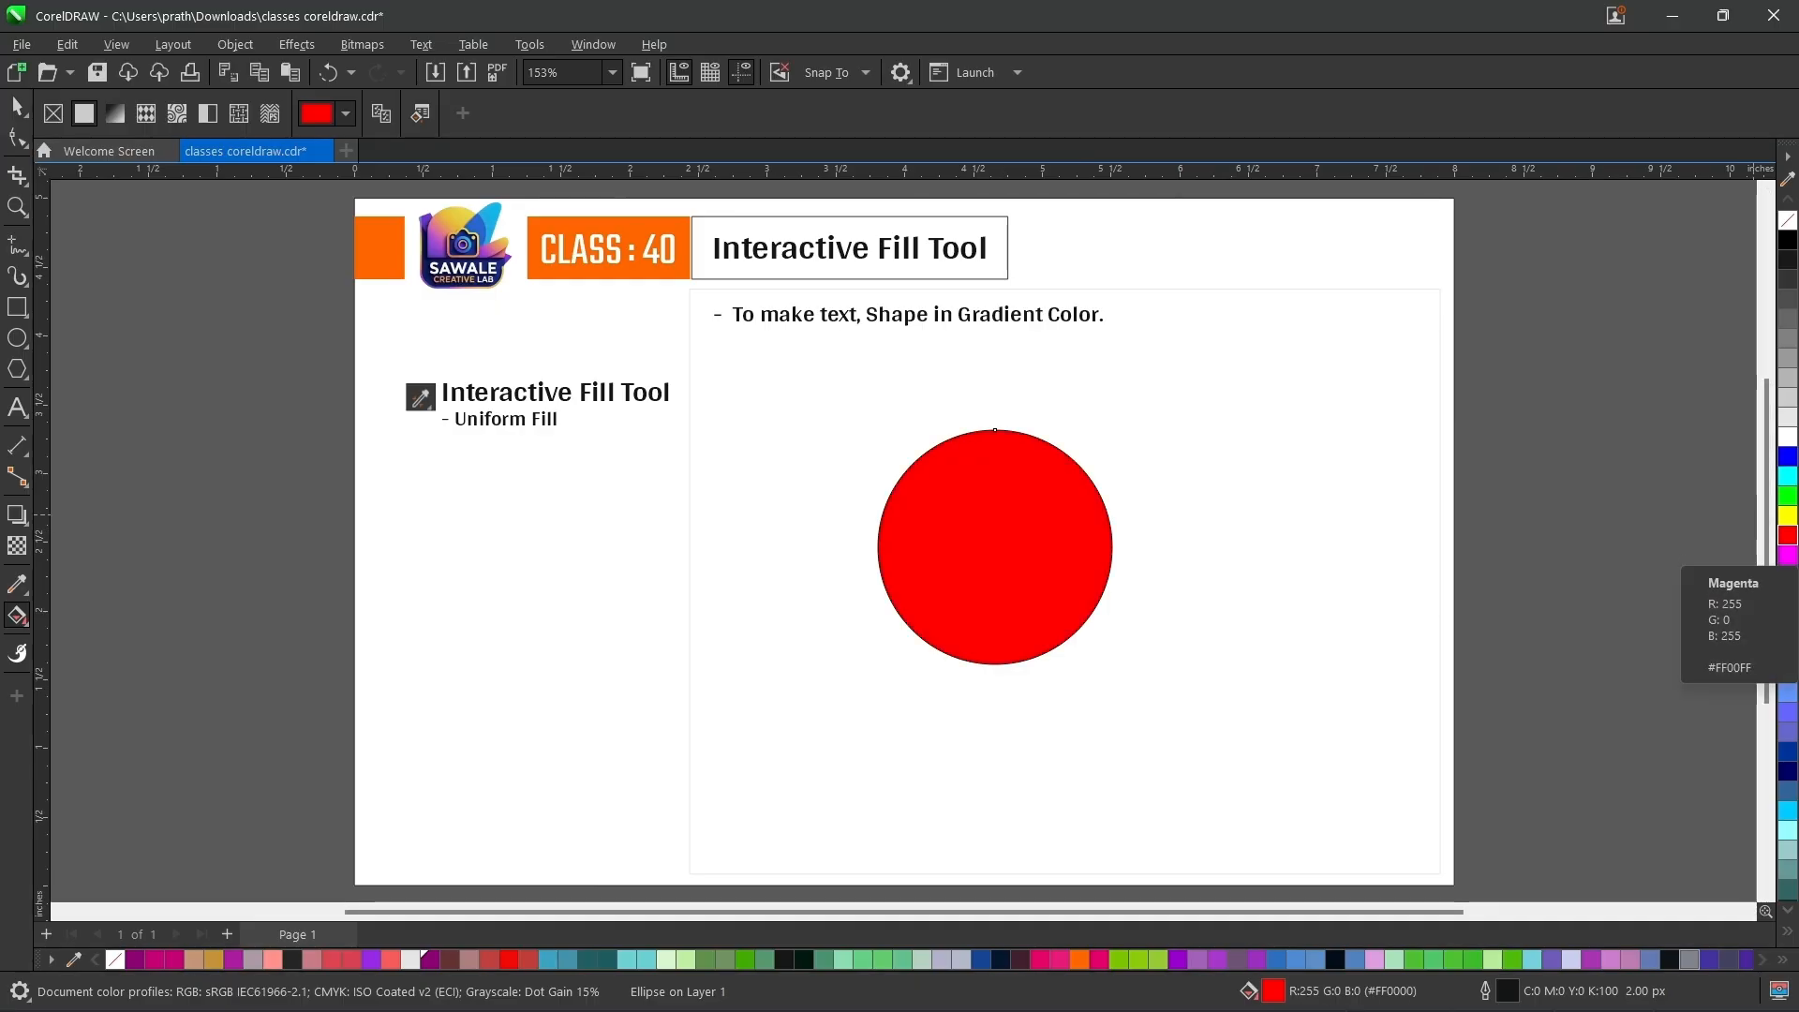
click(1788, 457)
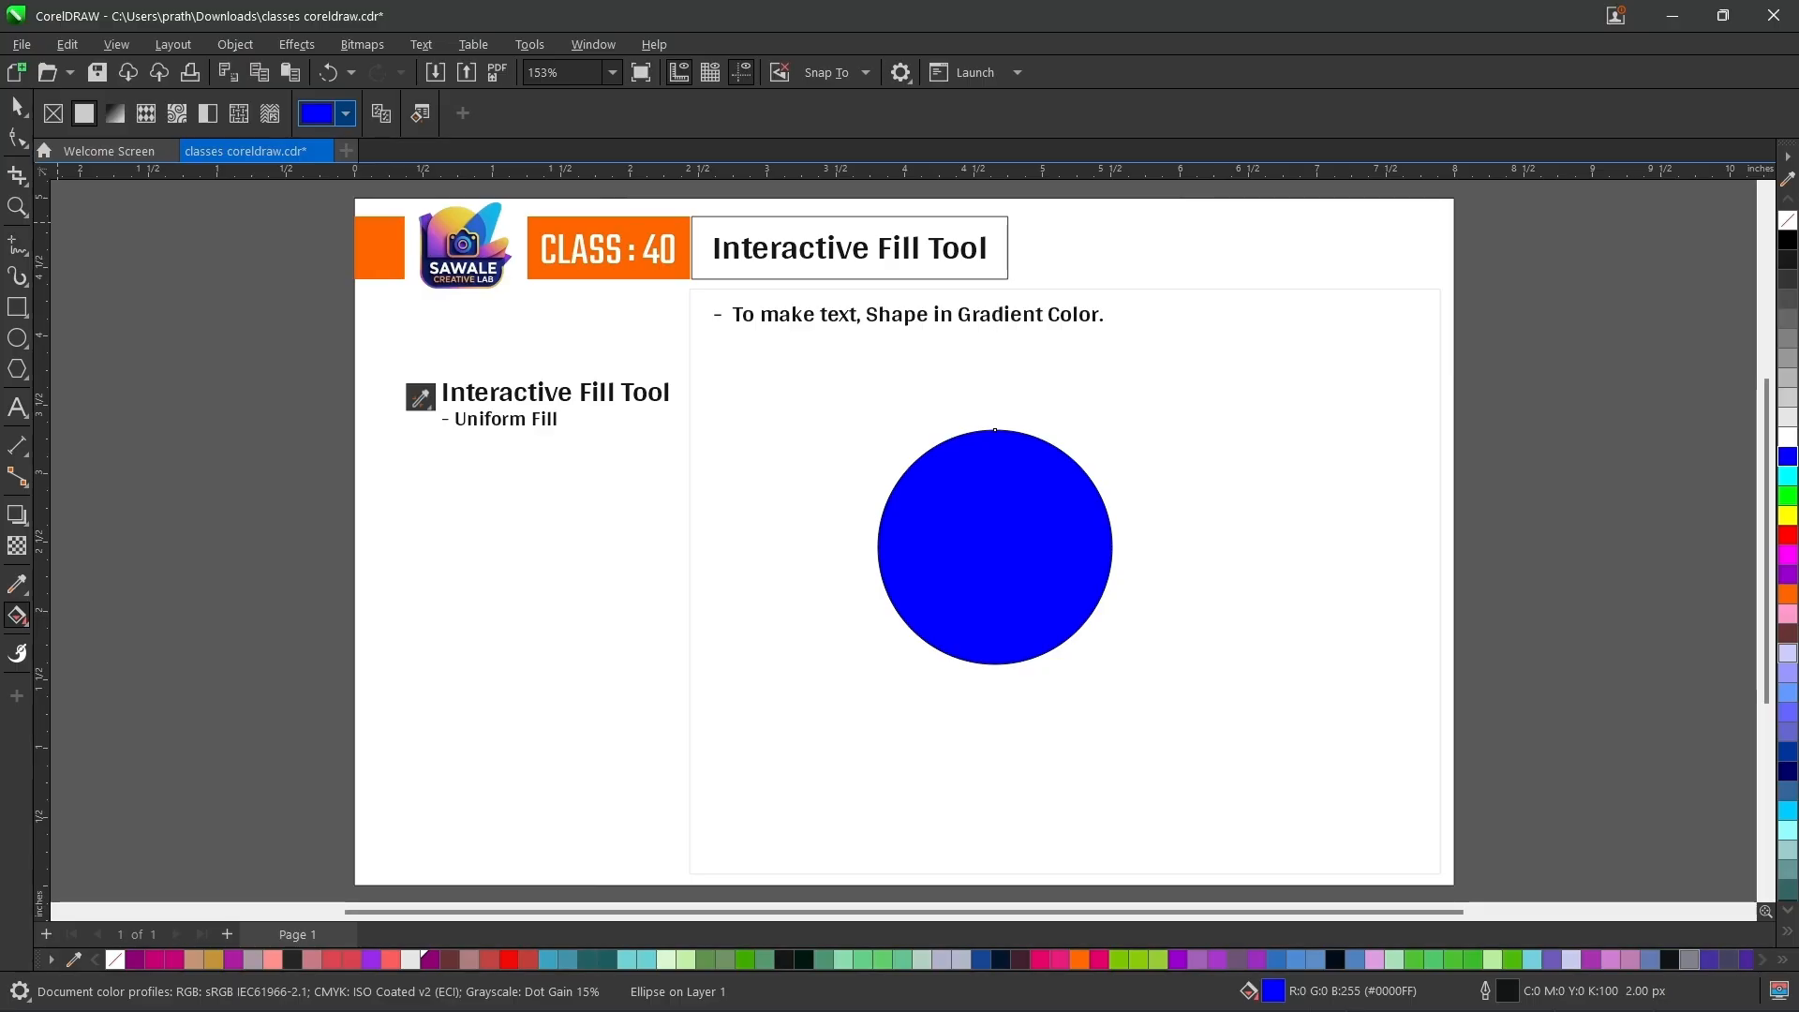
- Switch the circle's fill colour model to CMYK and pick a grey-blue, C57 M35 Y35 K24, from the colour wheel
click(346, 113)
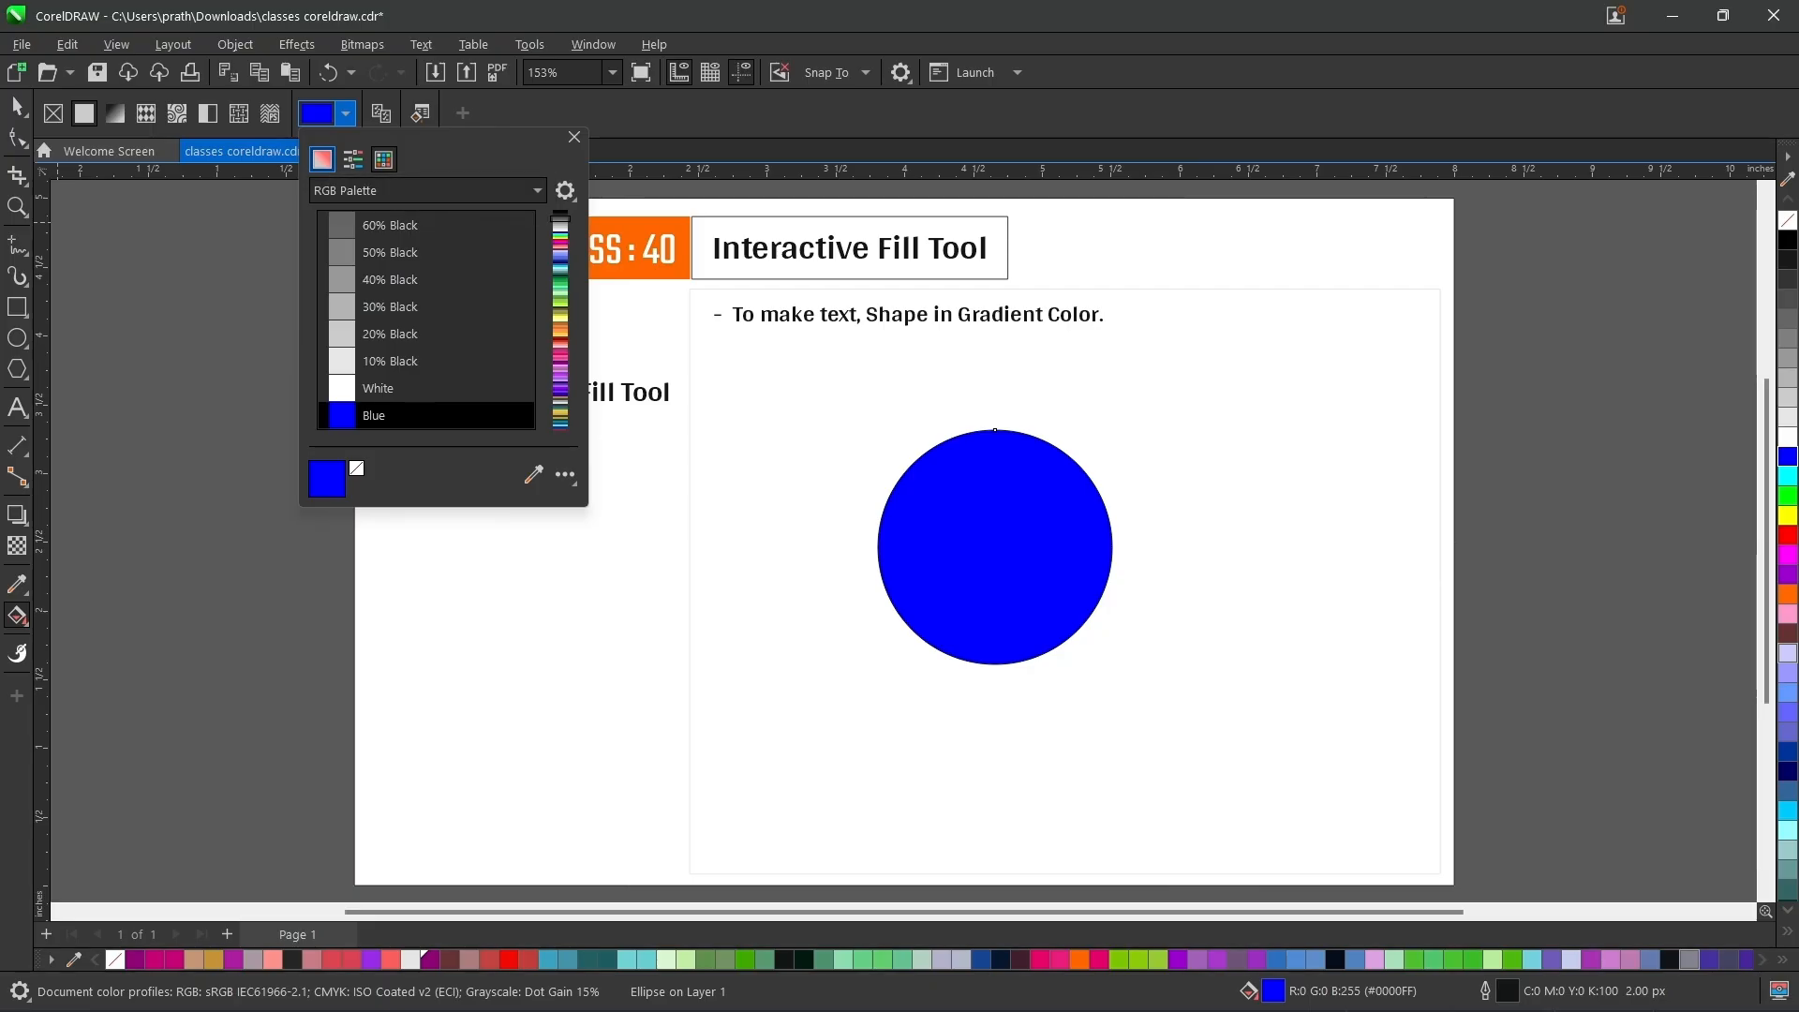
click(322, 159)
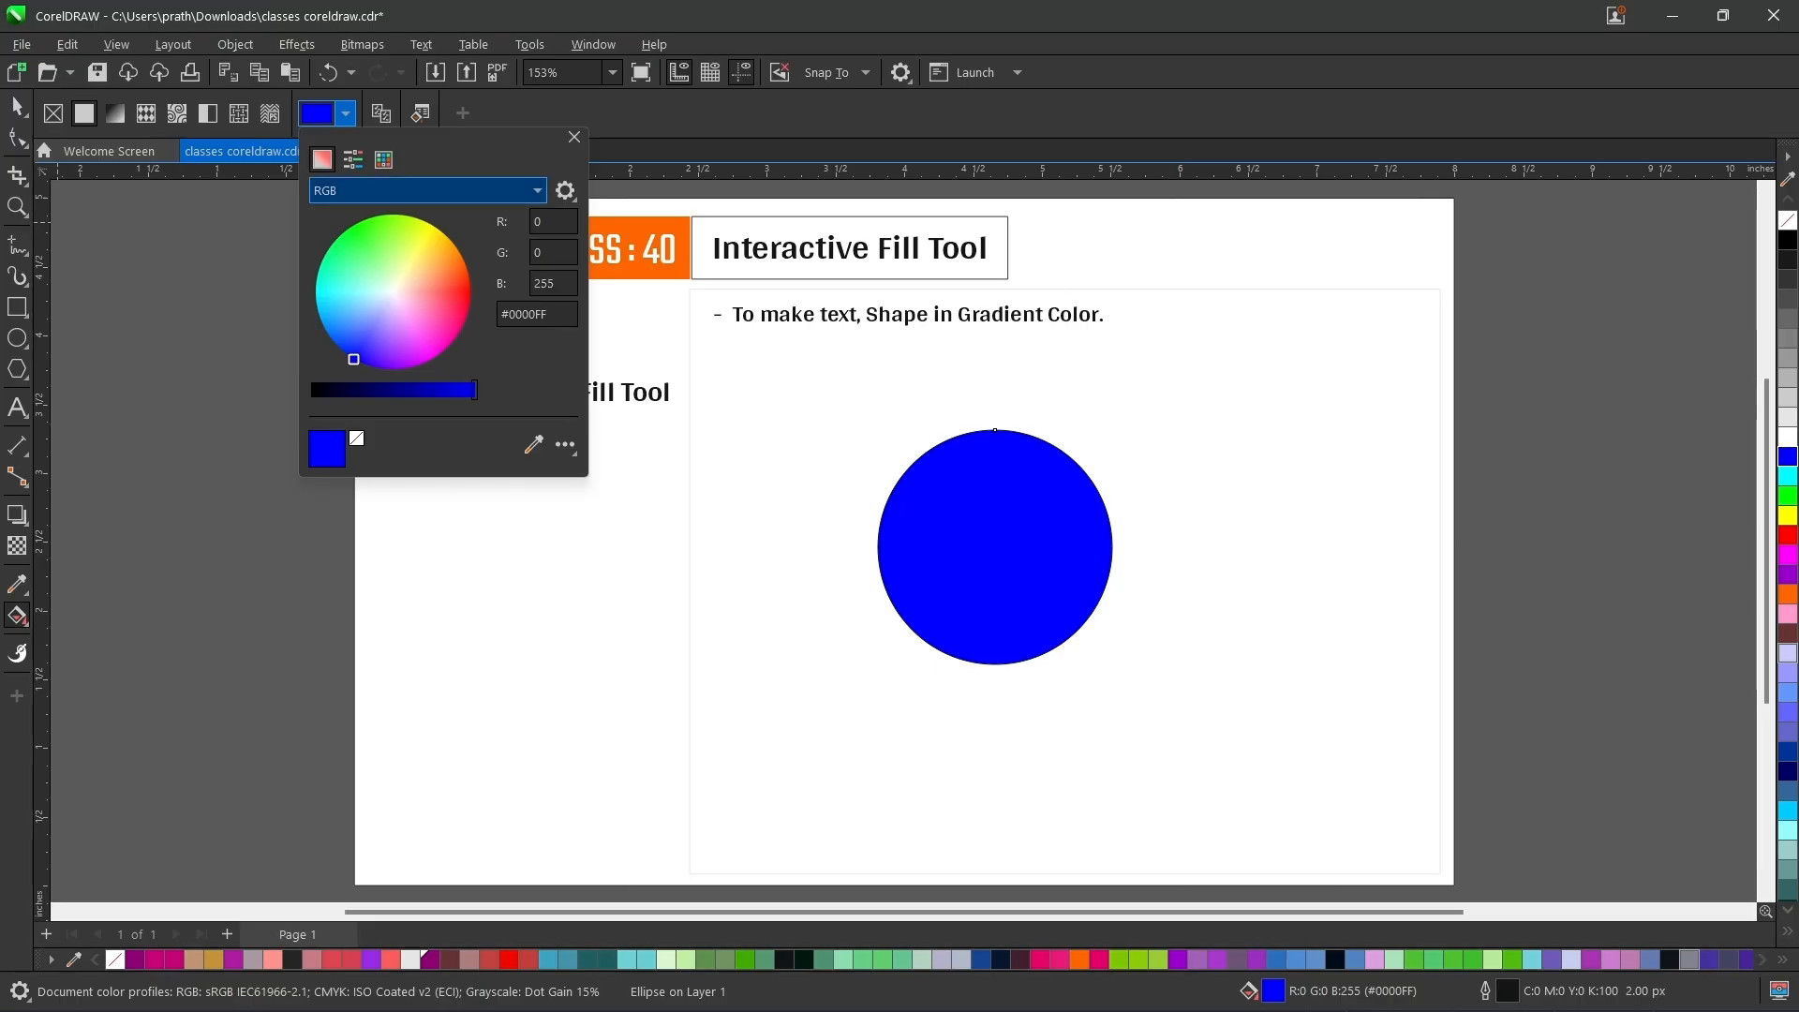
click(426, 191)
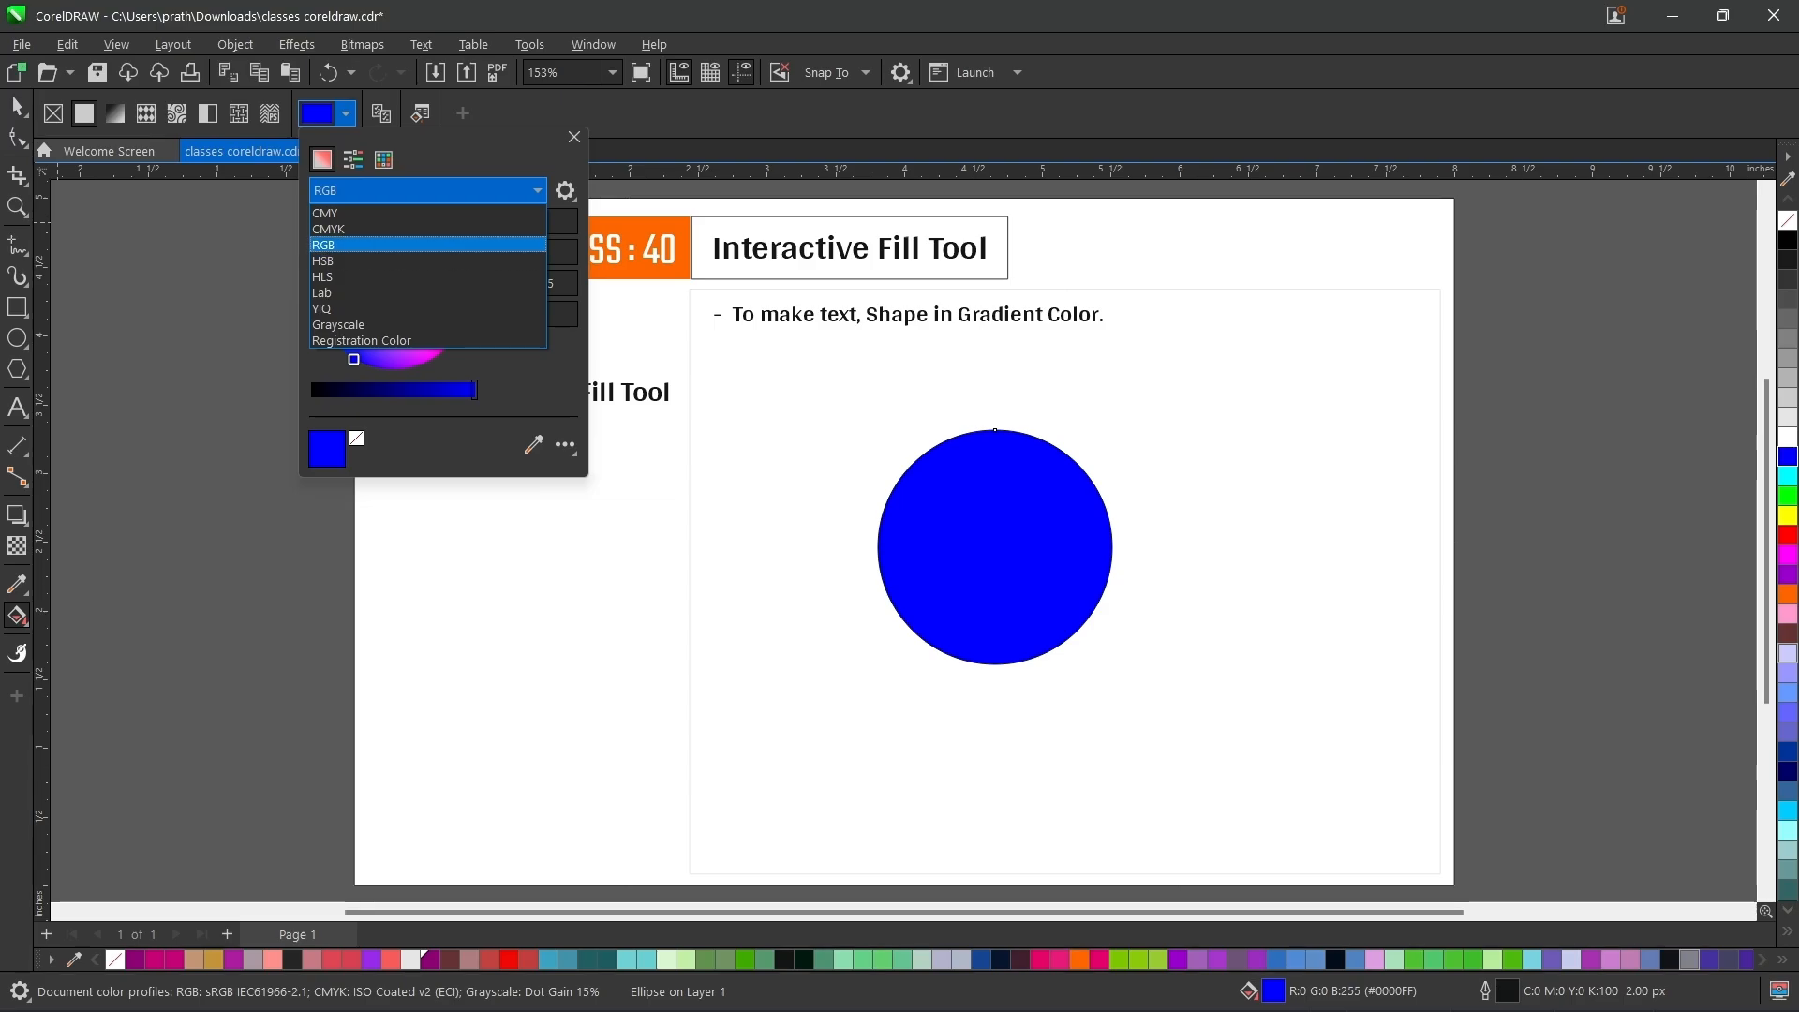
click(330, 229)
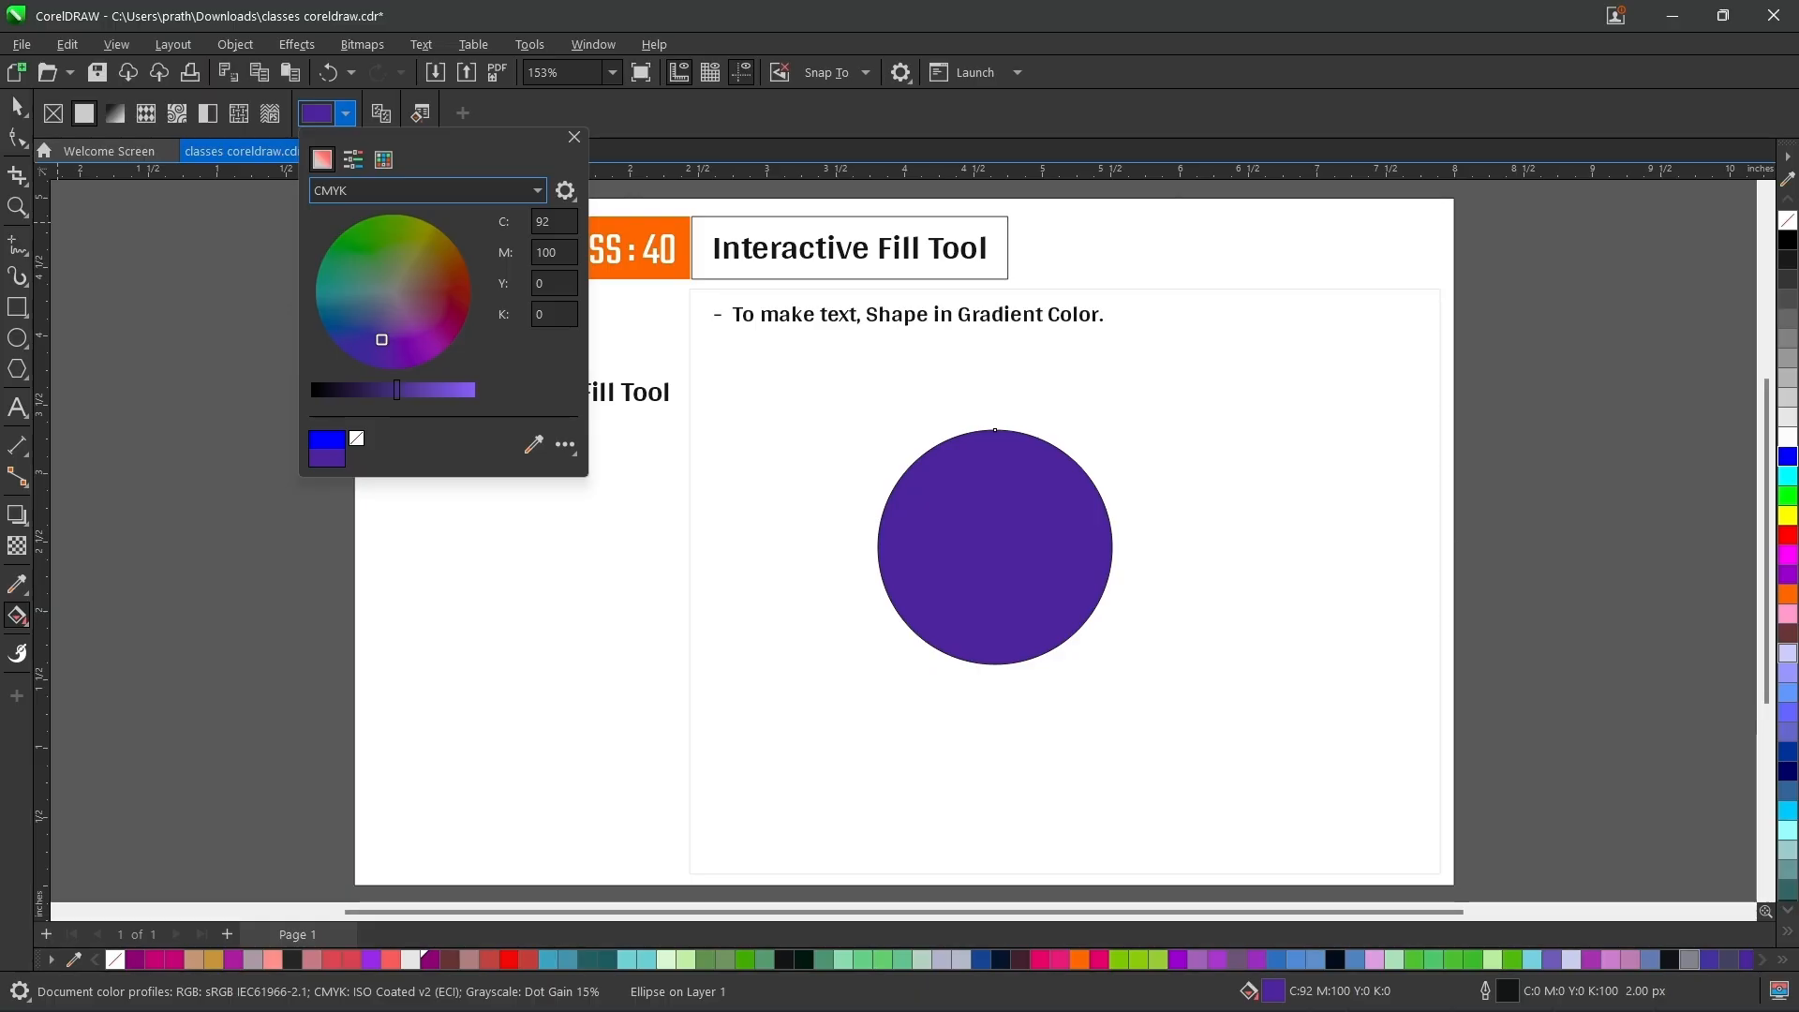
drag(382, 339, 378, 294)
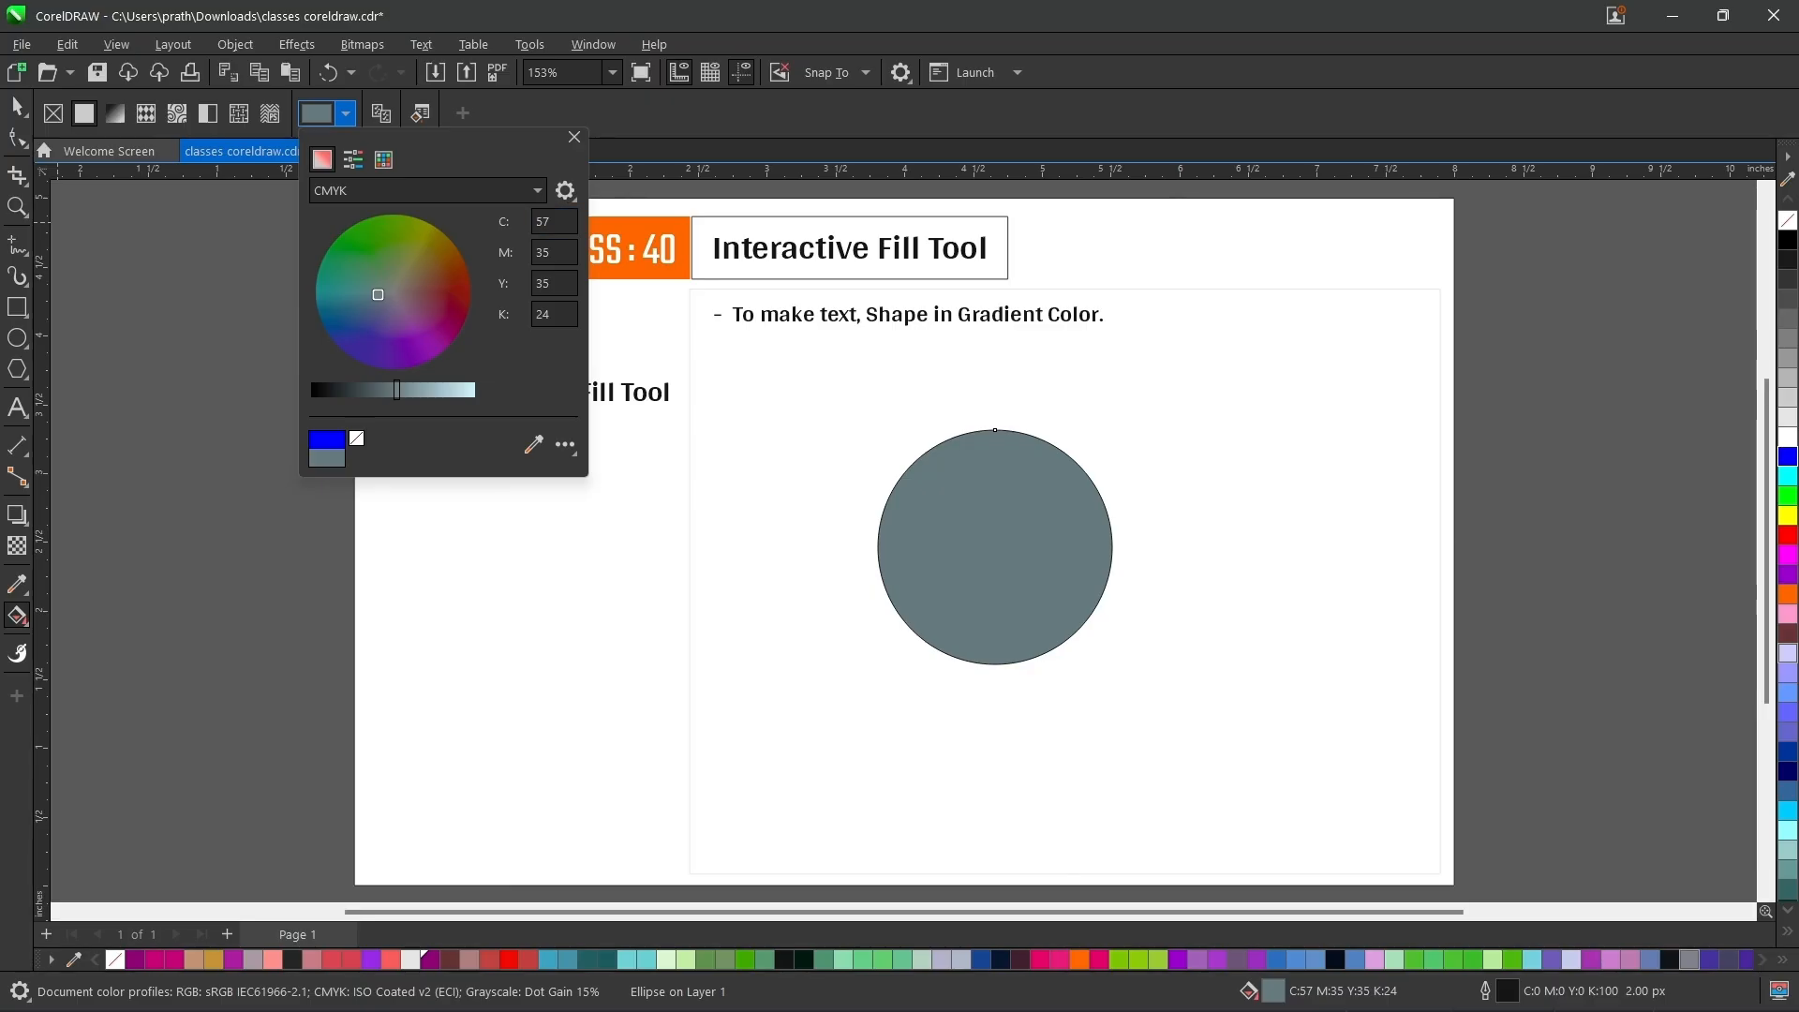
- Set the colour viewer to HSB - Hue Based and pick a light blue fill, C71 M9 Y17 K9
click(564, 190)
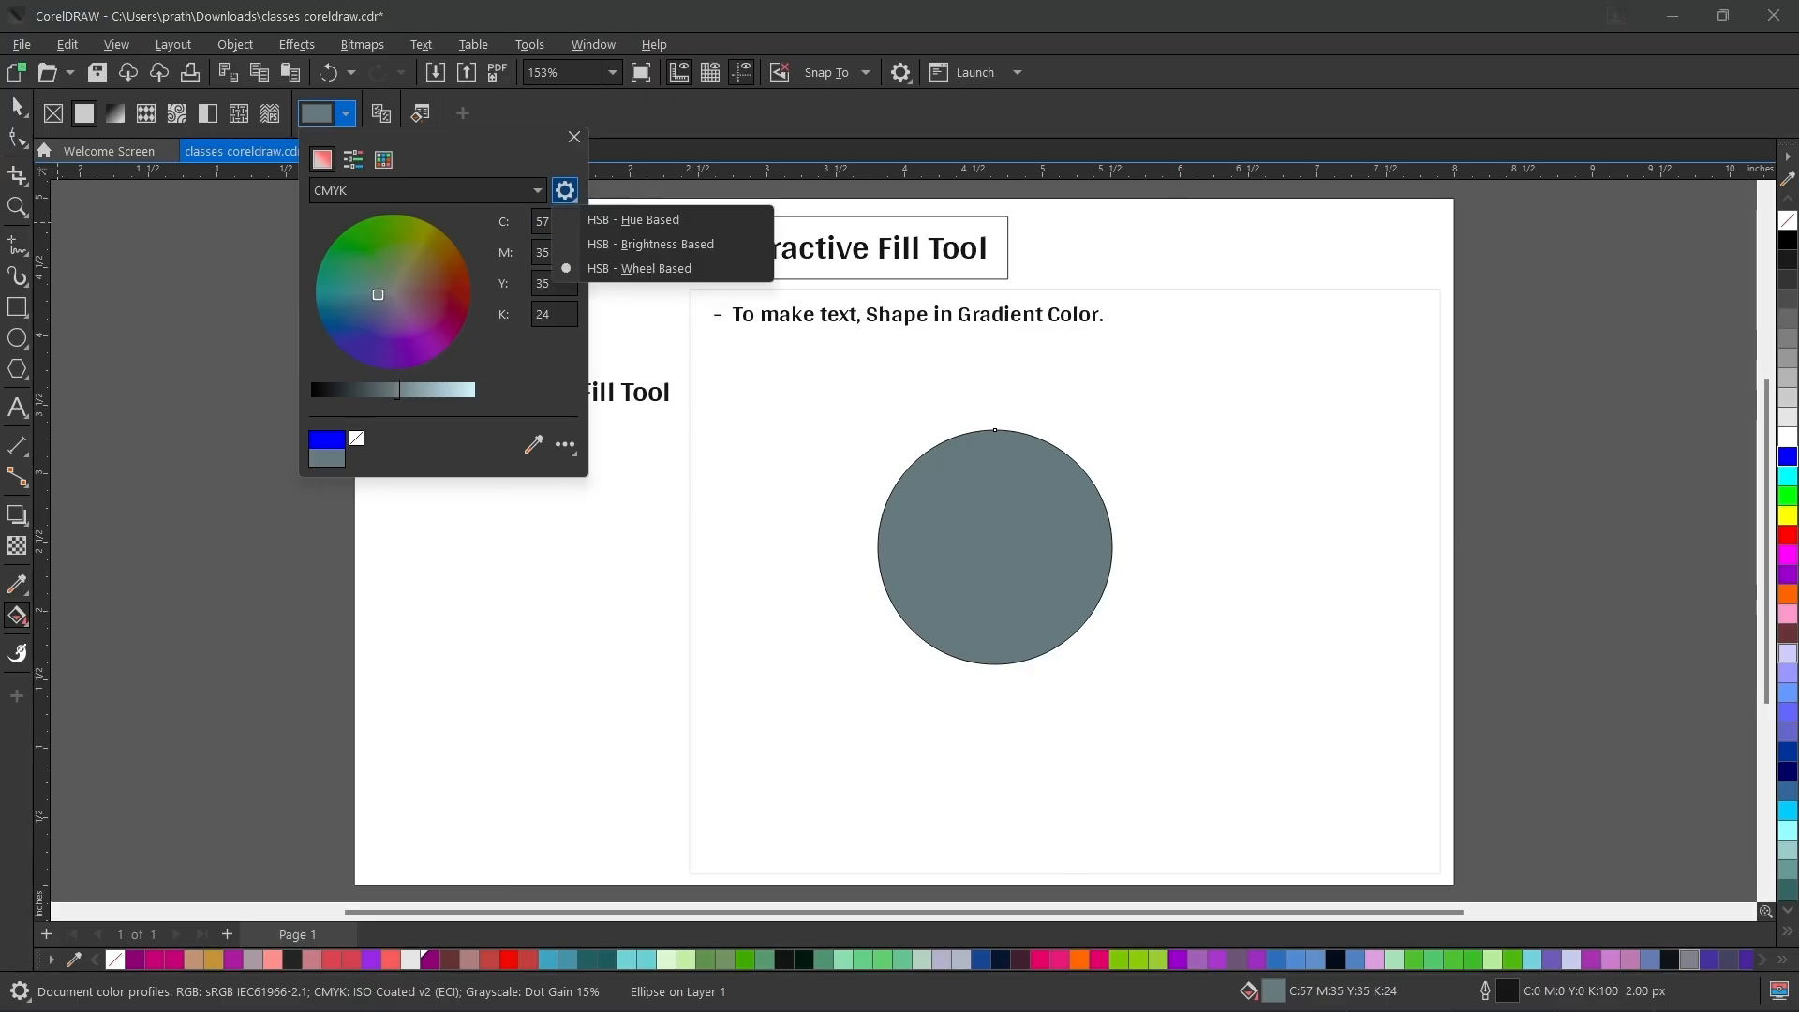
click(633, 220)
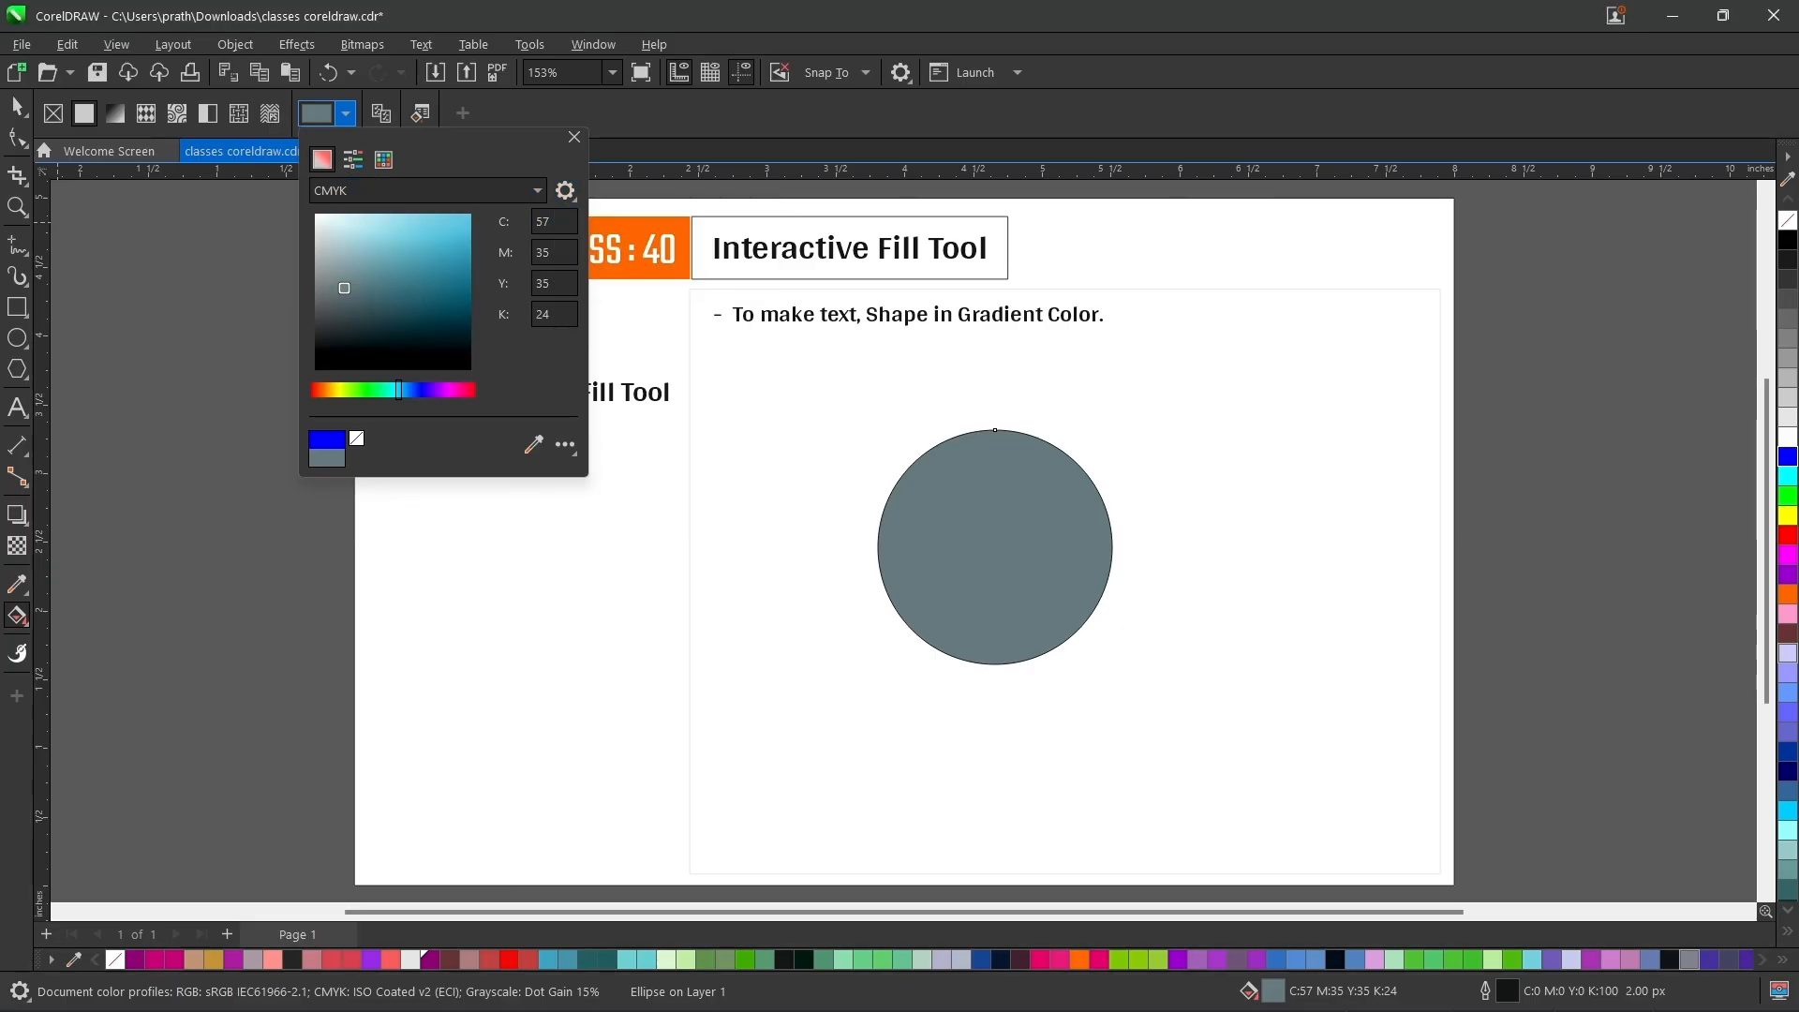
click(431, 241)
mouse_move(431, 240)
mouse_down()
mouse_move(416, 271)
mouse_move(431, 230)
mouse_move(376, 276)
mouse_move(431, 239)
mouse_move(377, 307)
mouse_move(425, 284)
mouse_move(425, 253)
mouse_up()
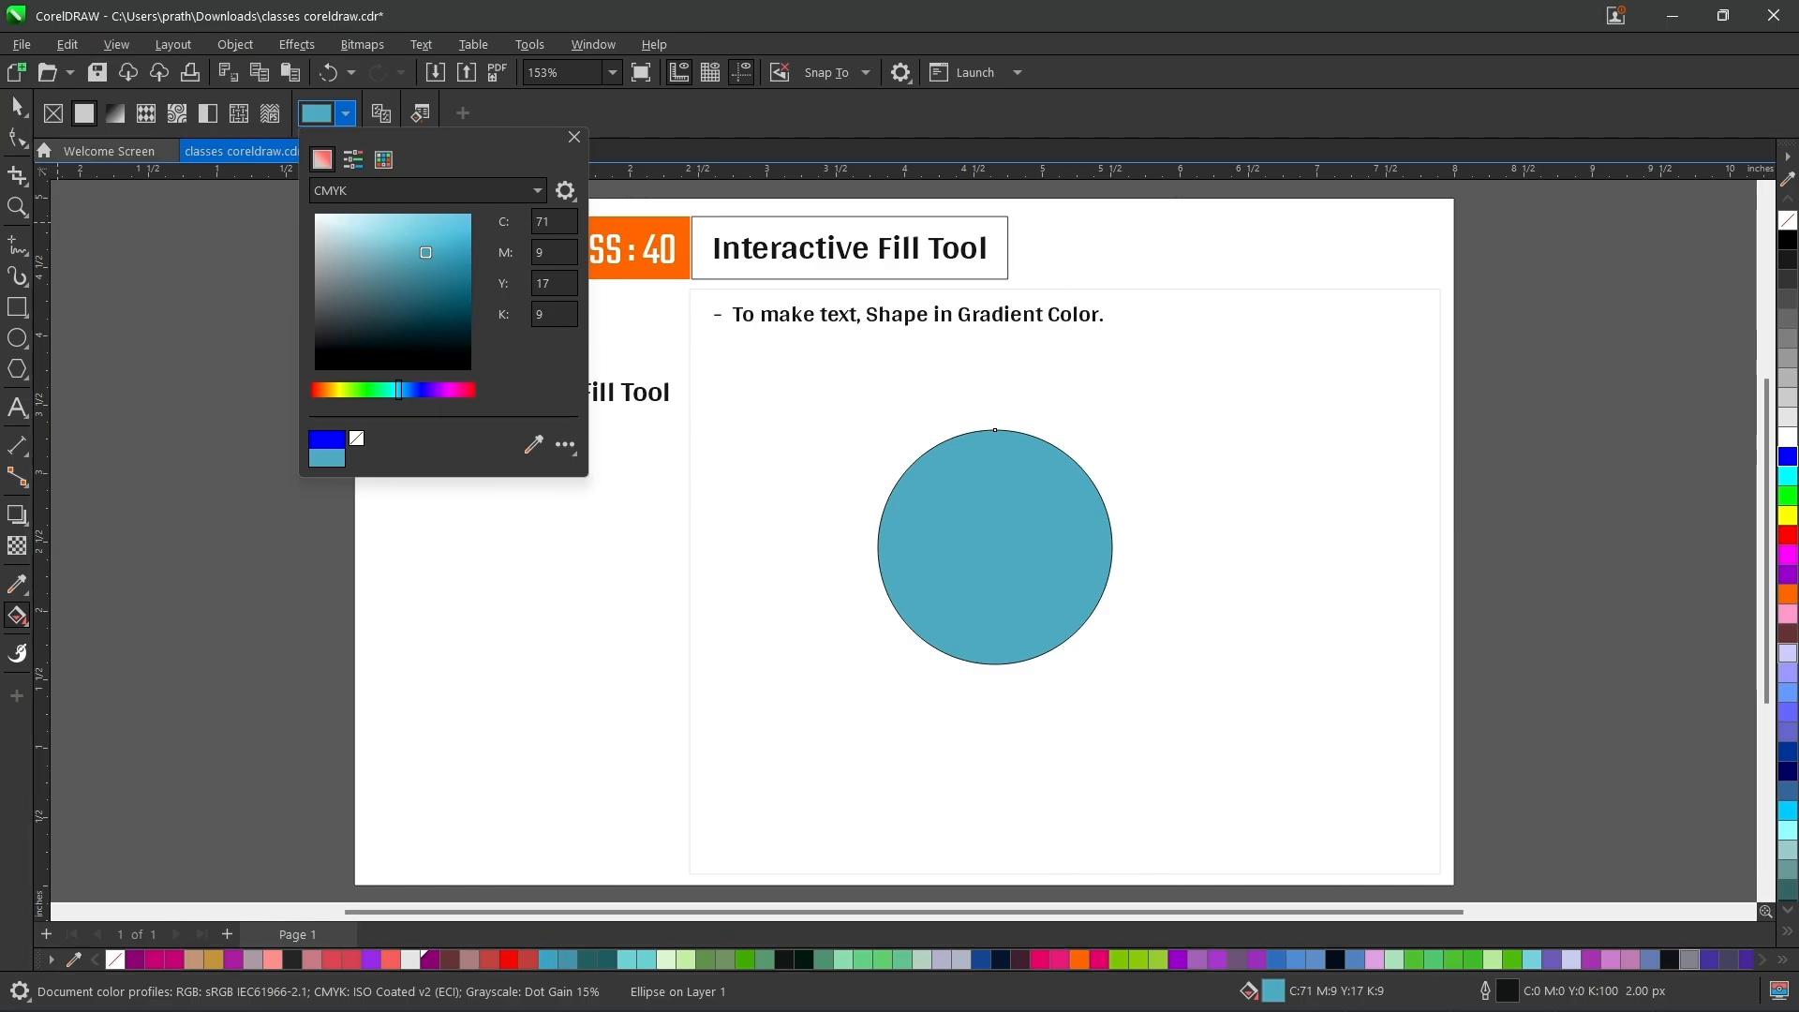
- Try an olive-yellow hue, pick a dark blue instead, and set the fill's cyan value to 100
drag(399, 390, 337, 390)
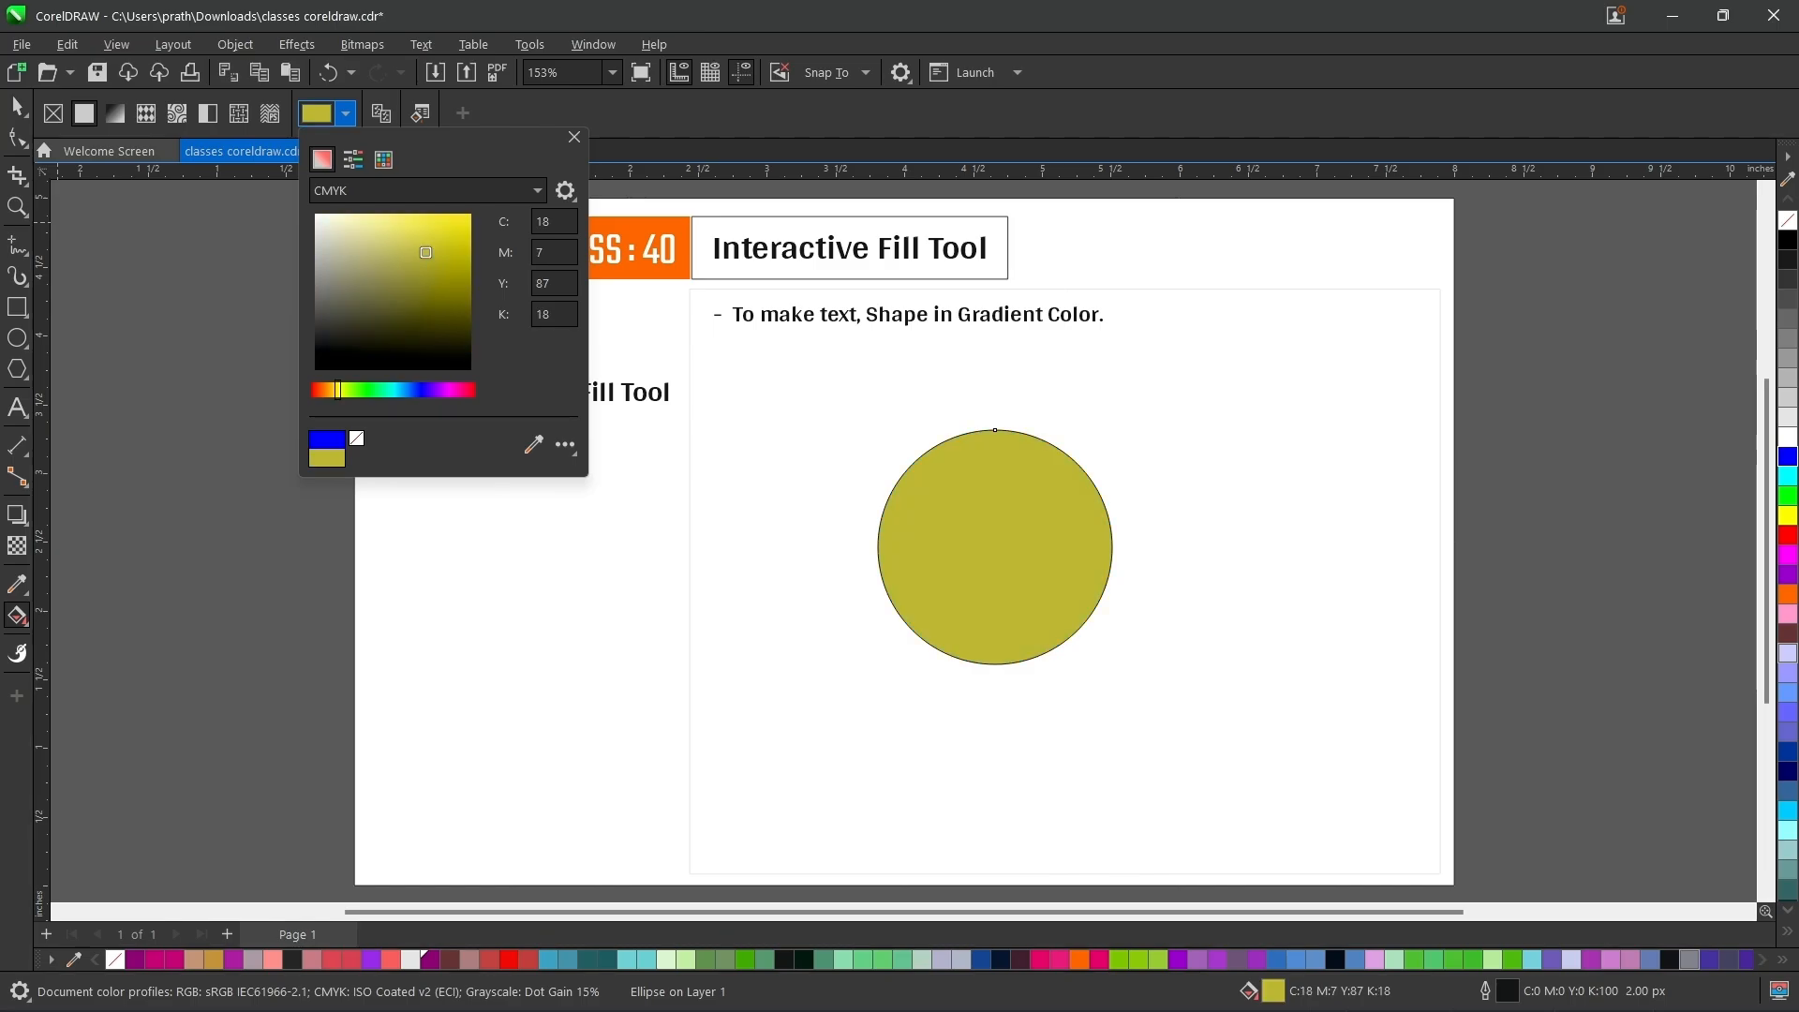
click(400, 390)
mouse_move(426, 253)
mouse_down()
mouse_move(471, 215)
mouse_move(464, 296)
mouse_up()
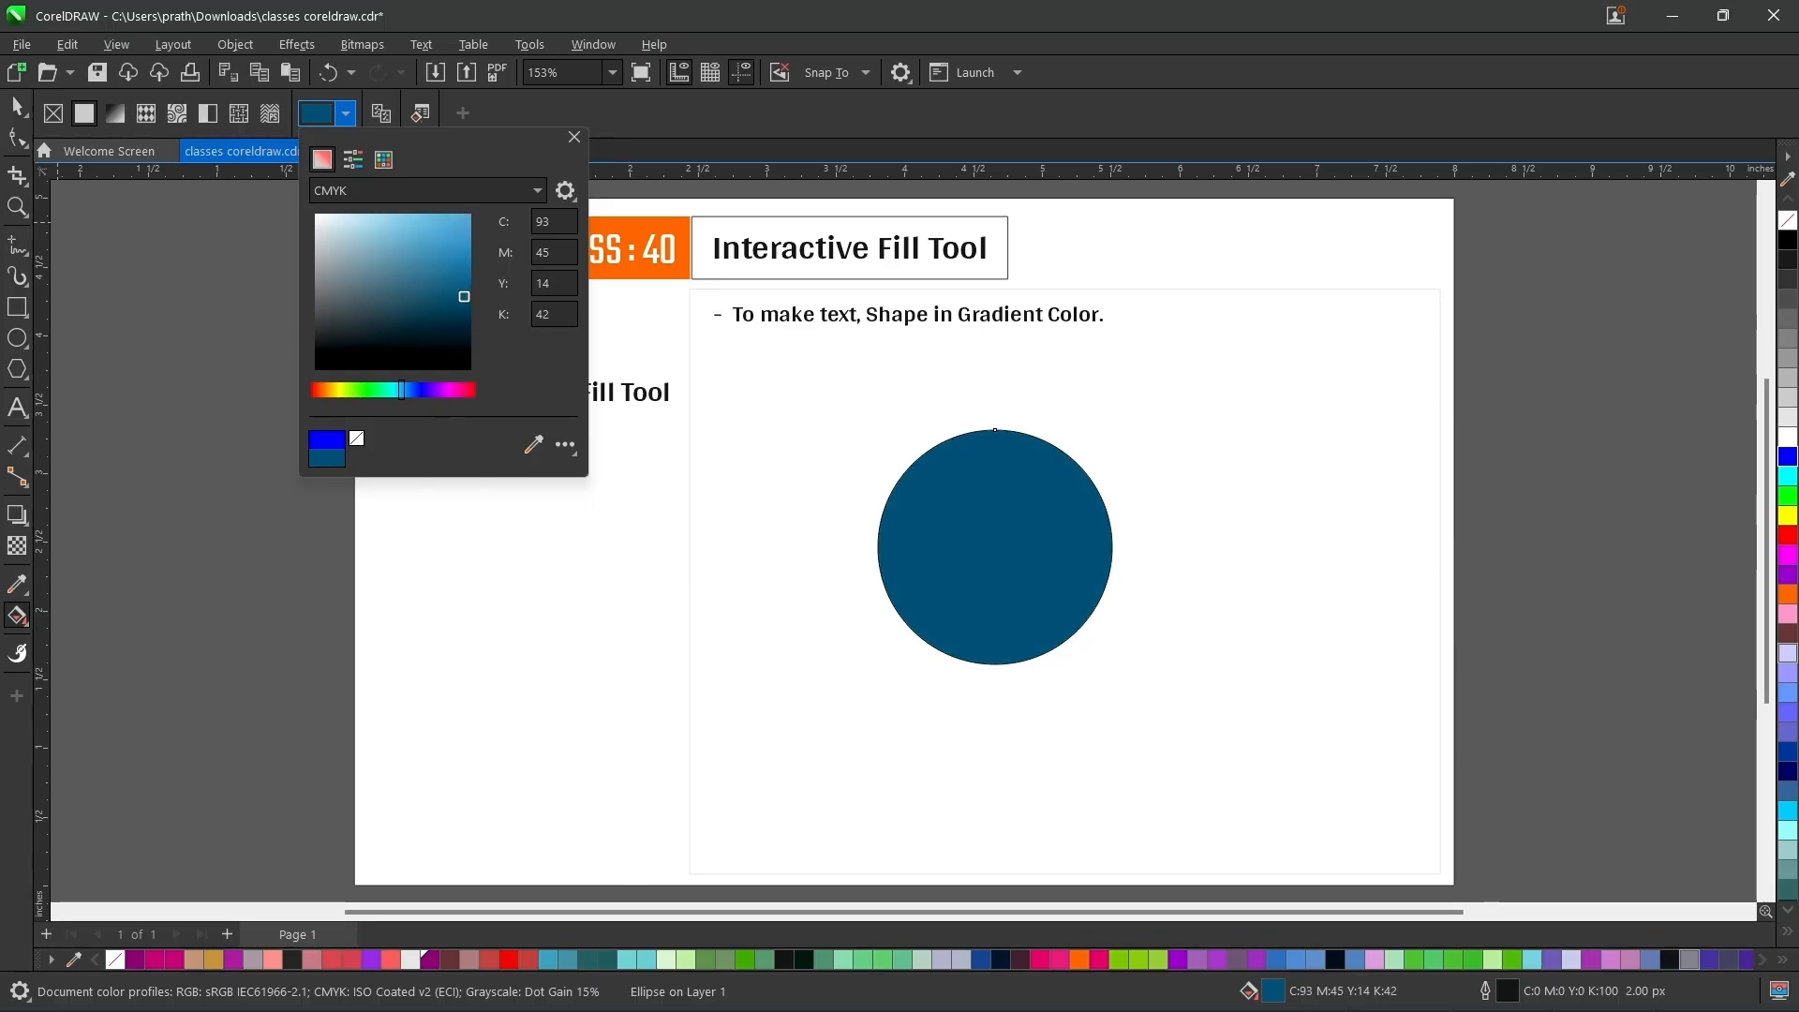
double_click(543, 222)
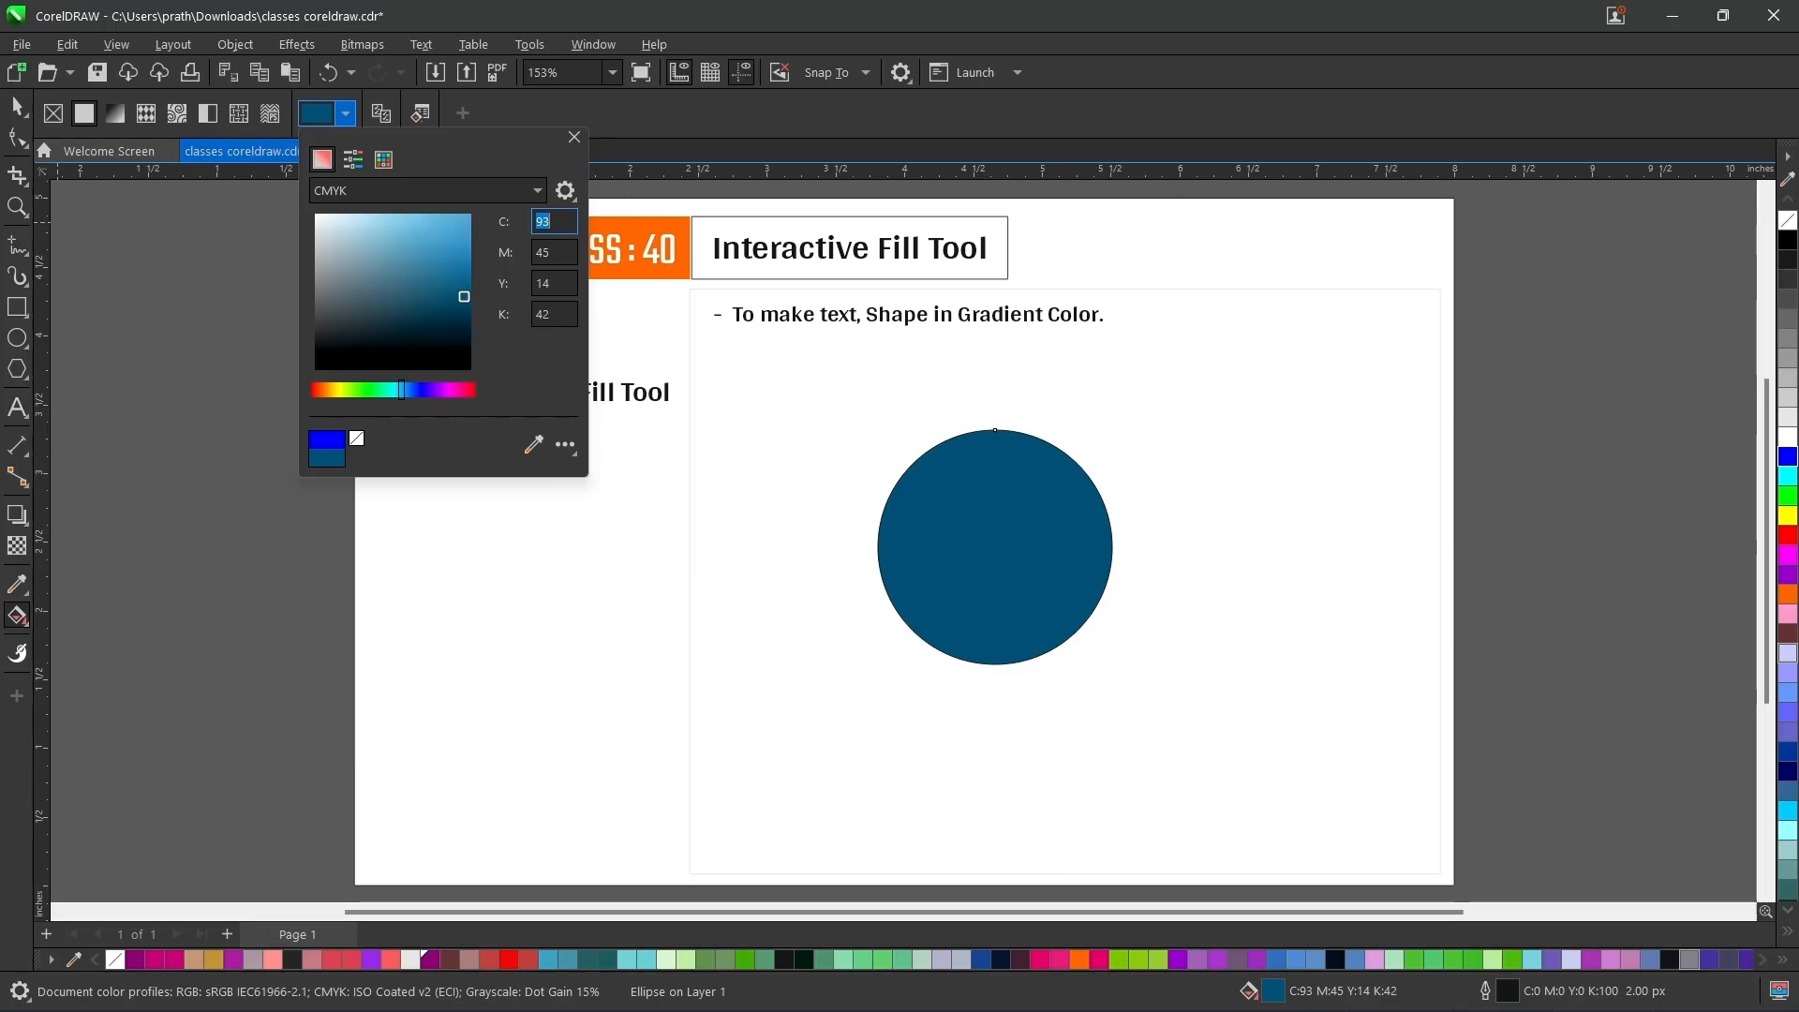
text(100)
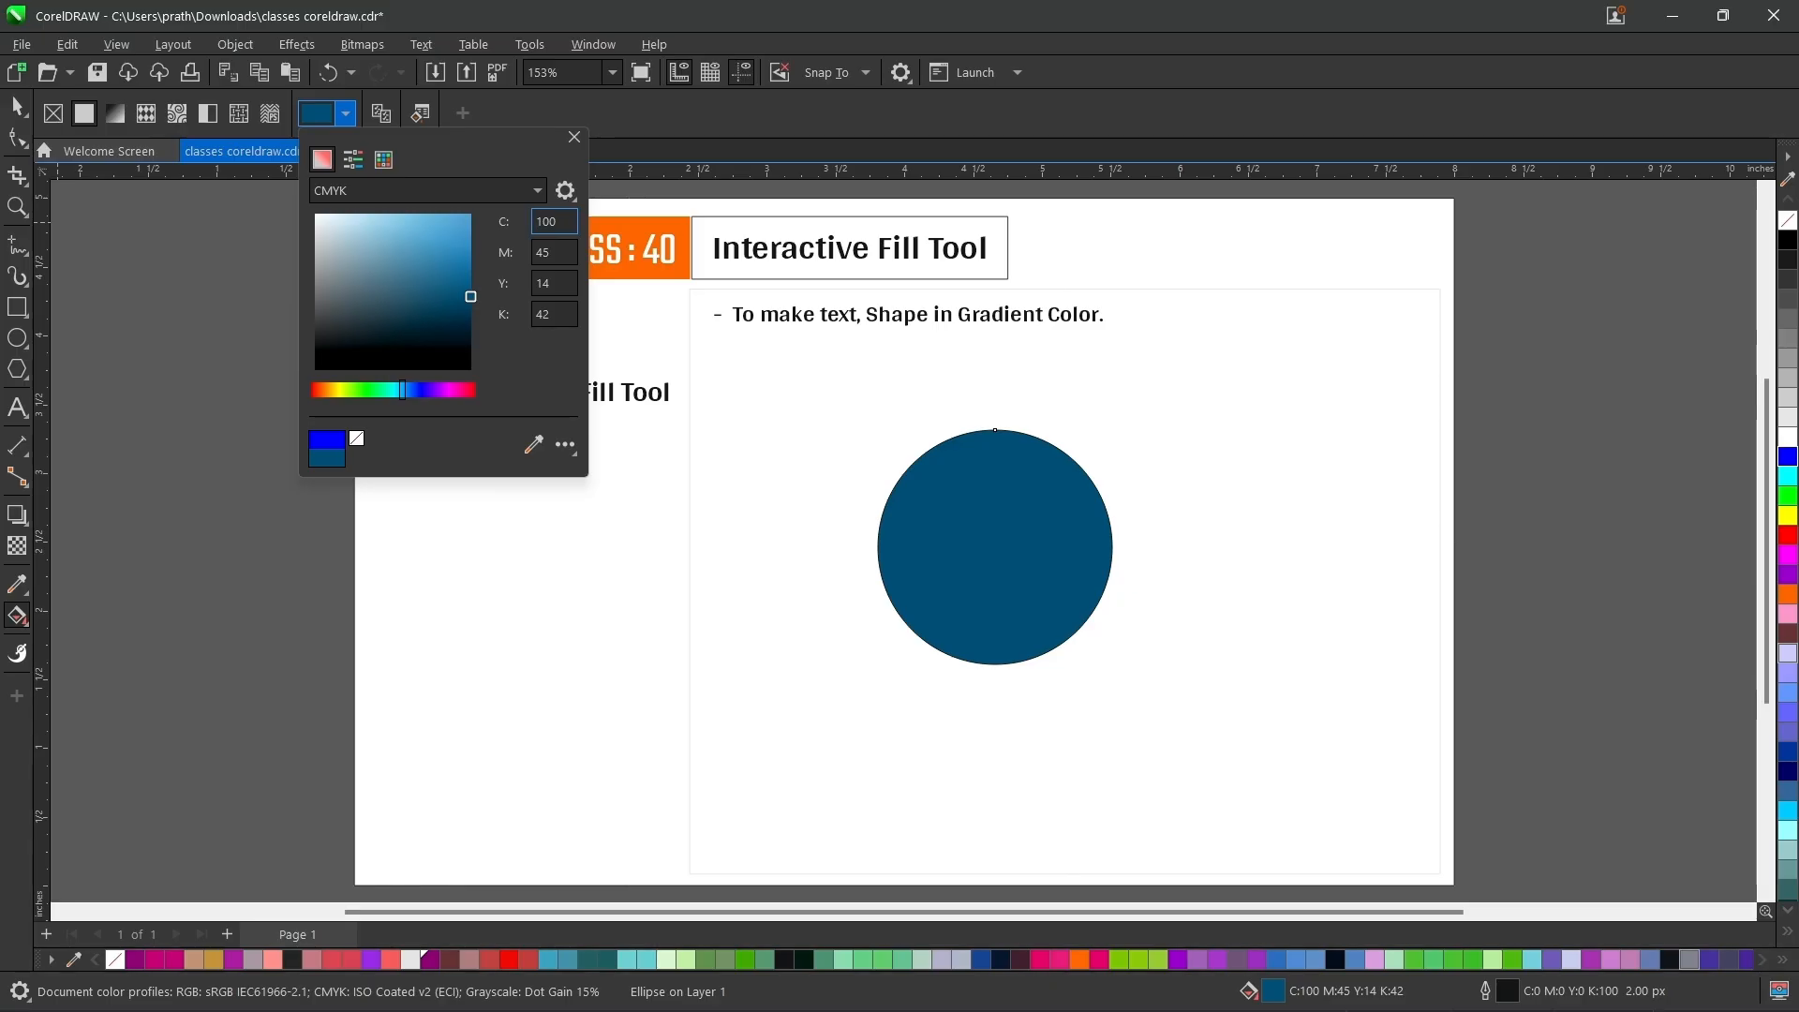
- Switch the fill's colour model to RGB and set red to 24 and green to 45
click(426, 190)
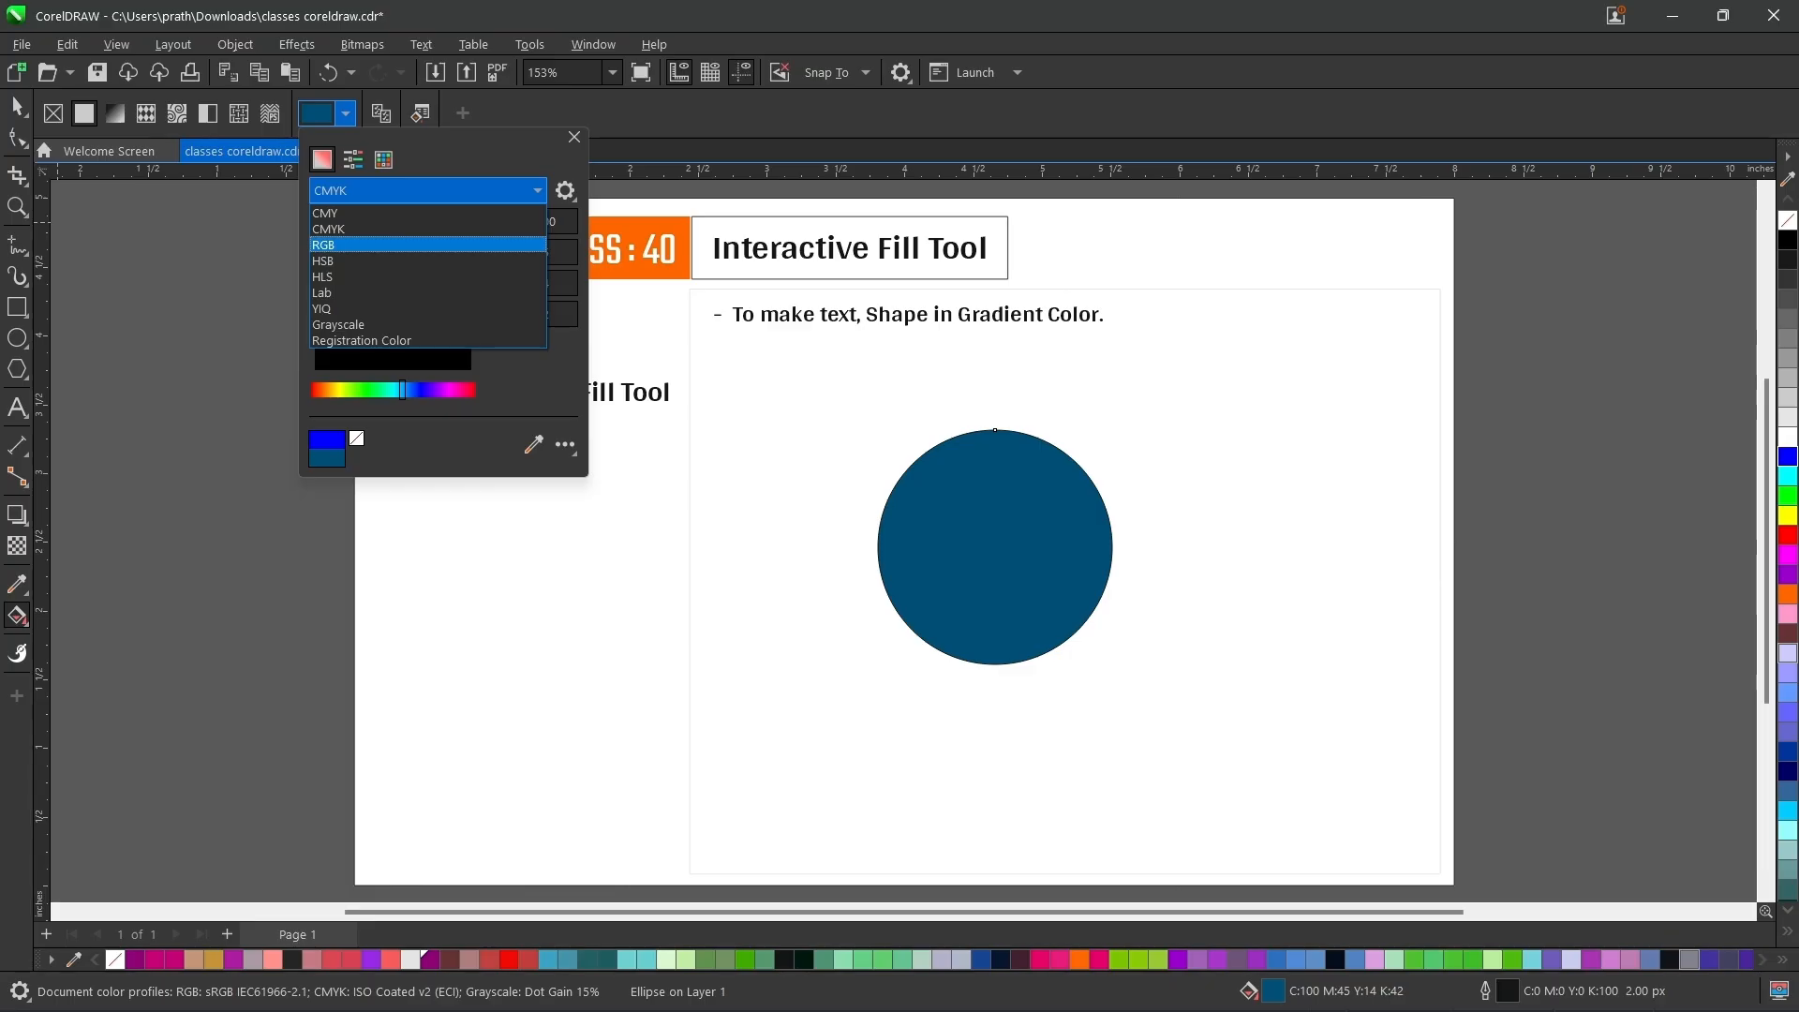
click(393, 244)
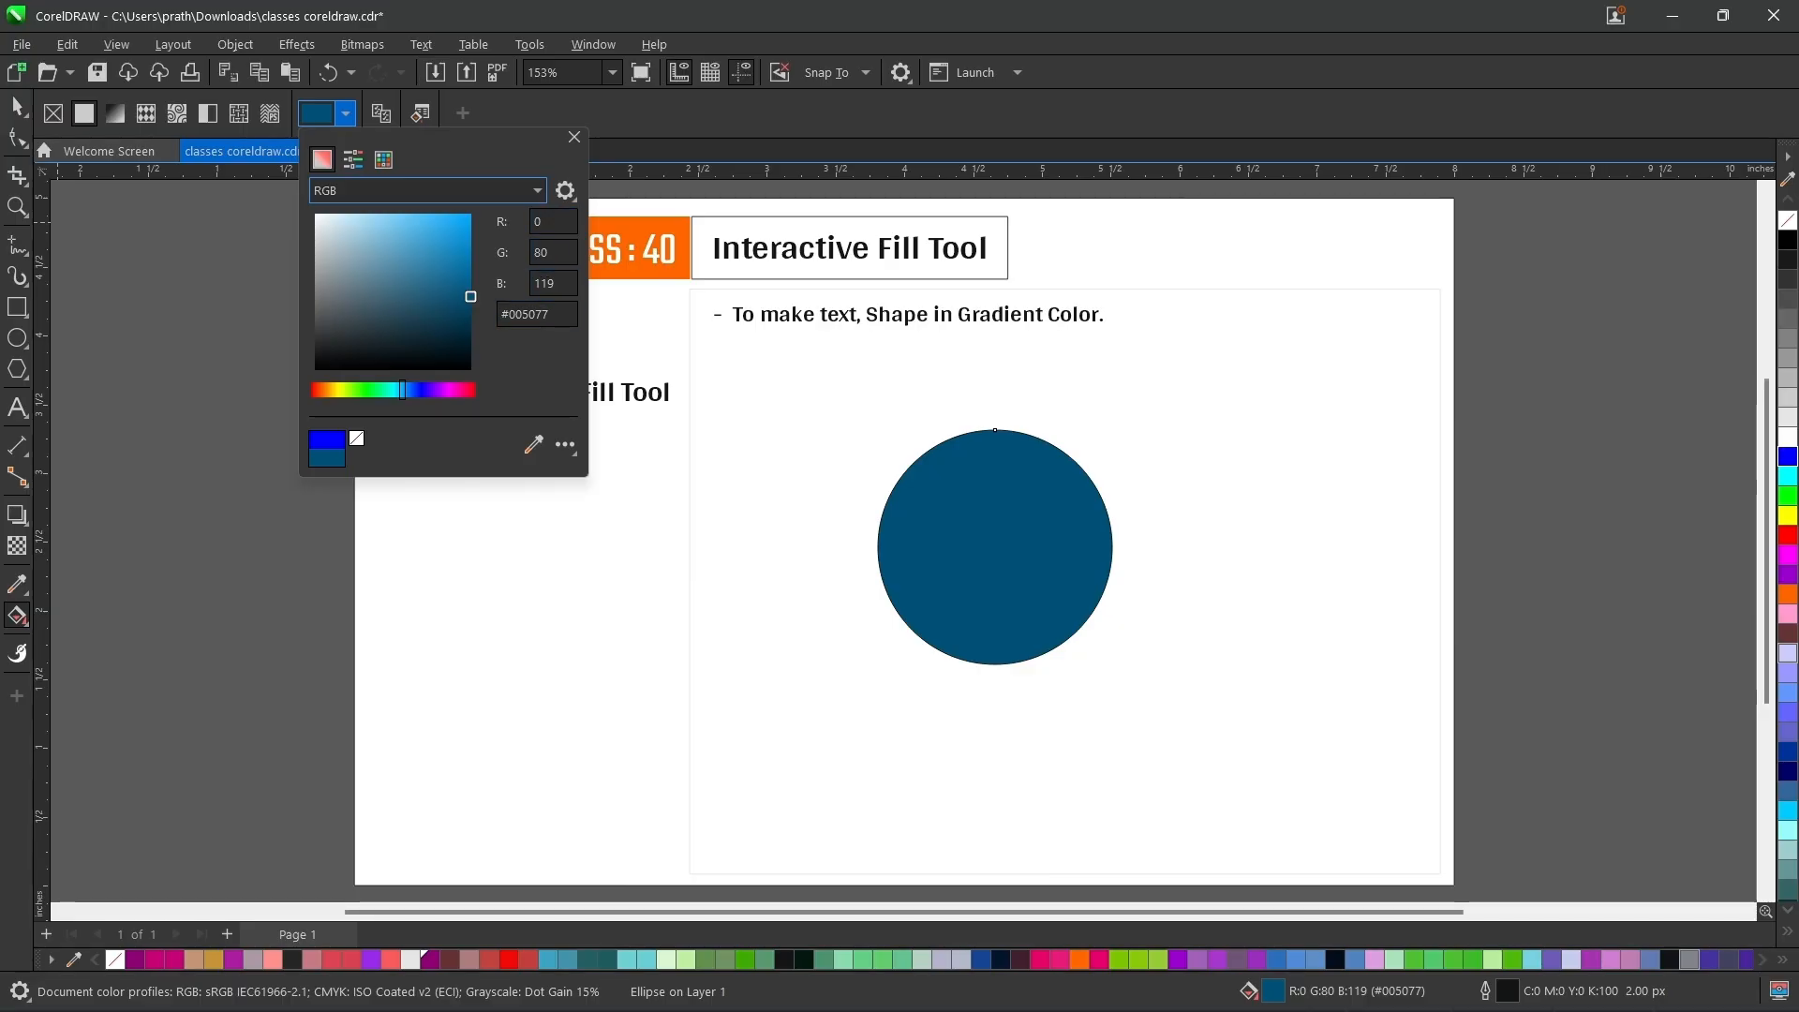
double_click(545, 222)
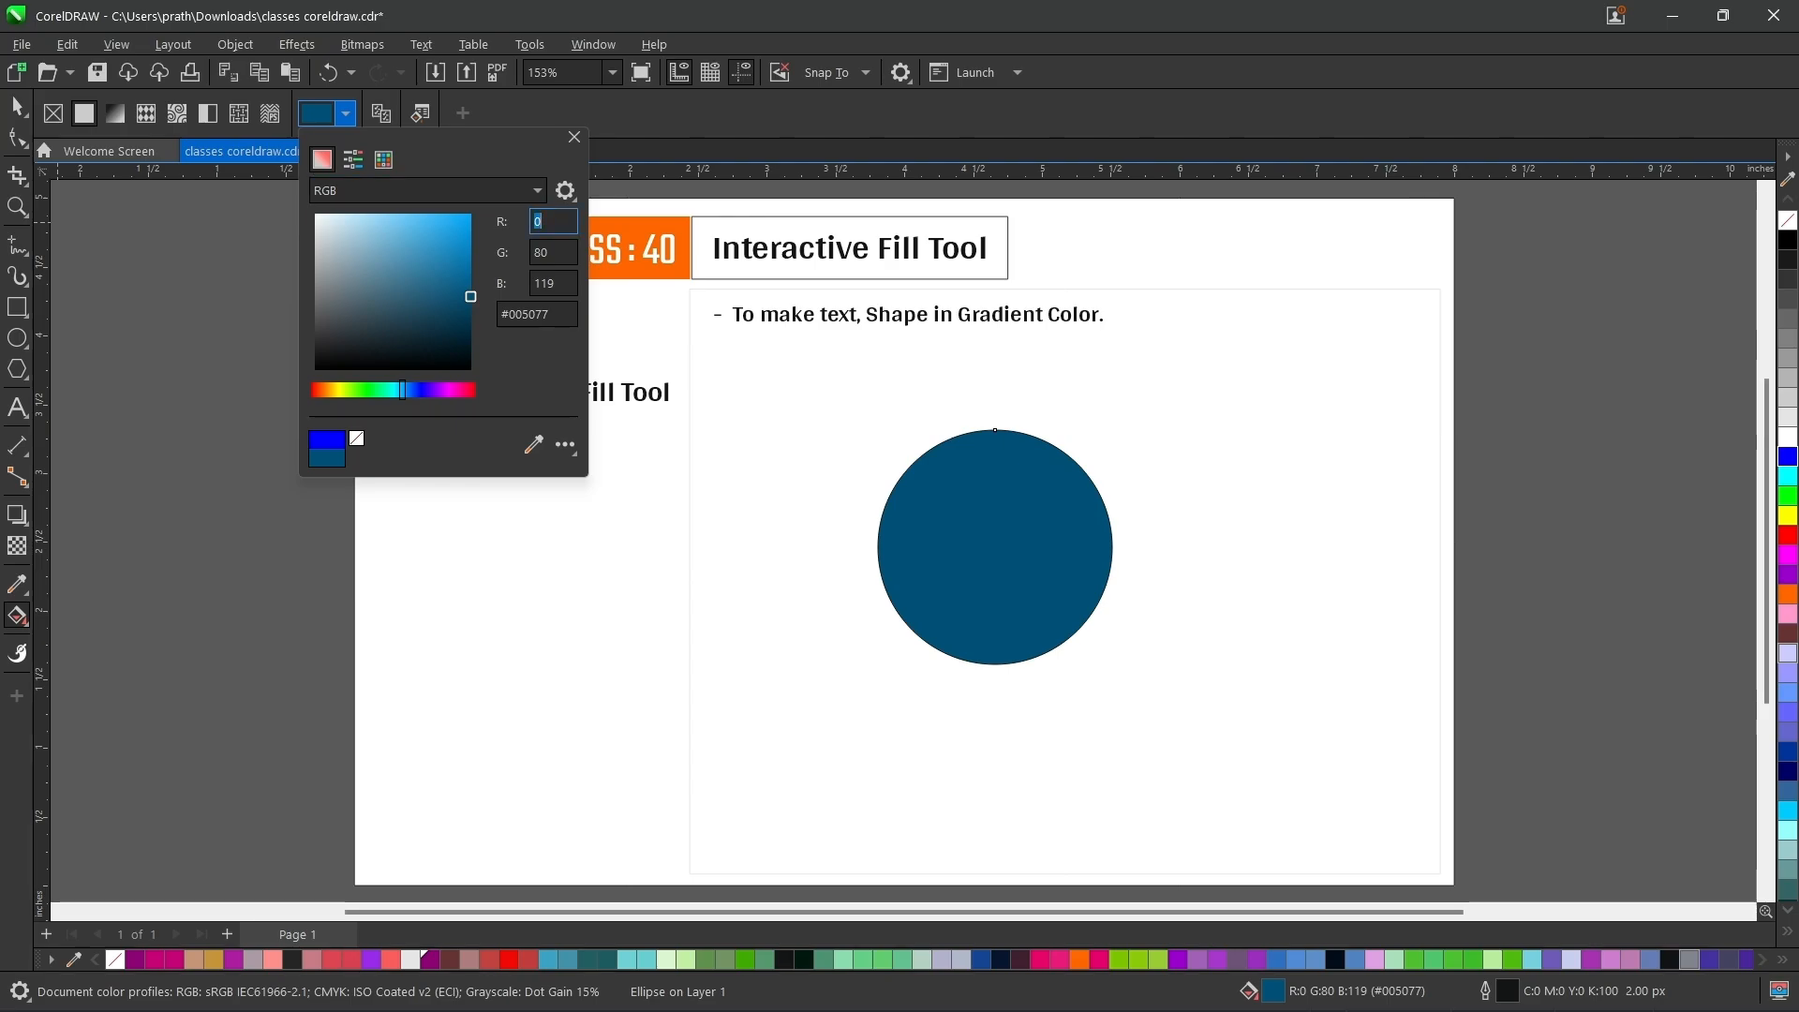
text(24)
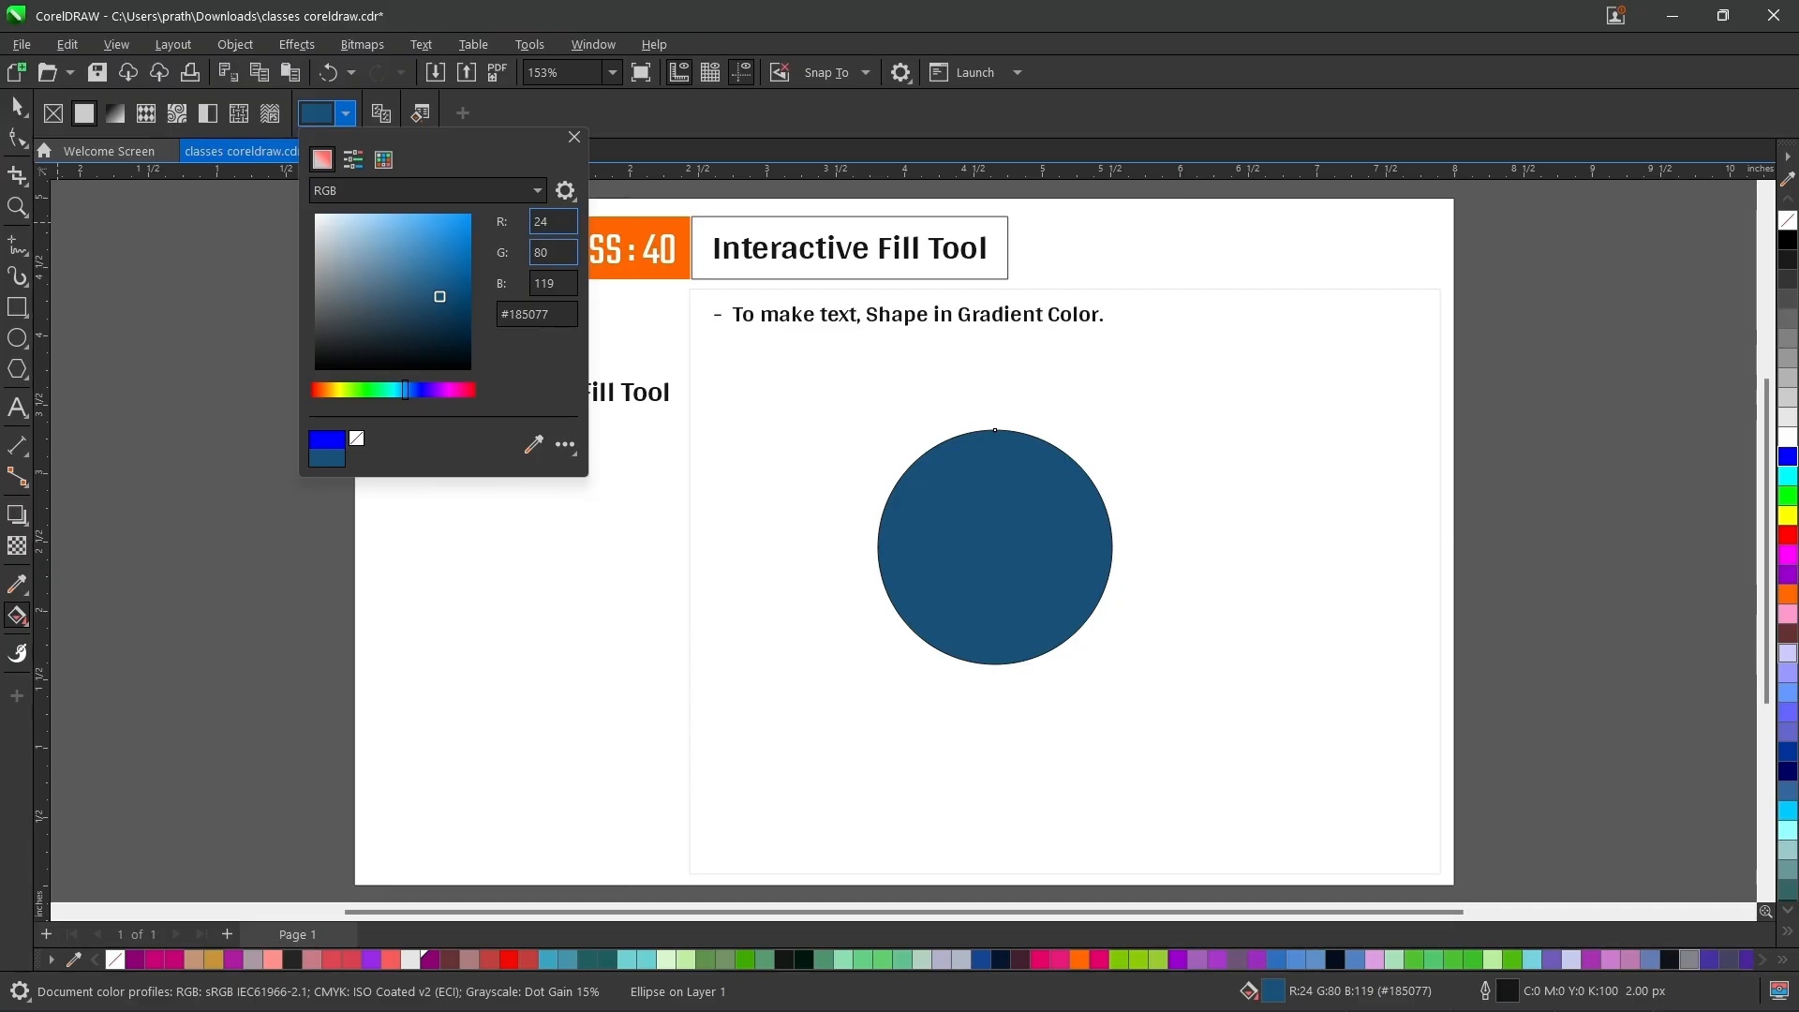
key(Tab)
text(45)
key(Return)
key(Tab)
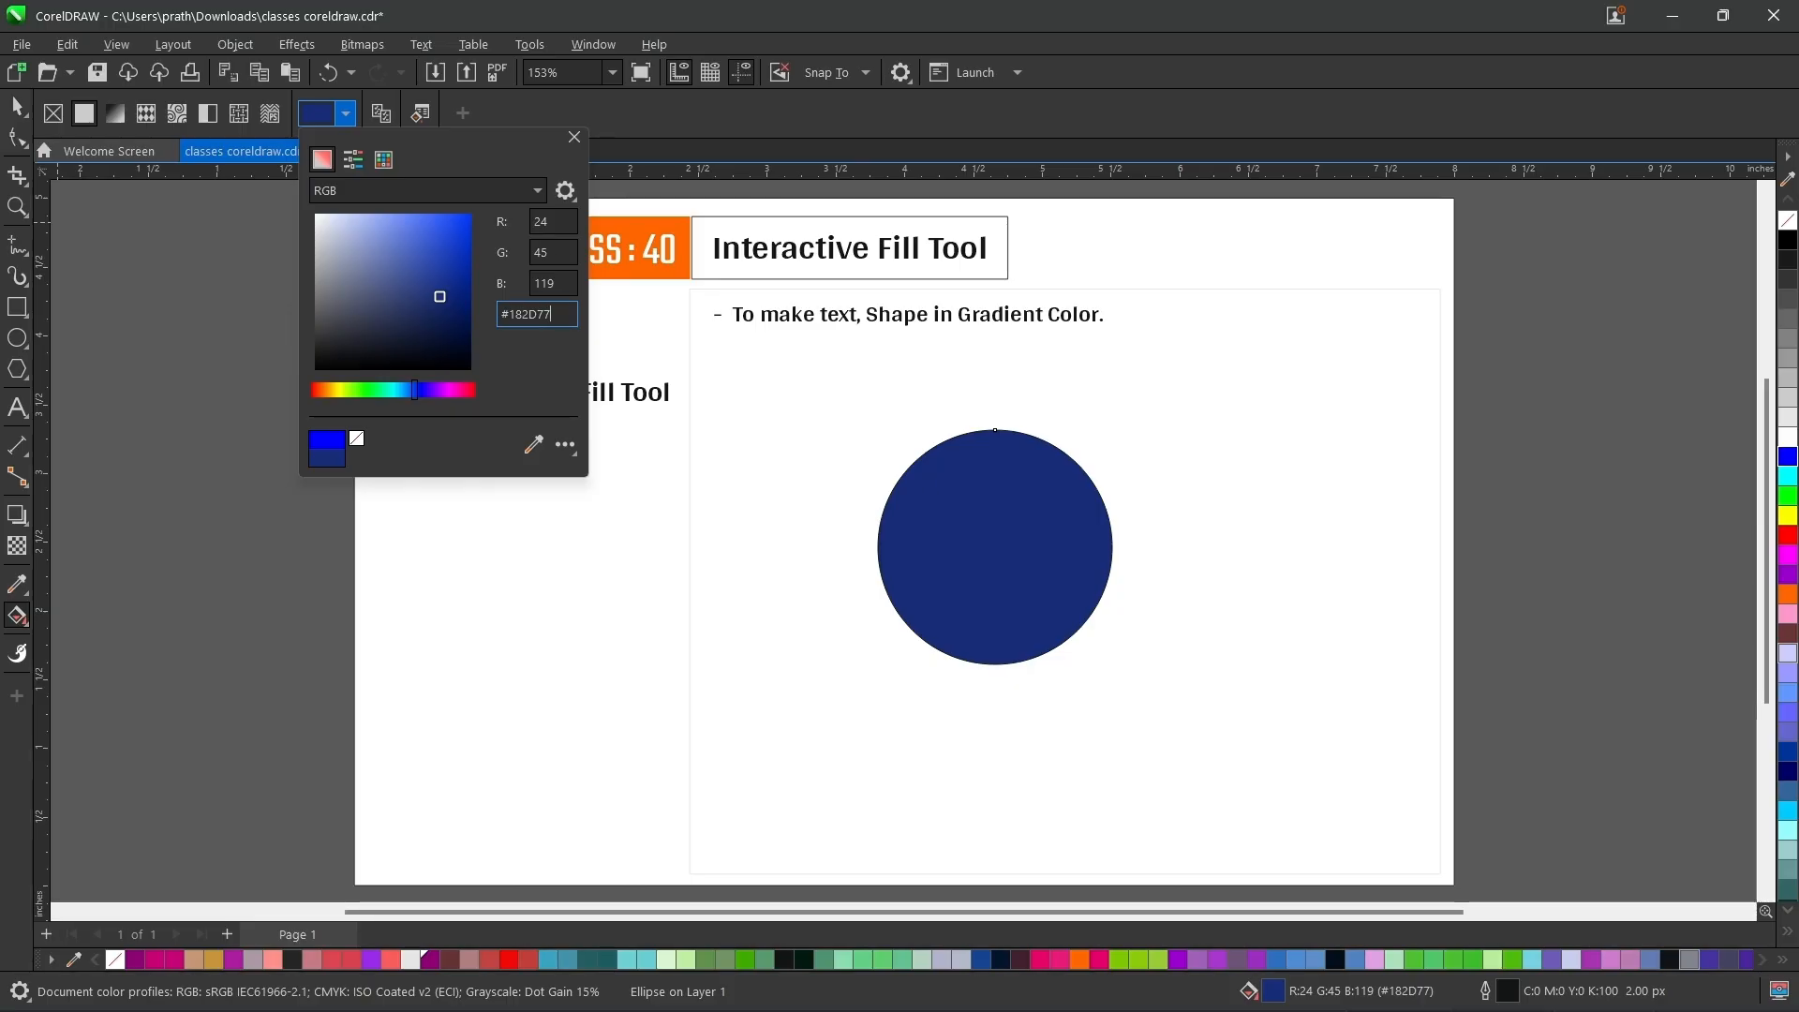
- Launch Google Chrome, search the web for "color palette", and open the Color Hunt site
key(super)
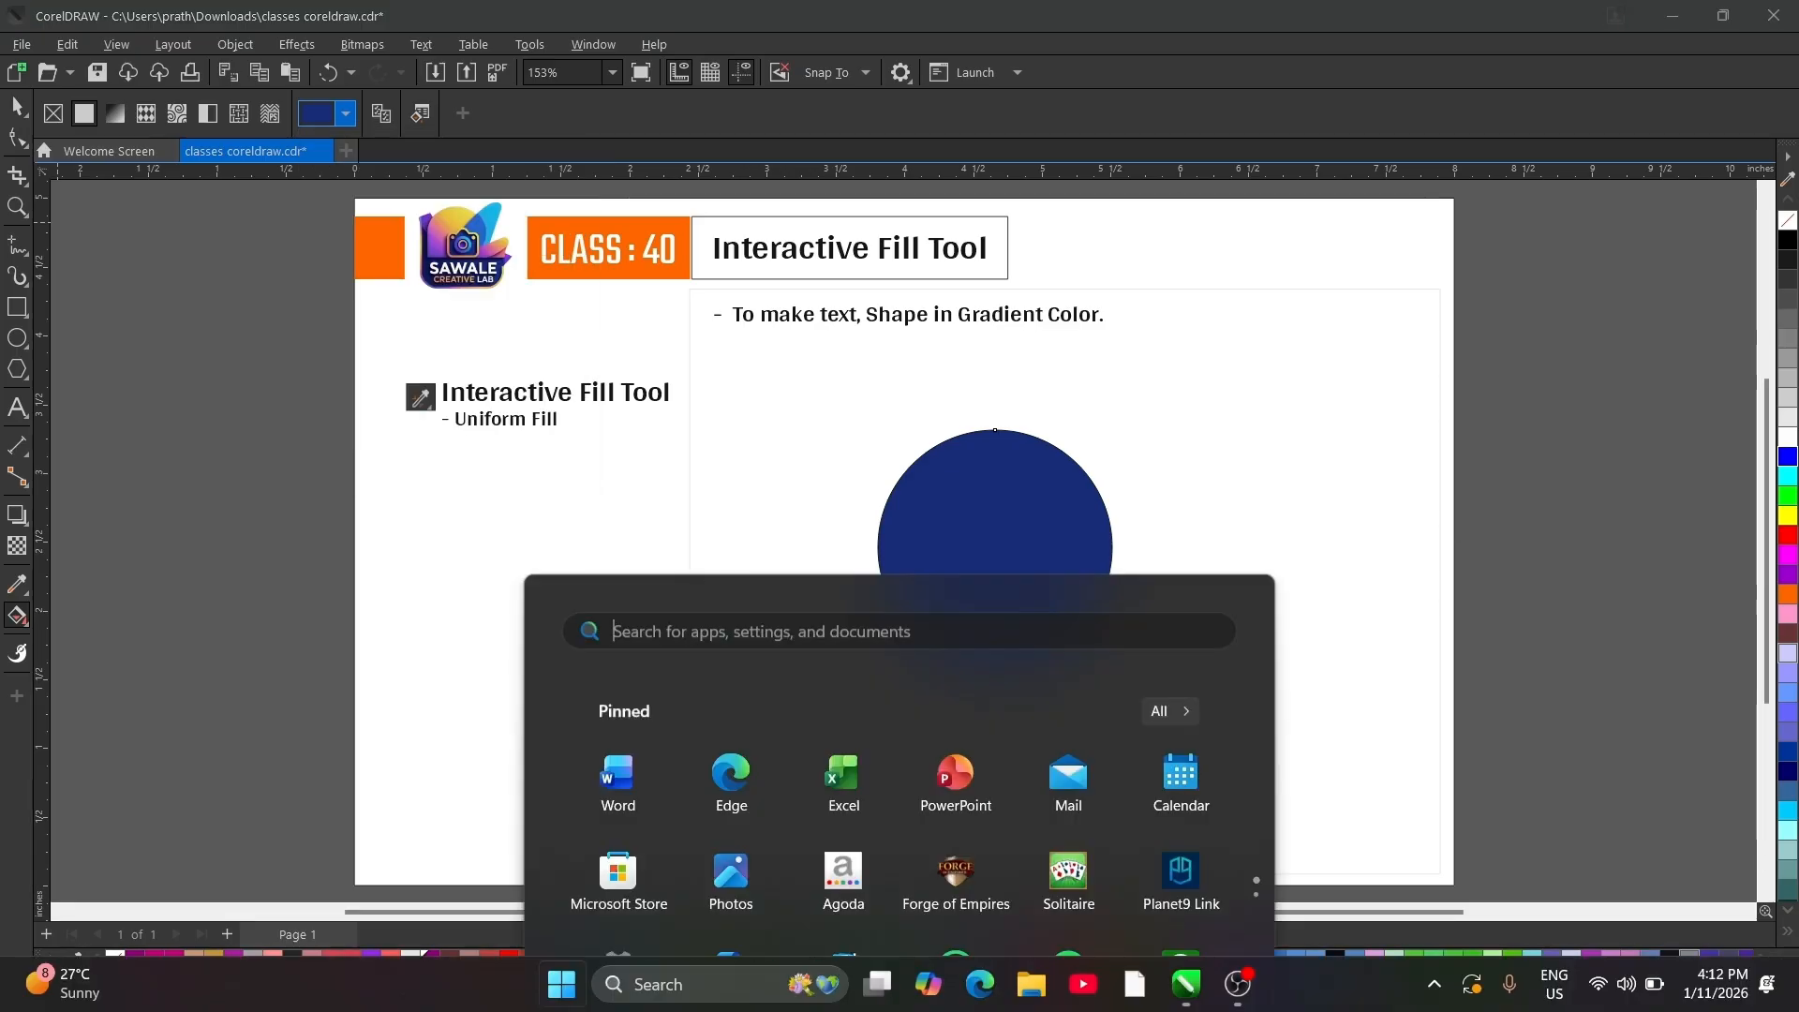
text(ch)
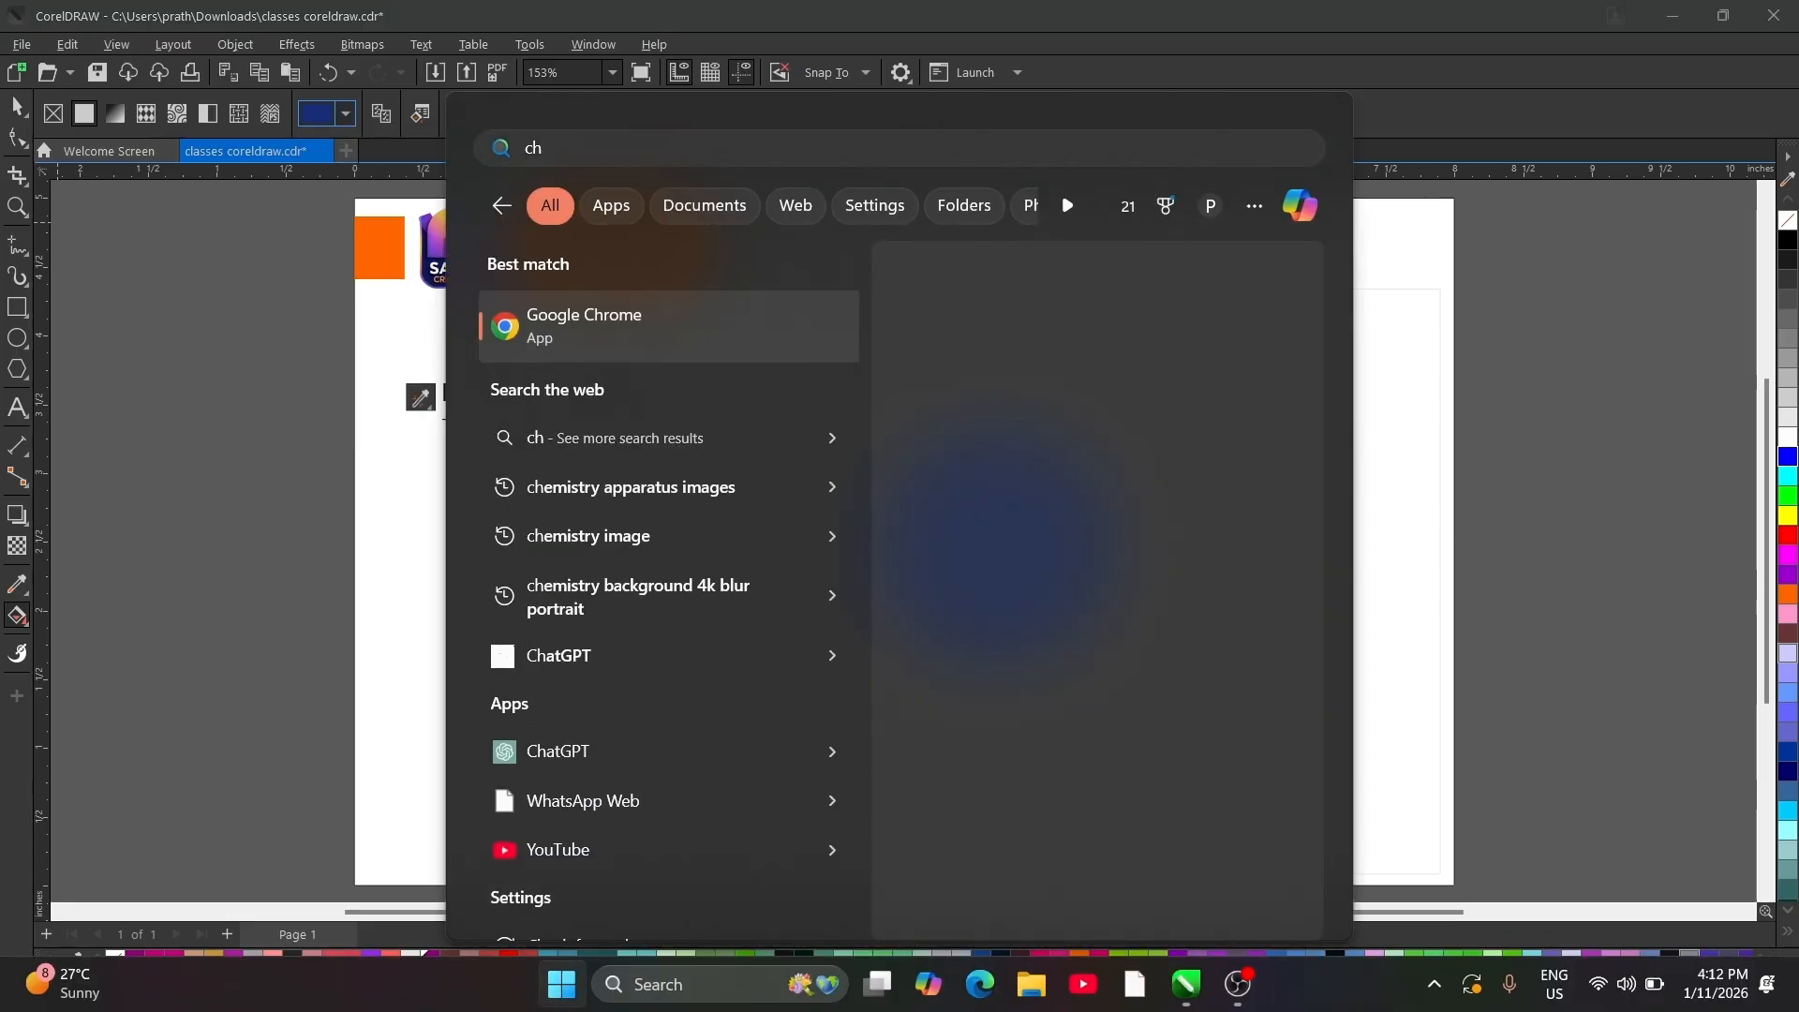
key(Return)
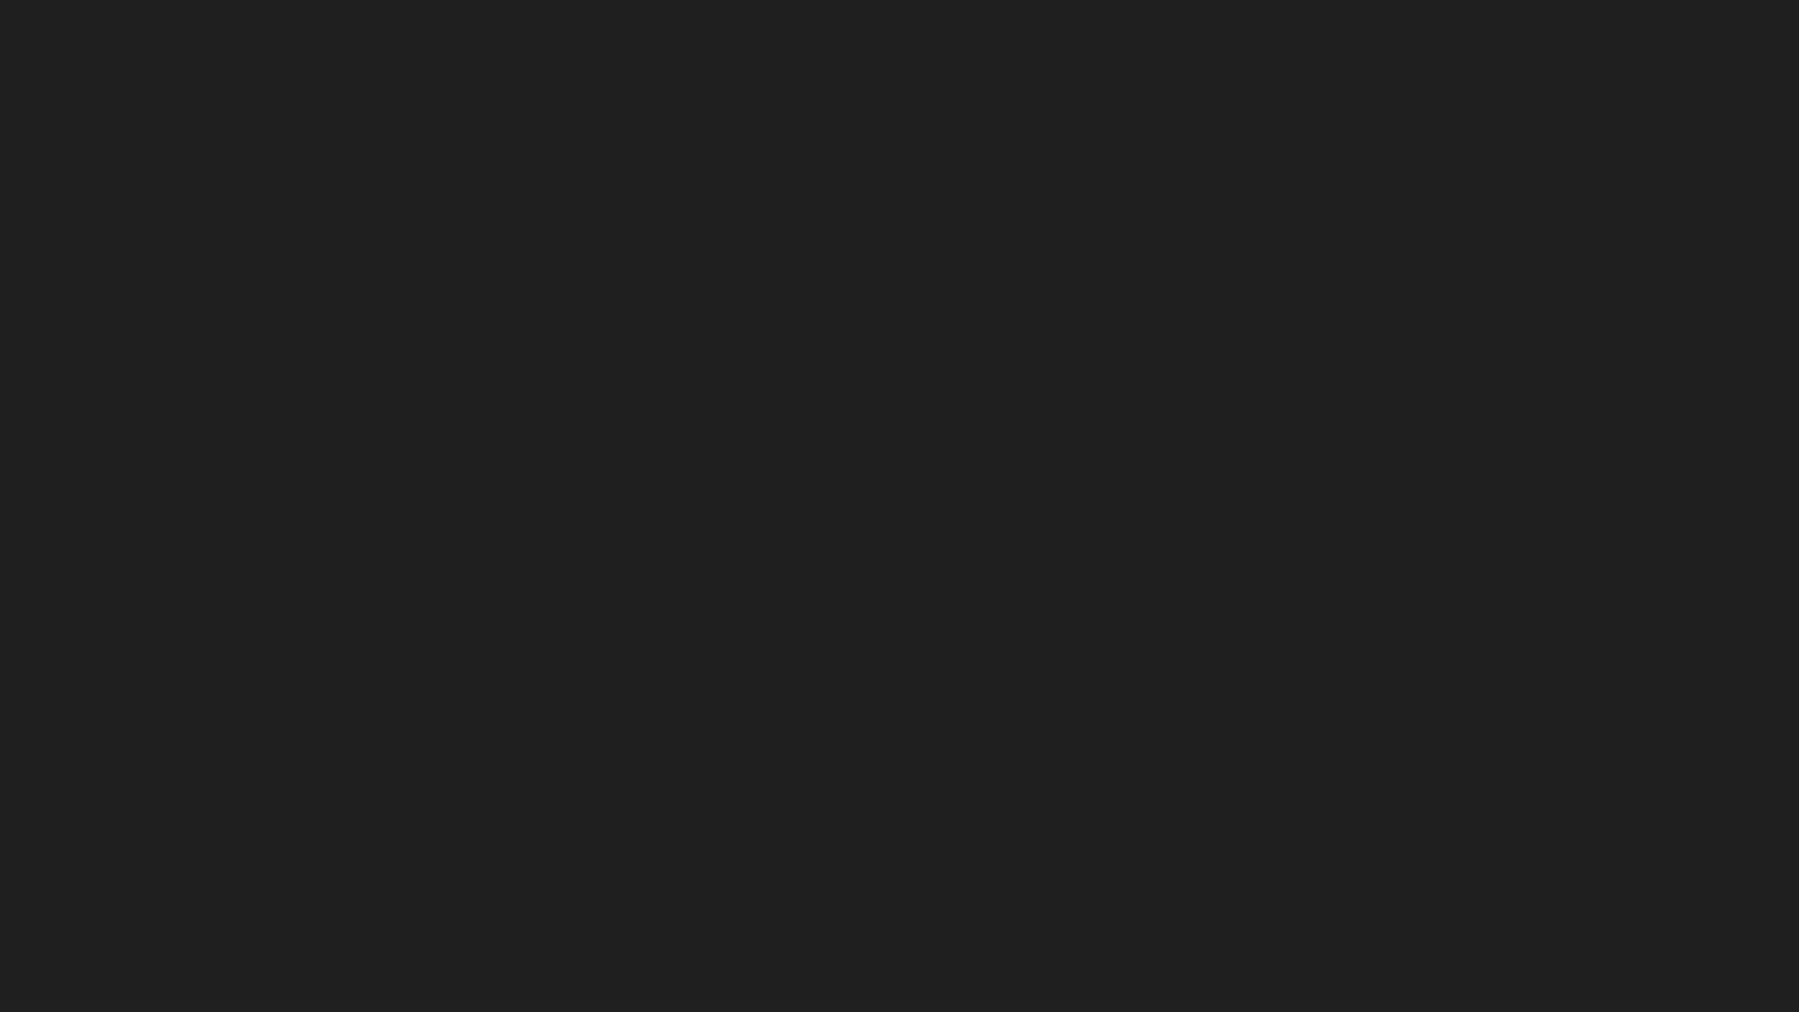
text(color palette)
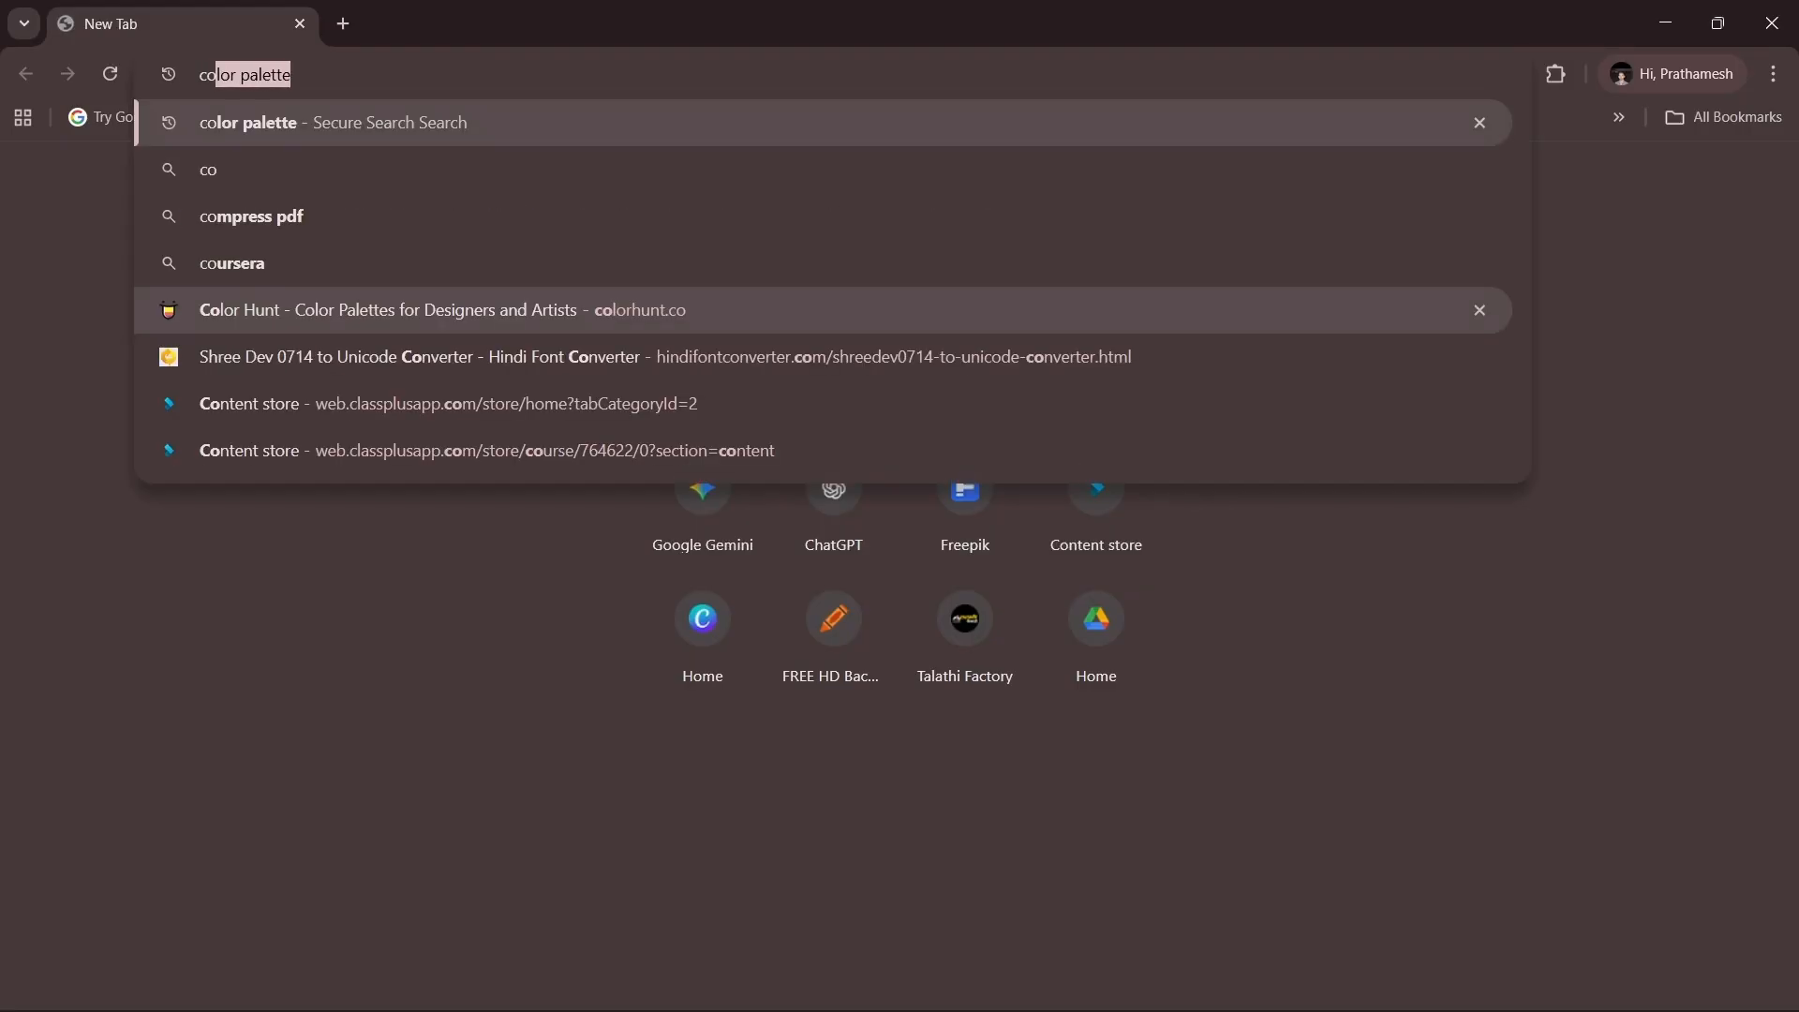
key(Return)
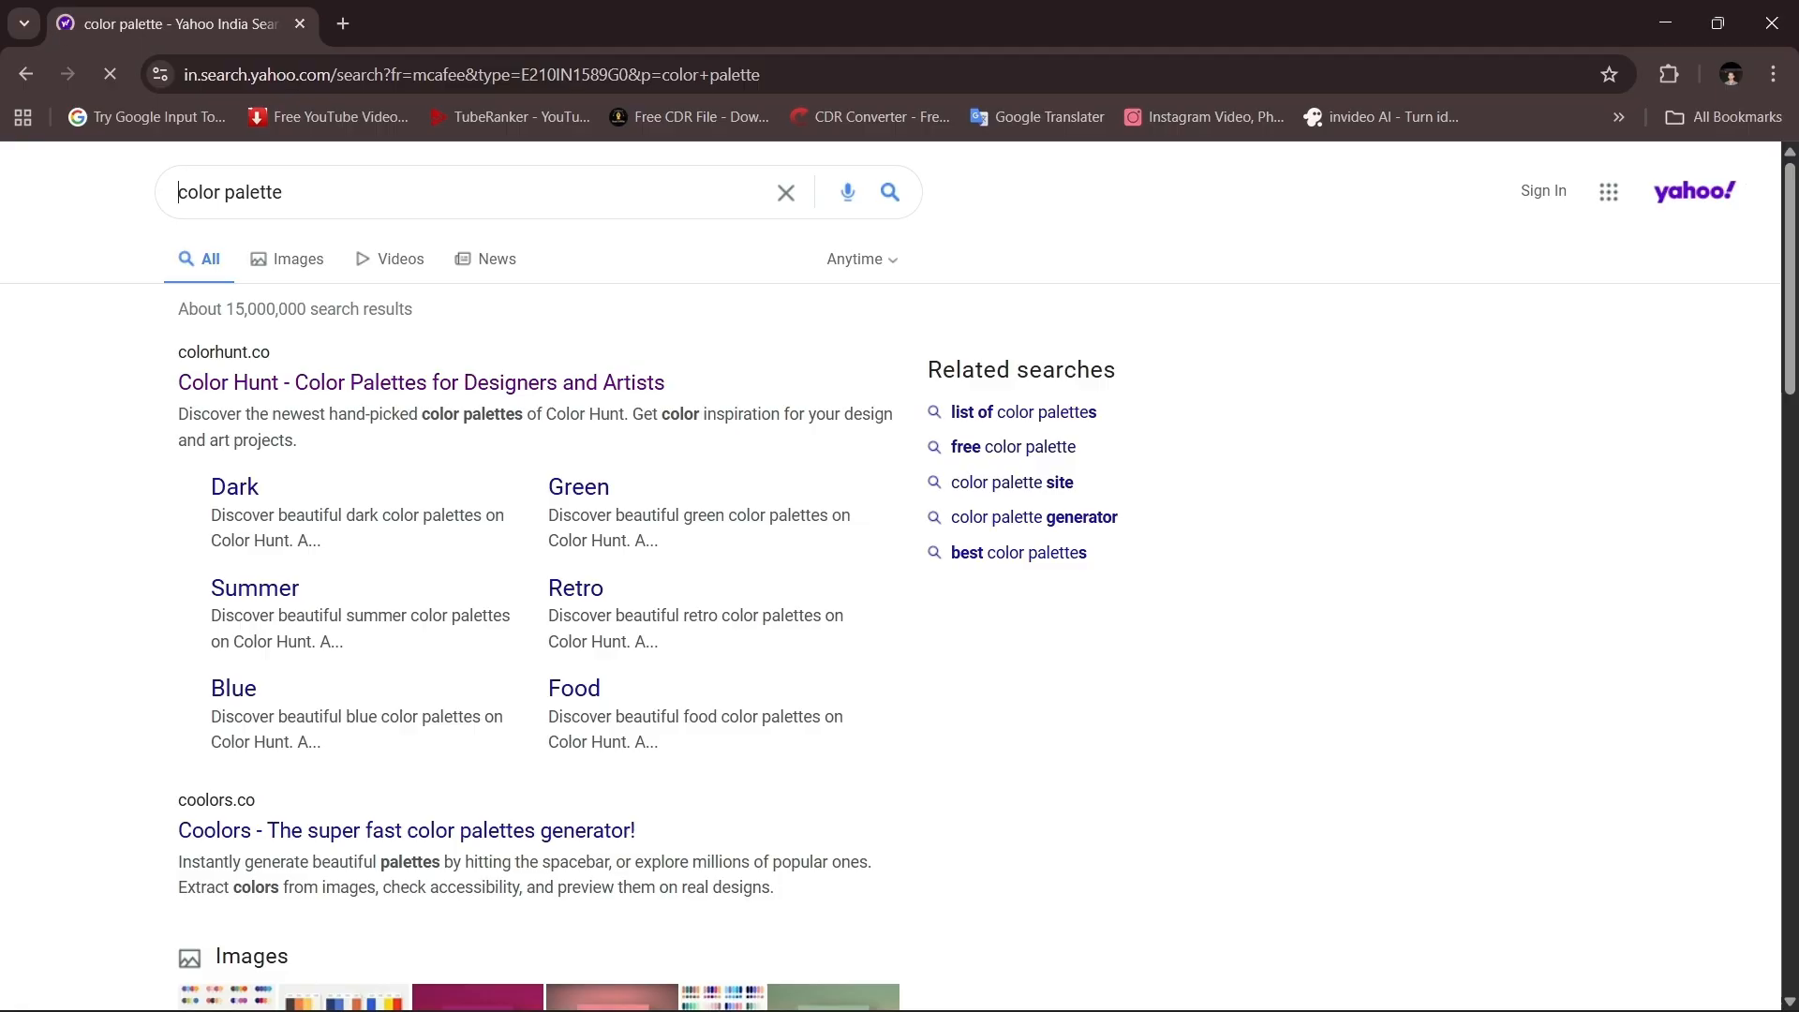
click(421, 382)
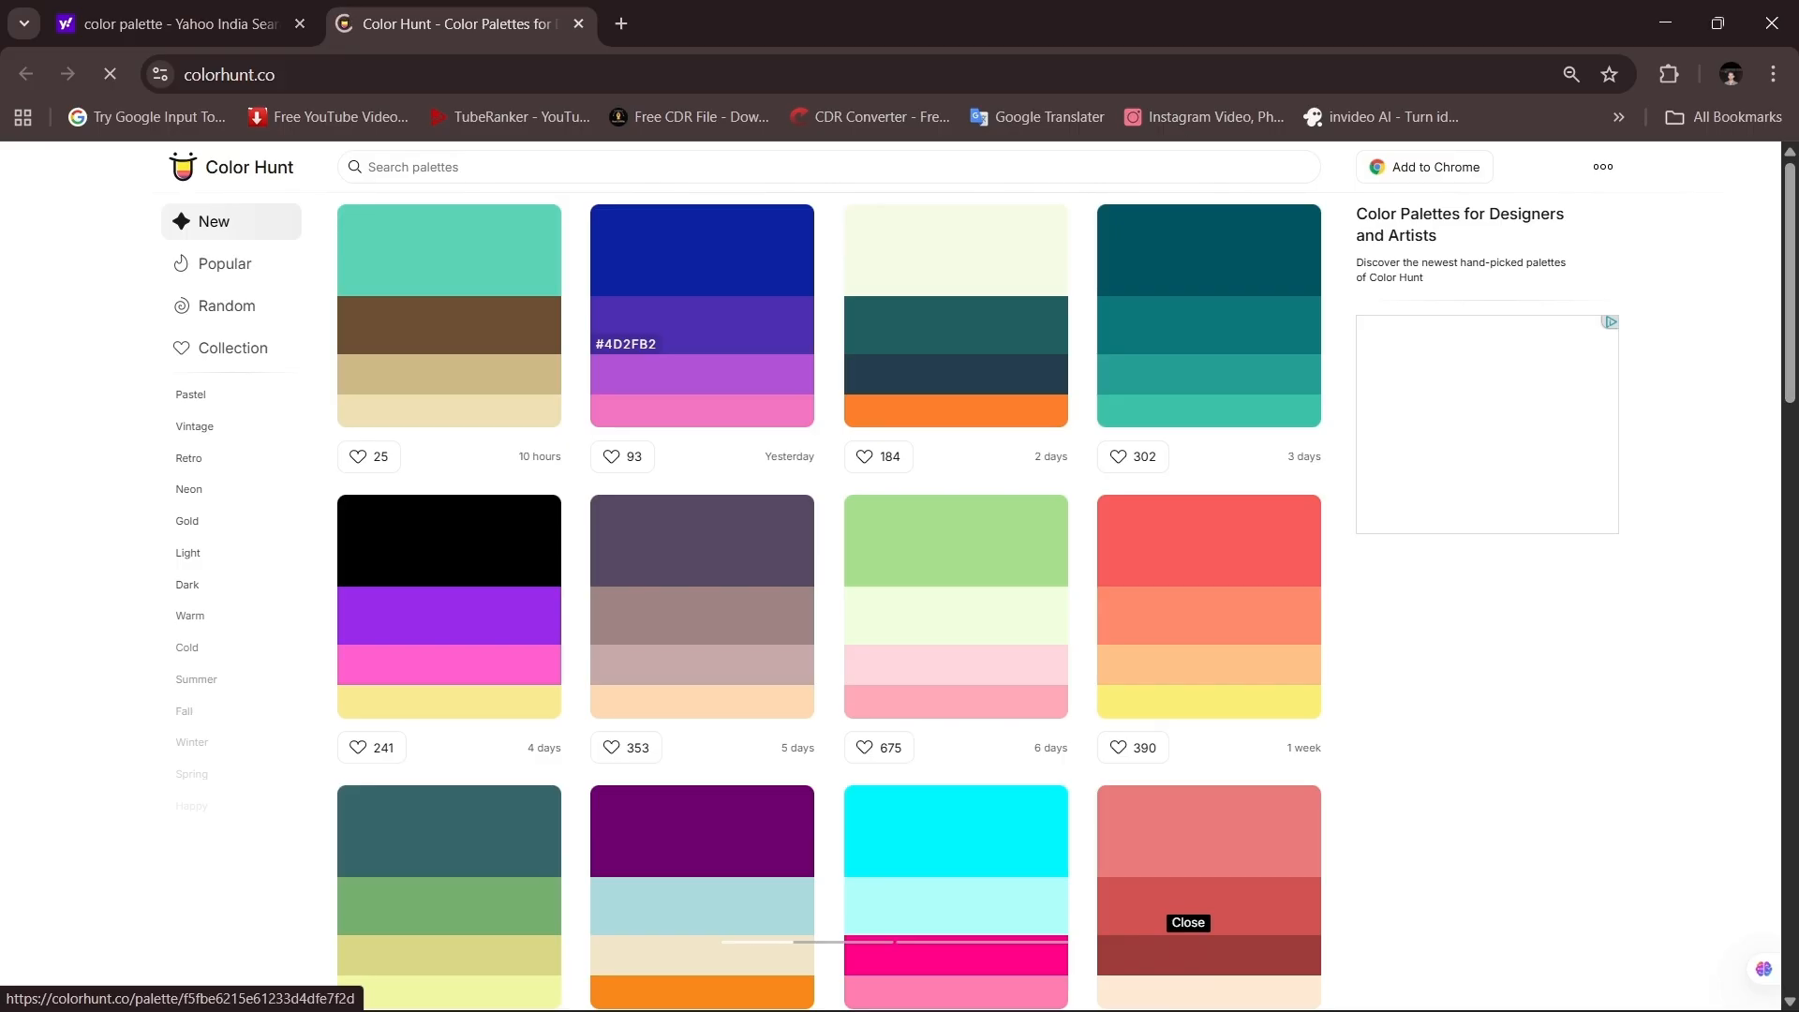
- Copy the dark teal's hex code from the third palette and apply it, 215E61, as the circle's fill in CorelDRAW
click(876, 344)
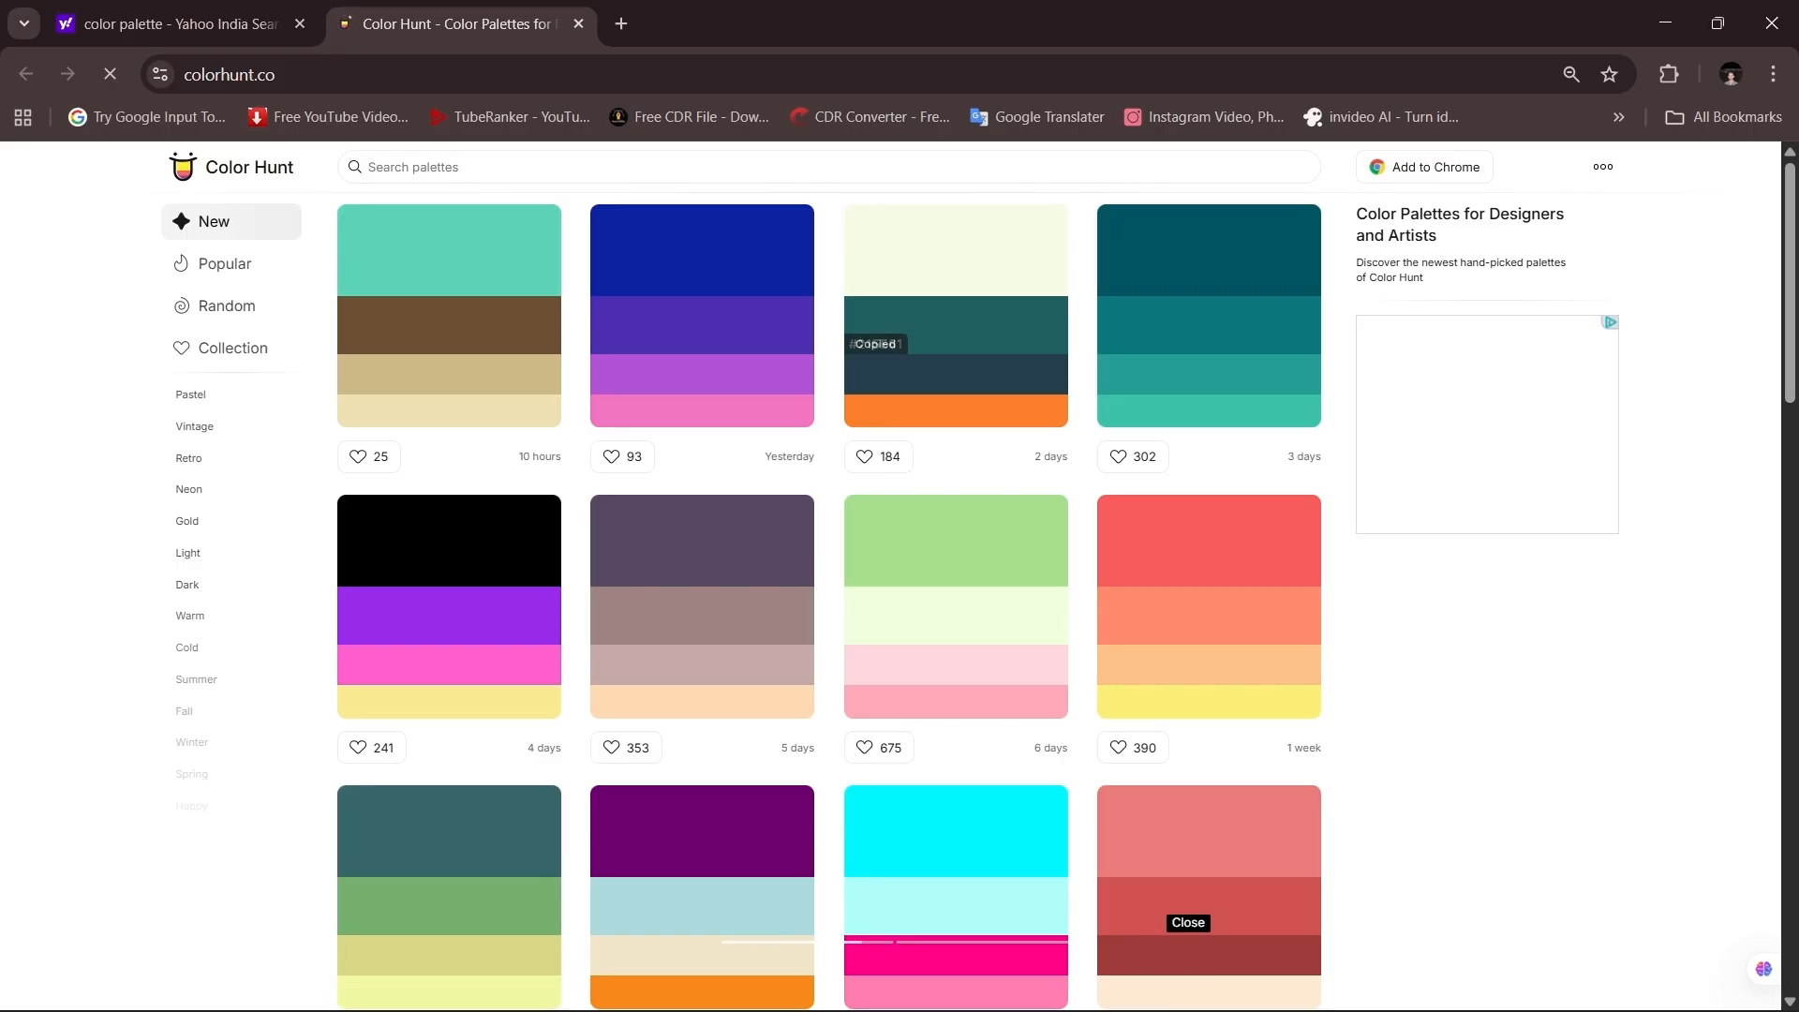
key(alt+Tab)
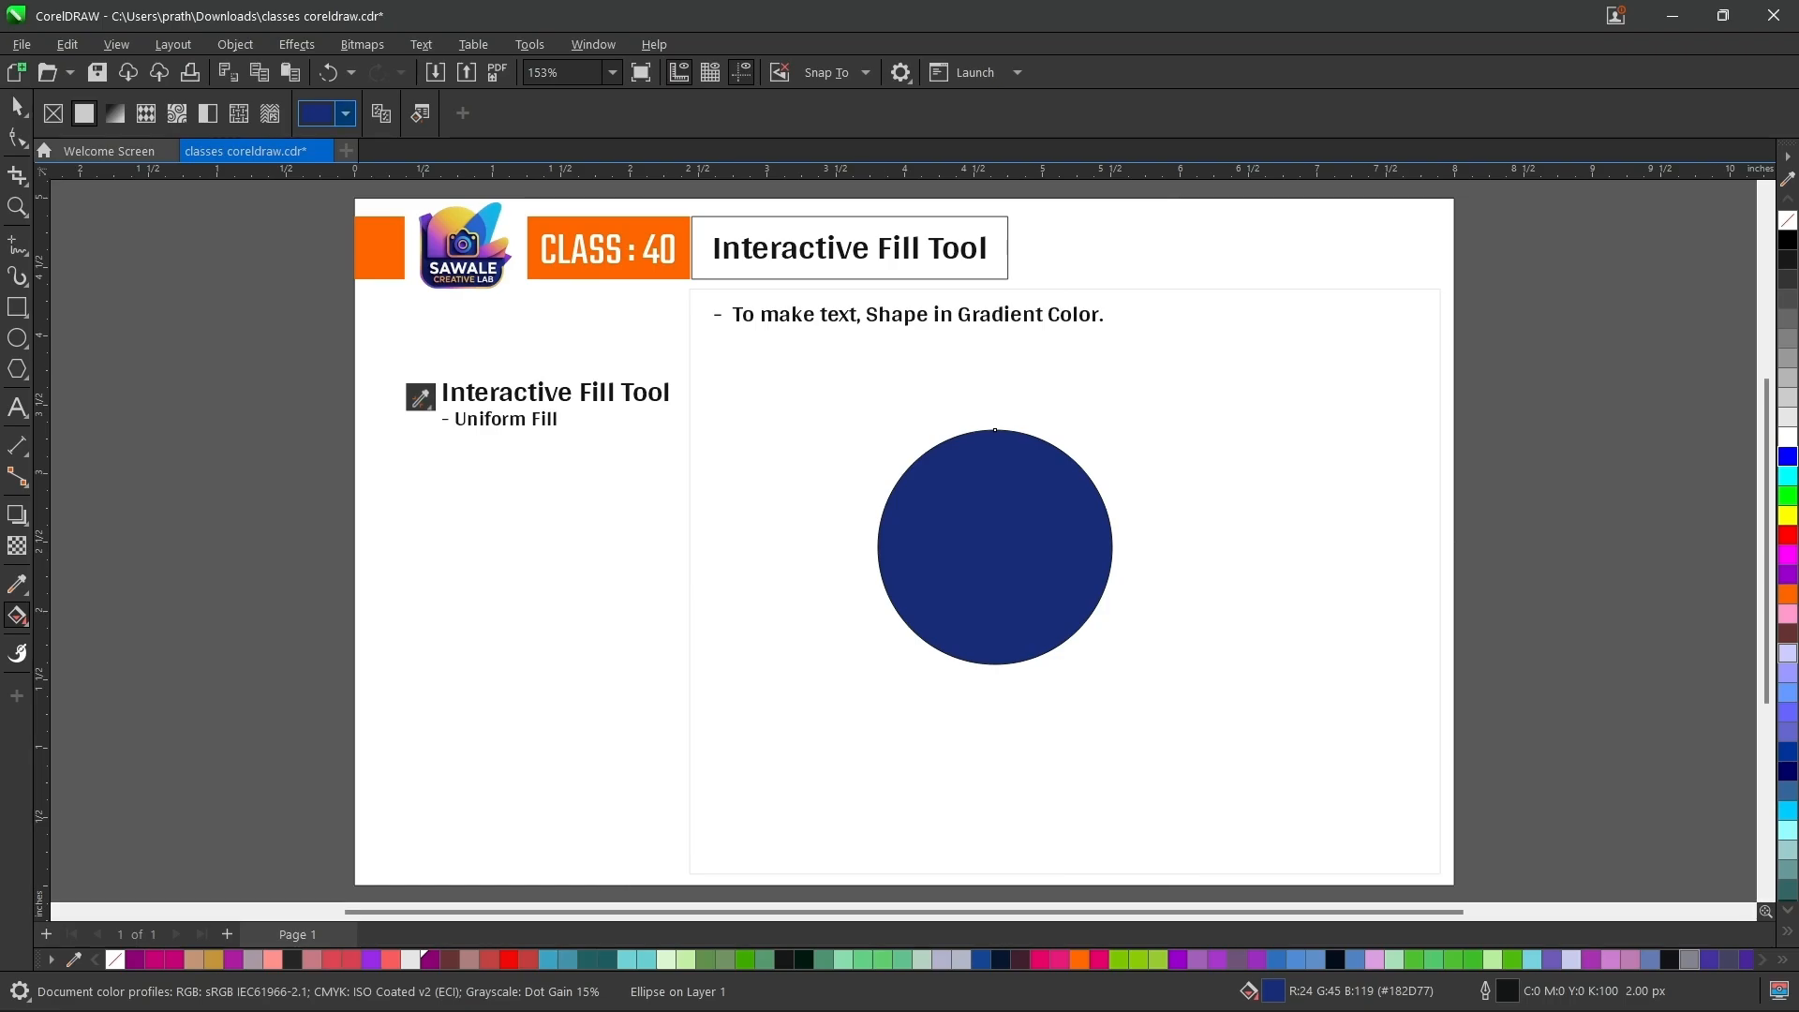
click(346, 113)
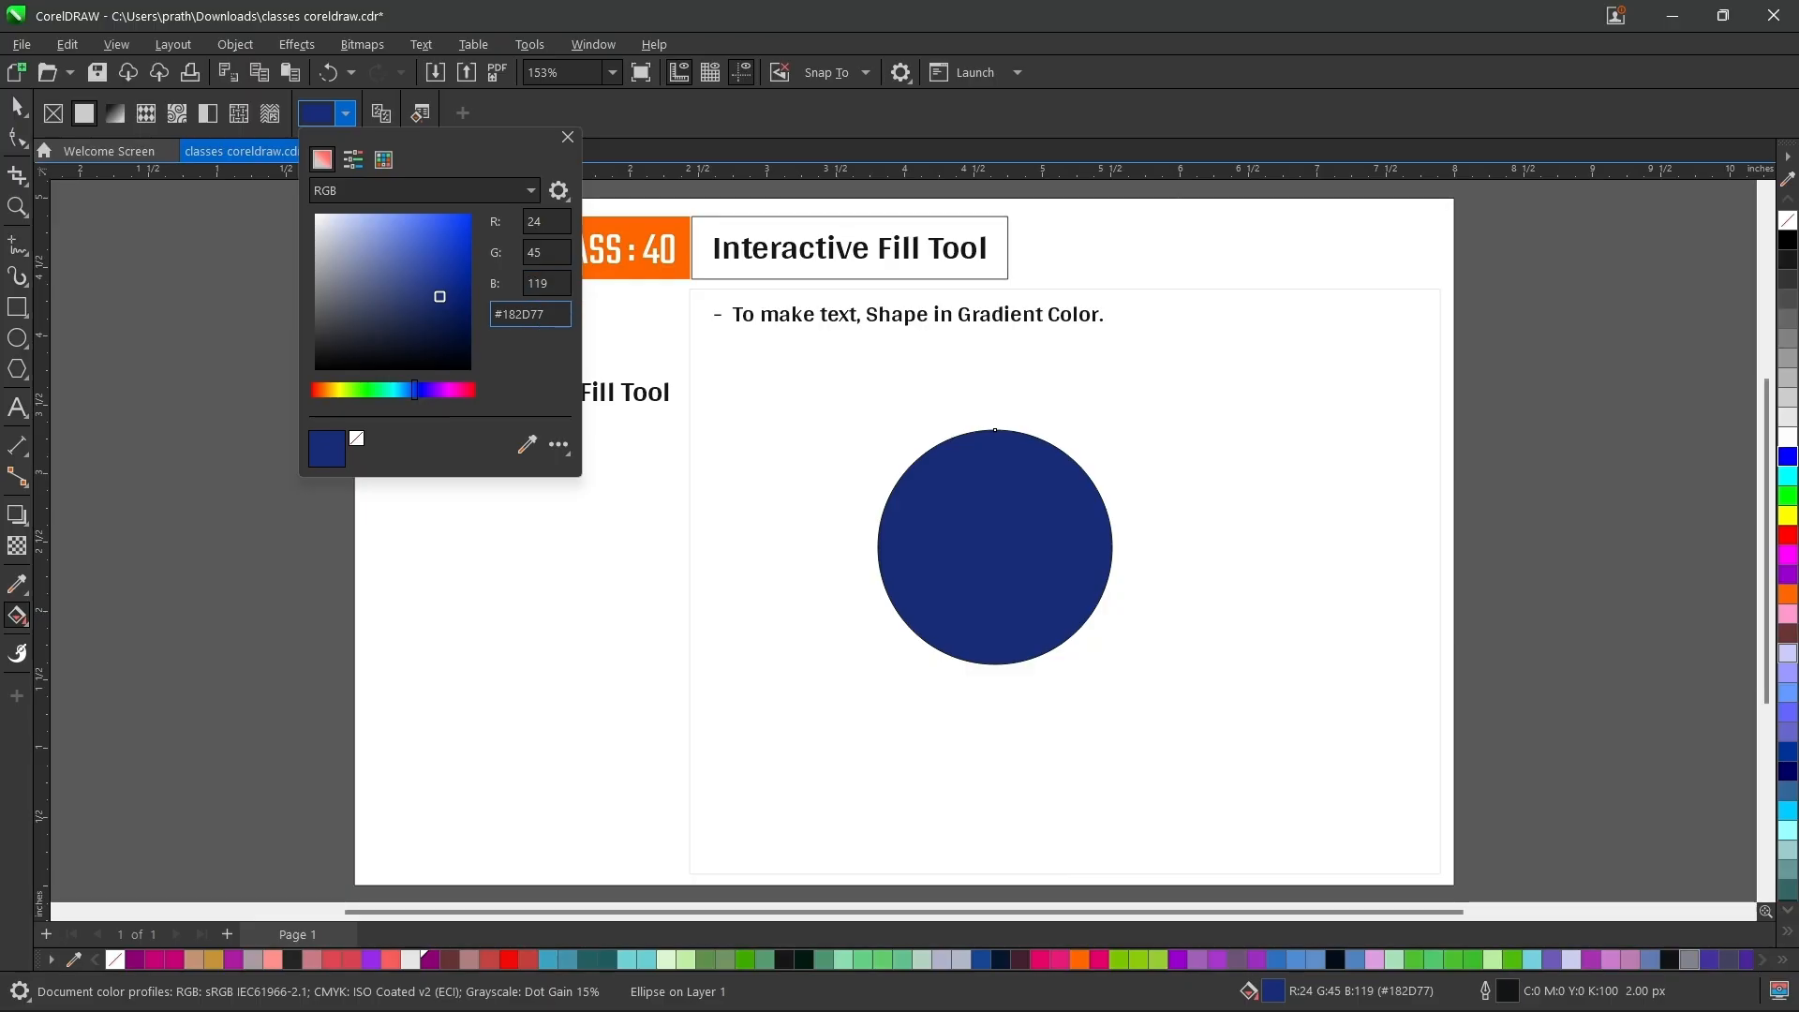
double_click(516, 314)
text(215E61)
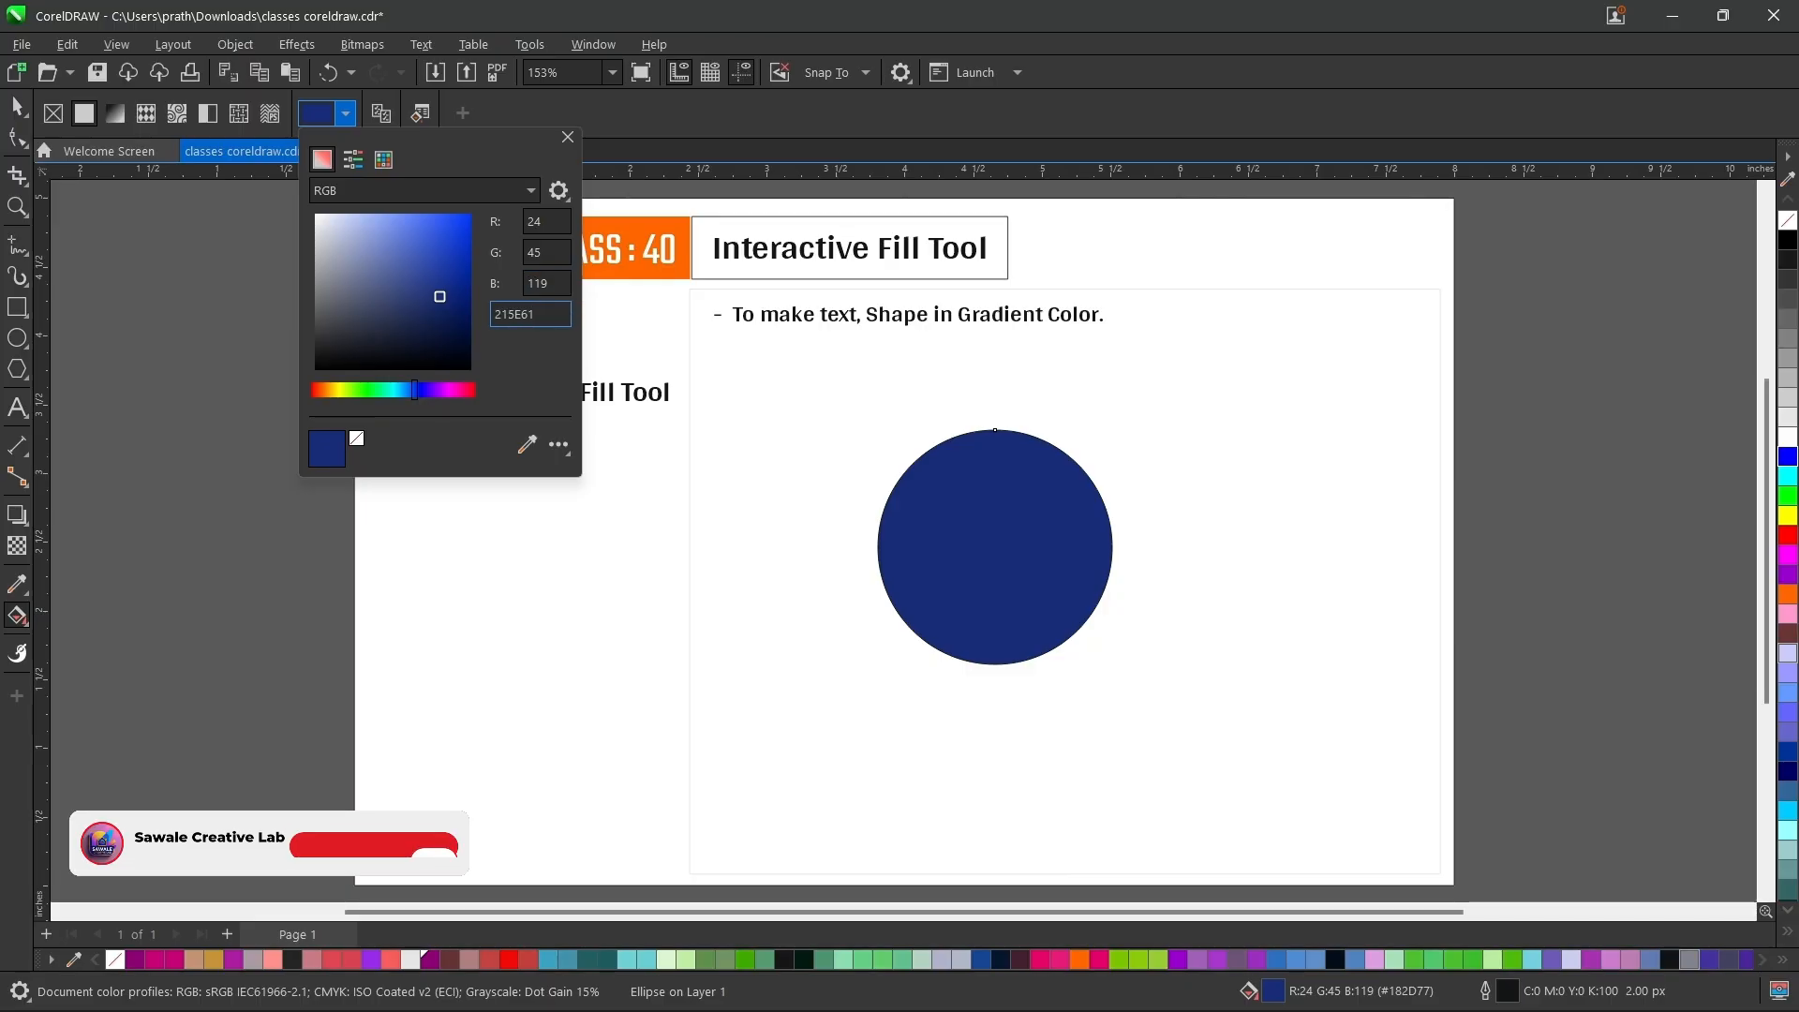
key(Return)
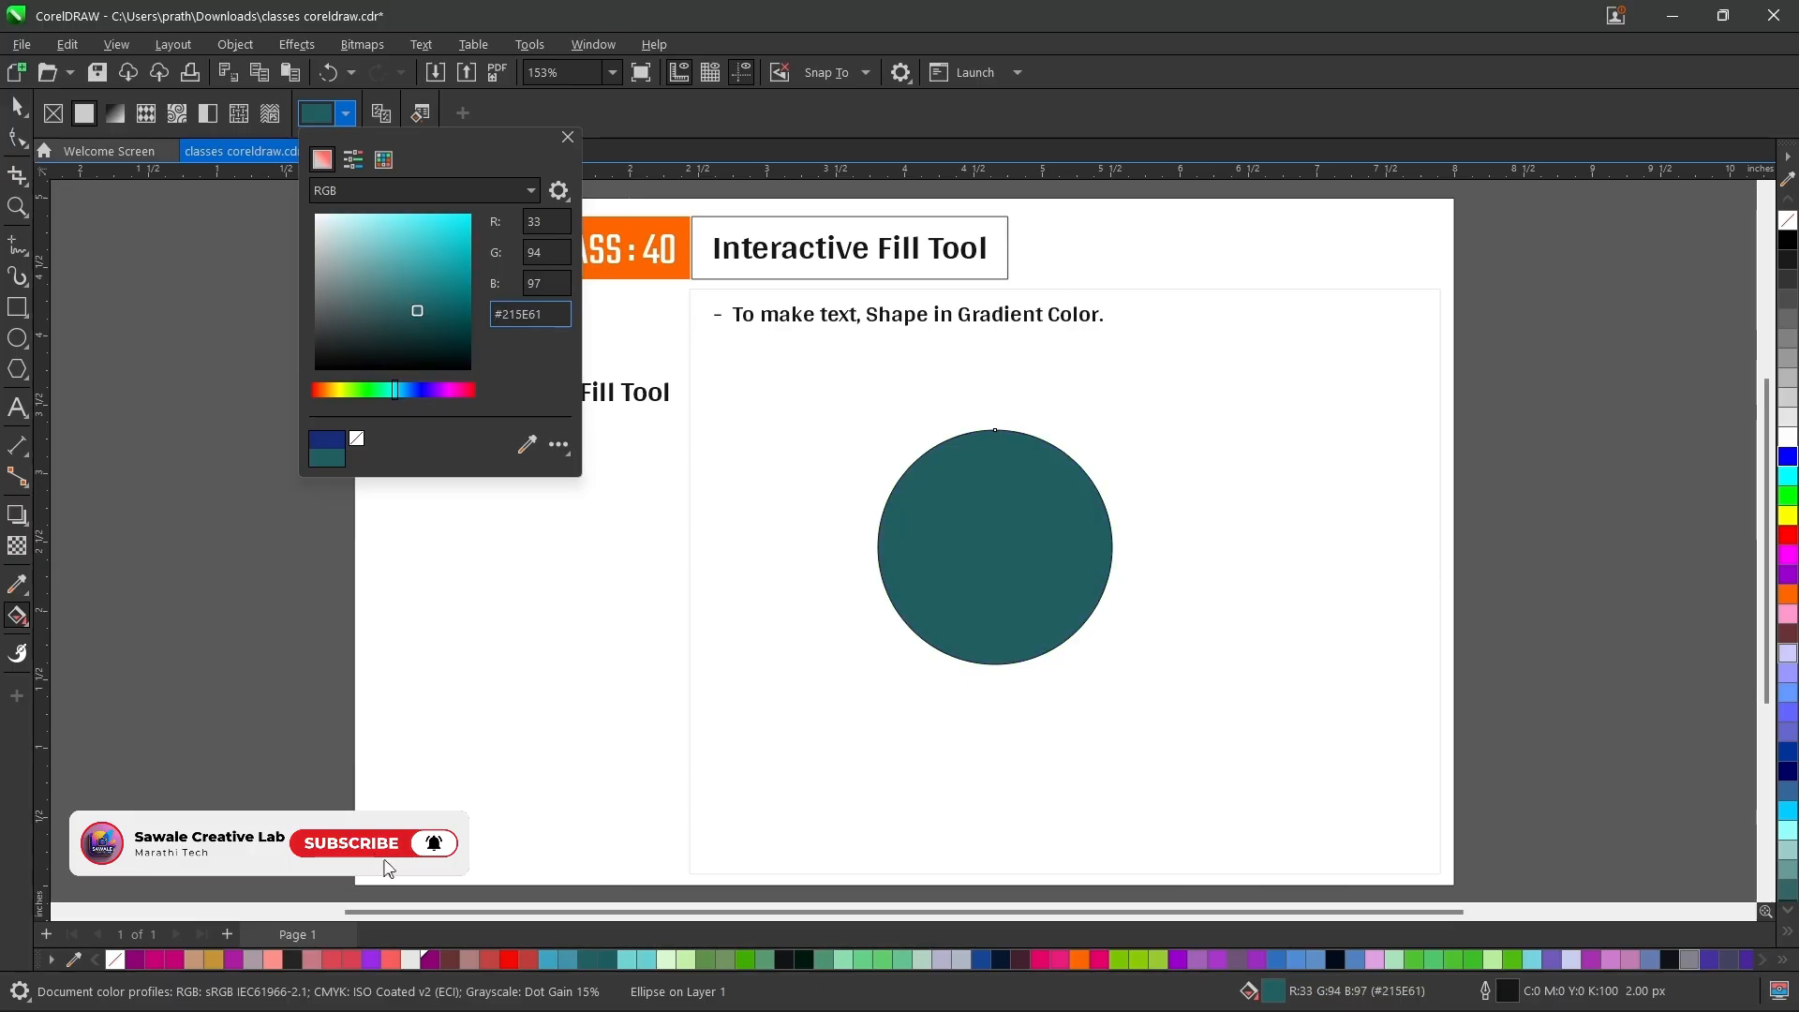
key(Escape)
- View the Color Hunt palettes in Google Chrome and return to CorelDRAW
key(alt+Tab)
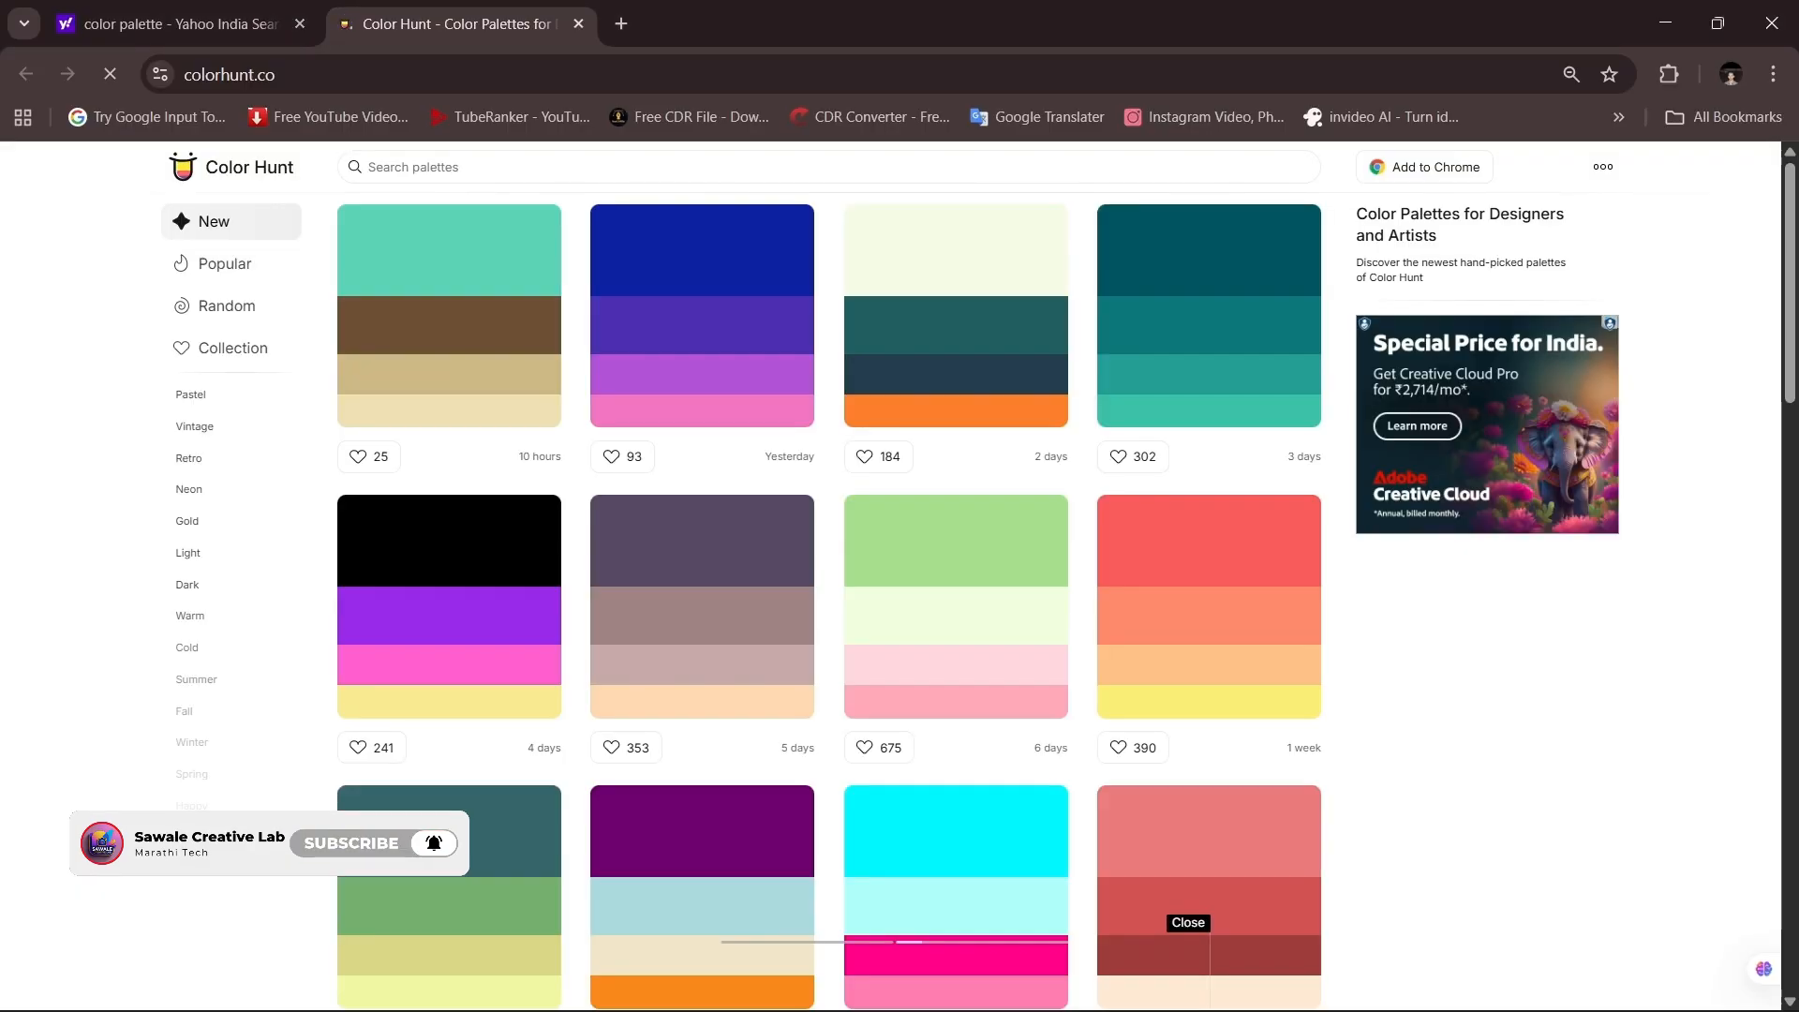
key(alt+Tab)
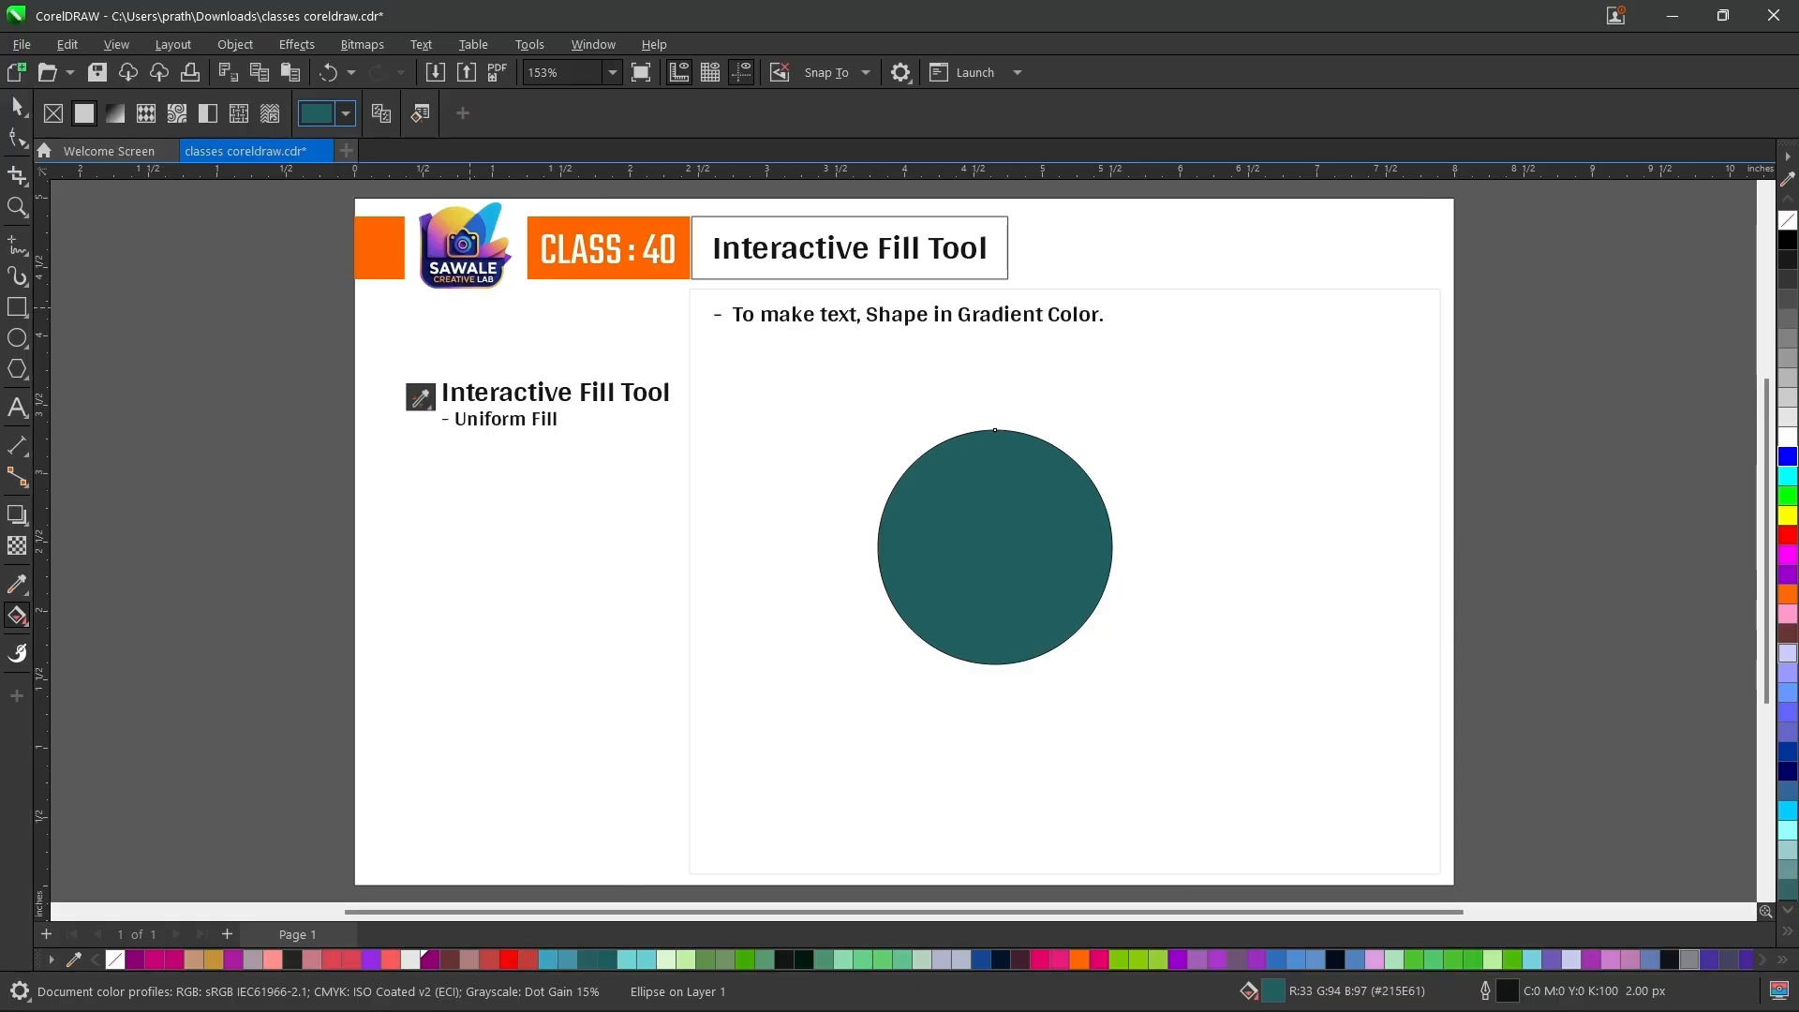
- Switch the circle's fill to the HSB colour model with the HSB - Brightness Based viewer and pick a dark olive green
click(346, 114)
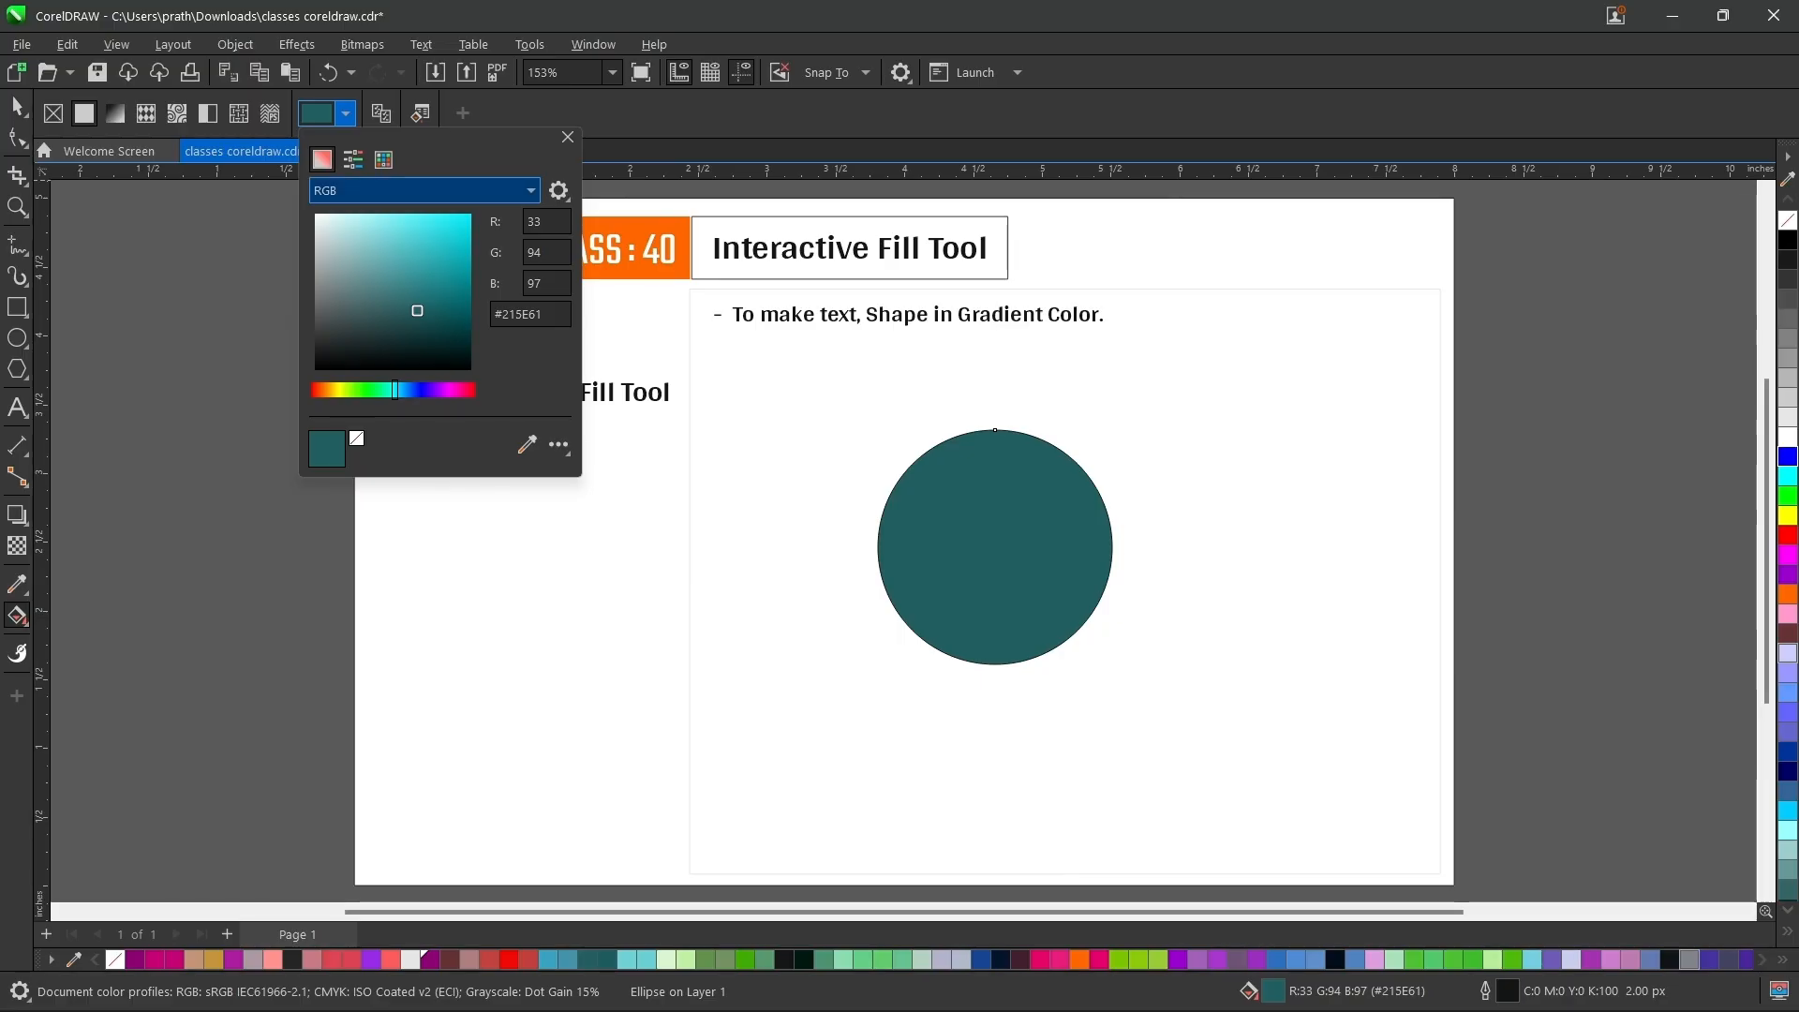
click(421, 190)
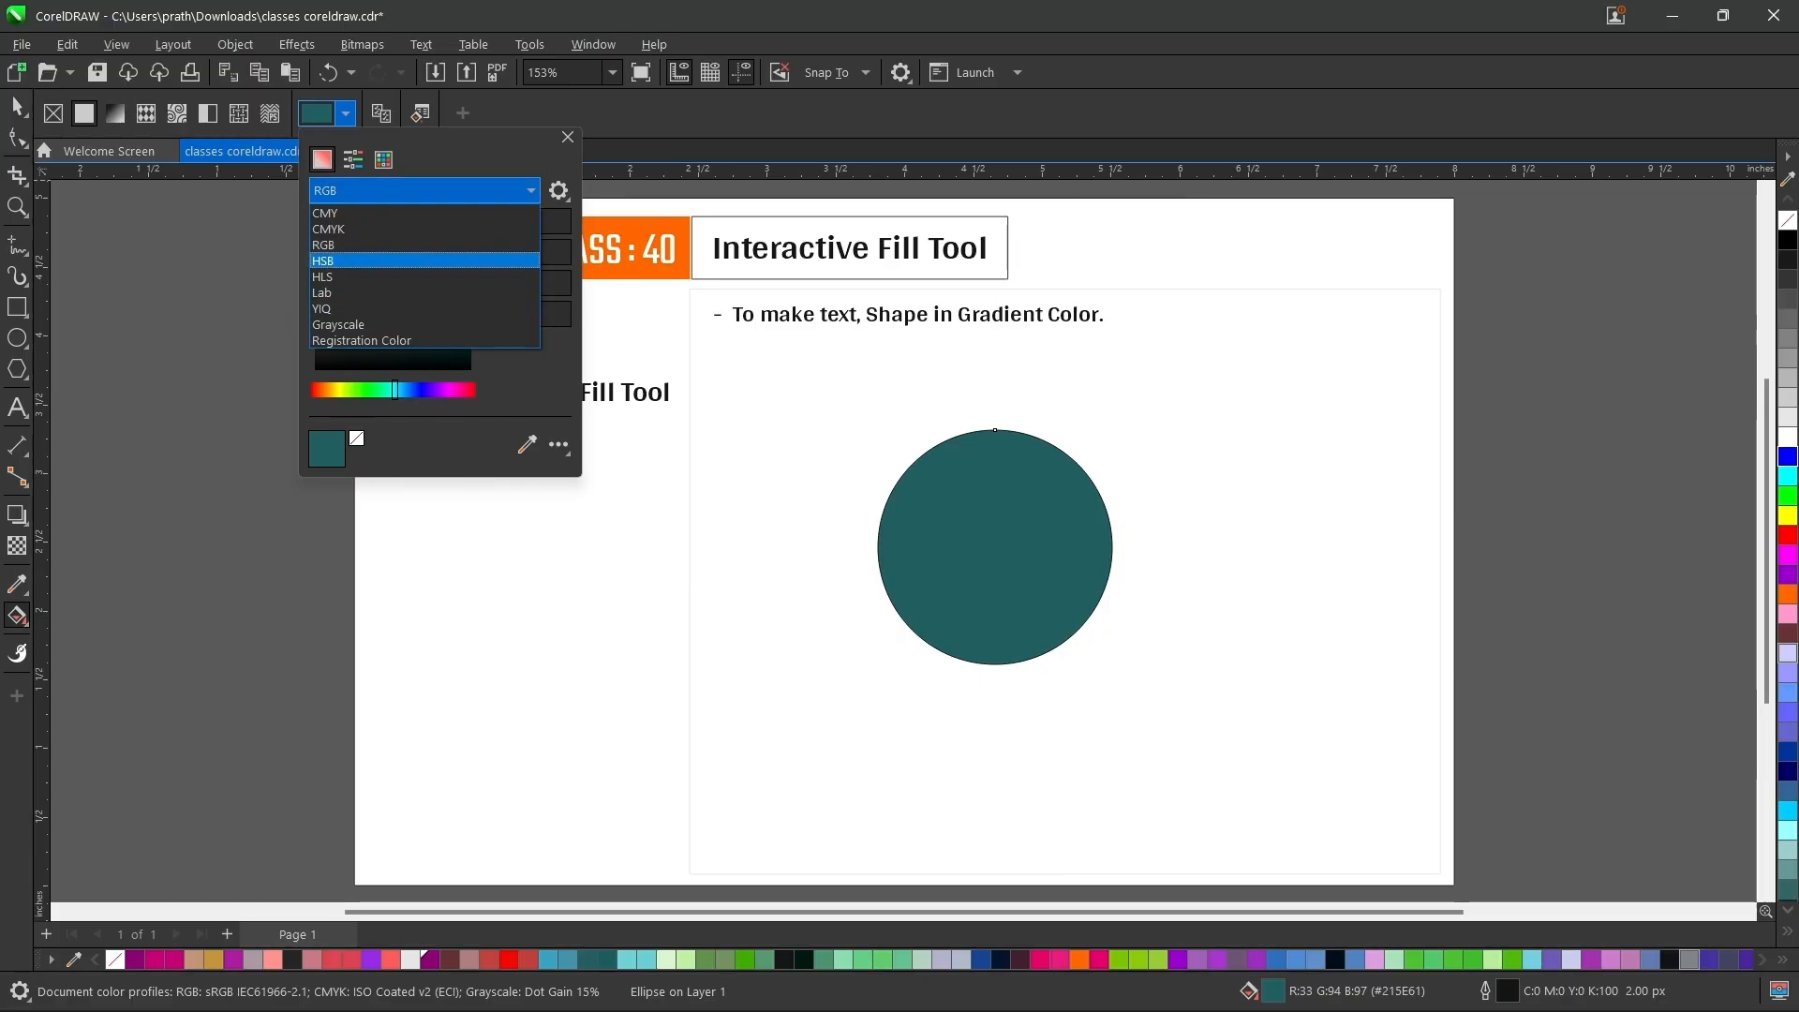
click(328, 260)
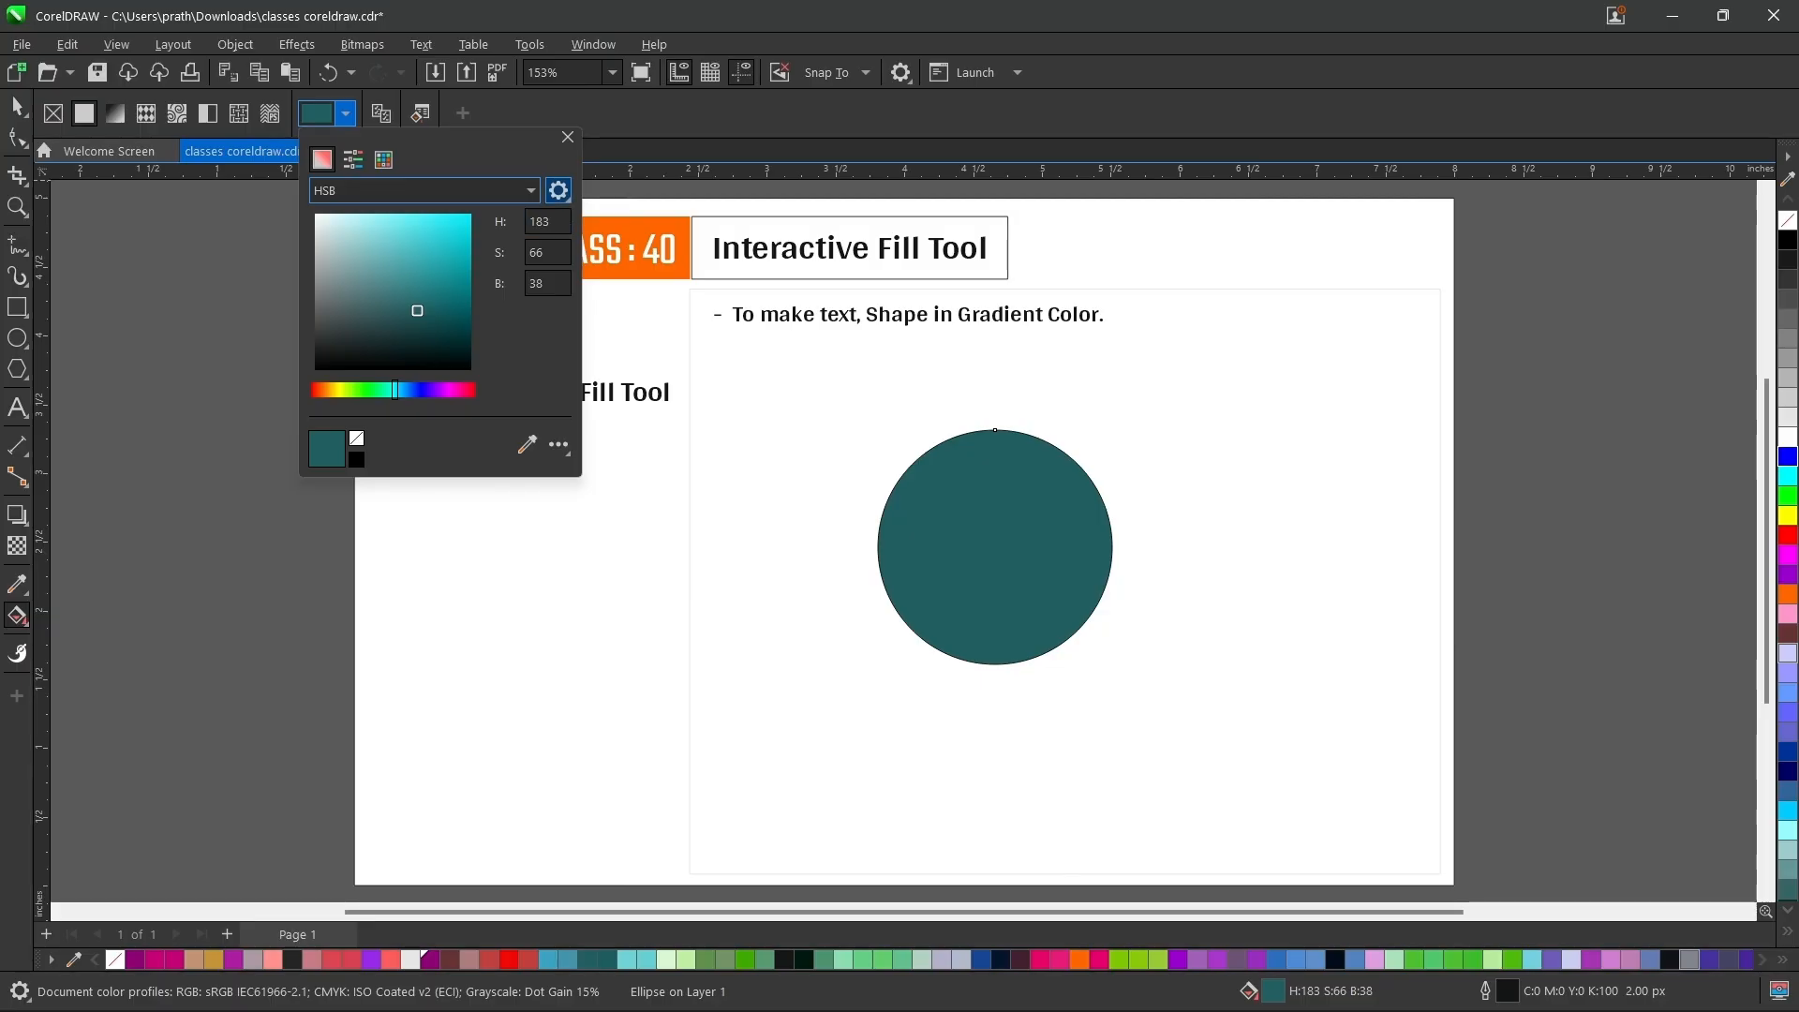
click(559, 191)
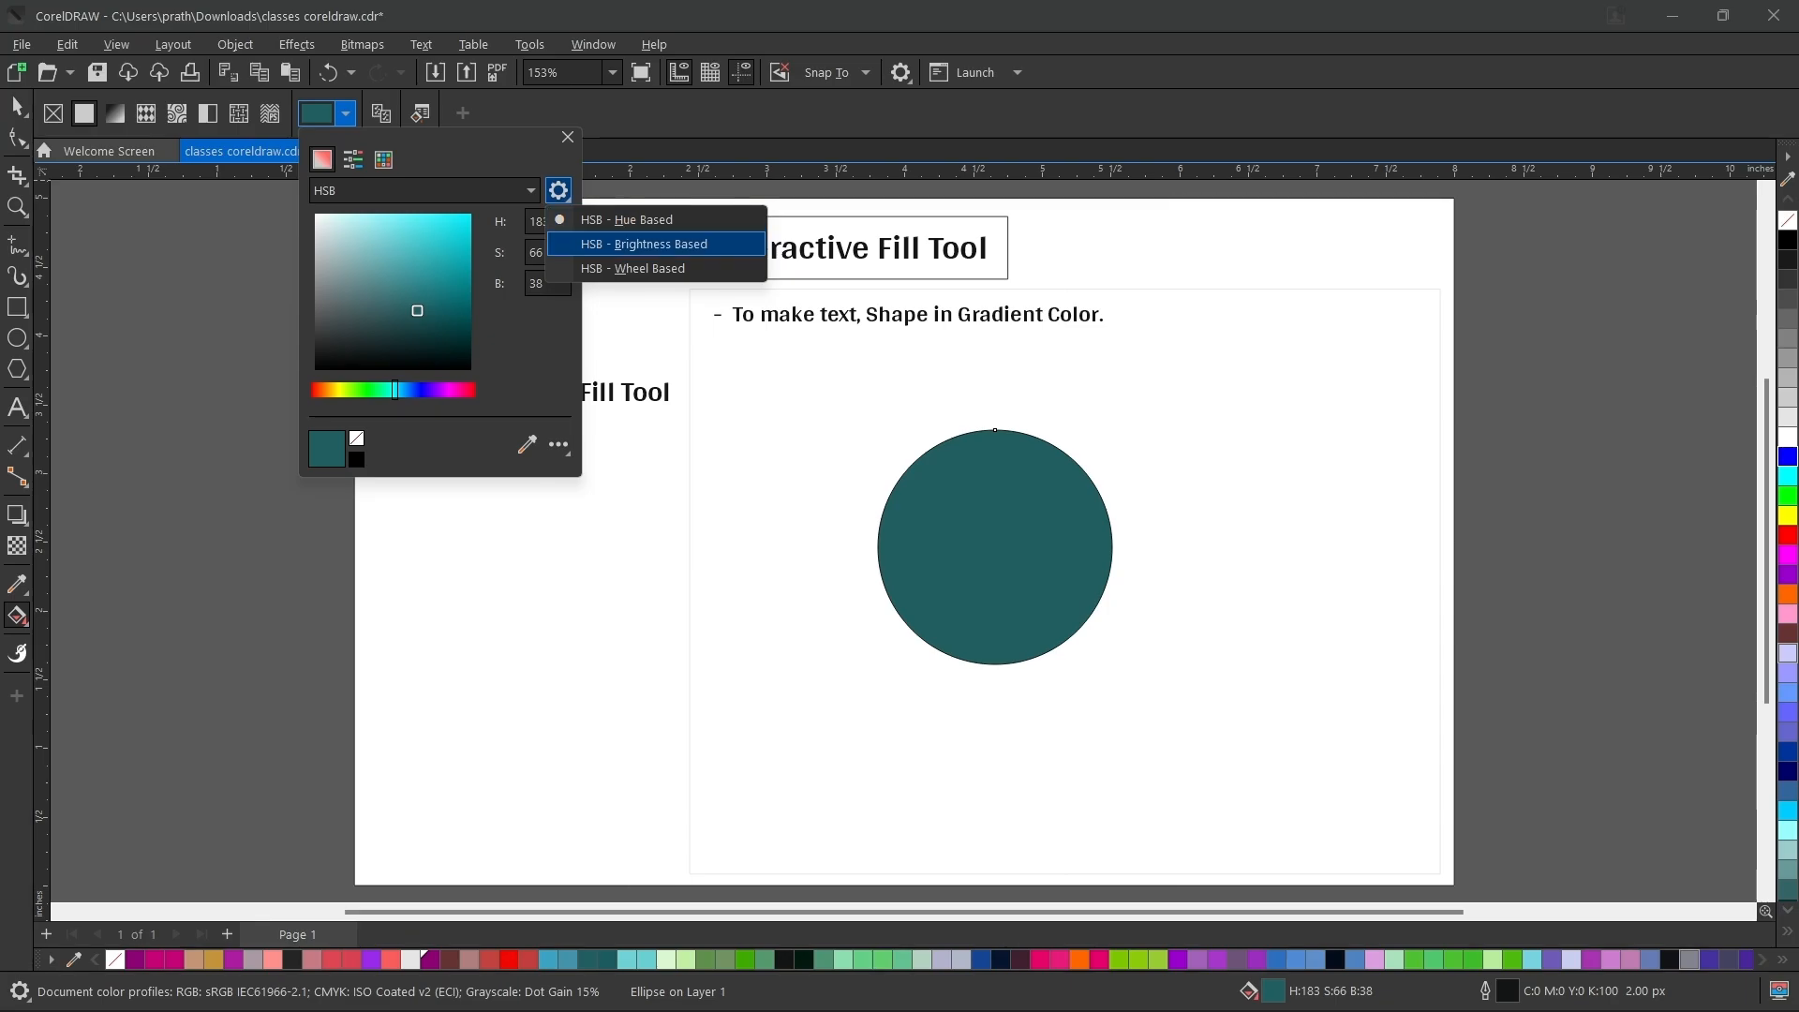
click(656, 243)
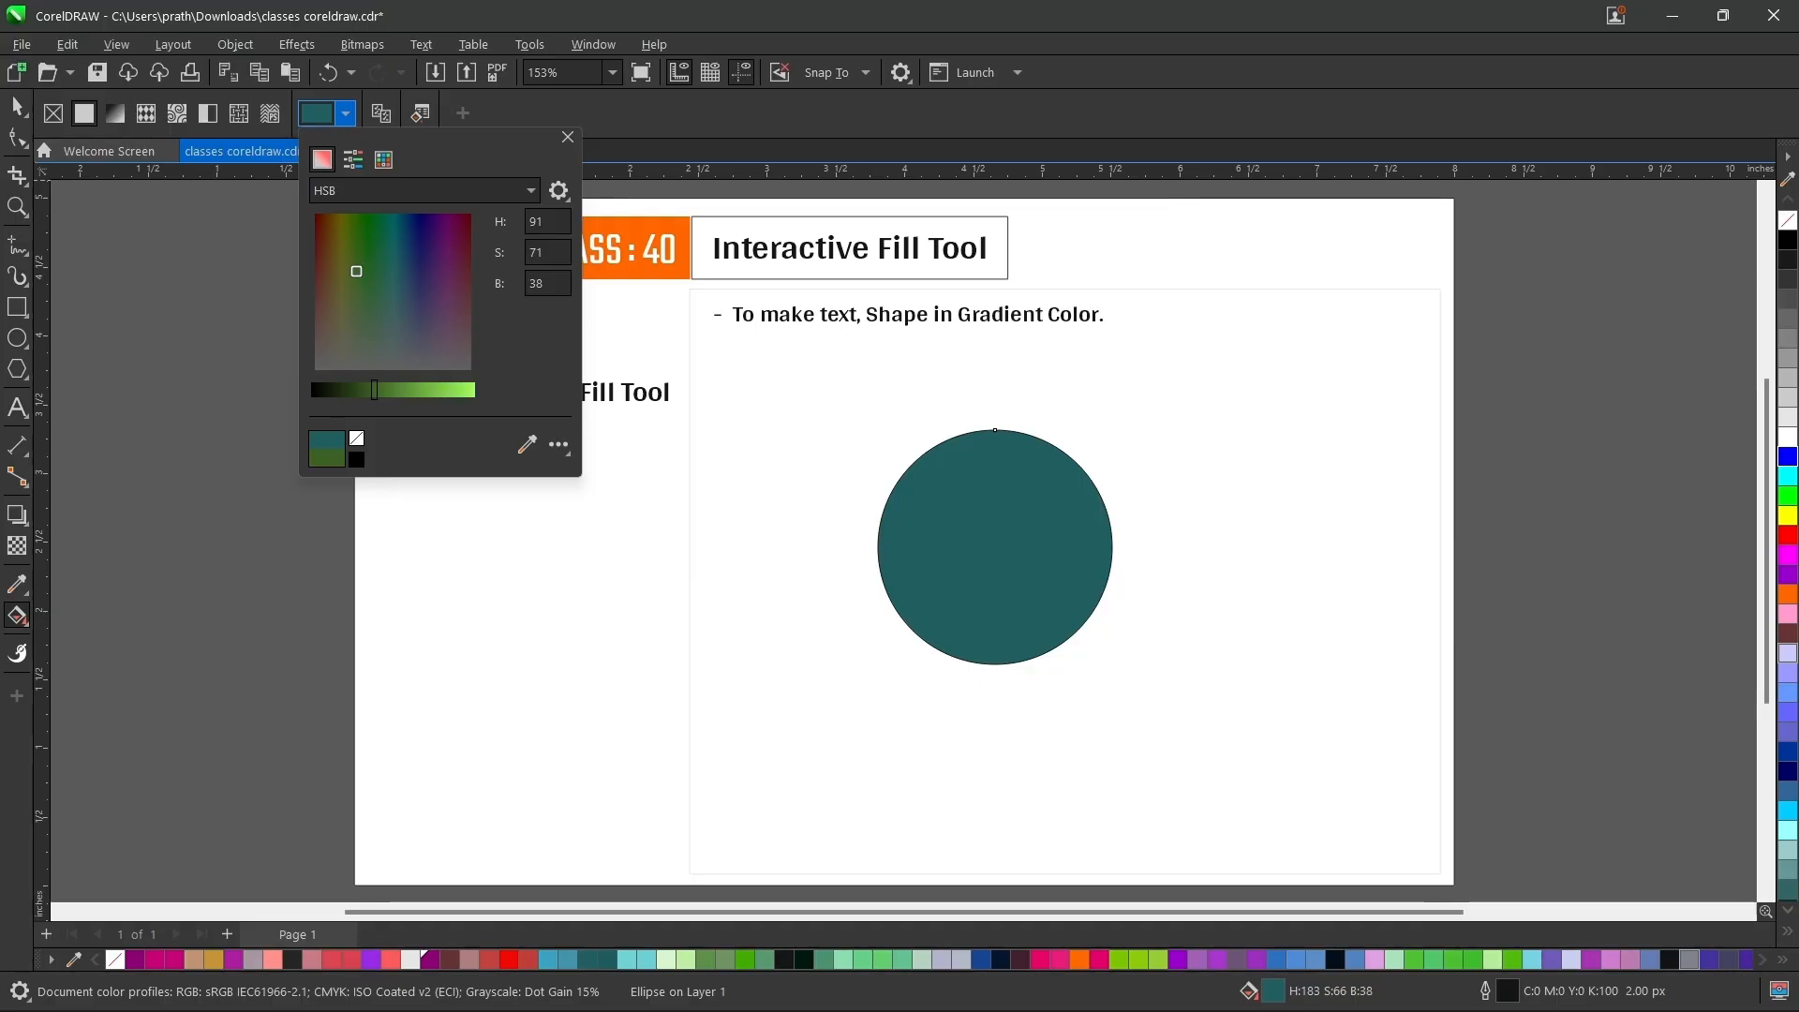
click(356, 271)
- Change the fill's colour model back to RGB and pick a deeper green, 0F610A
click(424, 190)
click(323, 245)
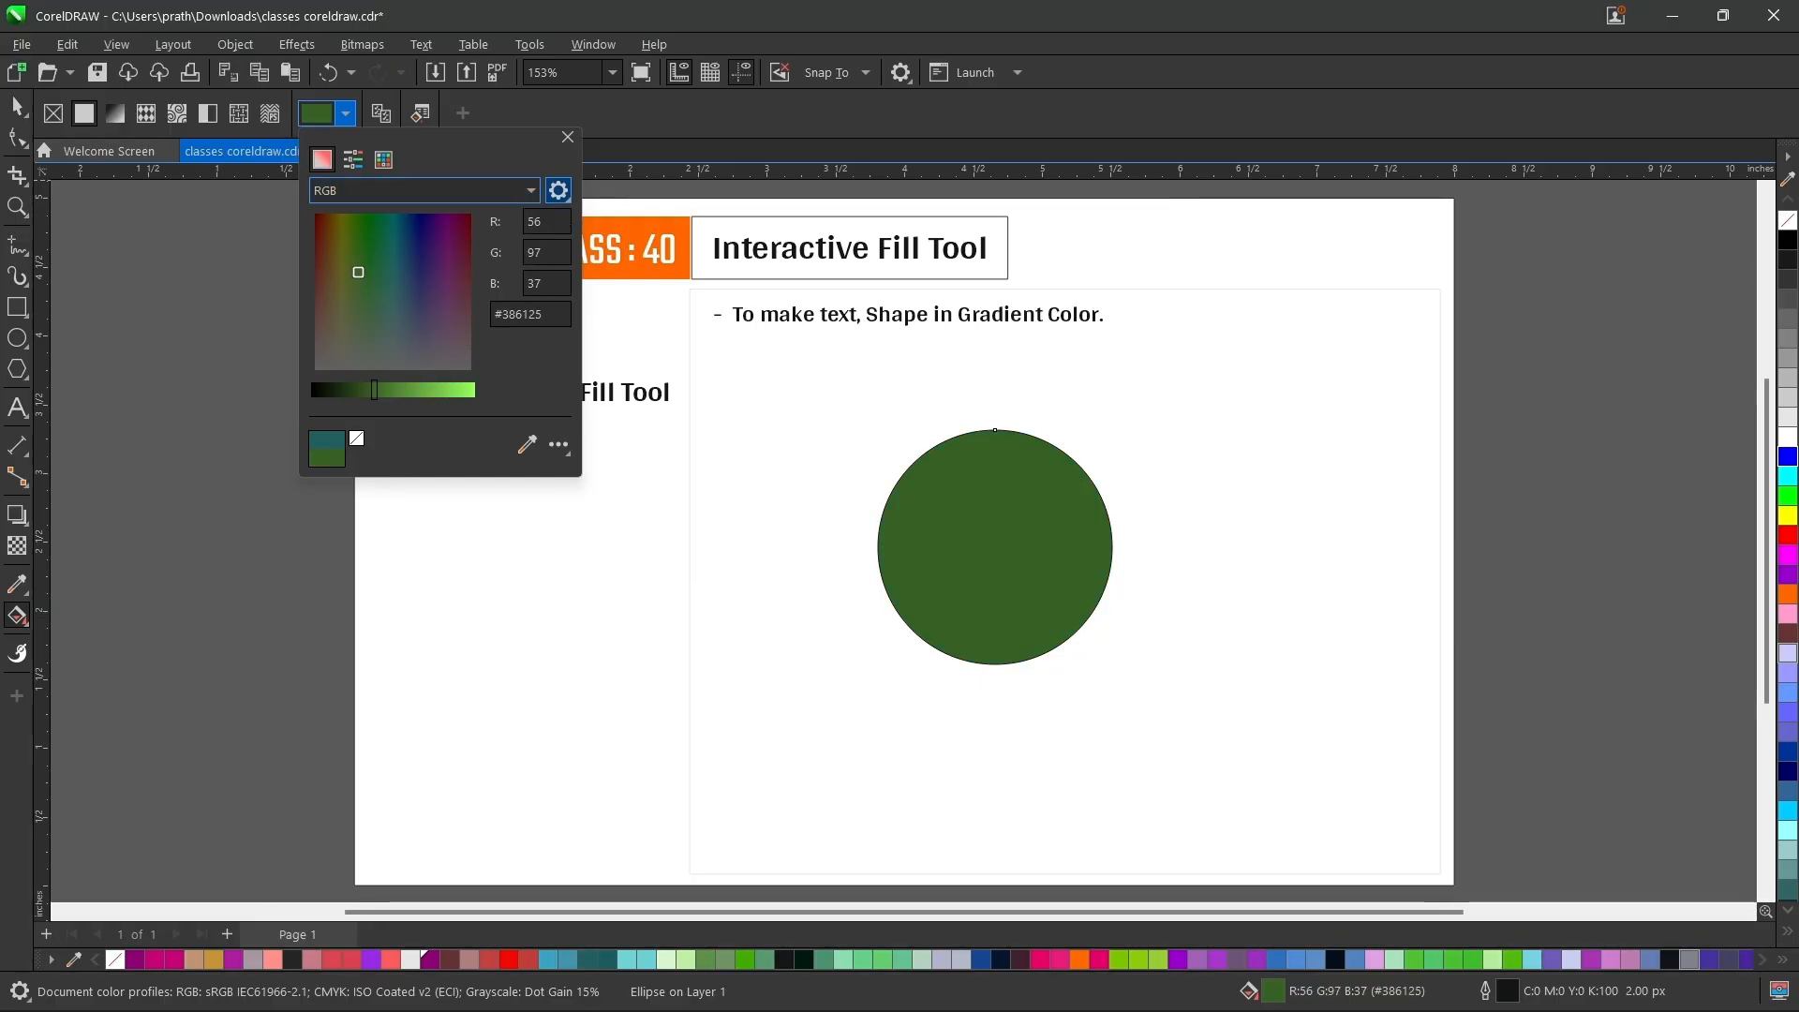
click(558, 190)
click(437, 245)
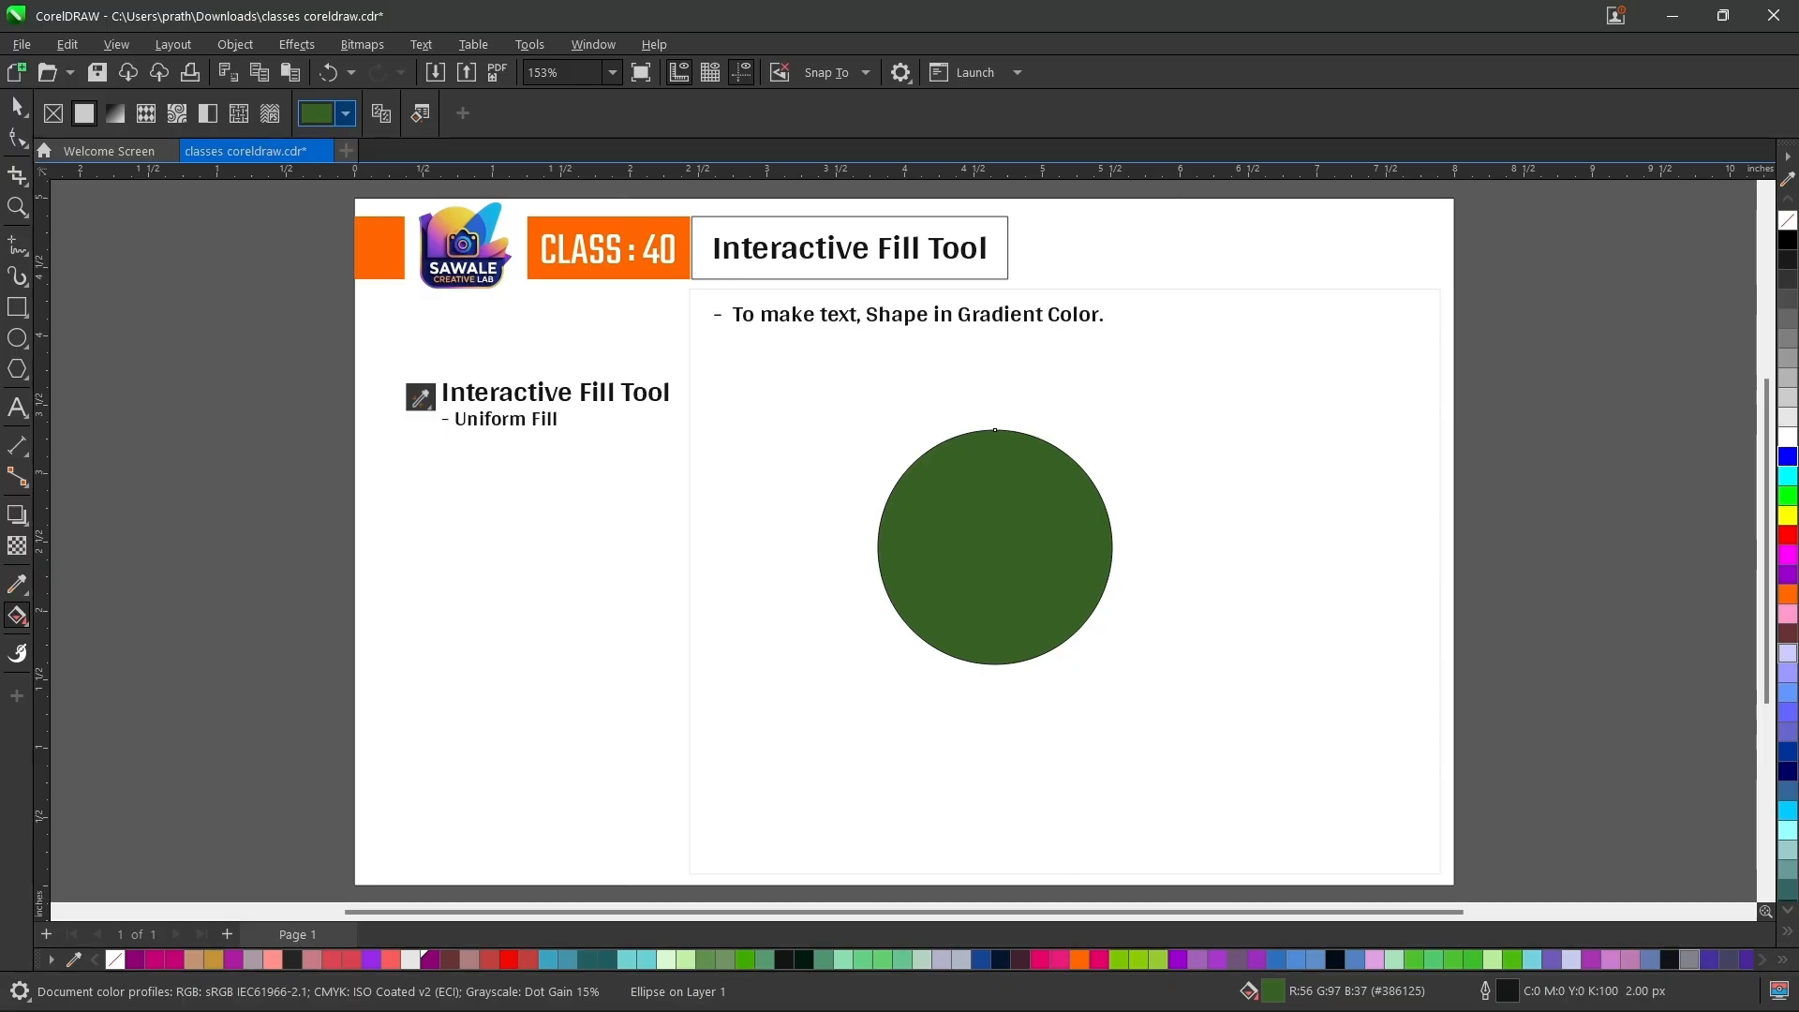
click(346, 113)
mouse_move(385, 284)
mouse_down()
mouse_move(360, 355)
mouse_move(365, 229)
mouse_up()
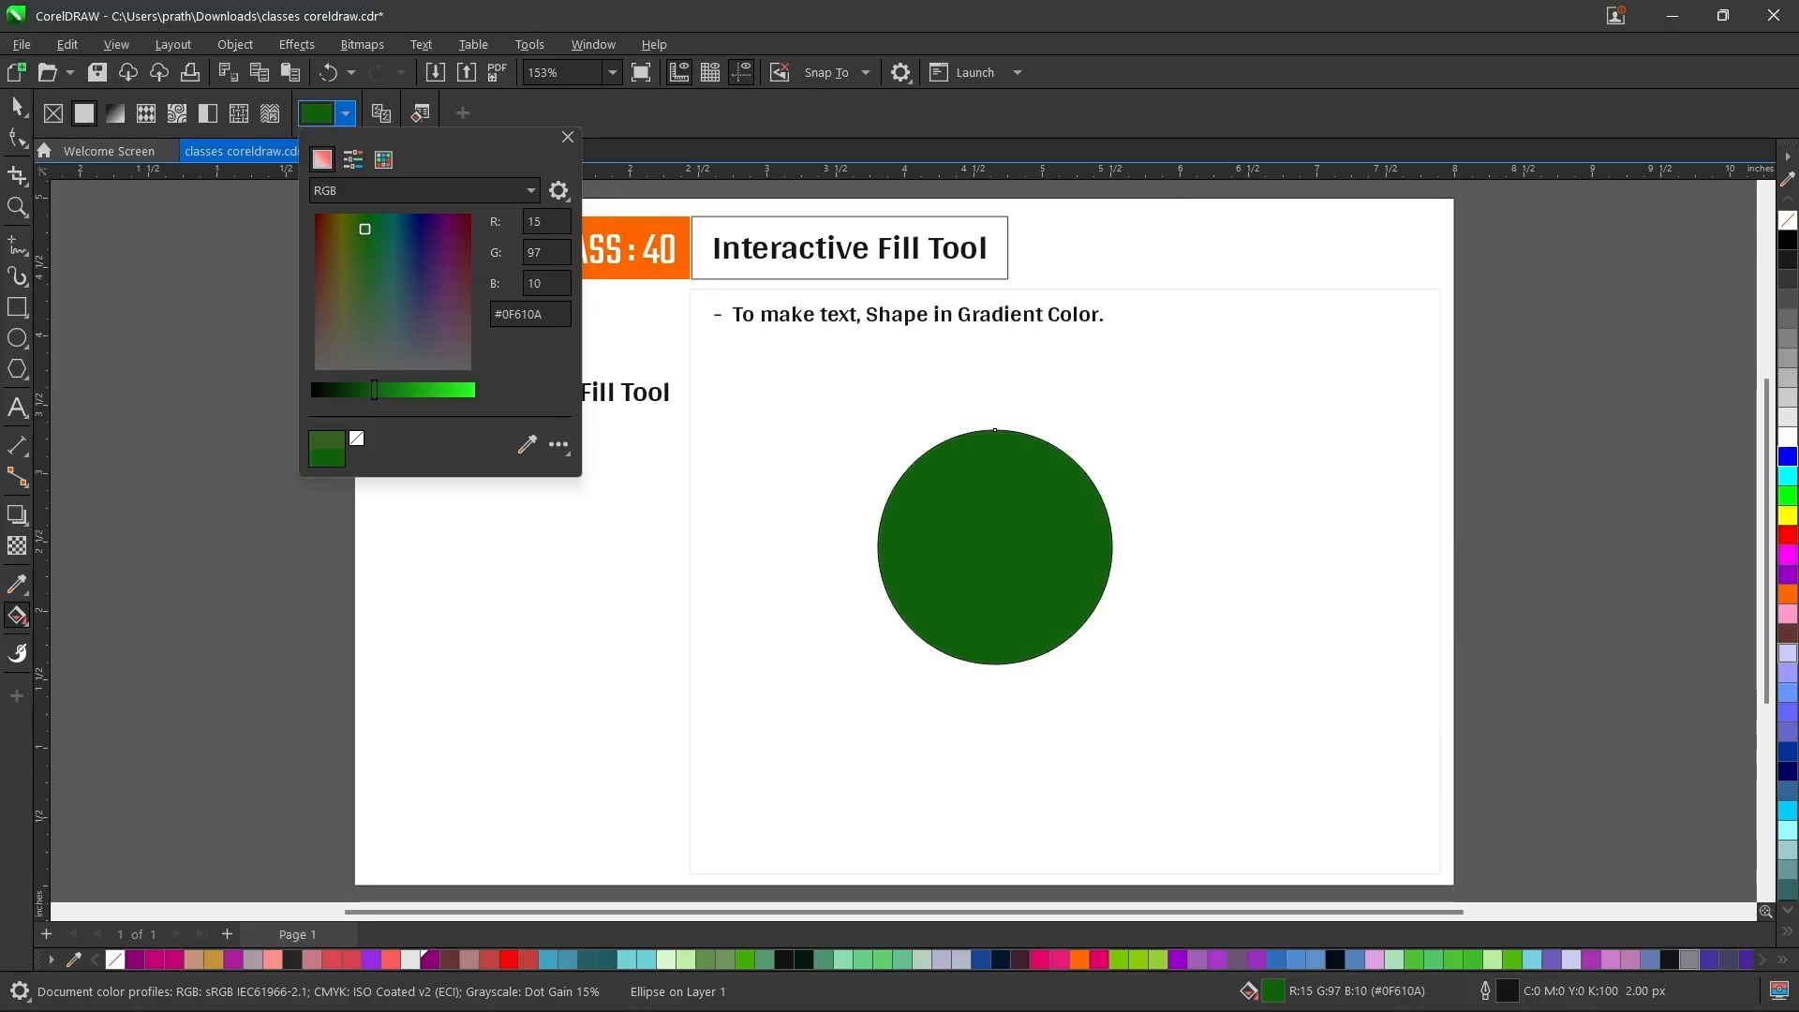
- Brighten the circle's green fill, try the pale green A6D19F, and settle on the vivid green 1ED14D
drag(373, 390, 446, 389)
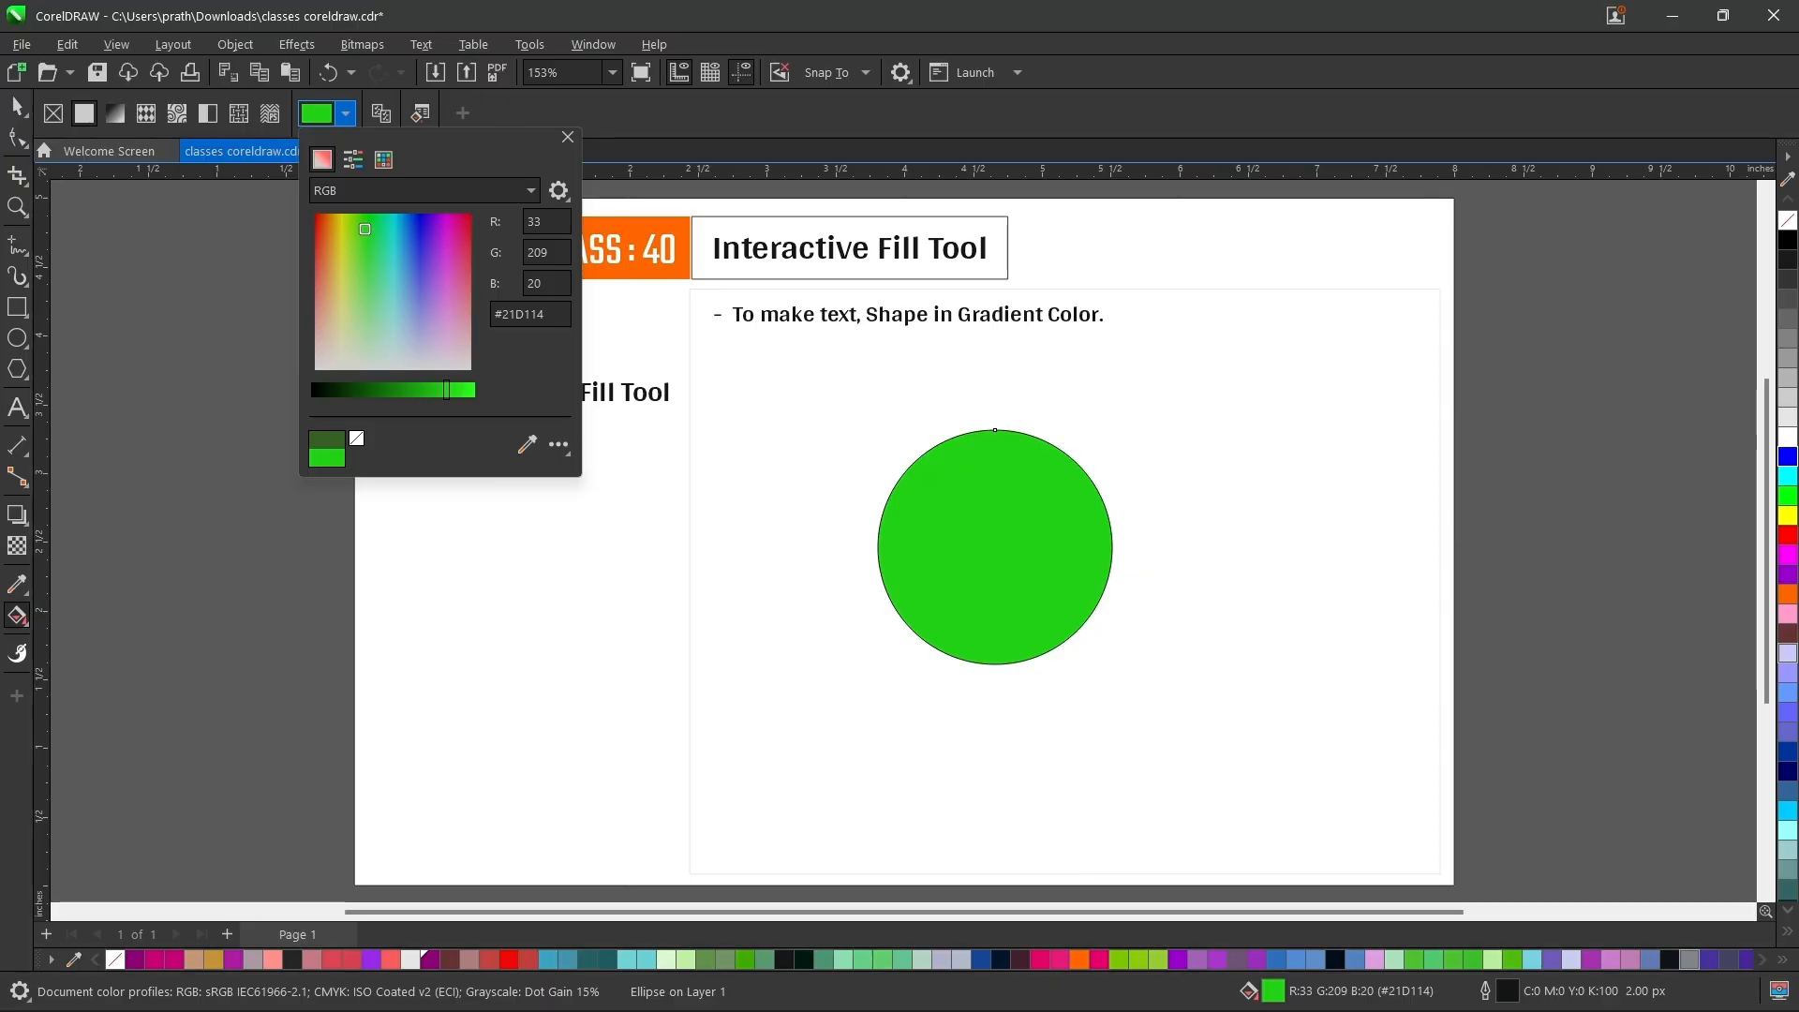
drag(365, 228, 362, 332)
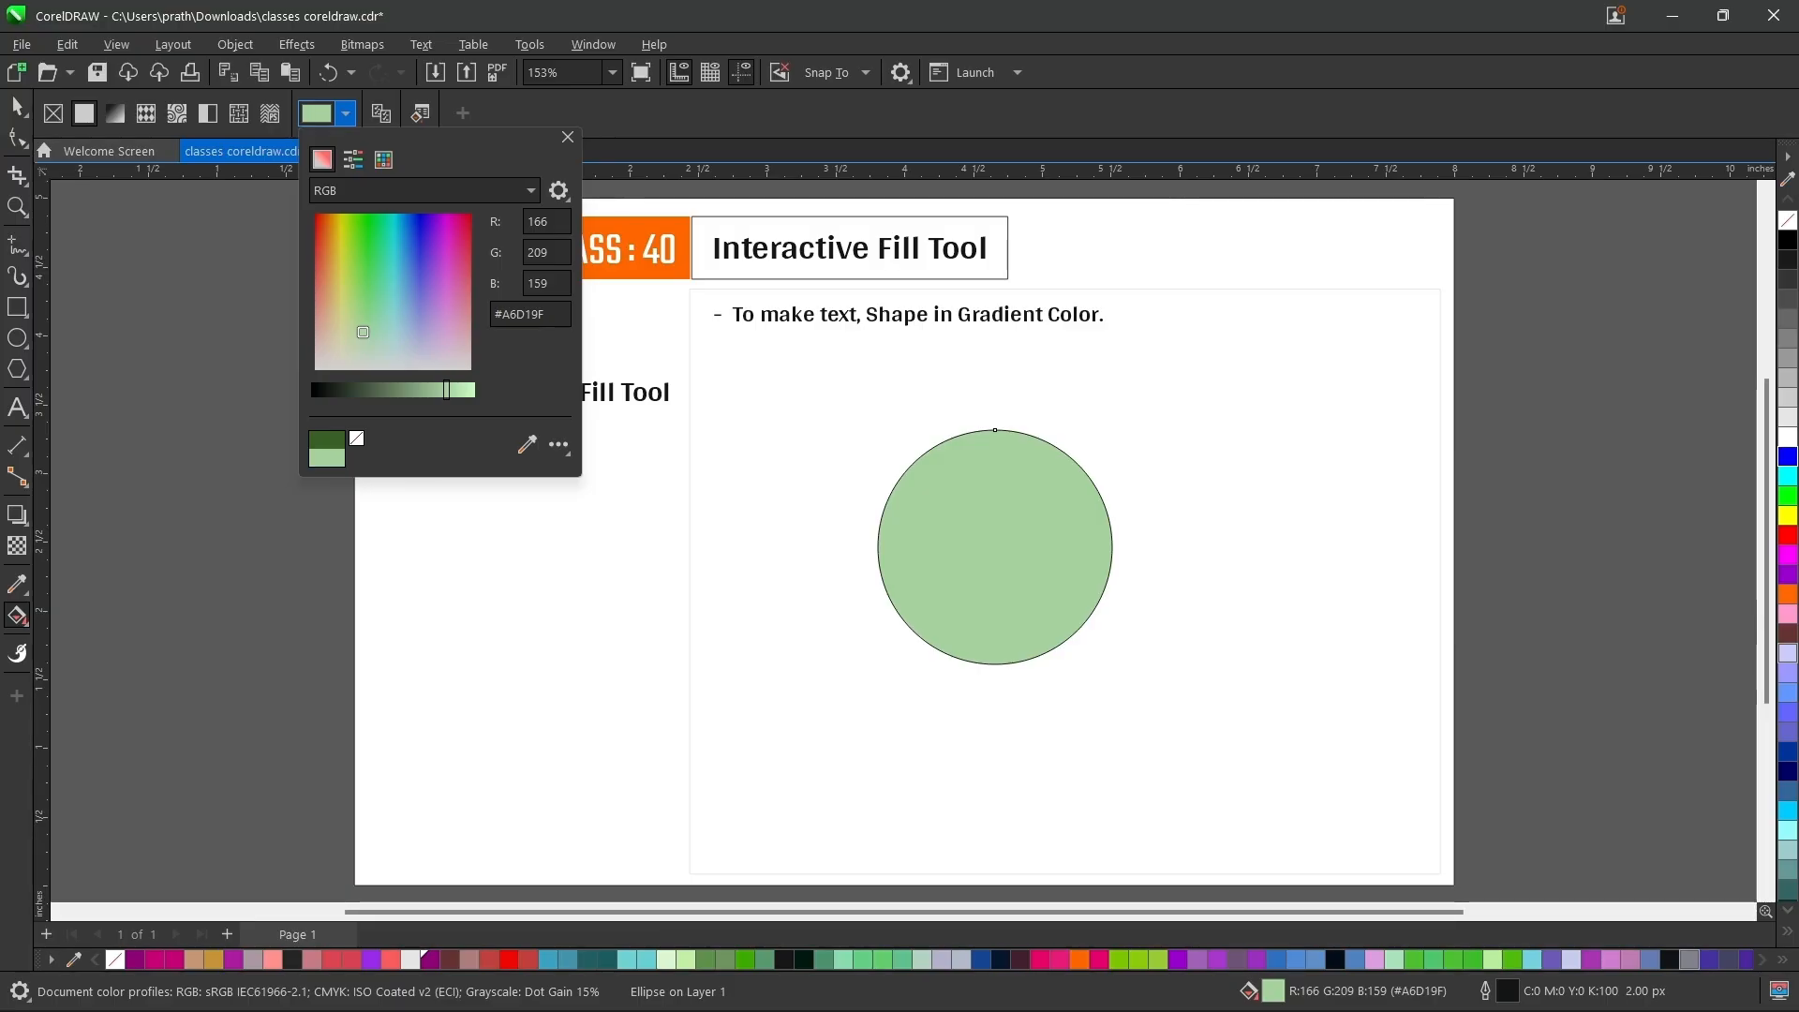
drag(364, 331, 373, 234)
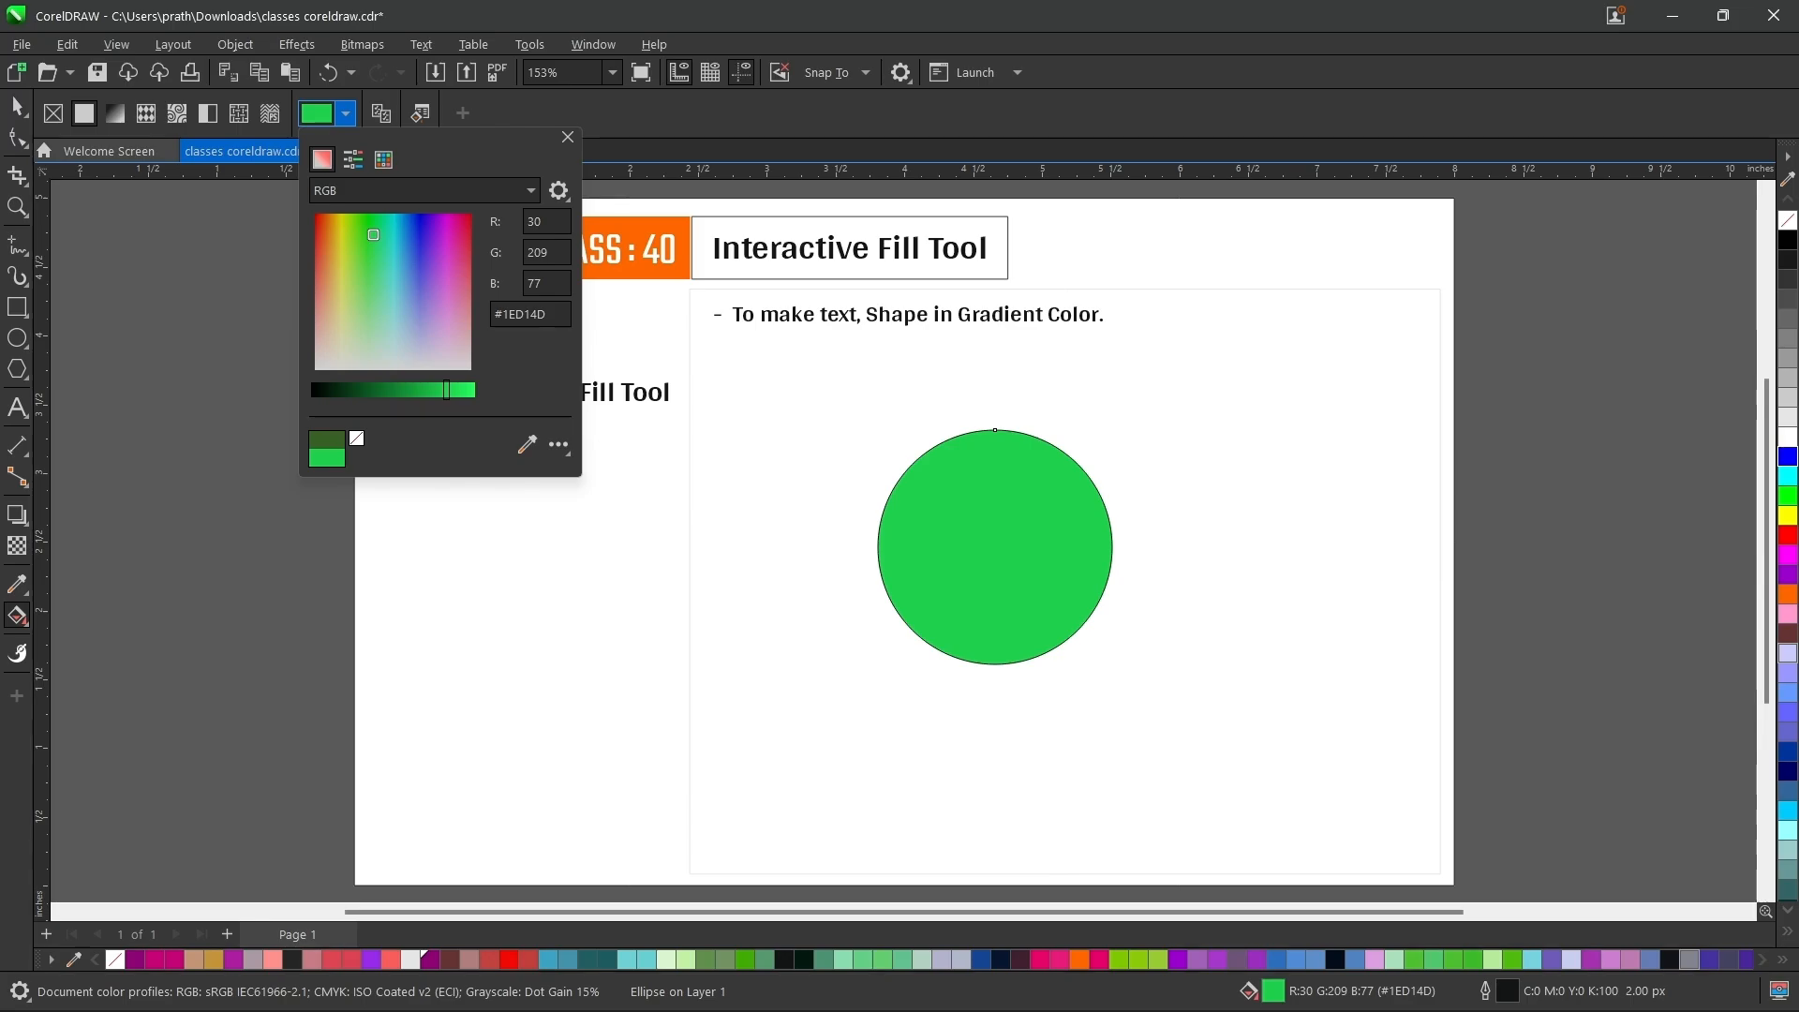
click(558, 192)
click(568, 137)
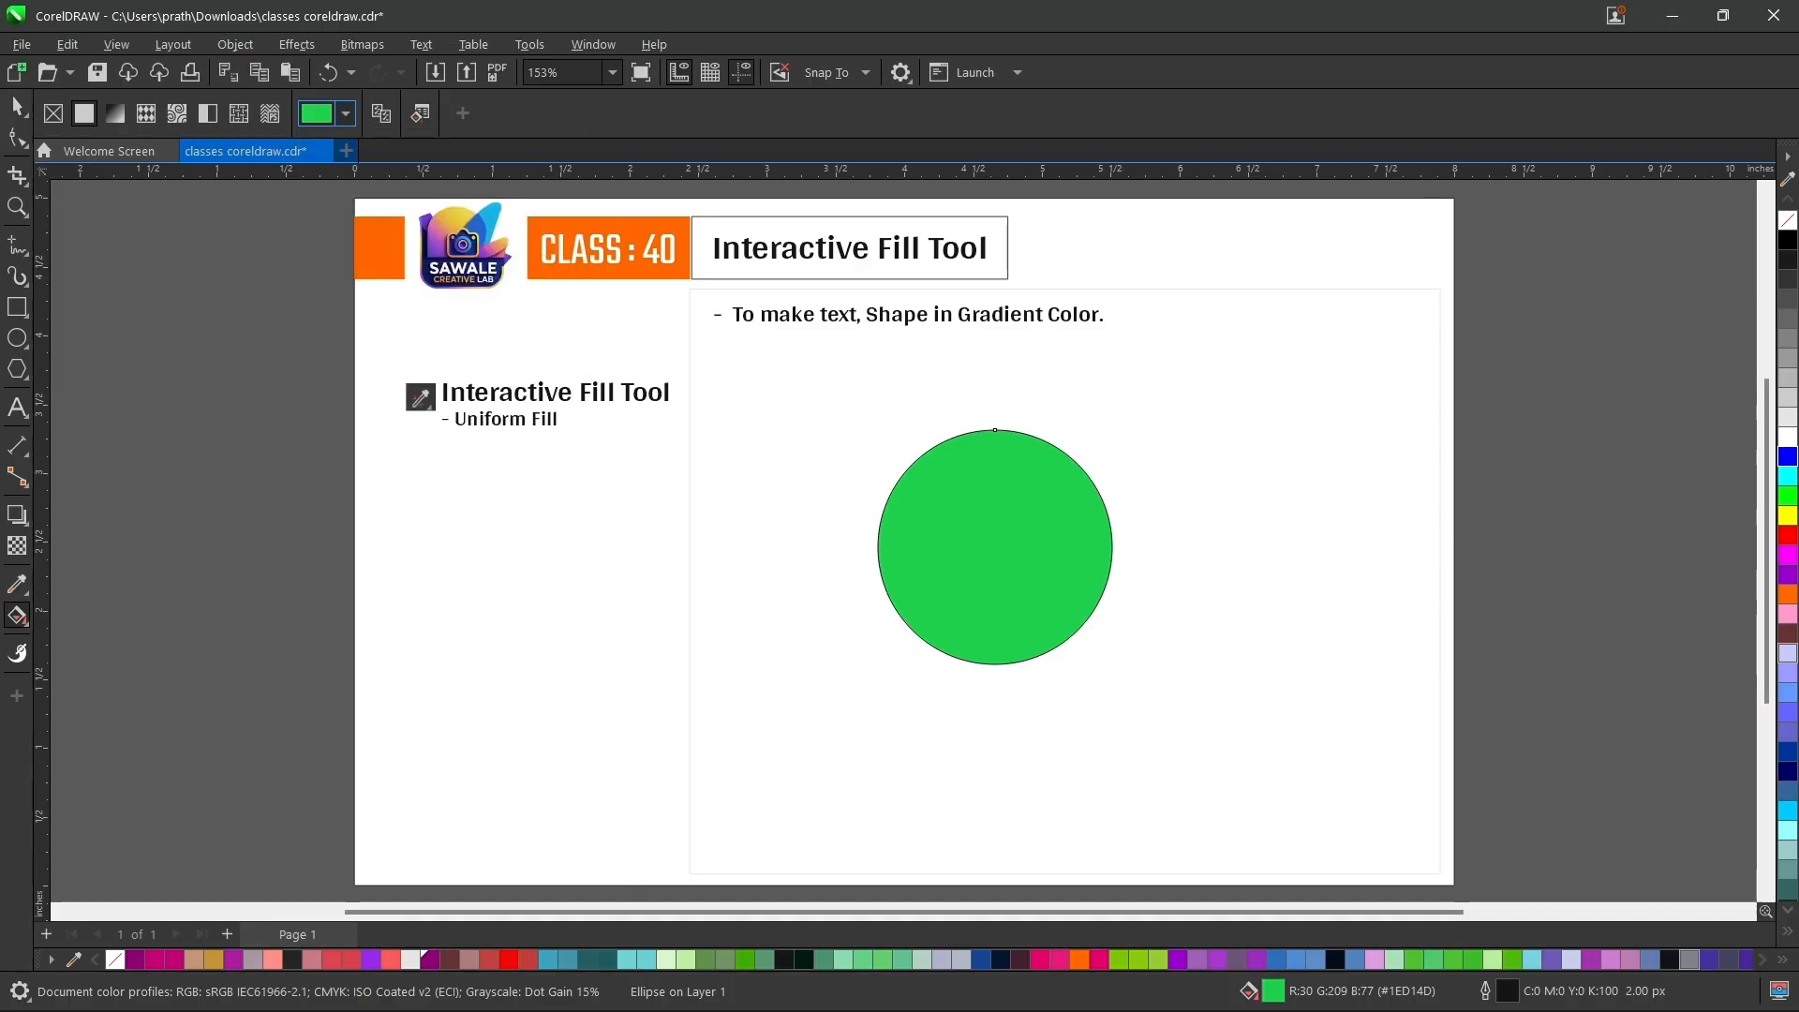
click(346, 114)
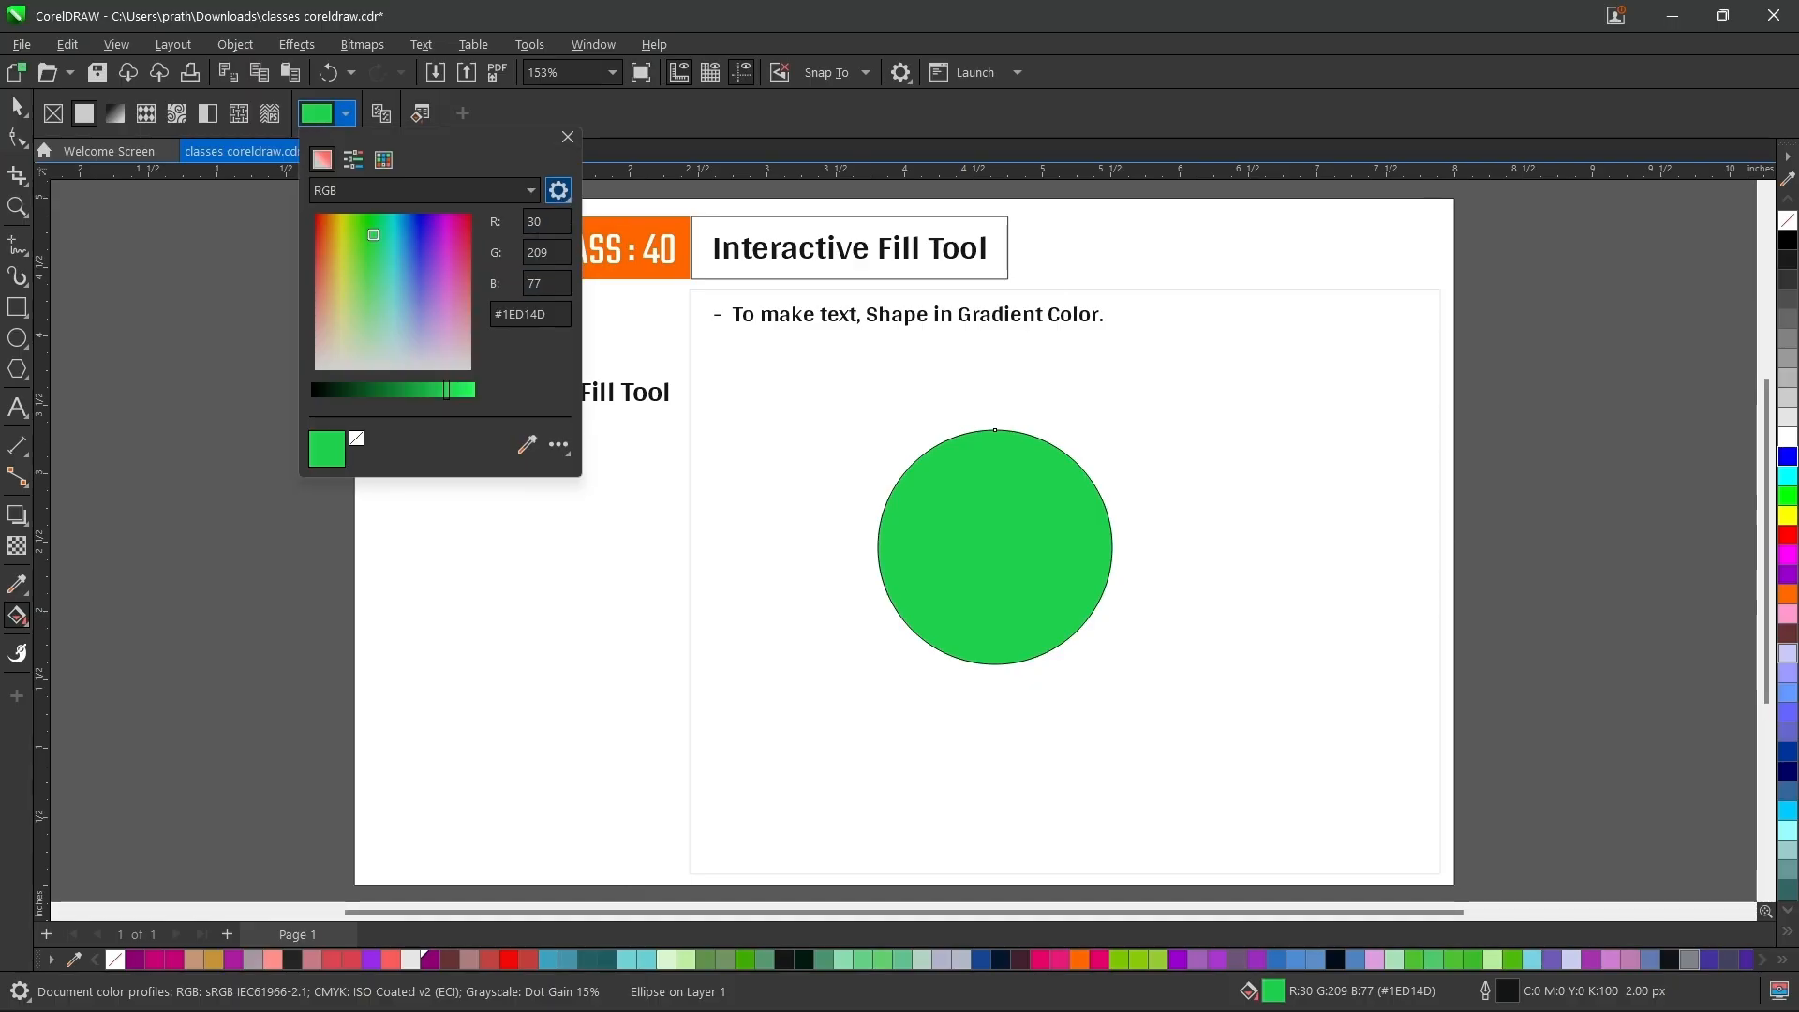
click(567, 137)
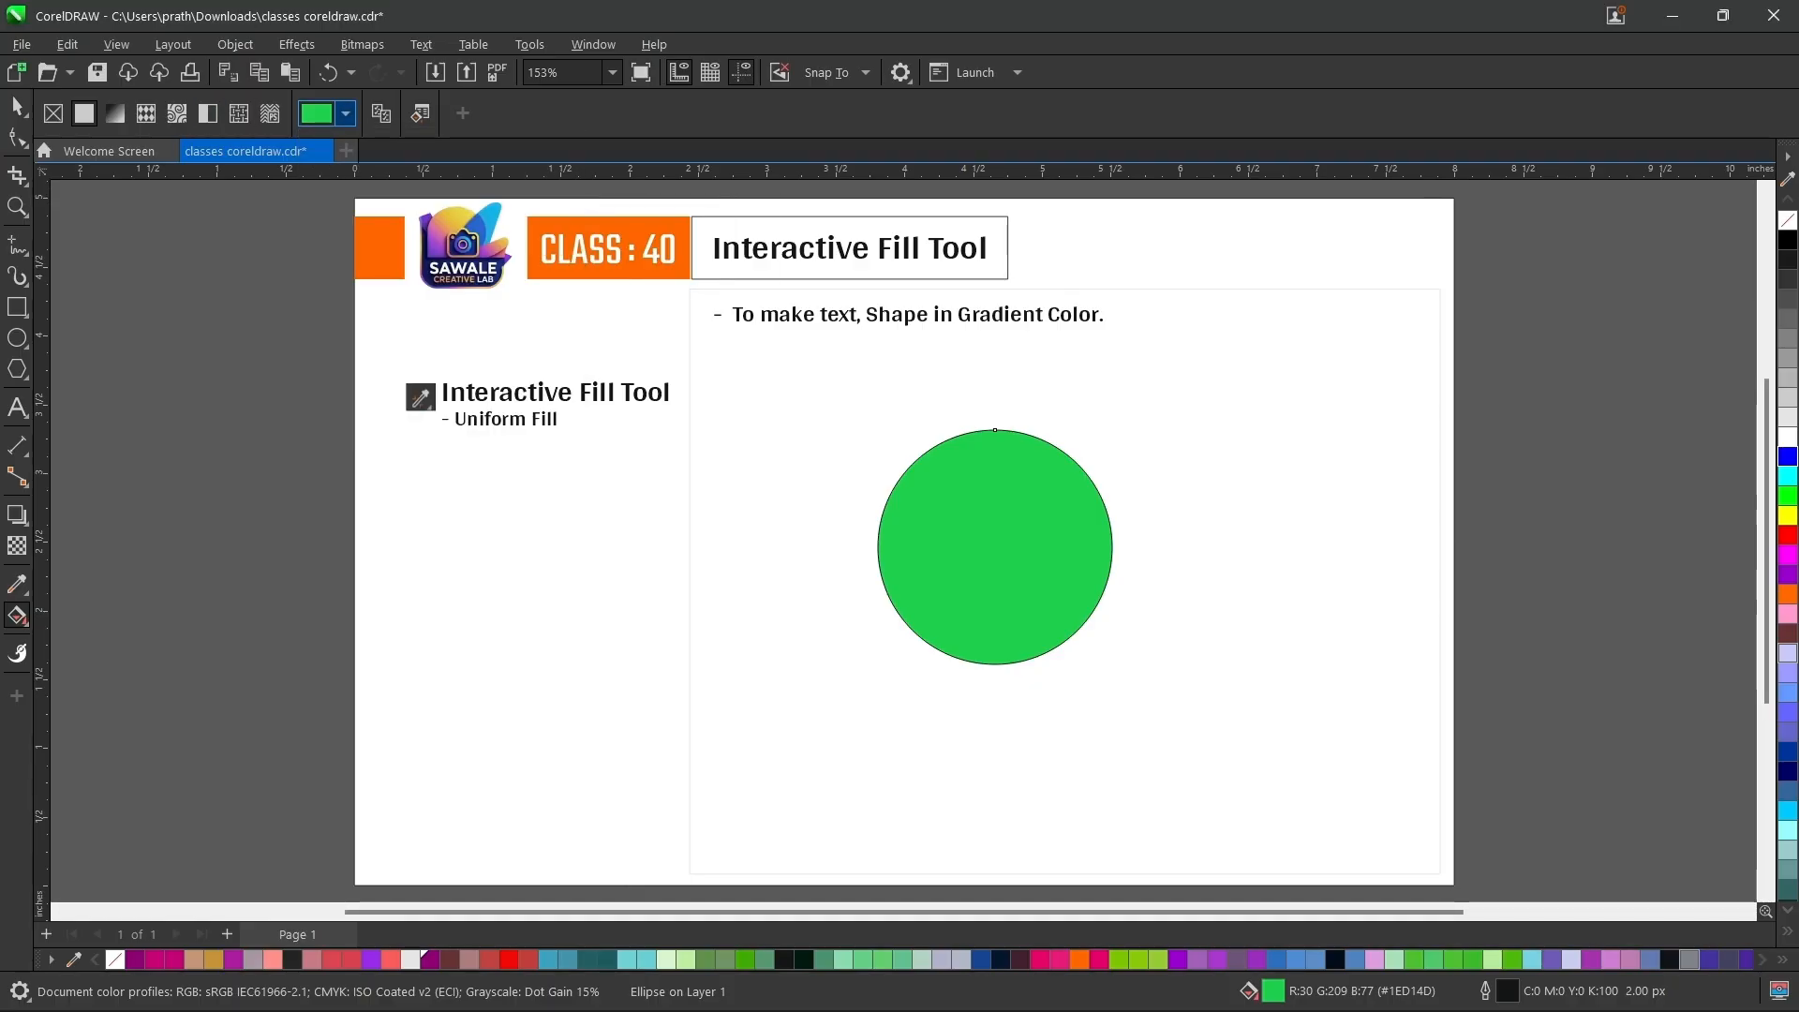
- Switch the colour viewer to HSB - Wheel Based, try a mint green fill, and pick the red D4230F
click(346, 113)
click(558, 191)
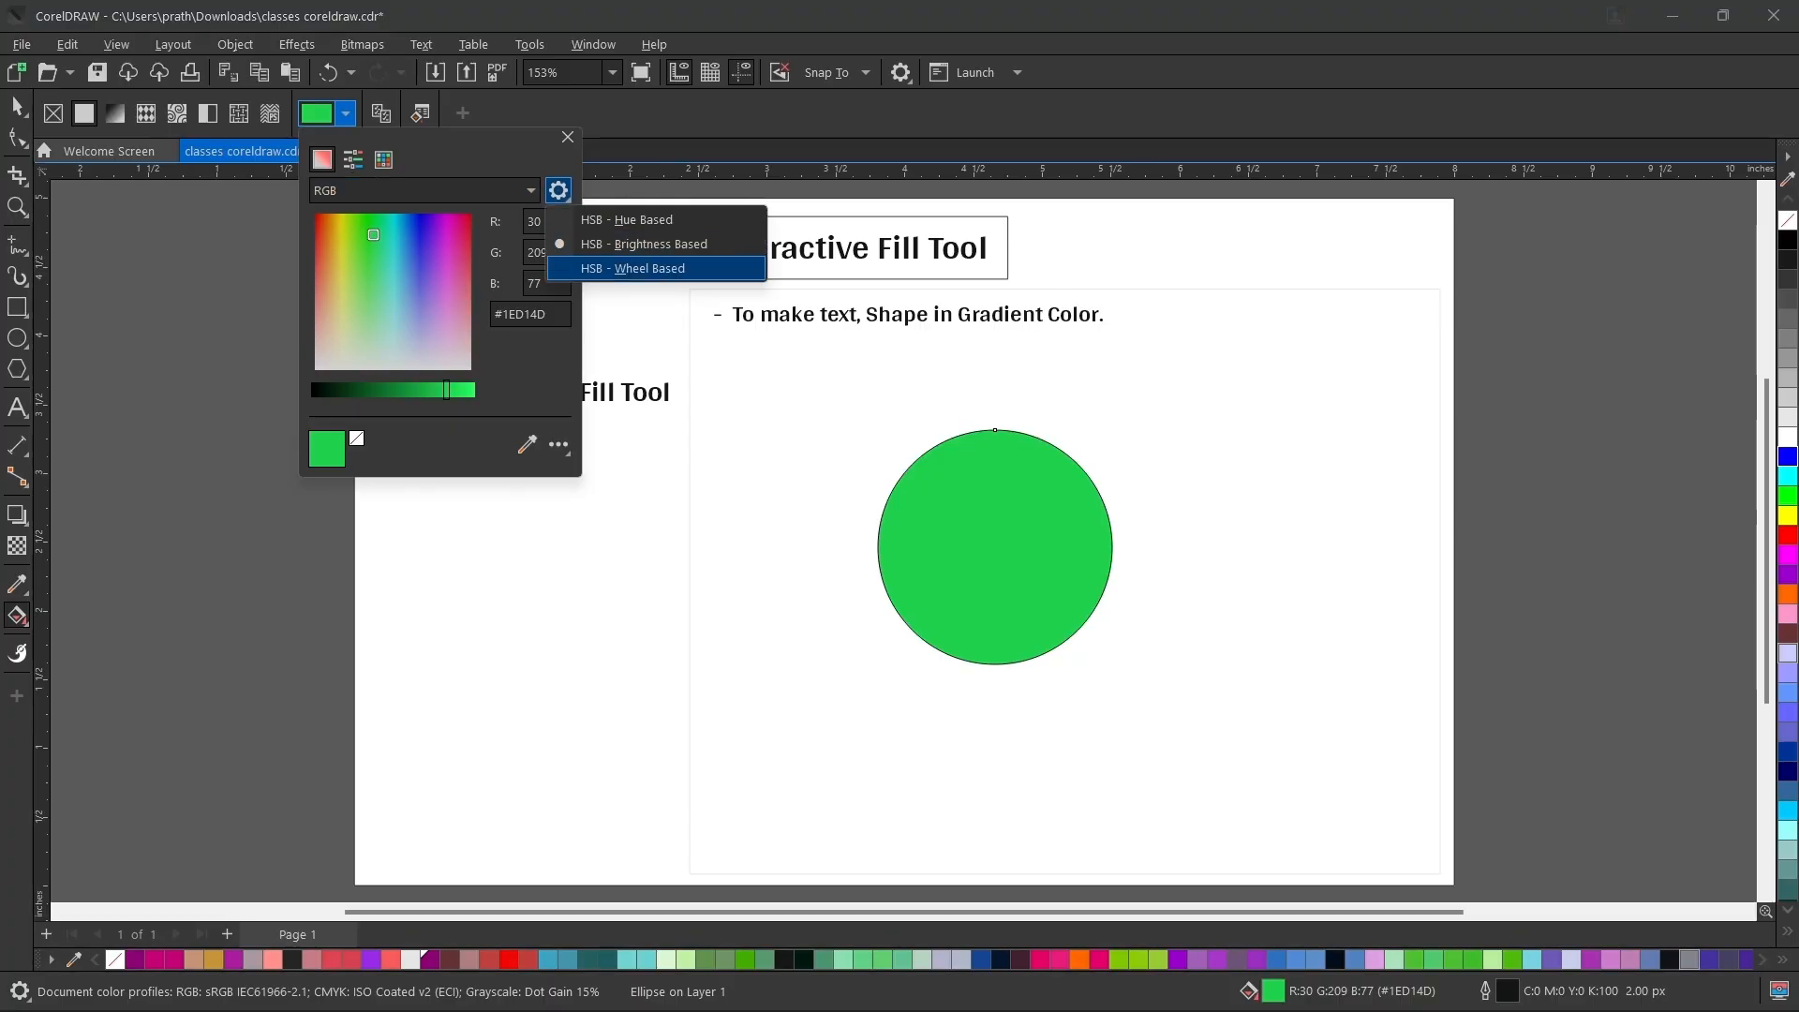
click(656, 268)
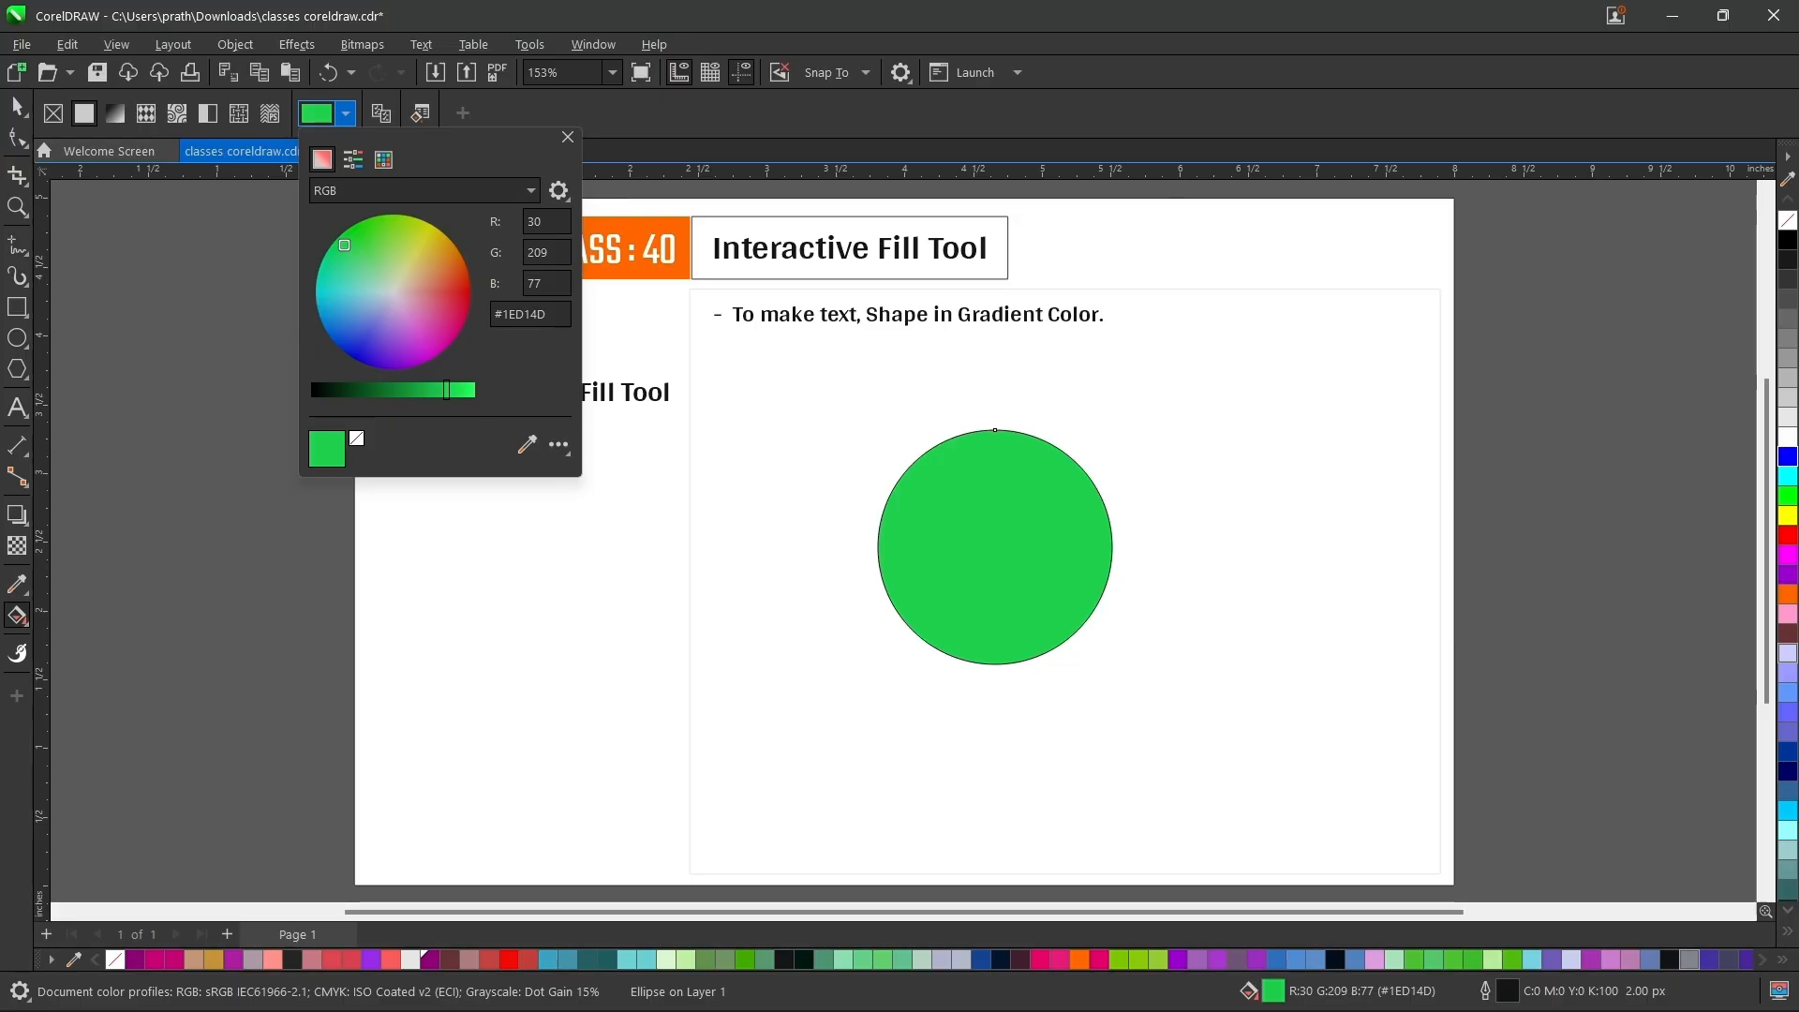
click(436, 311)
mouse_move(435, 311)
mouse_down()
mouse_move(398, 332)
mouse_move(382, 251)
mouse_move(352, 272)
mouse_up()
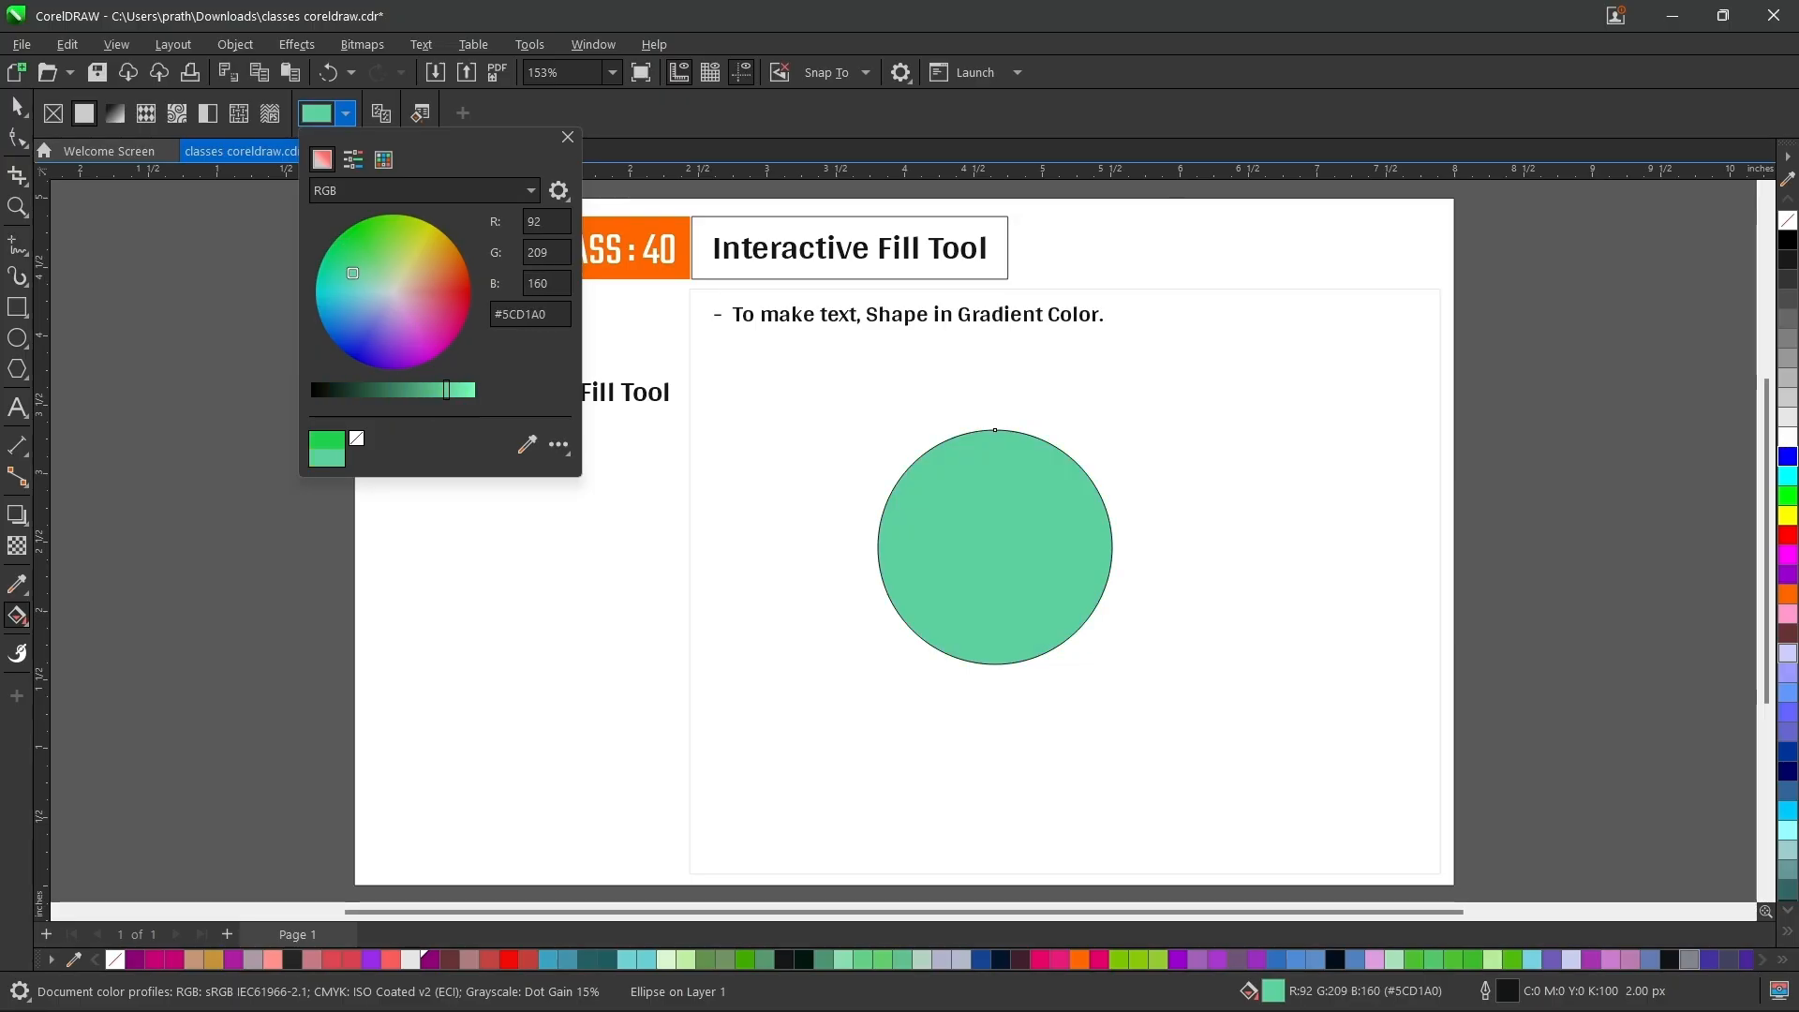
mouse_move(447, 390)
mouse_down()
mouse_move(364, 389)
mouse_move(446, 390)
mouse_up()
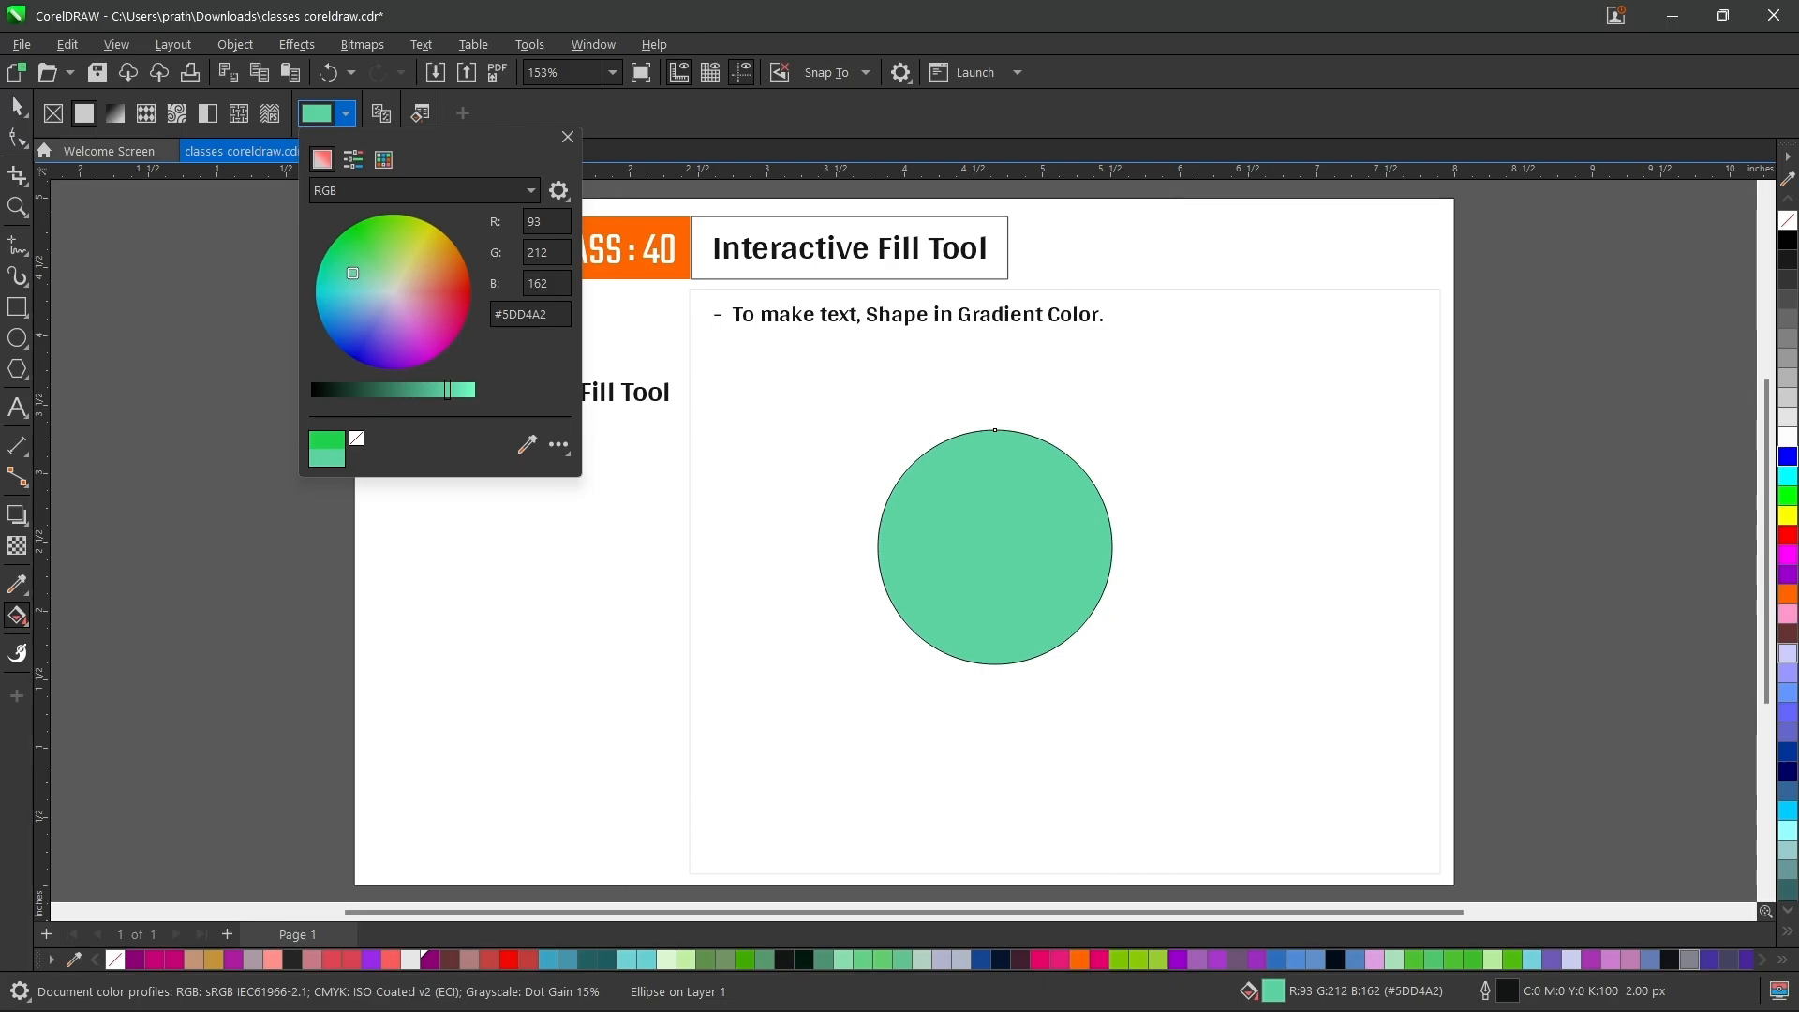
drag(352, 273, 464, 283)
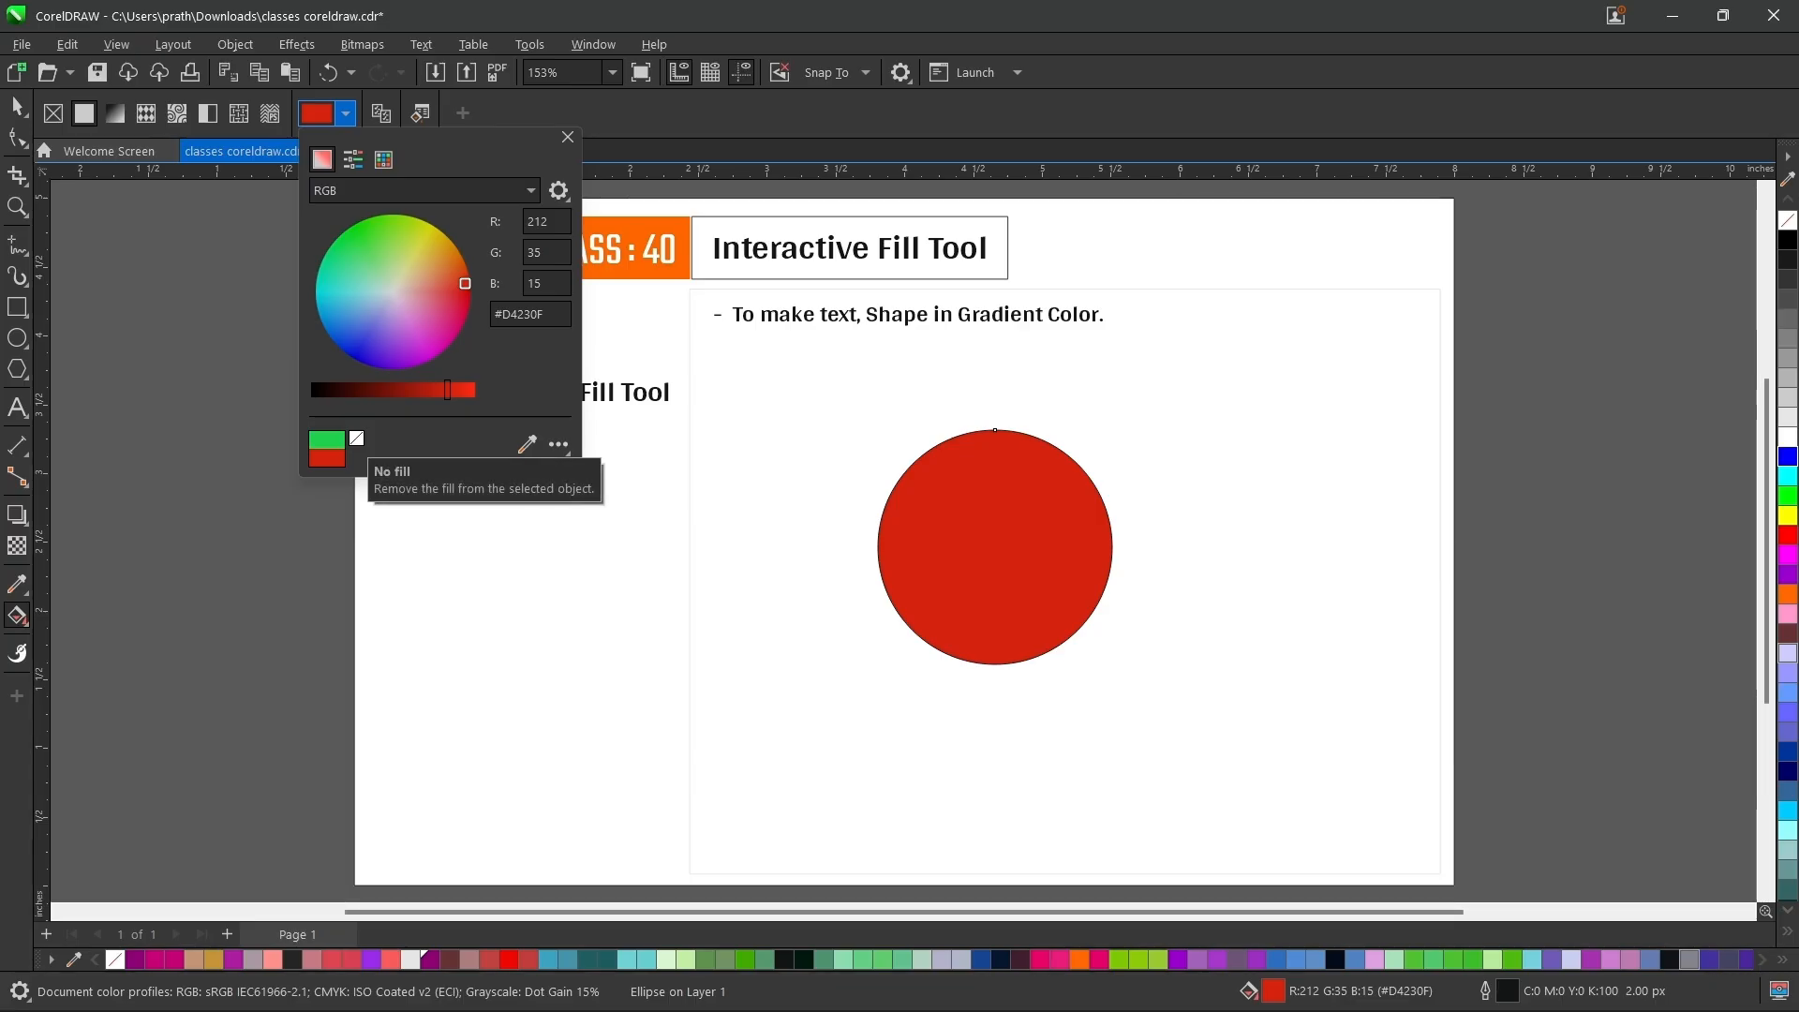
- Remove the circle's fill and refill it with the burnt orange D44F22 from the colour wheel
click(356, 437)
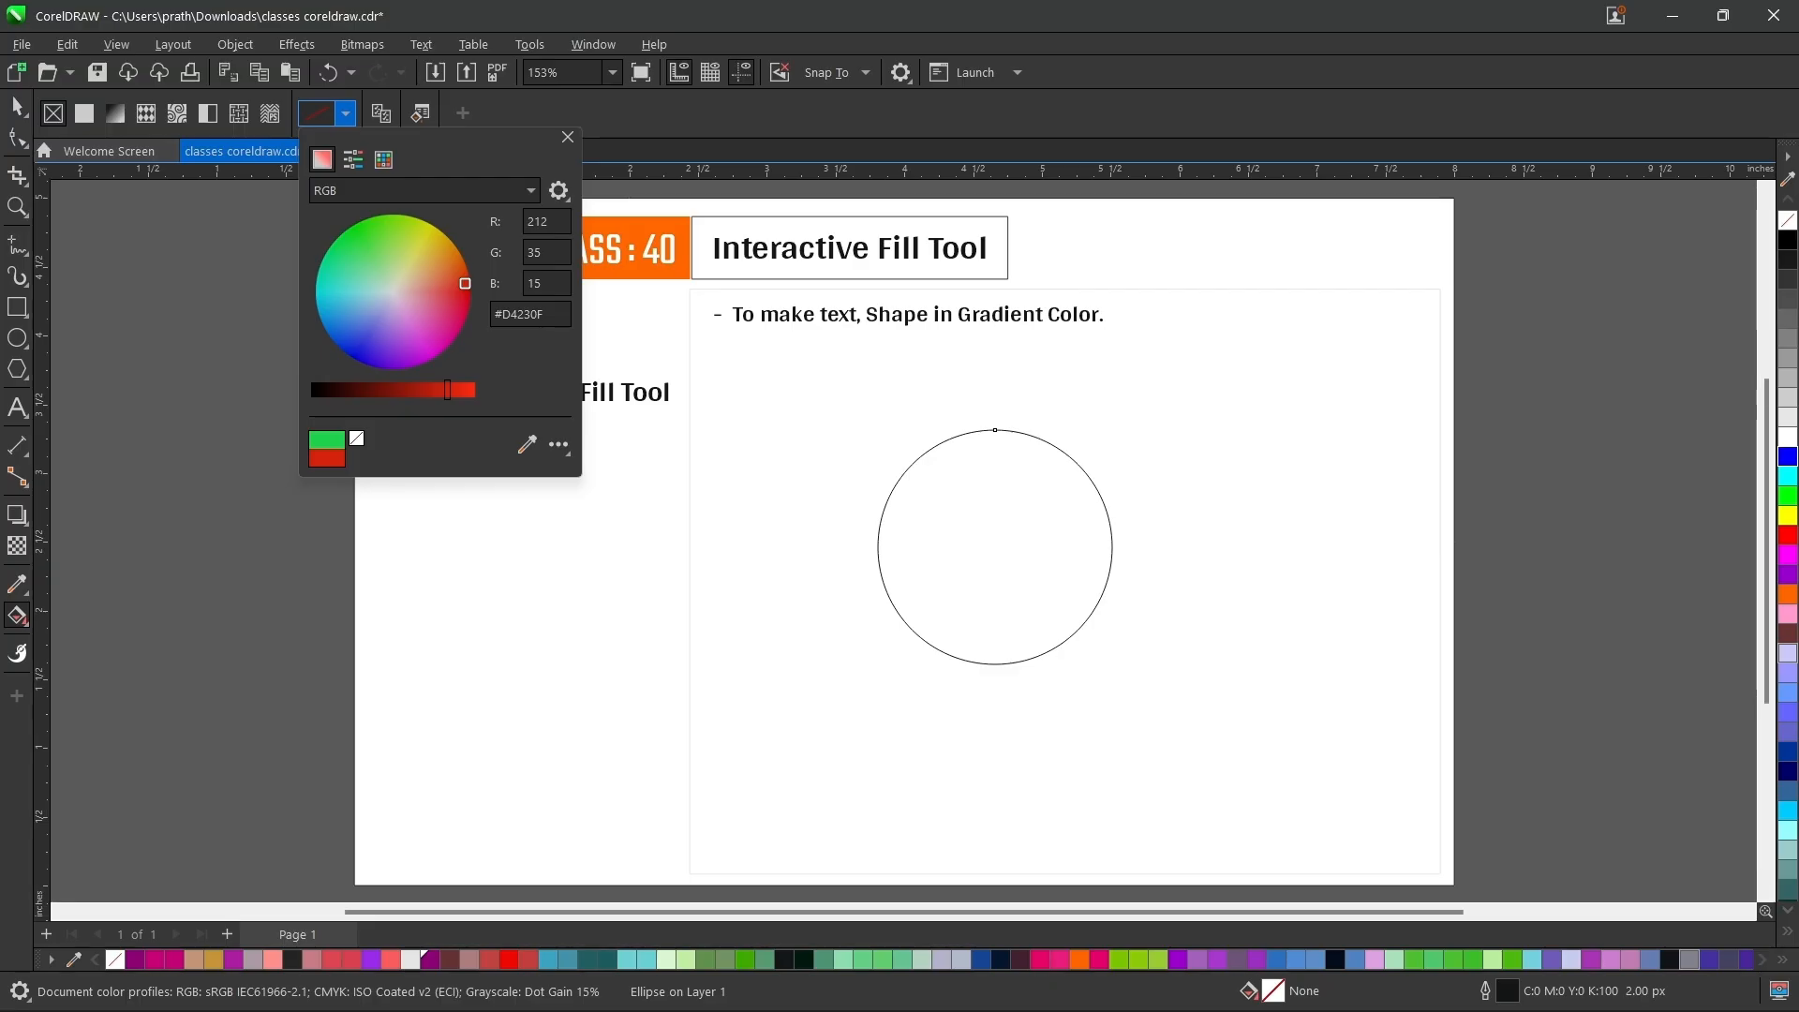
drag(464, 283, 455, 274)
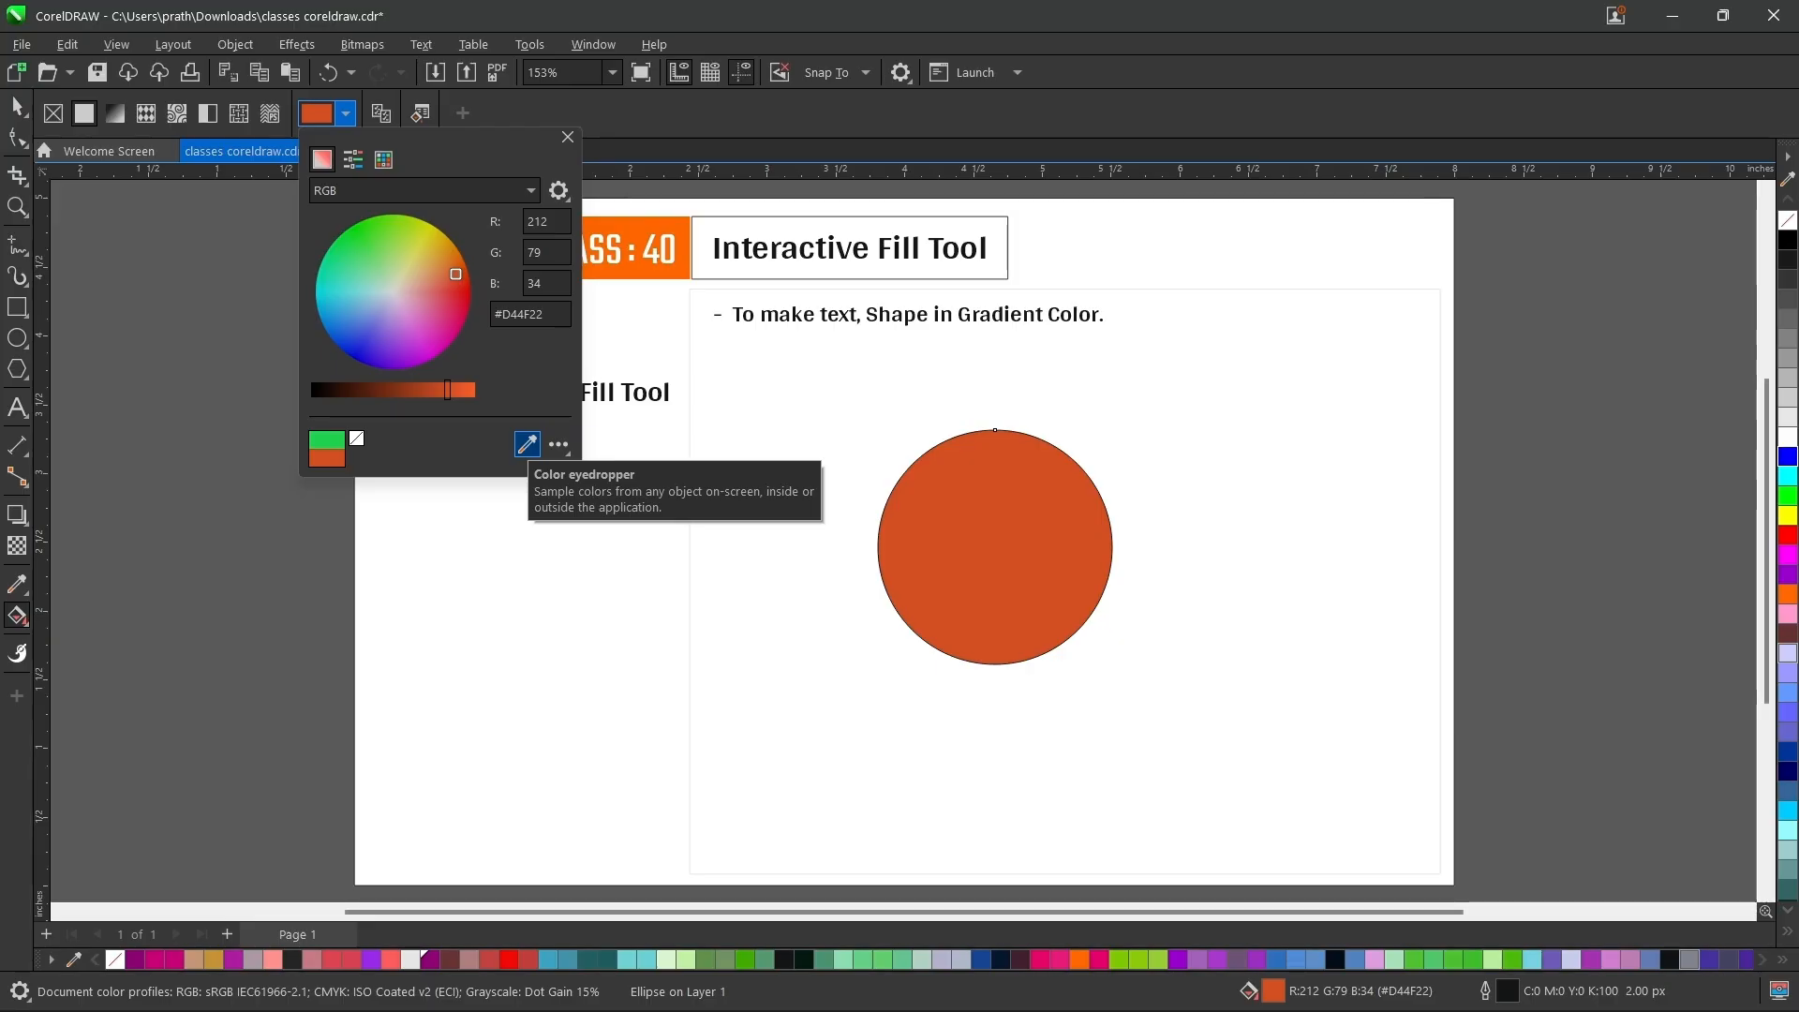
- Sample the orange of the CLASS : 40 banner with the Color eyedropper as the circle's fill and show the colour wheel
click(527, 444)
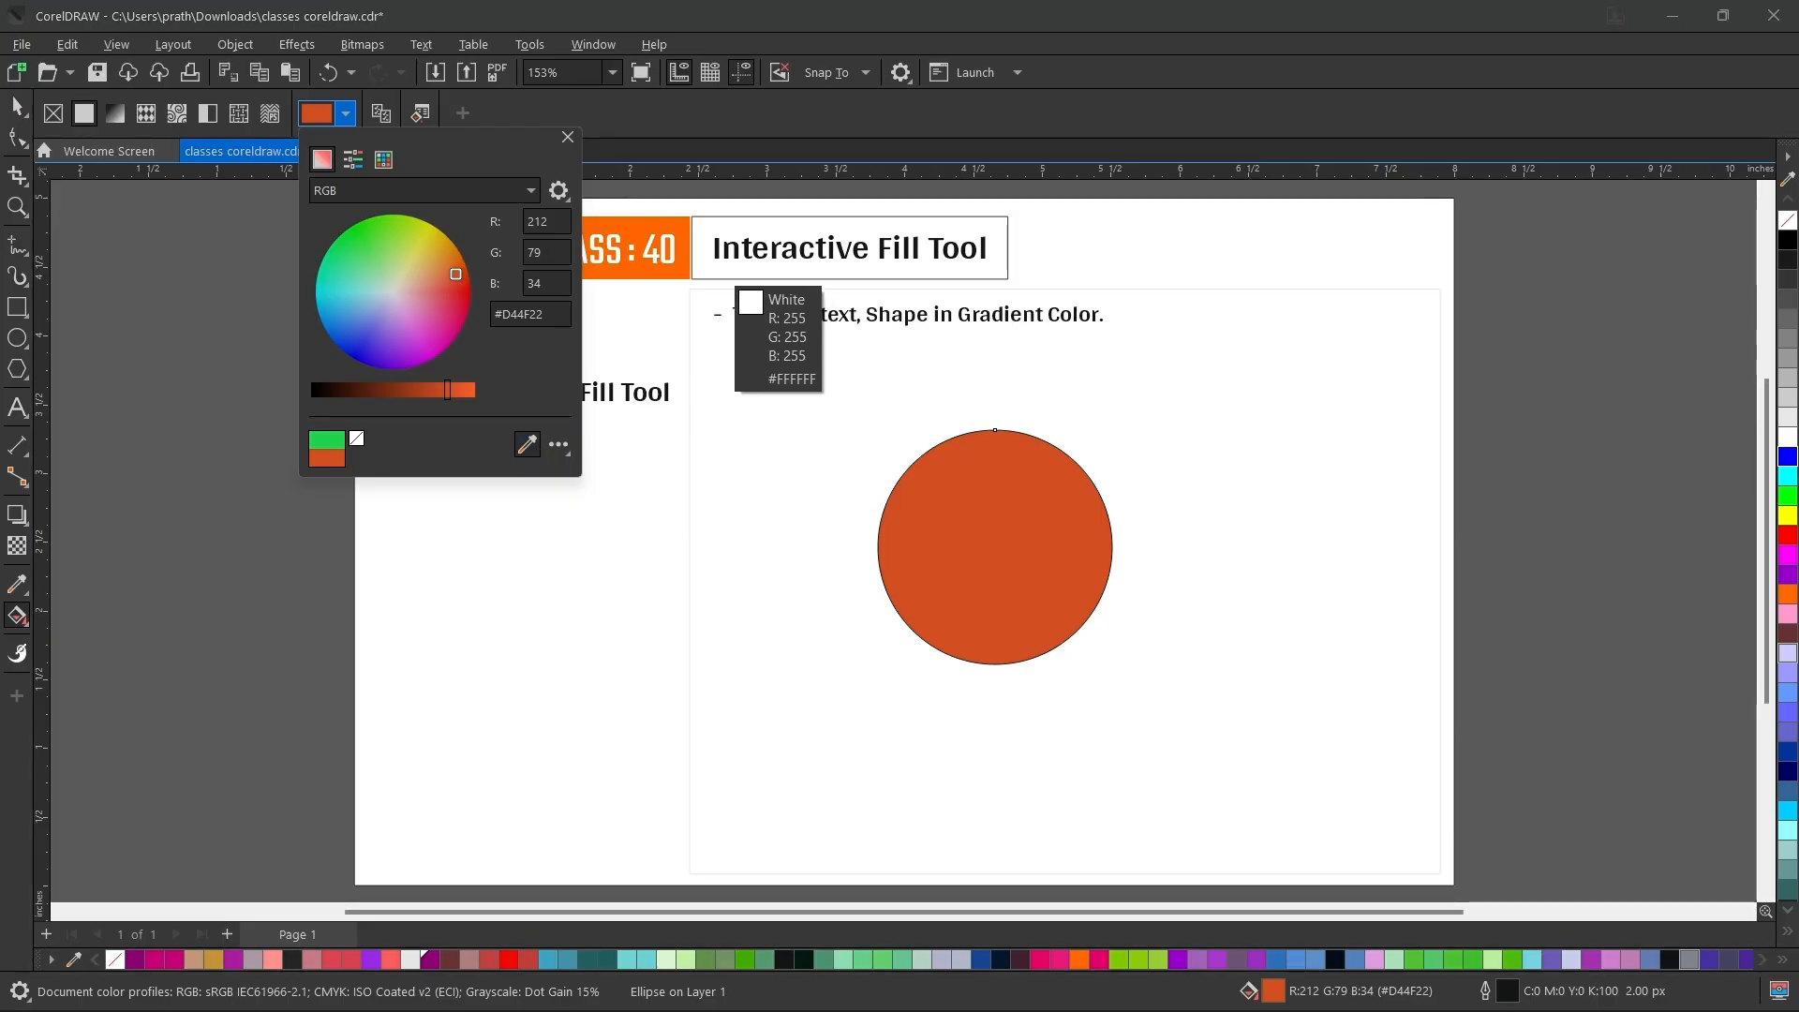
click(678, 236)
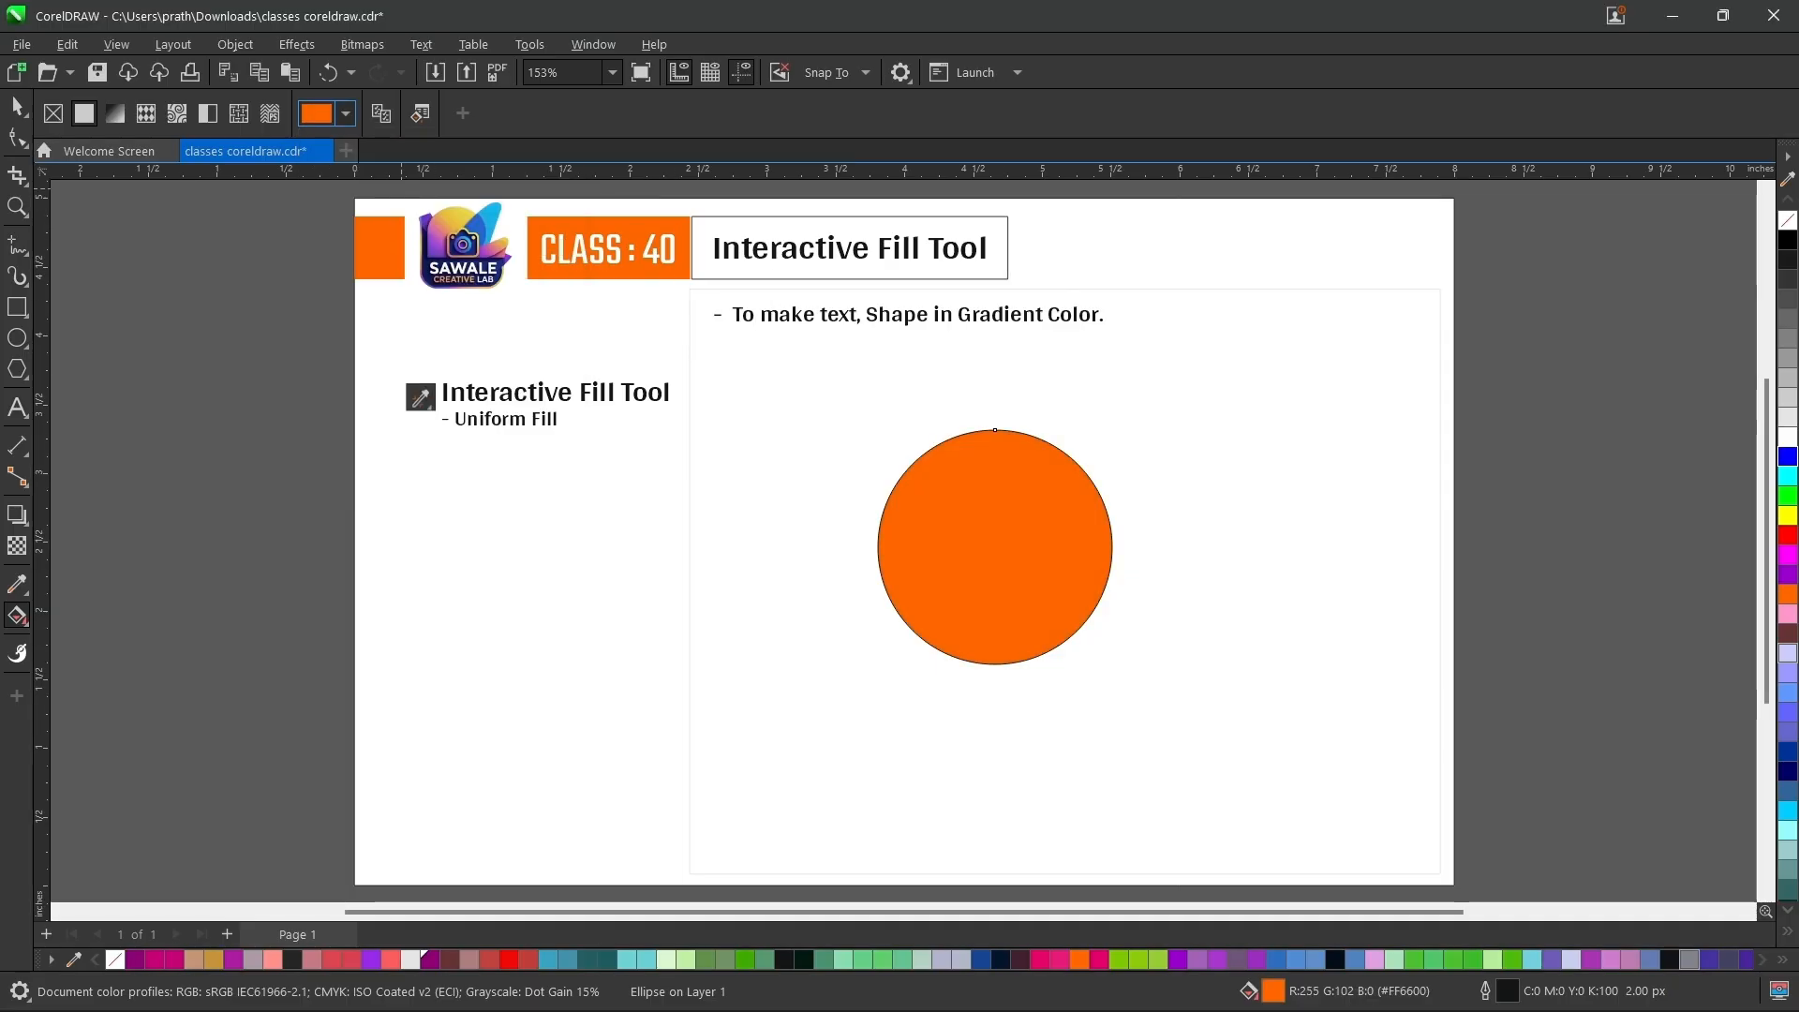
click(346, 114)
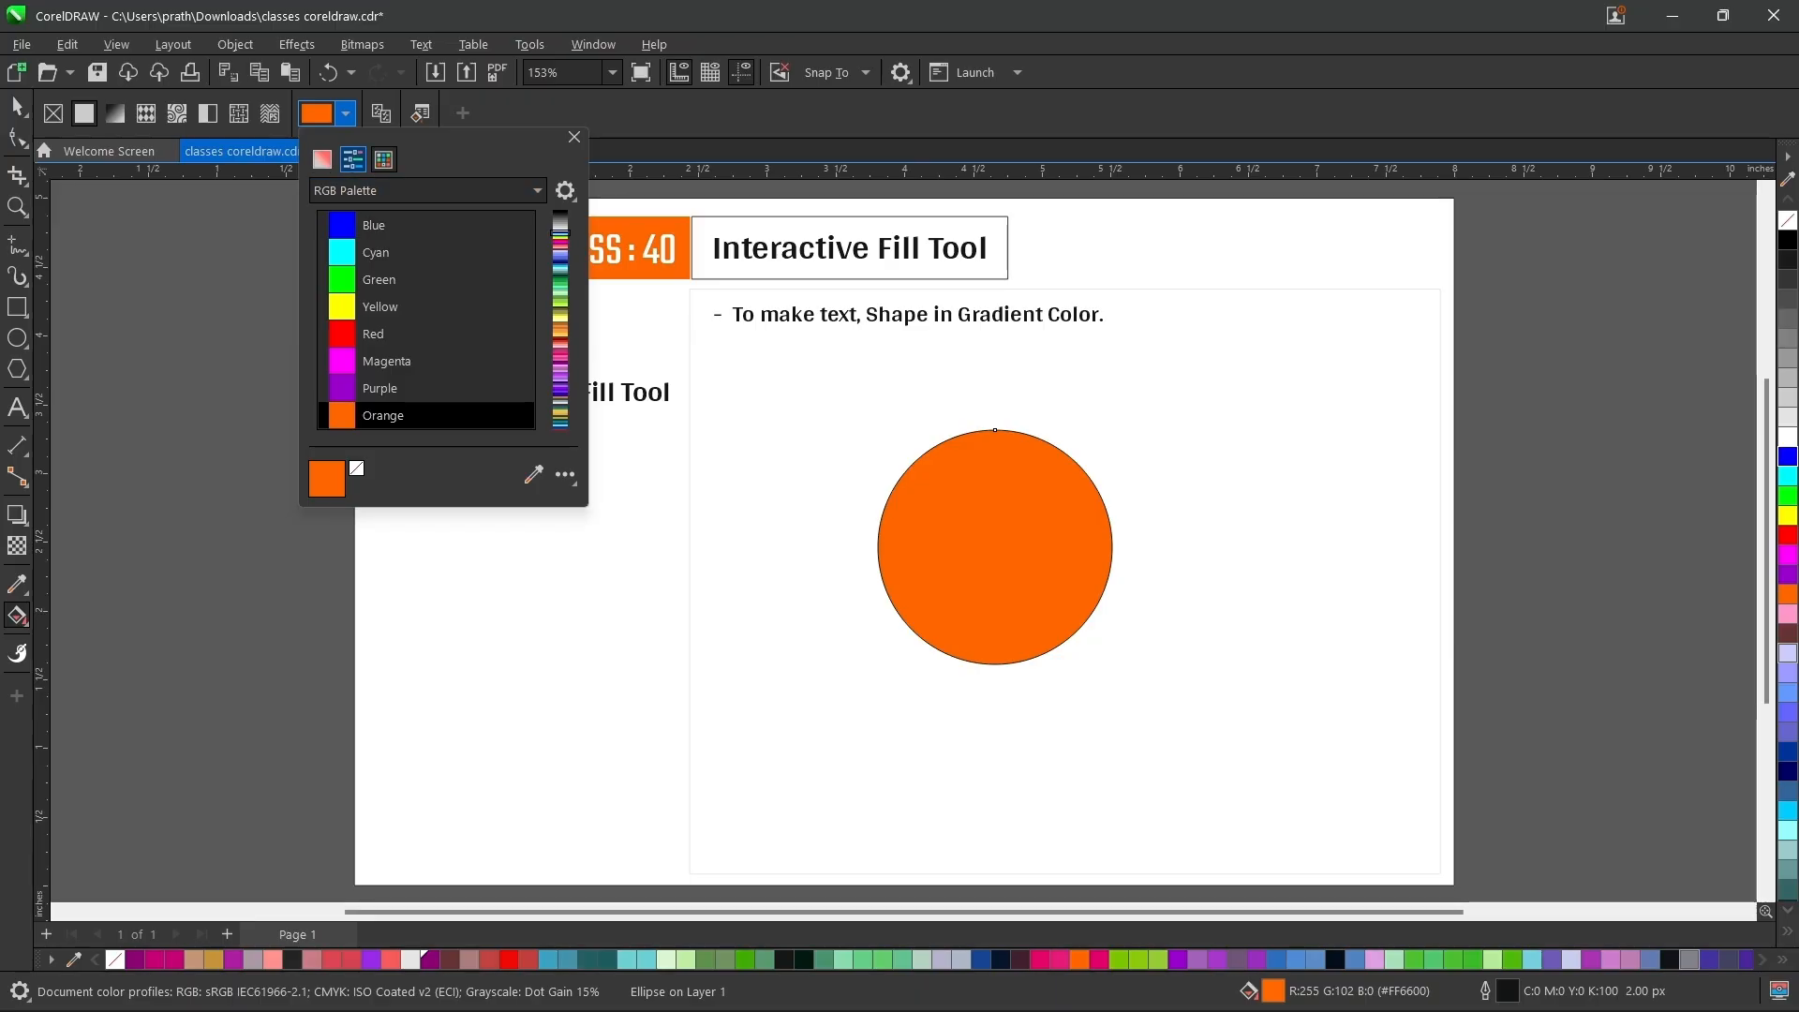
click(322, 159)
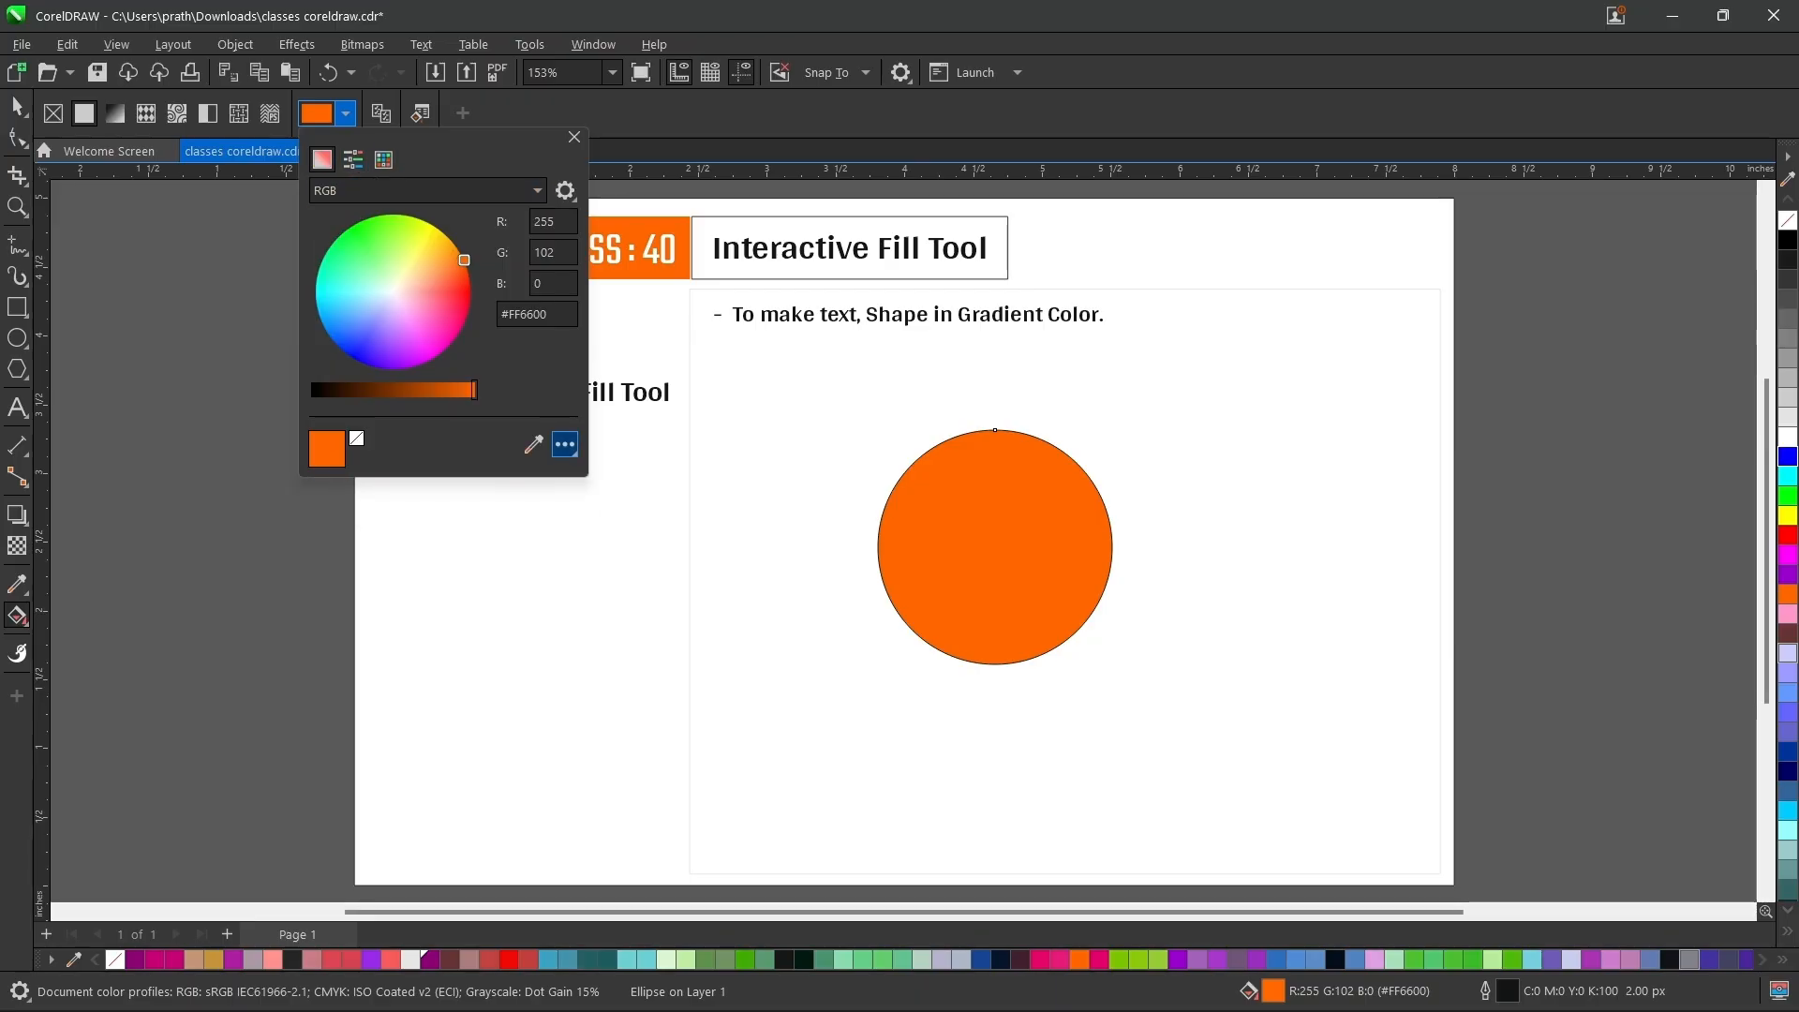
- Review the additional colour options and pick the bright green 00FF2A on the wheel as the circle's fill
click(564, 444)
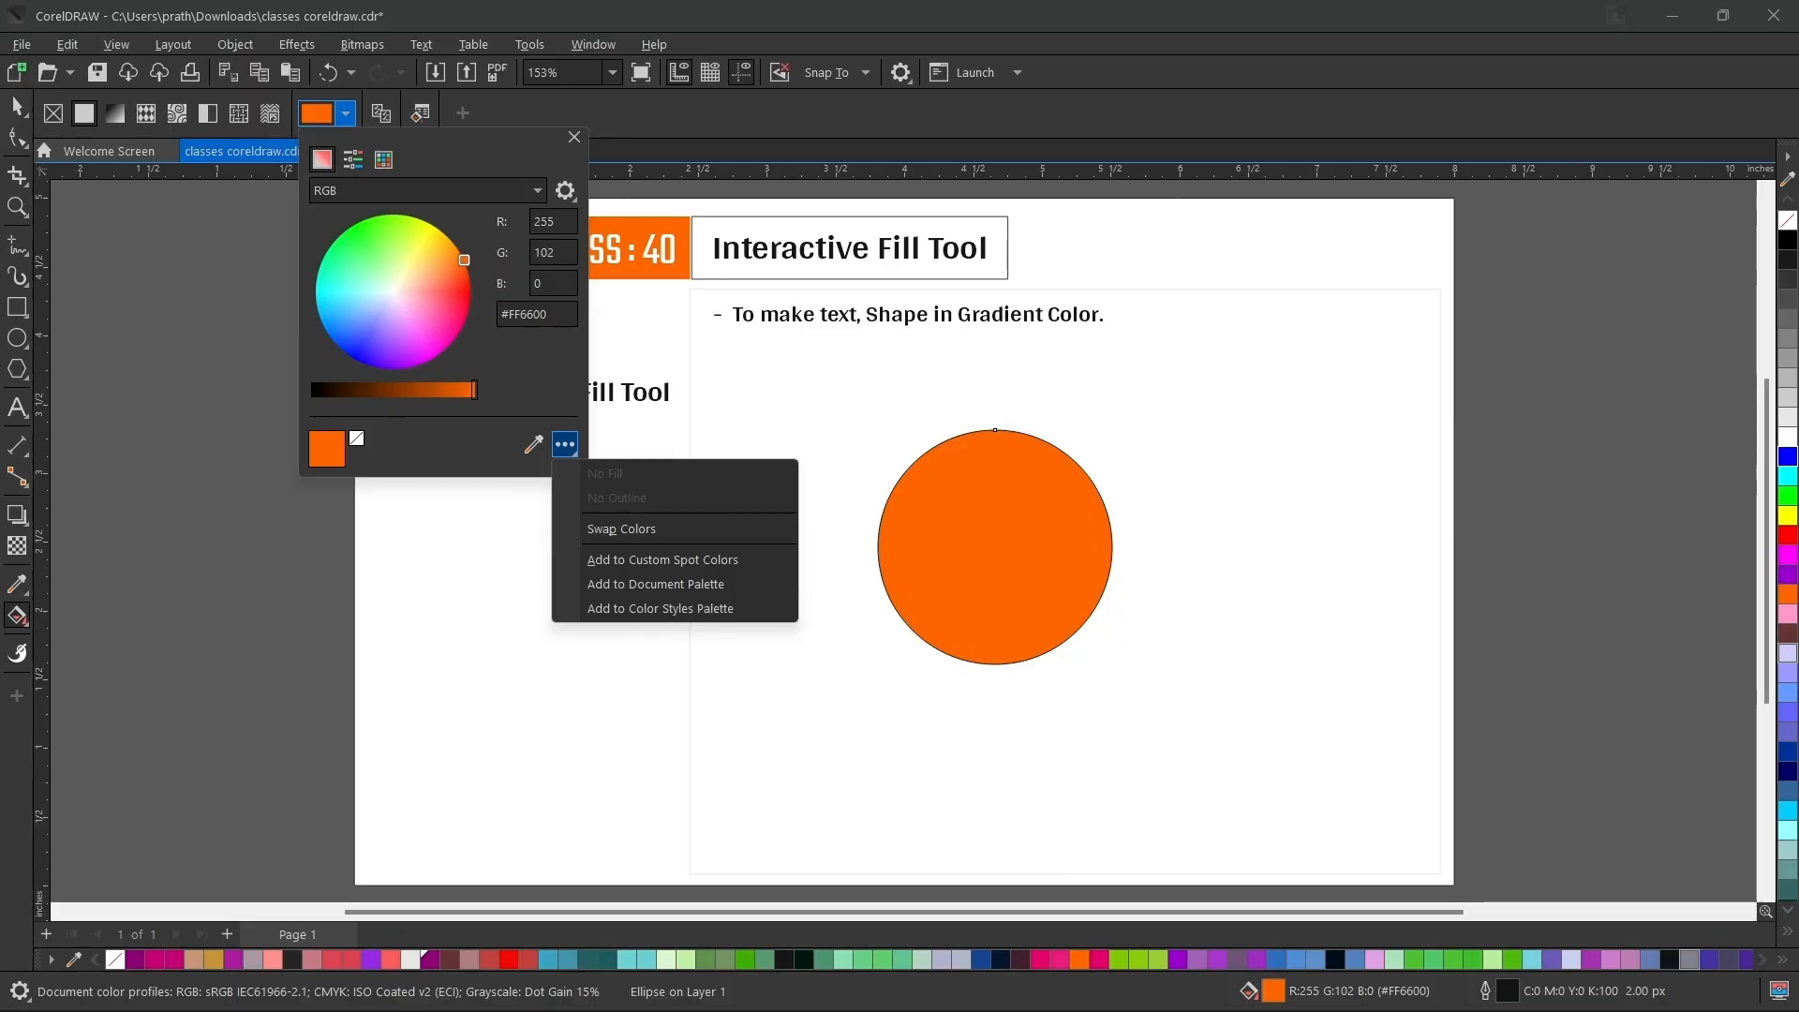
click(565, 444)
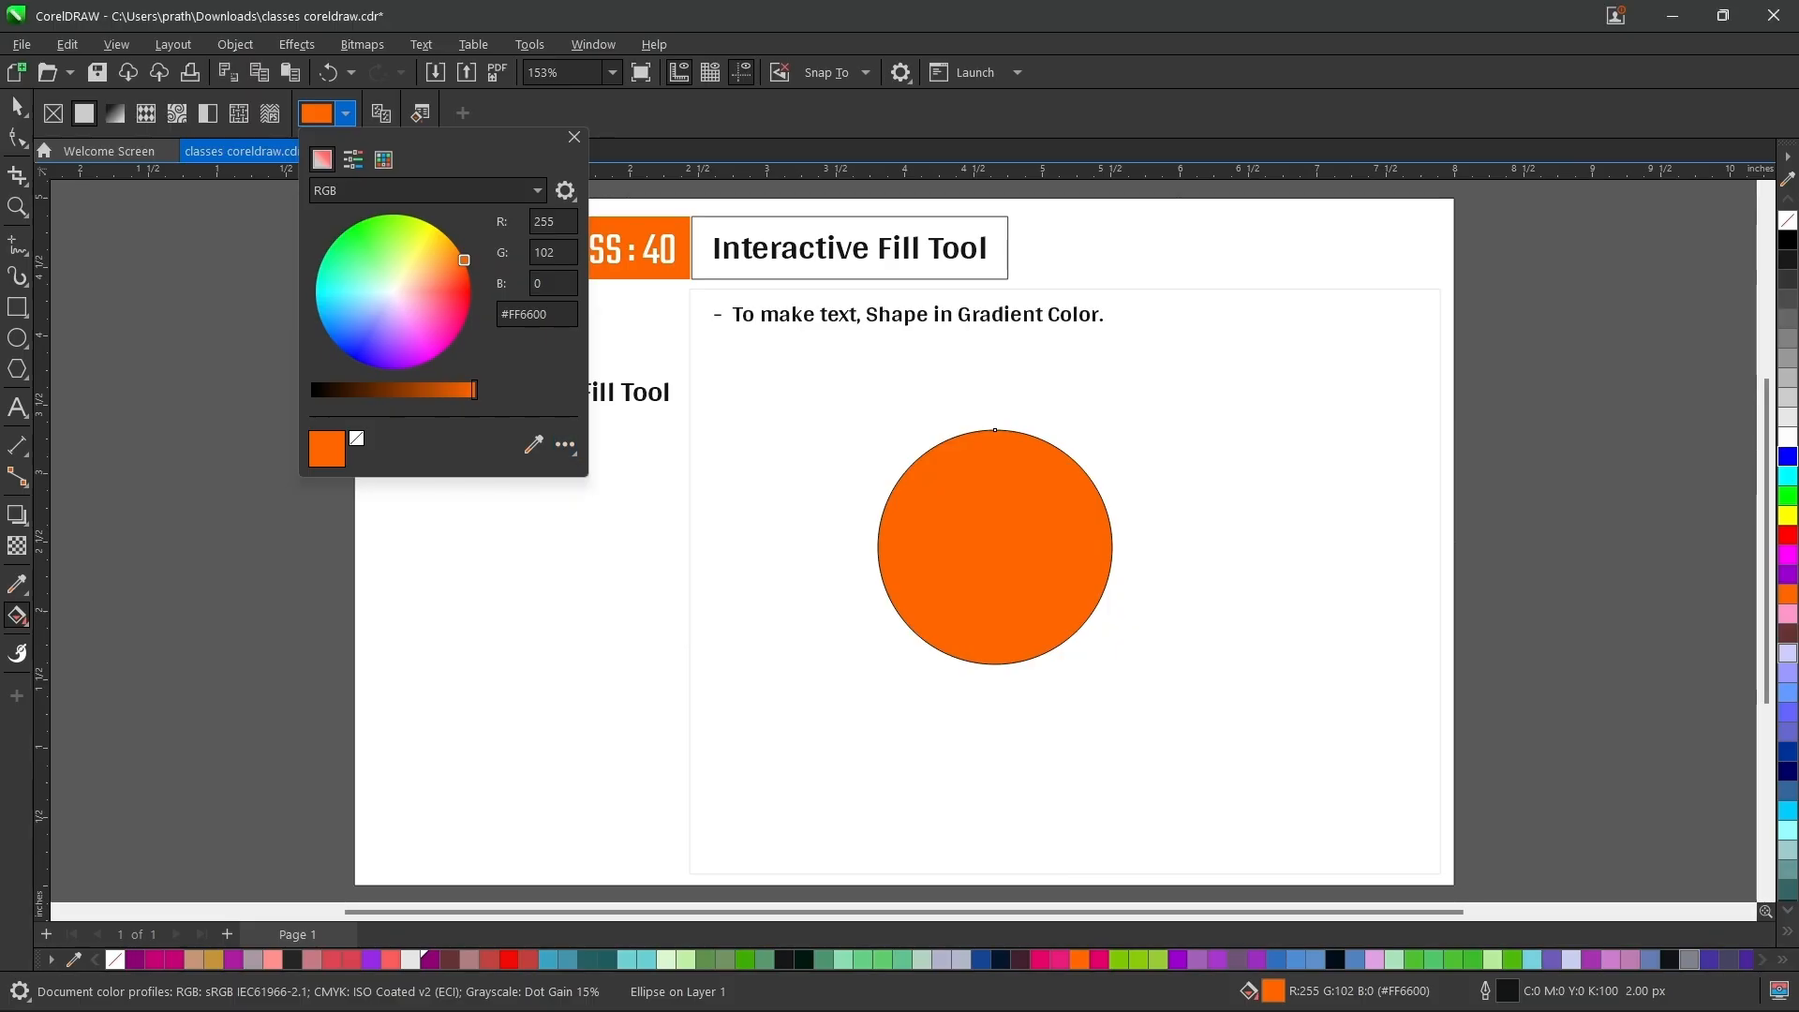
click(354, 254)
drag(354, 254, 341, 231)
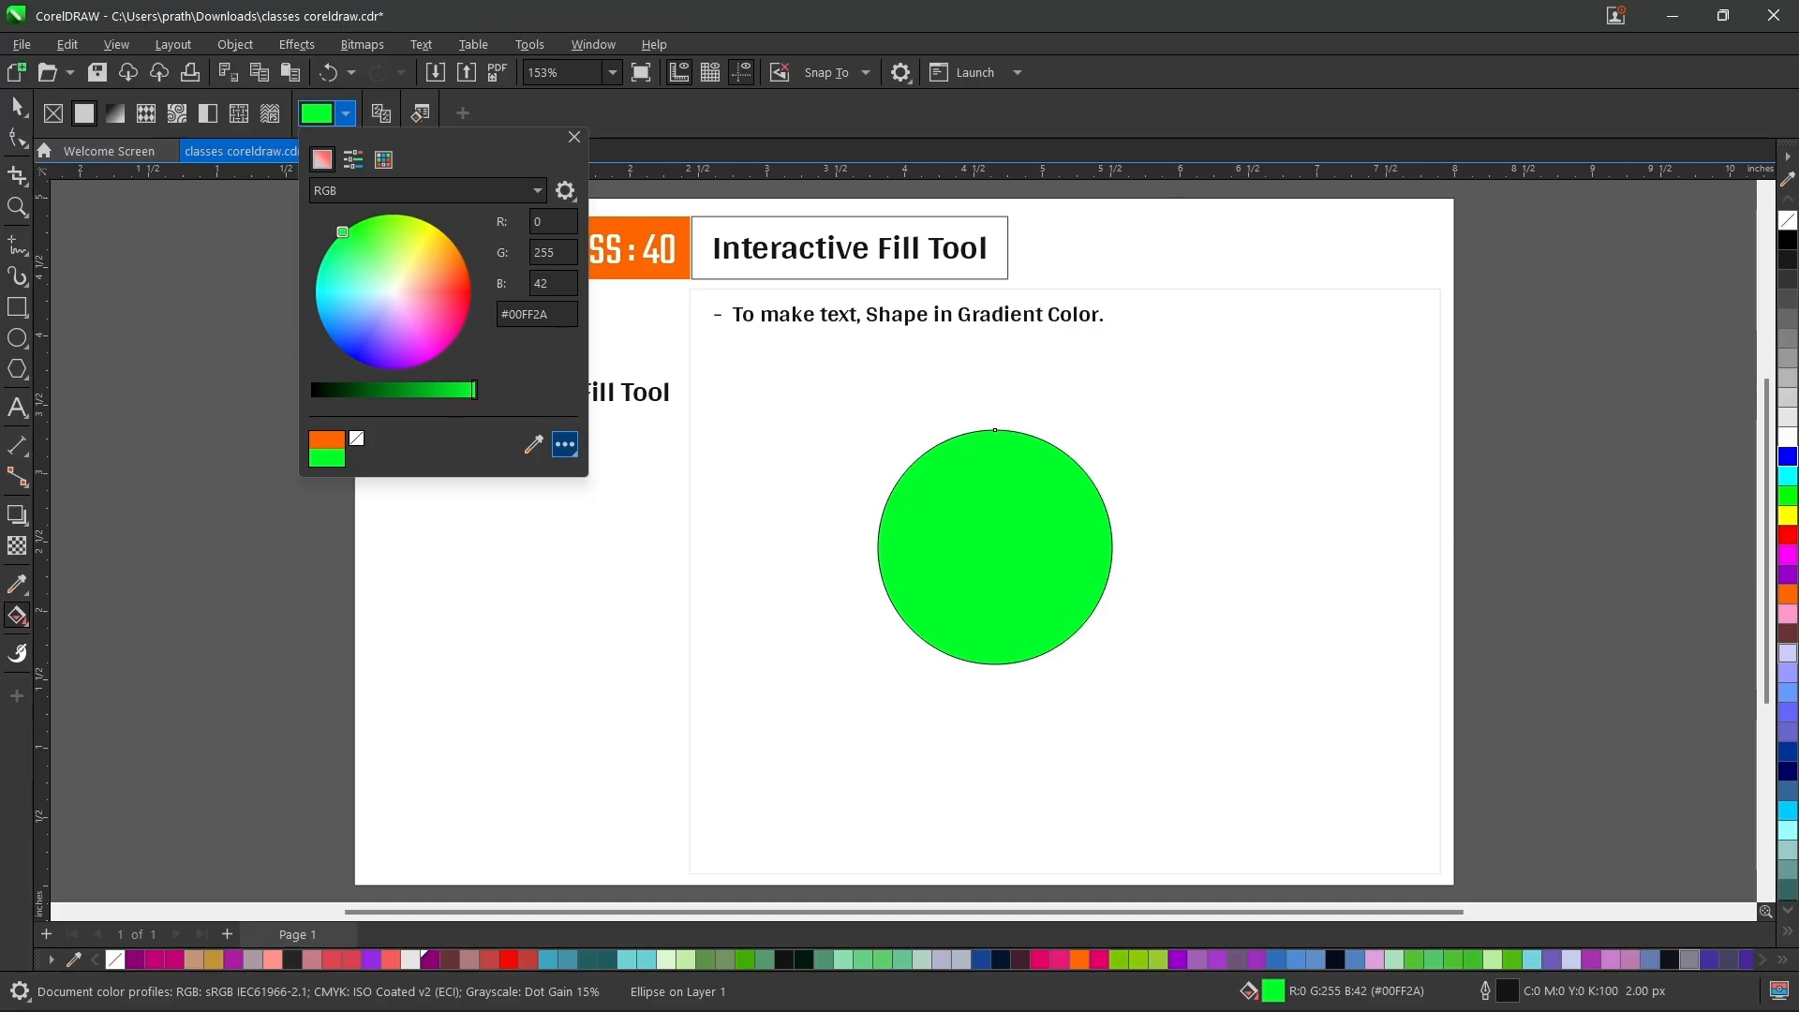
- Swap the fill's old and new colours, swap them back, and review the options for adding the colour to palettes
click(564, 444)
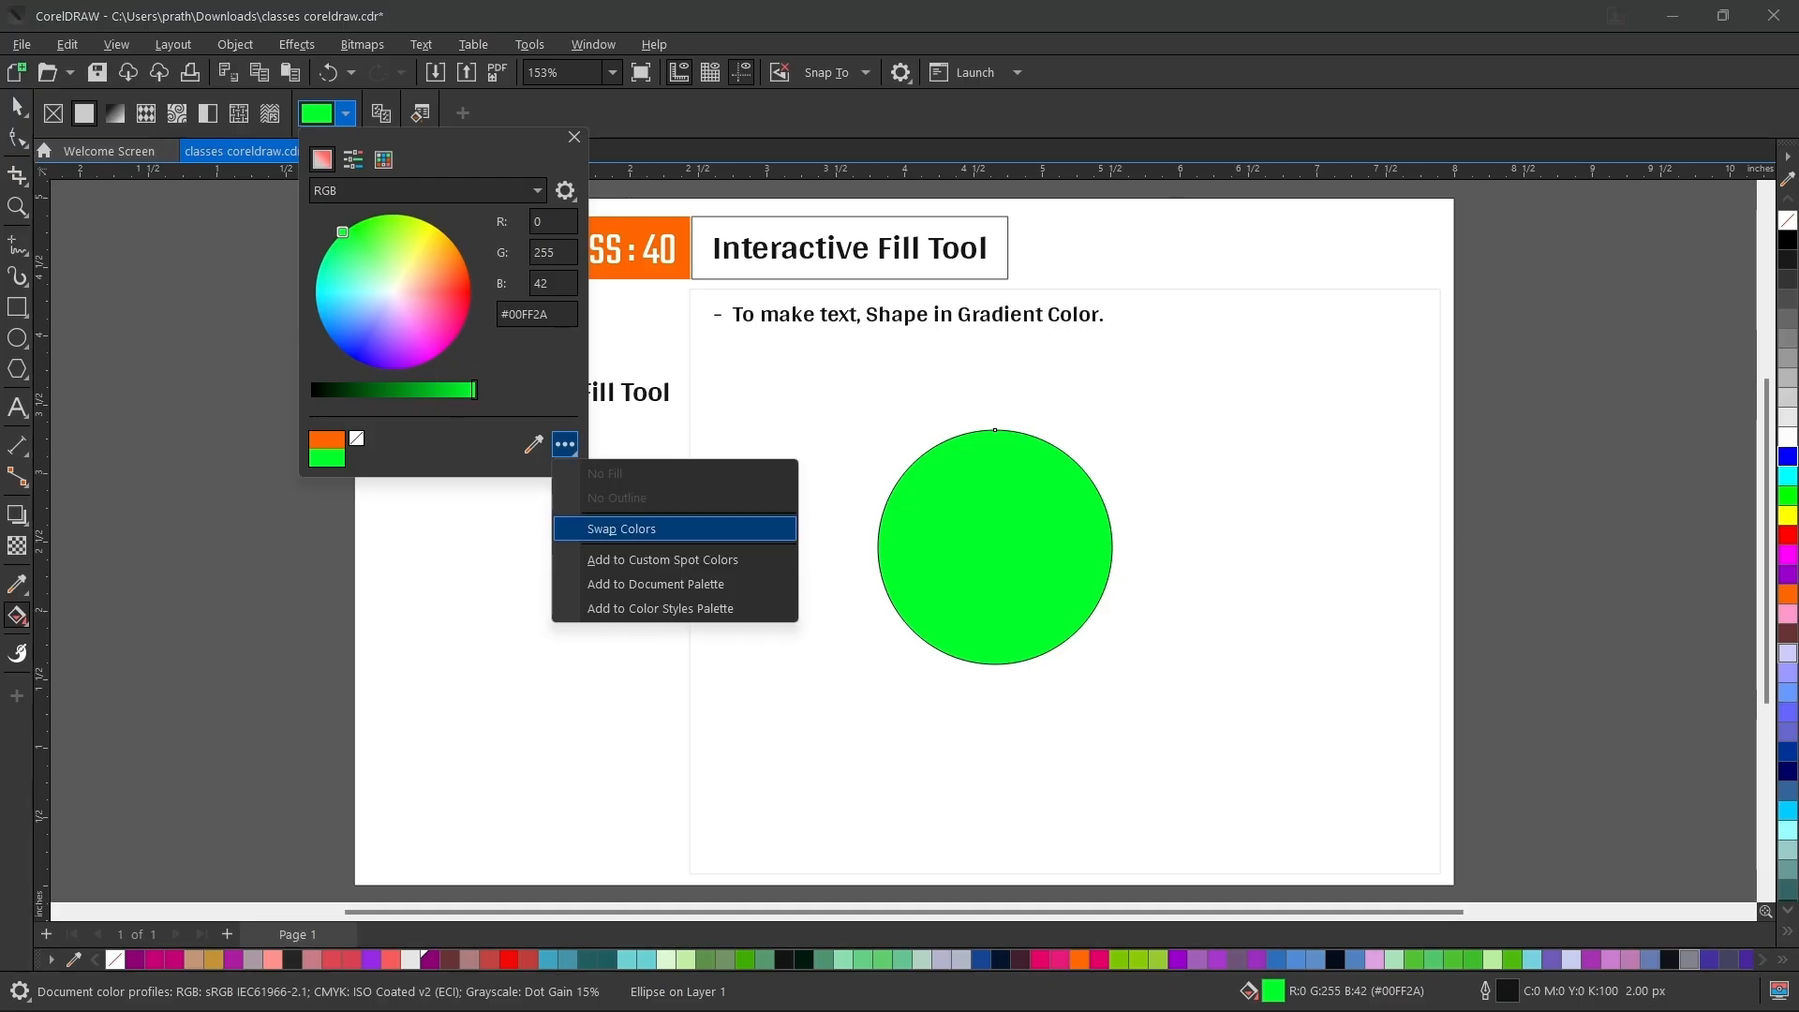
click(621, 529)
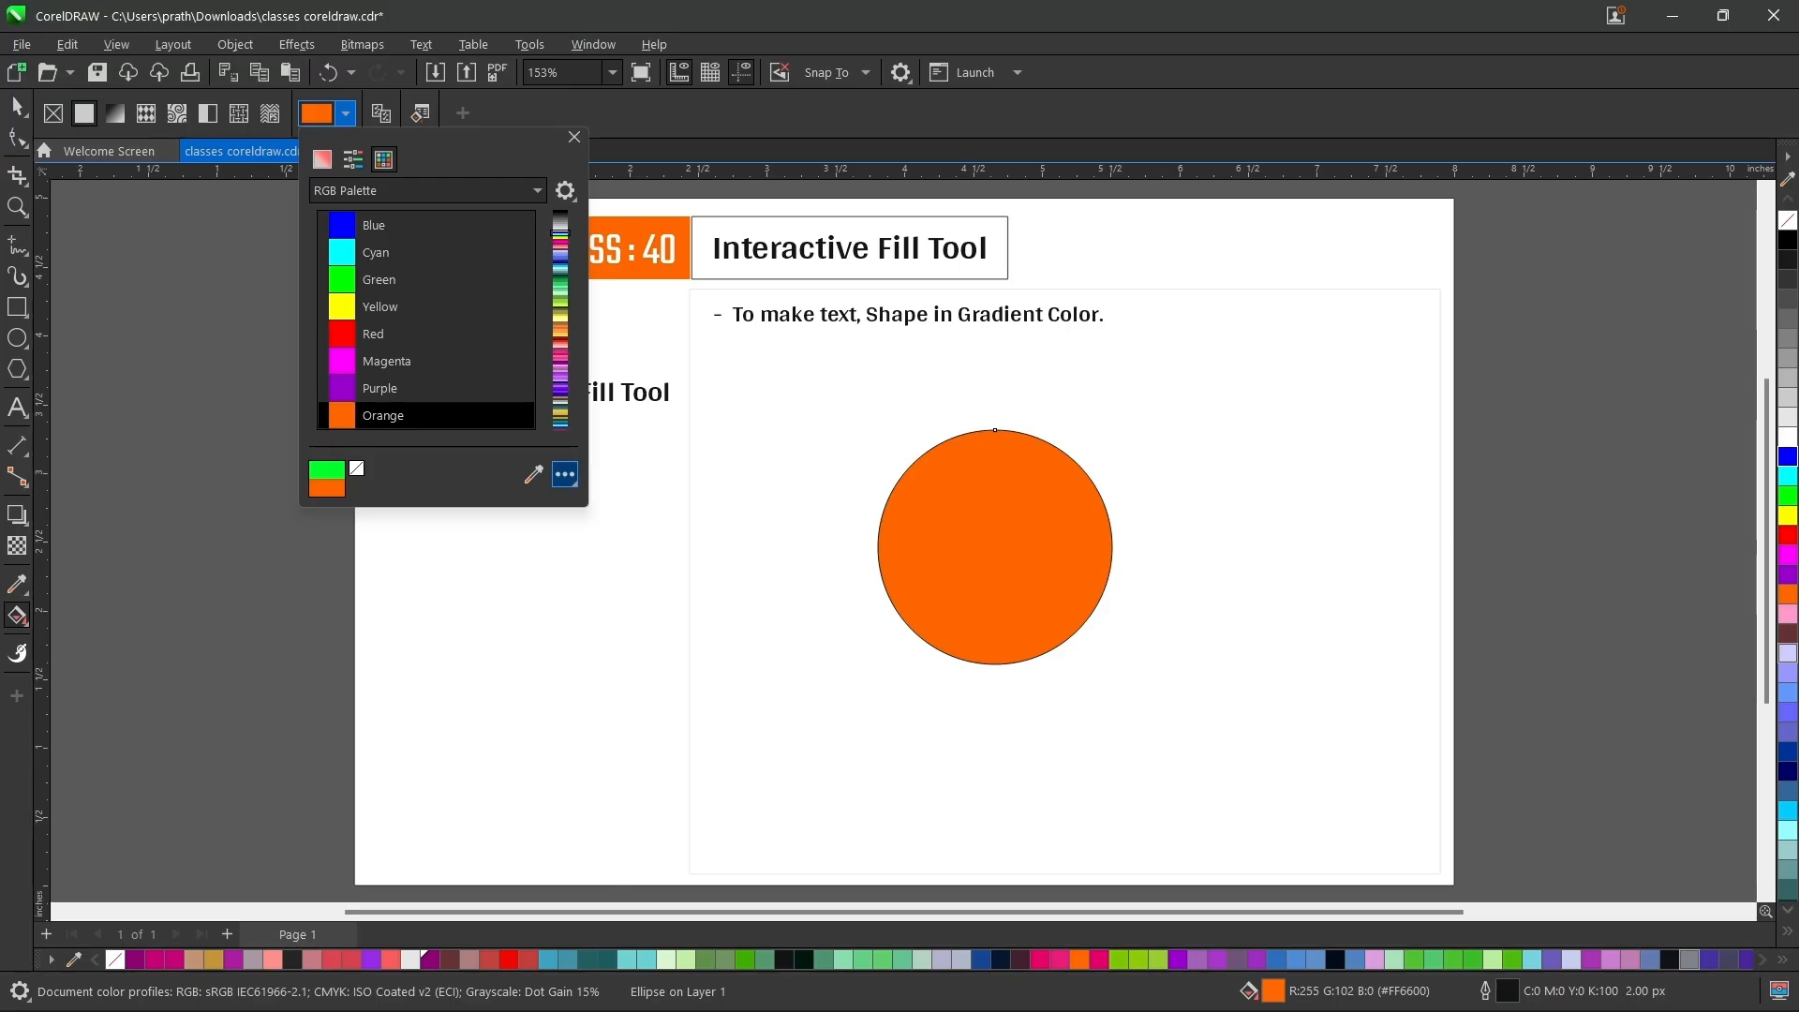
click(564, 474)
click(609, 558)
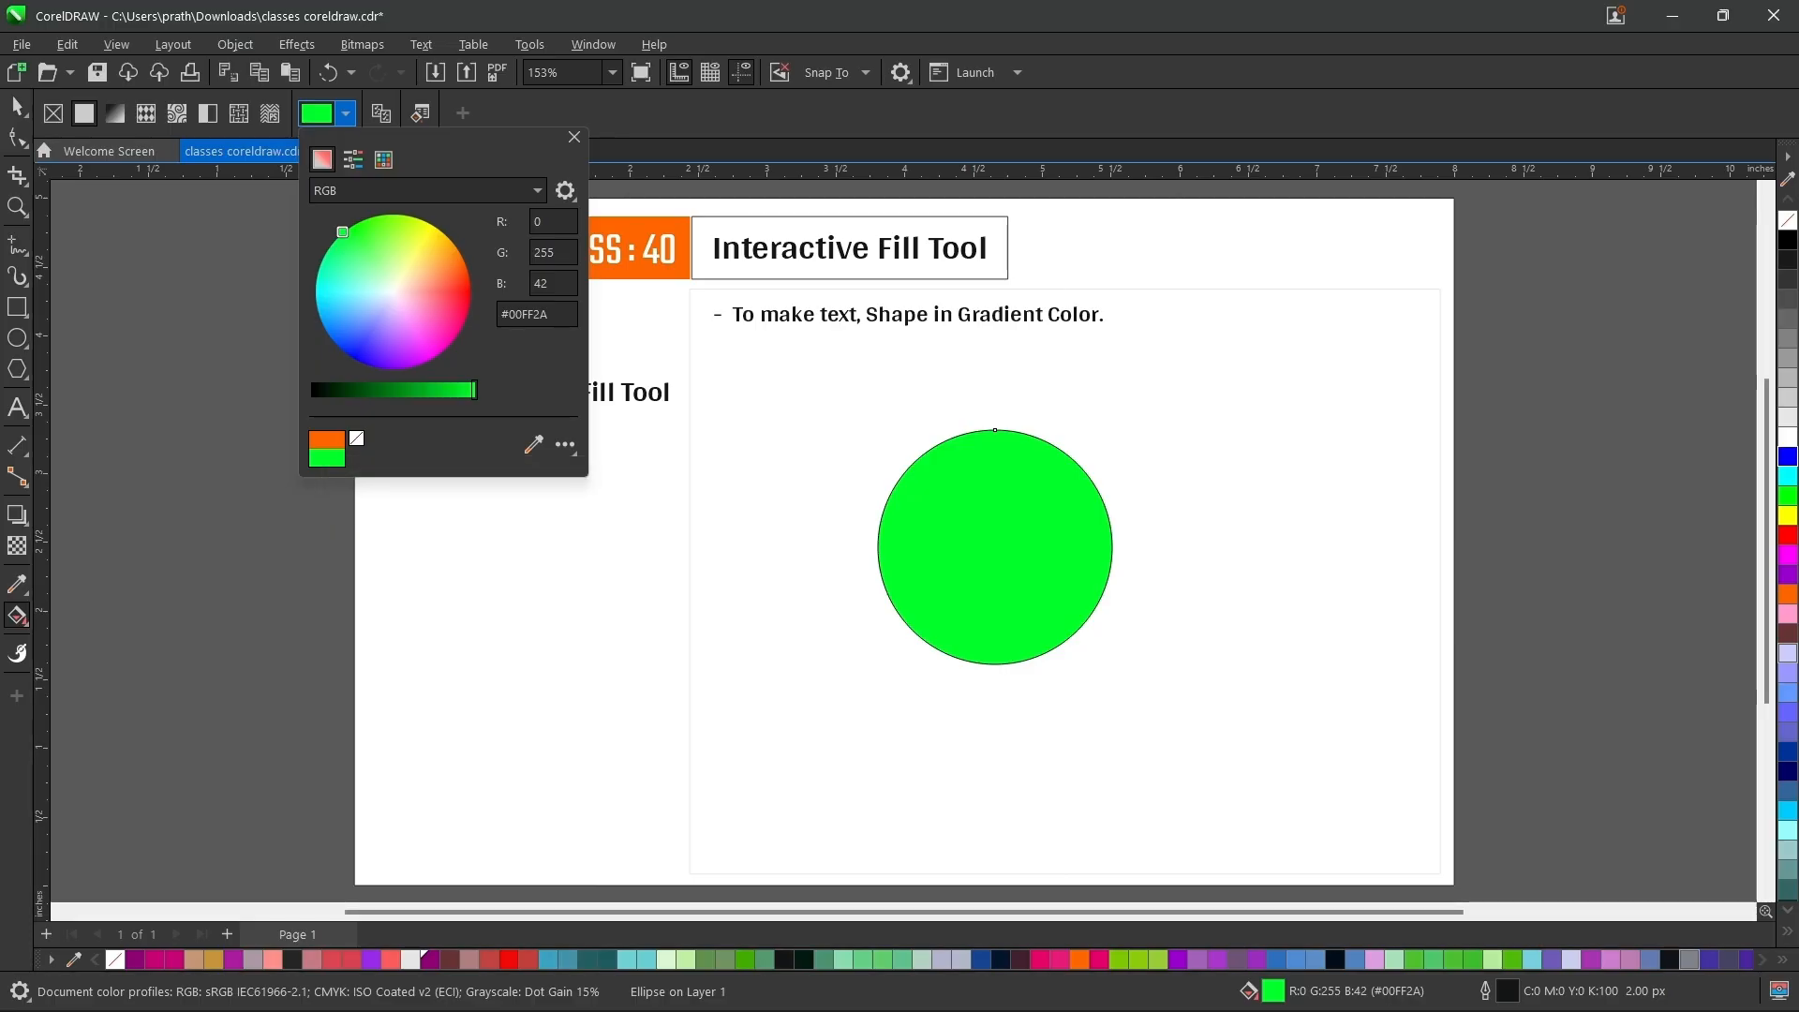
click(565, 444)
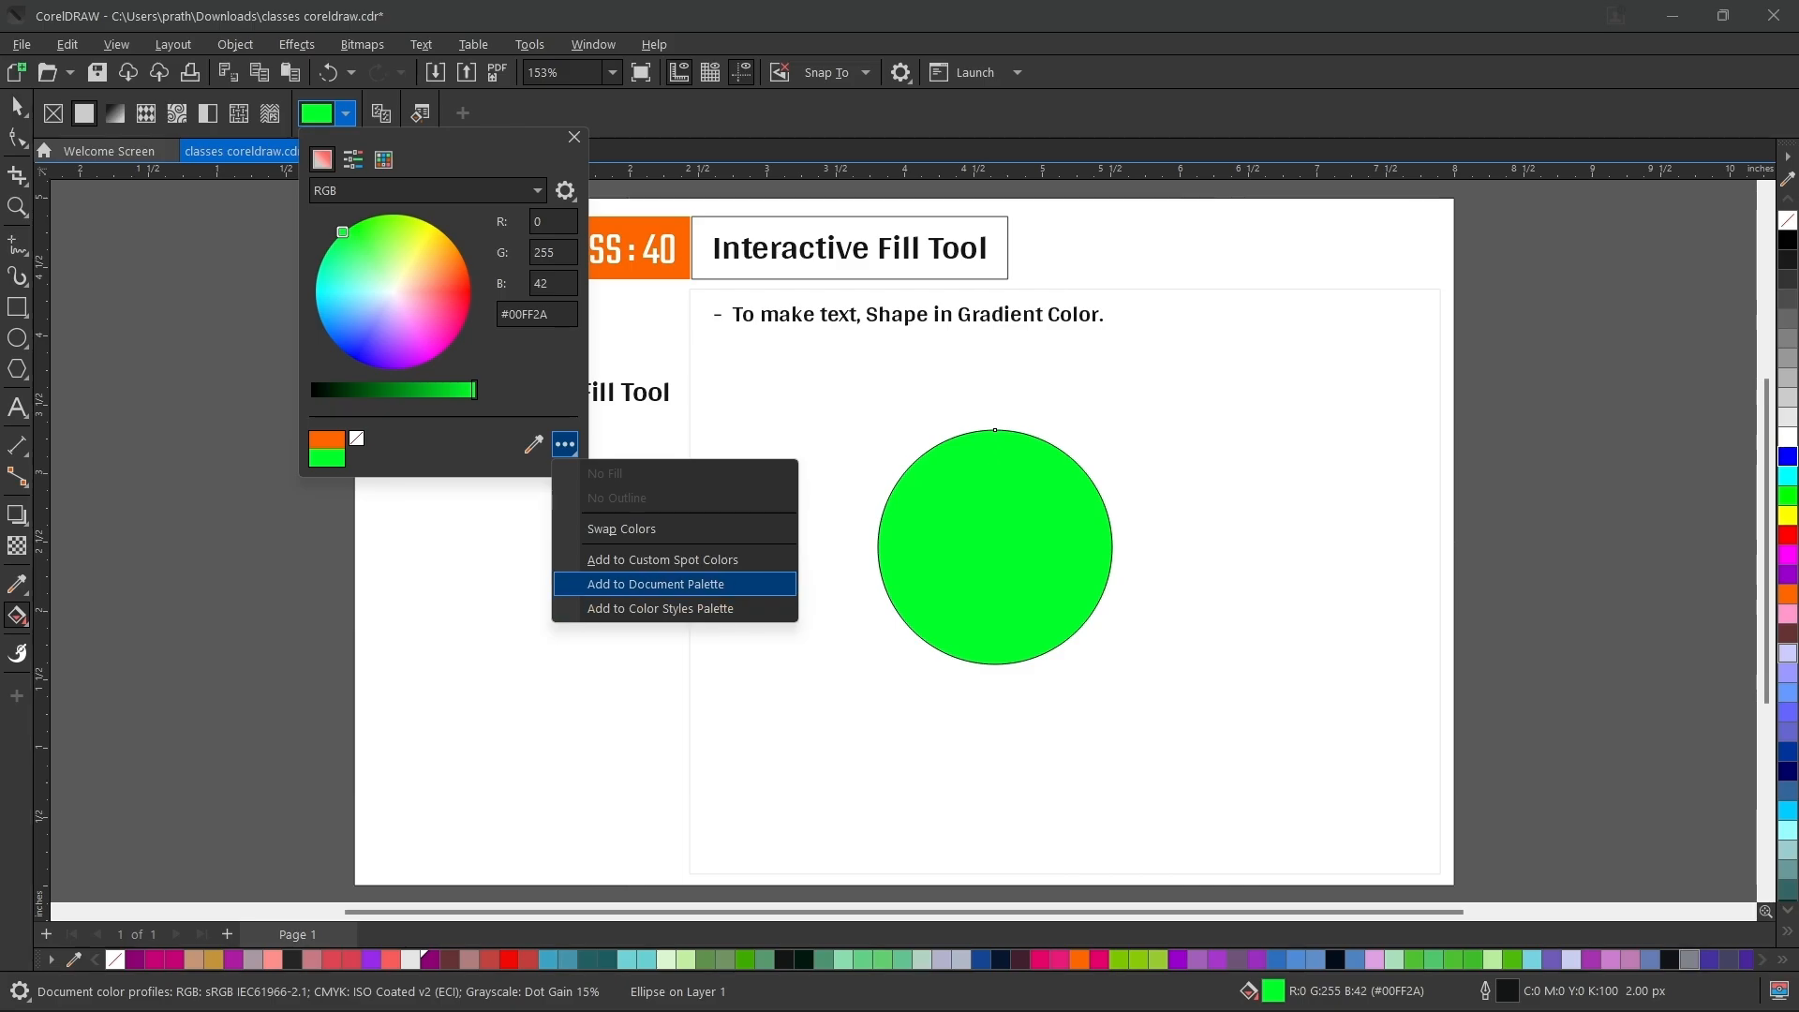
key(Escape)
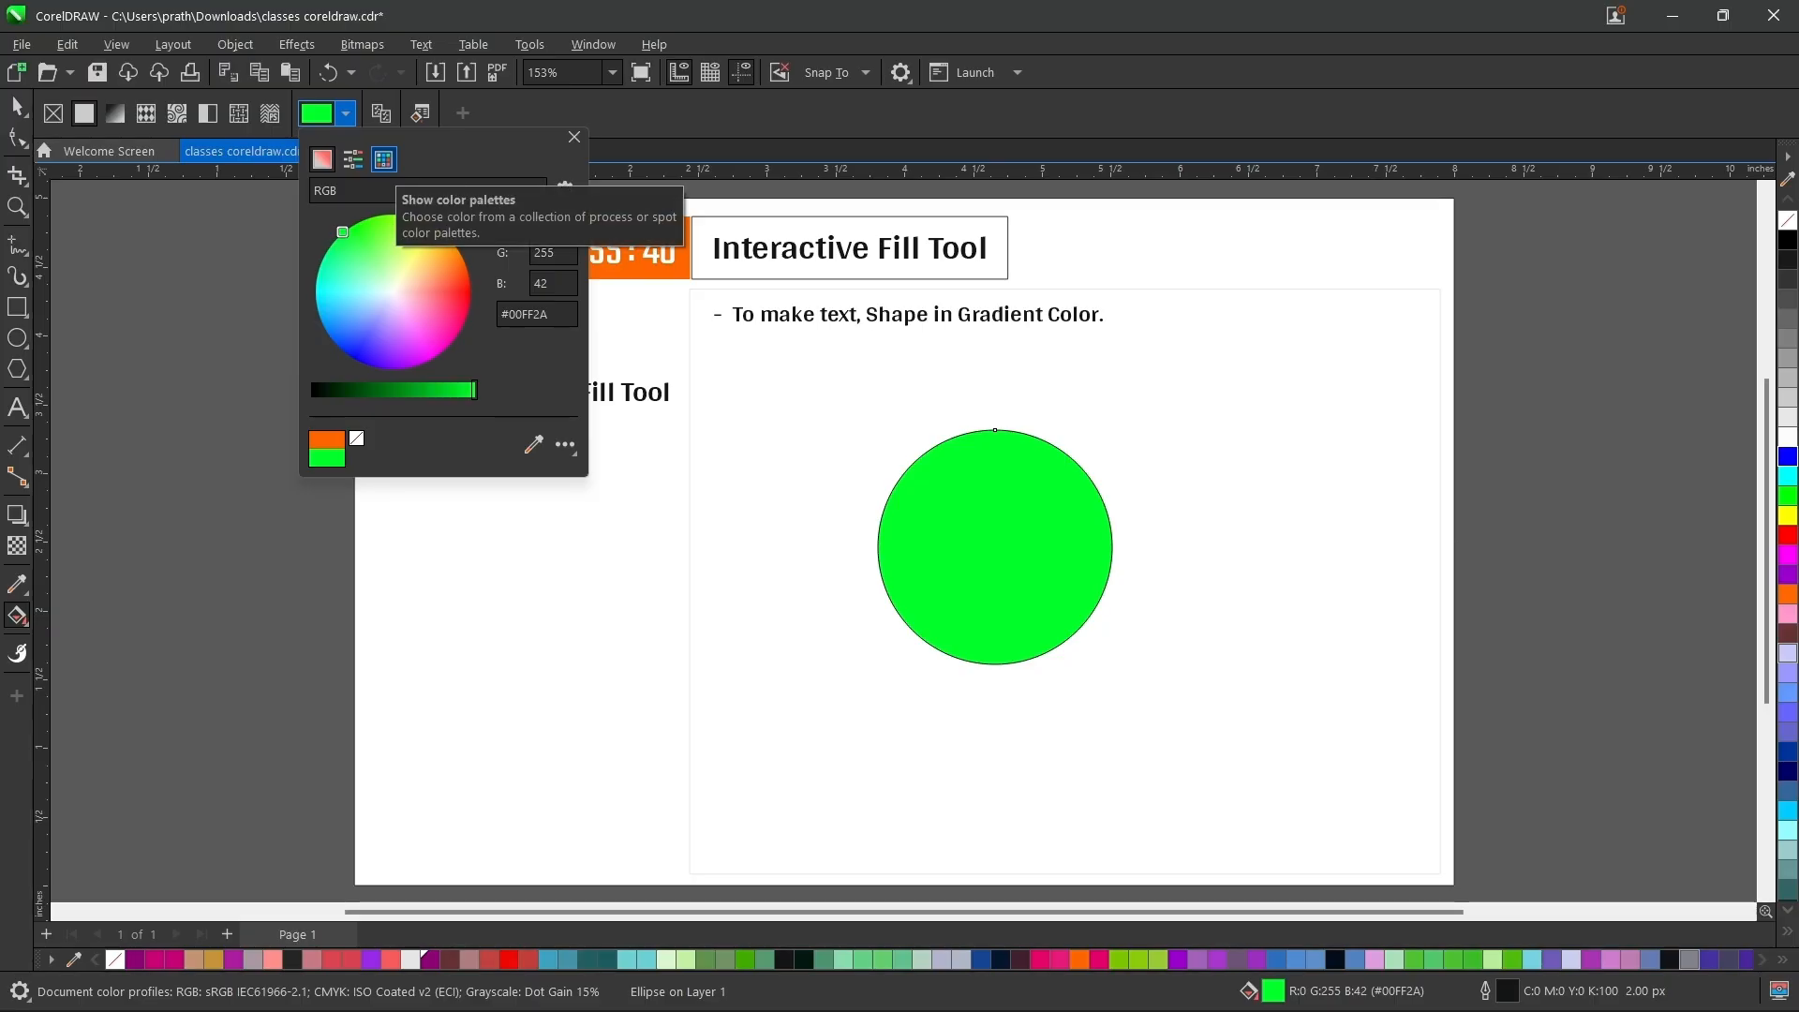
- Show the colour palettes for the circle's fill and review the list of available palette libraries
click(383, 159)
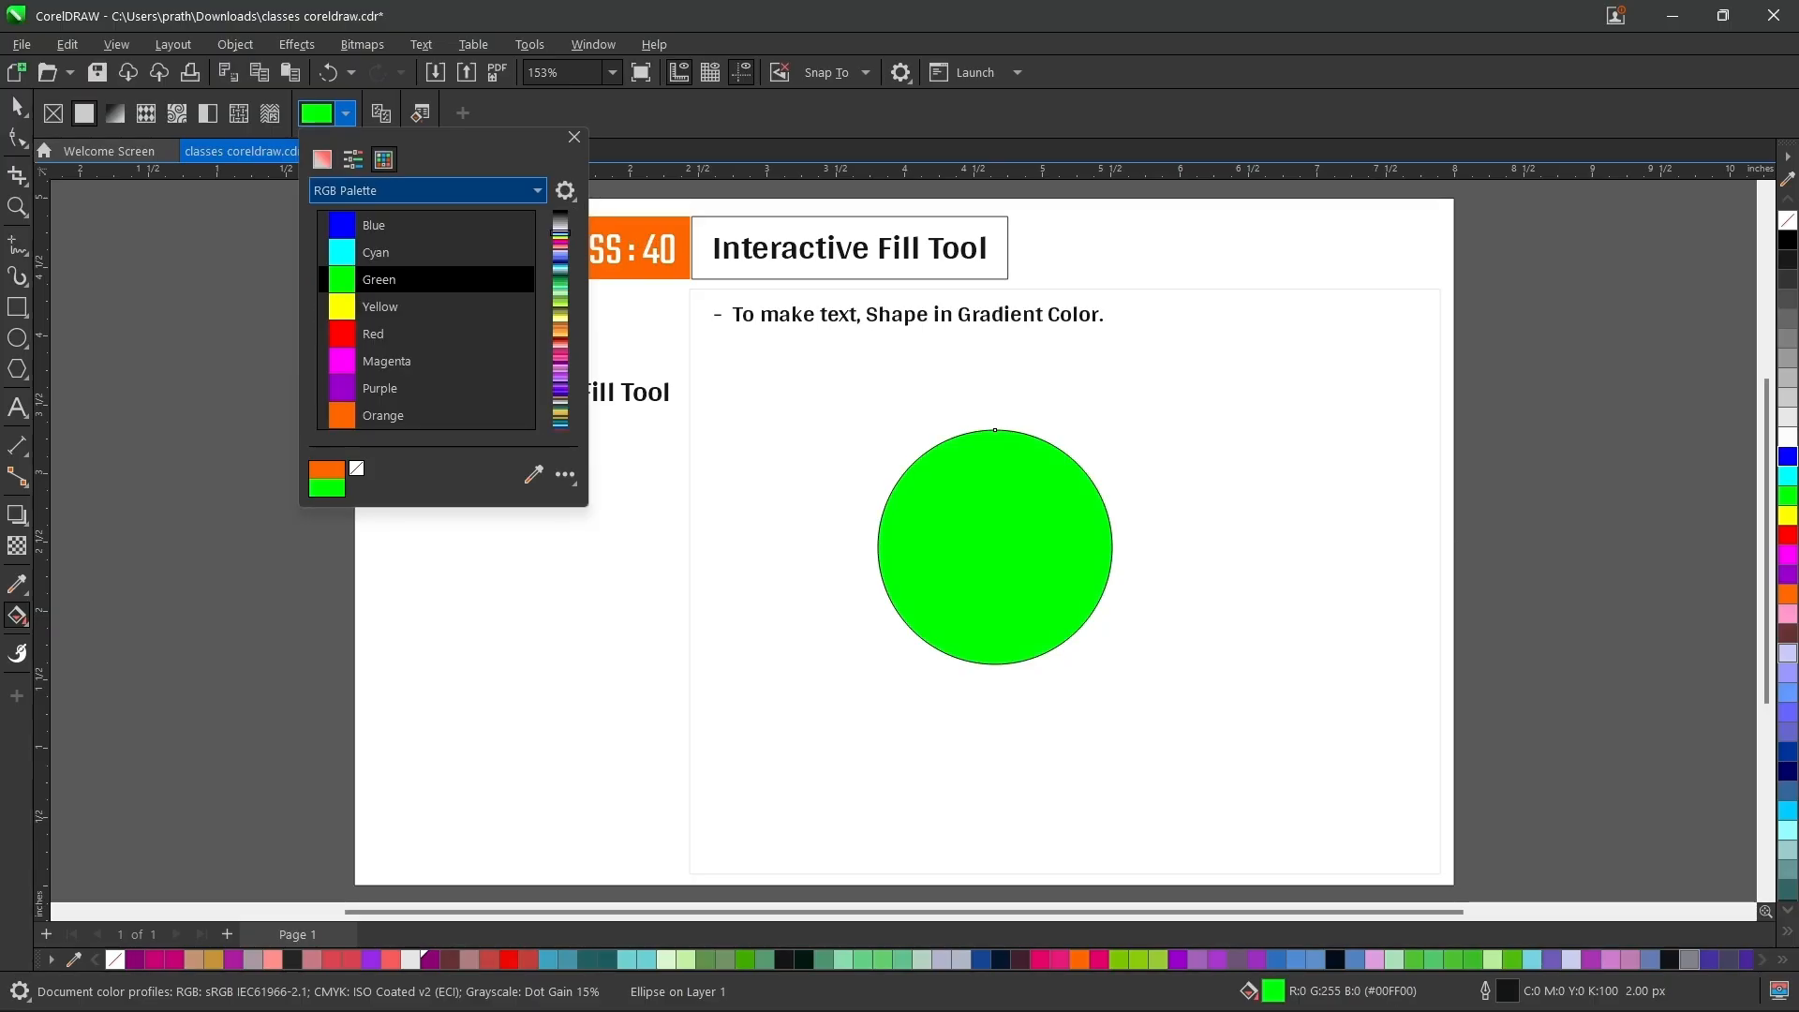
click(441, 190)
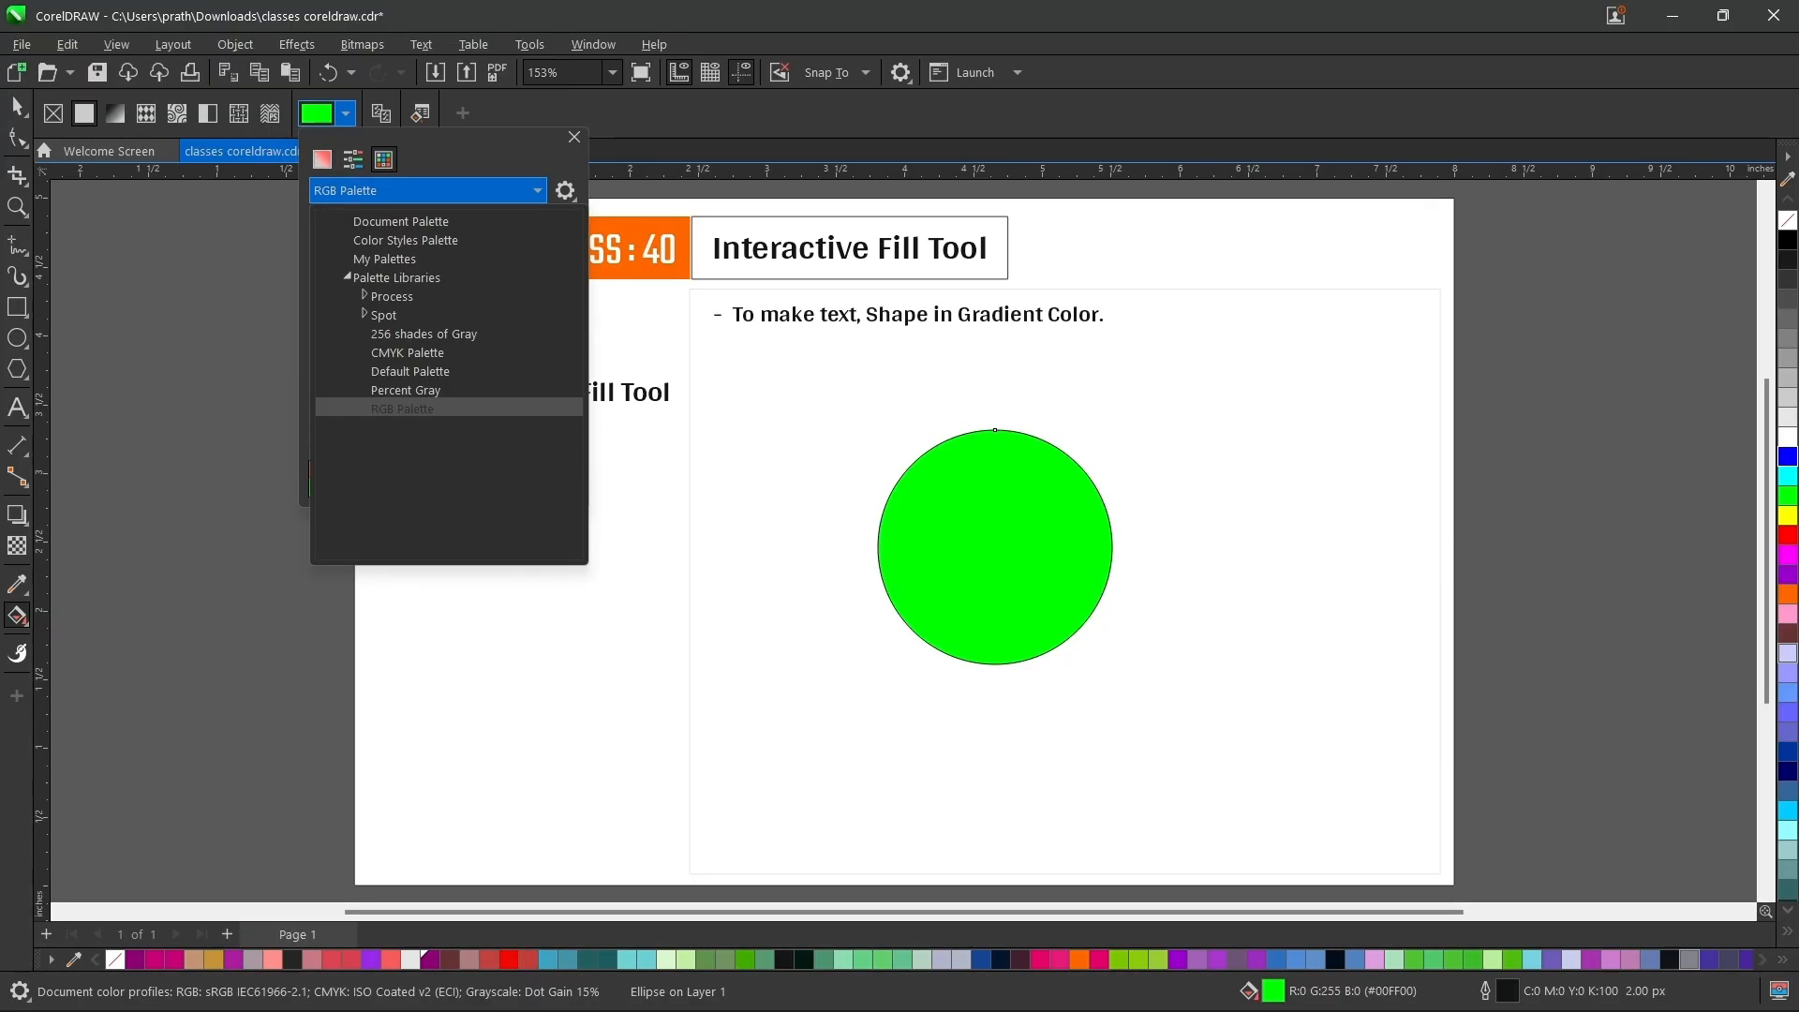
click(440, 190)
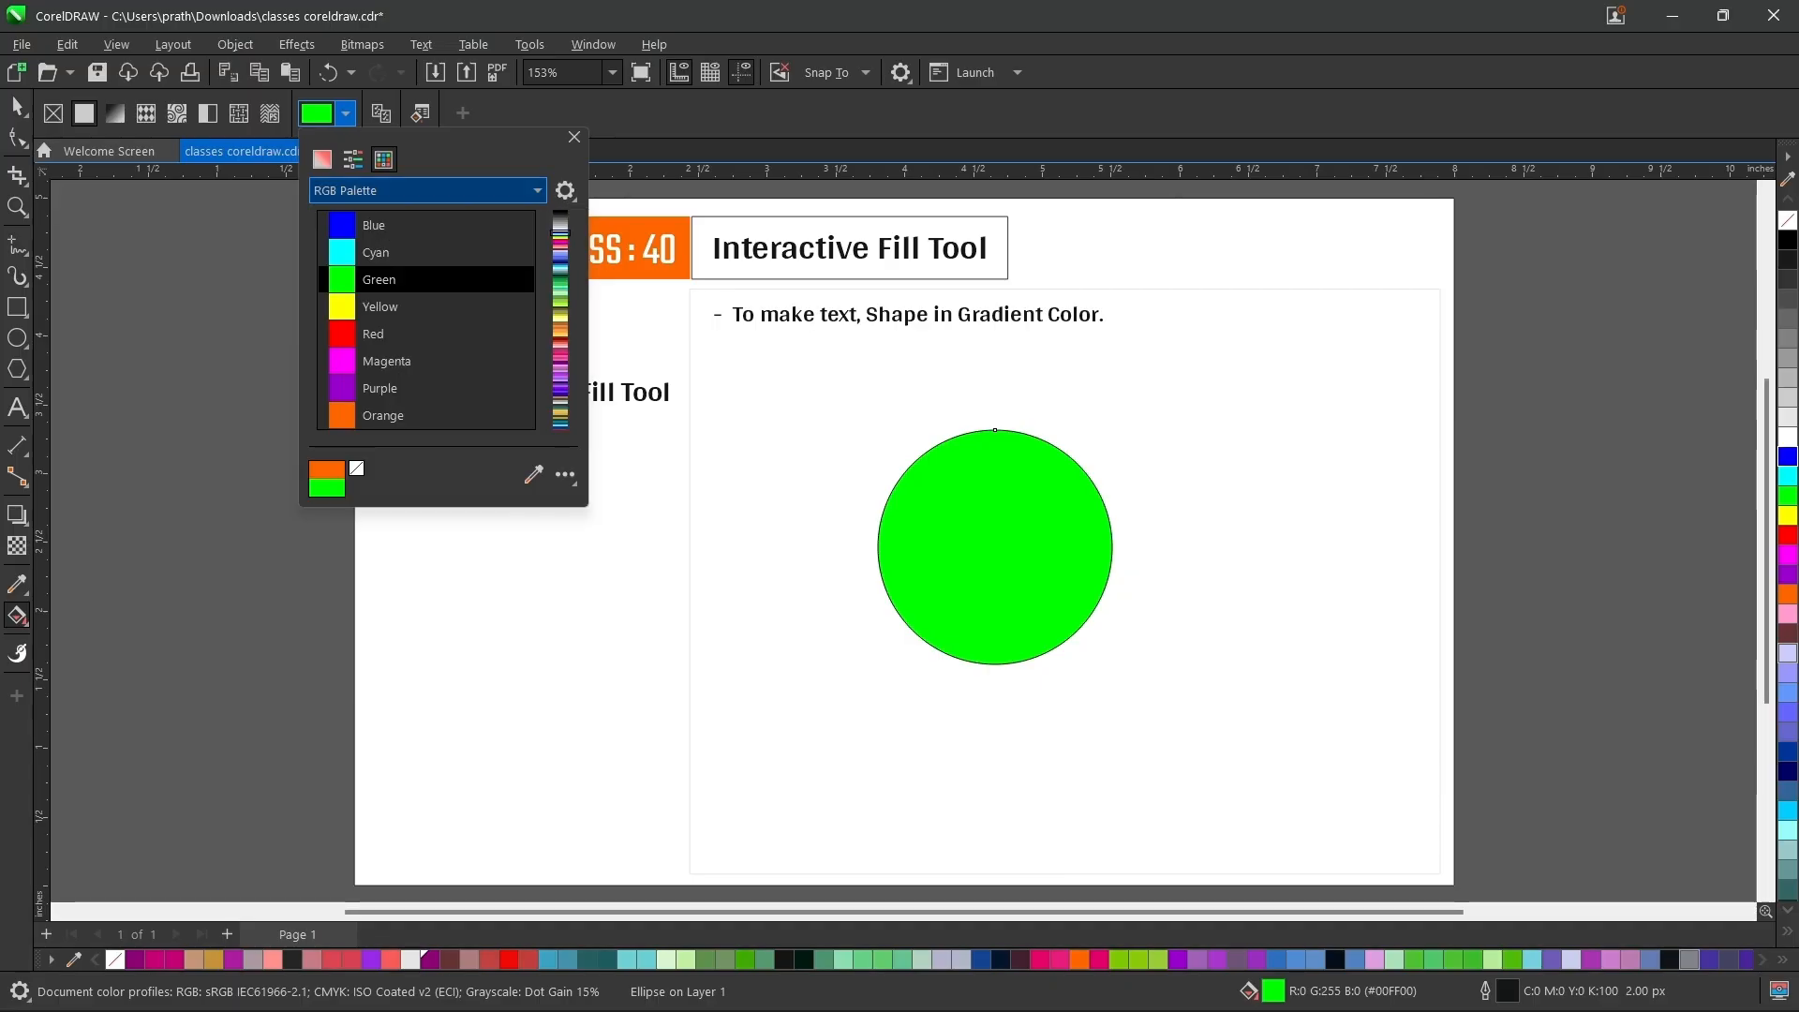
- Return to the colour wheel and pick the coral red FF635E as the circle's fill
click(322, 159)
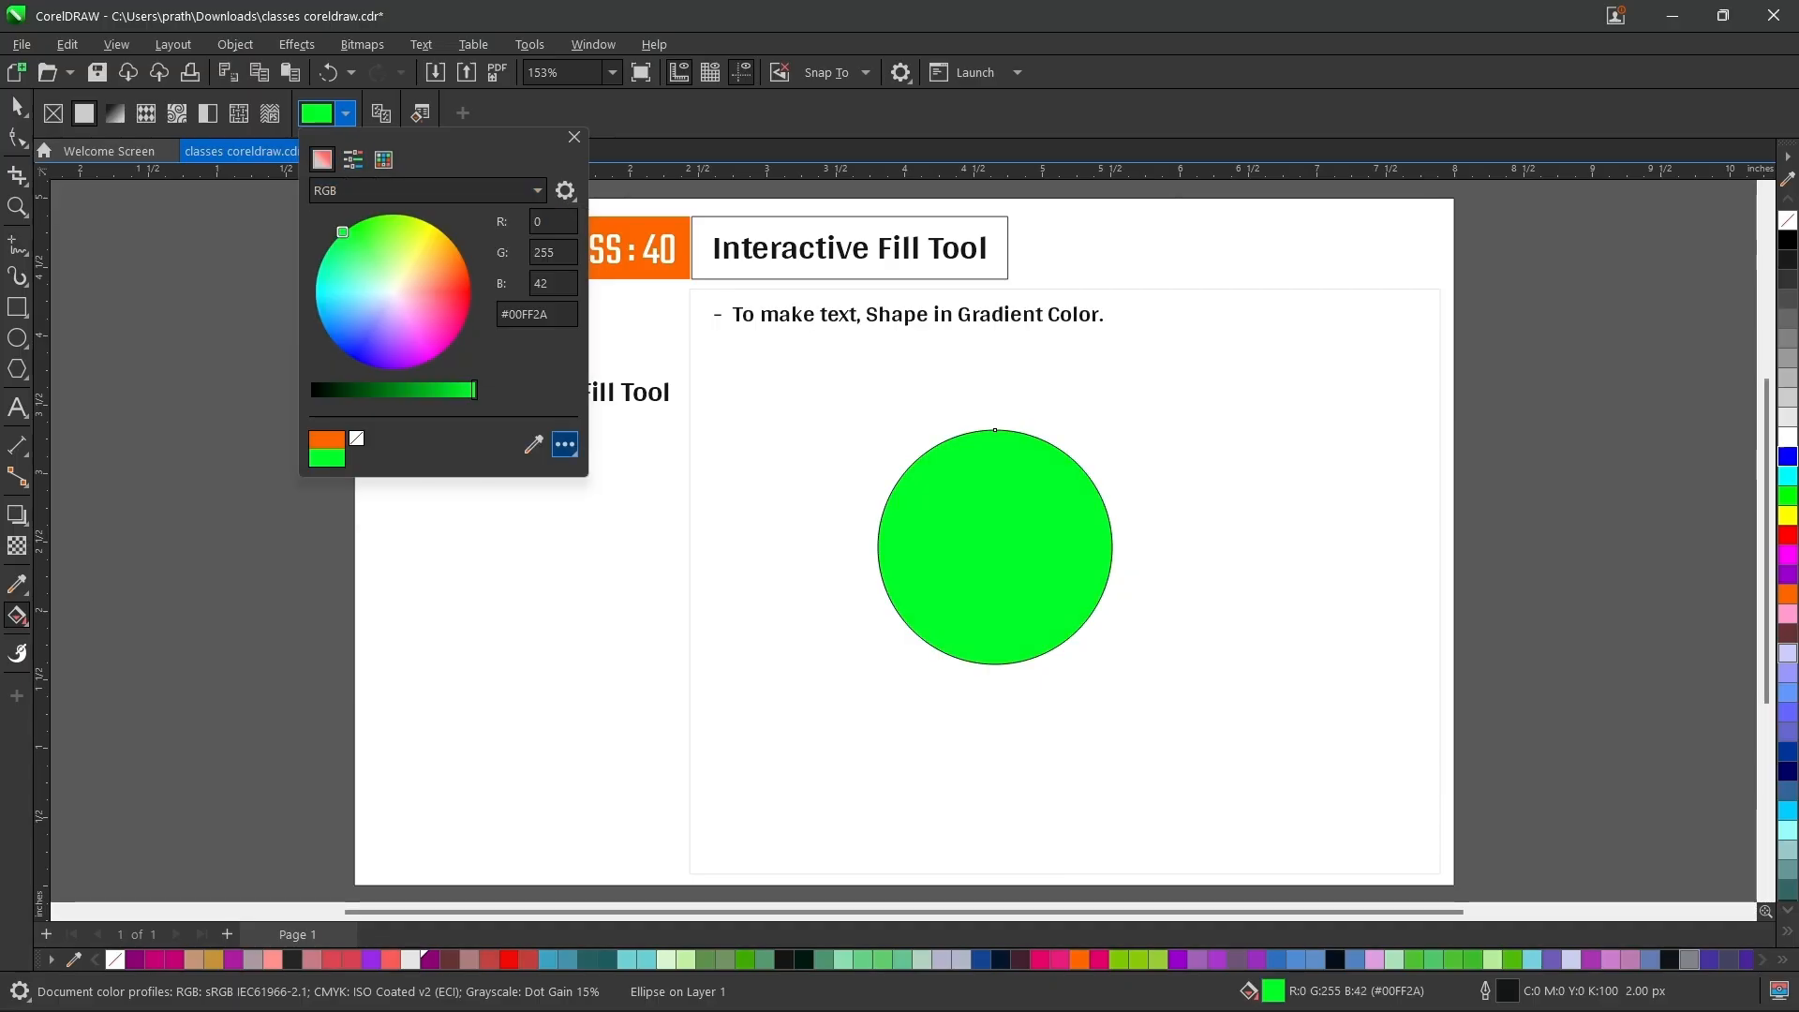
click(393, 283)
click(429, 290)
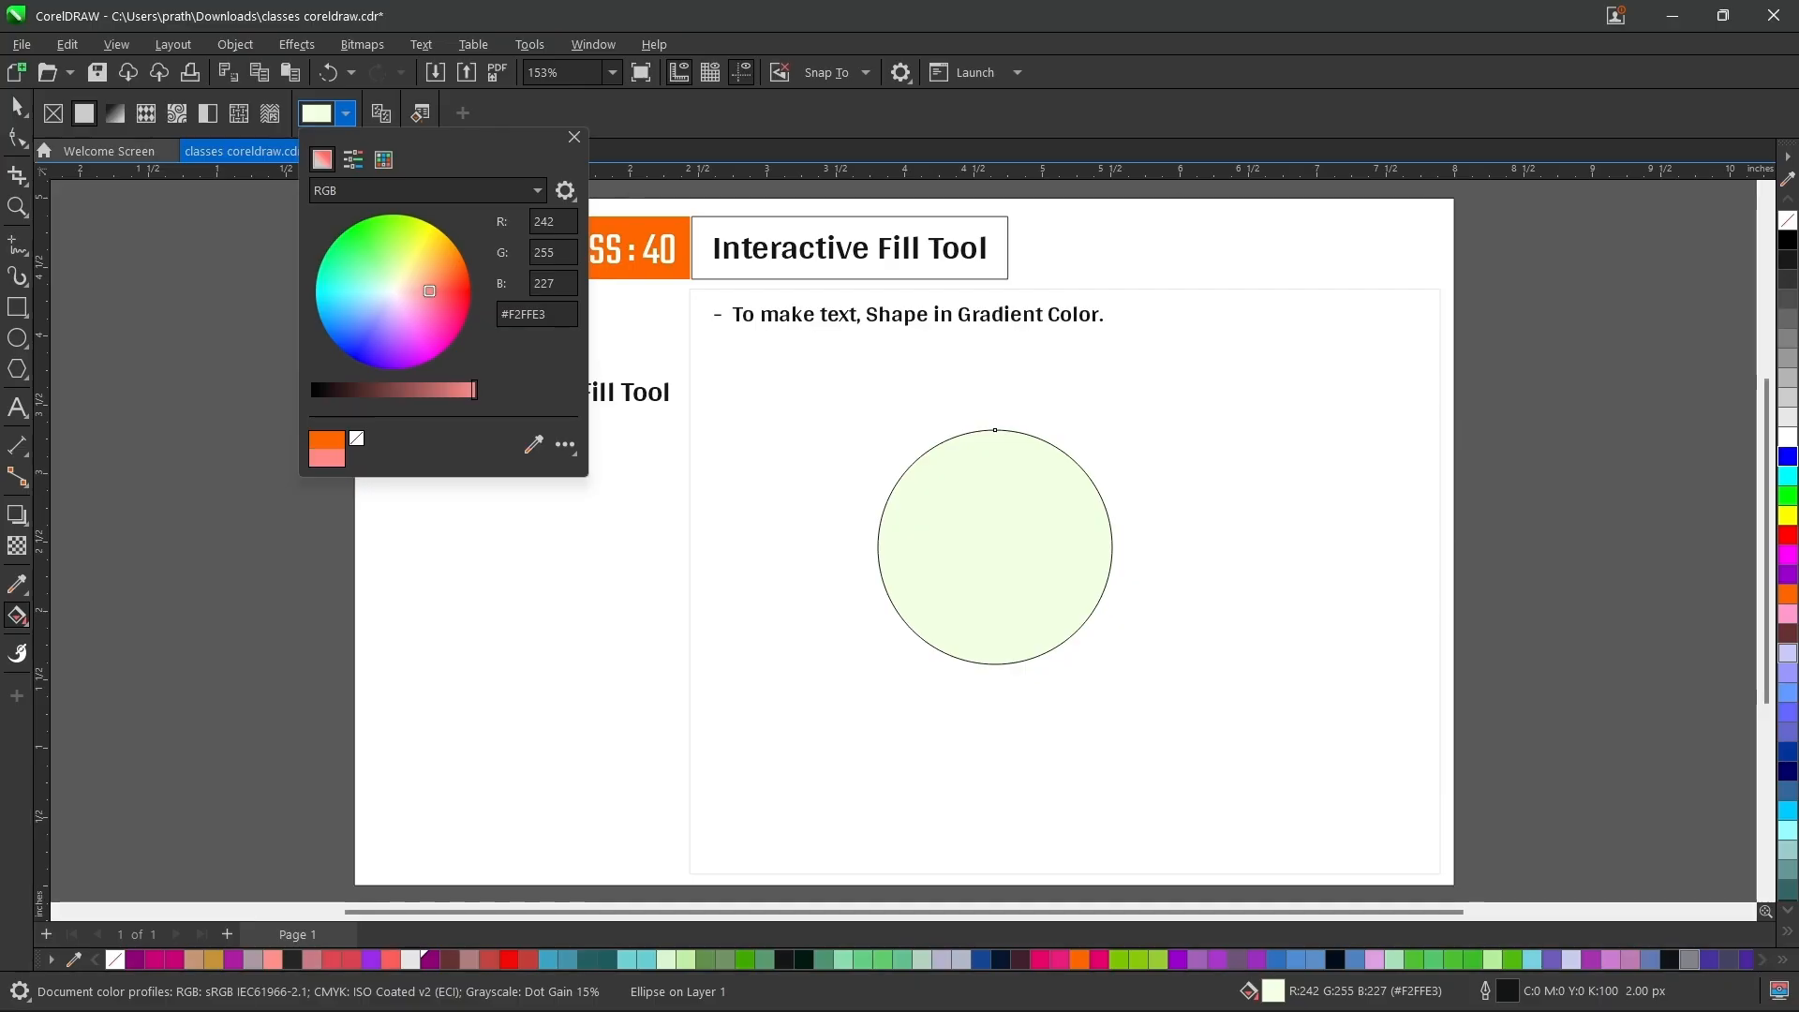
drag(429, 291, 442, 289)
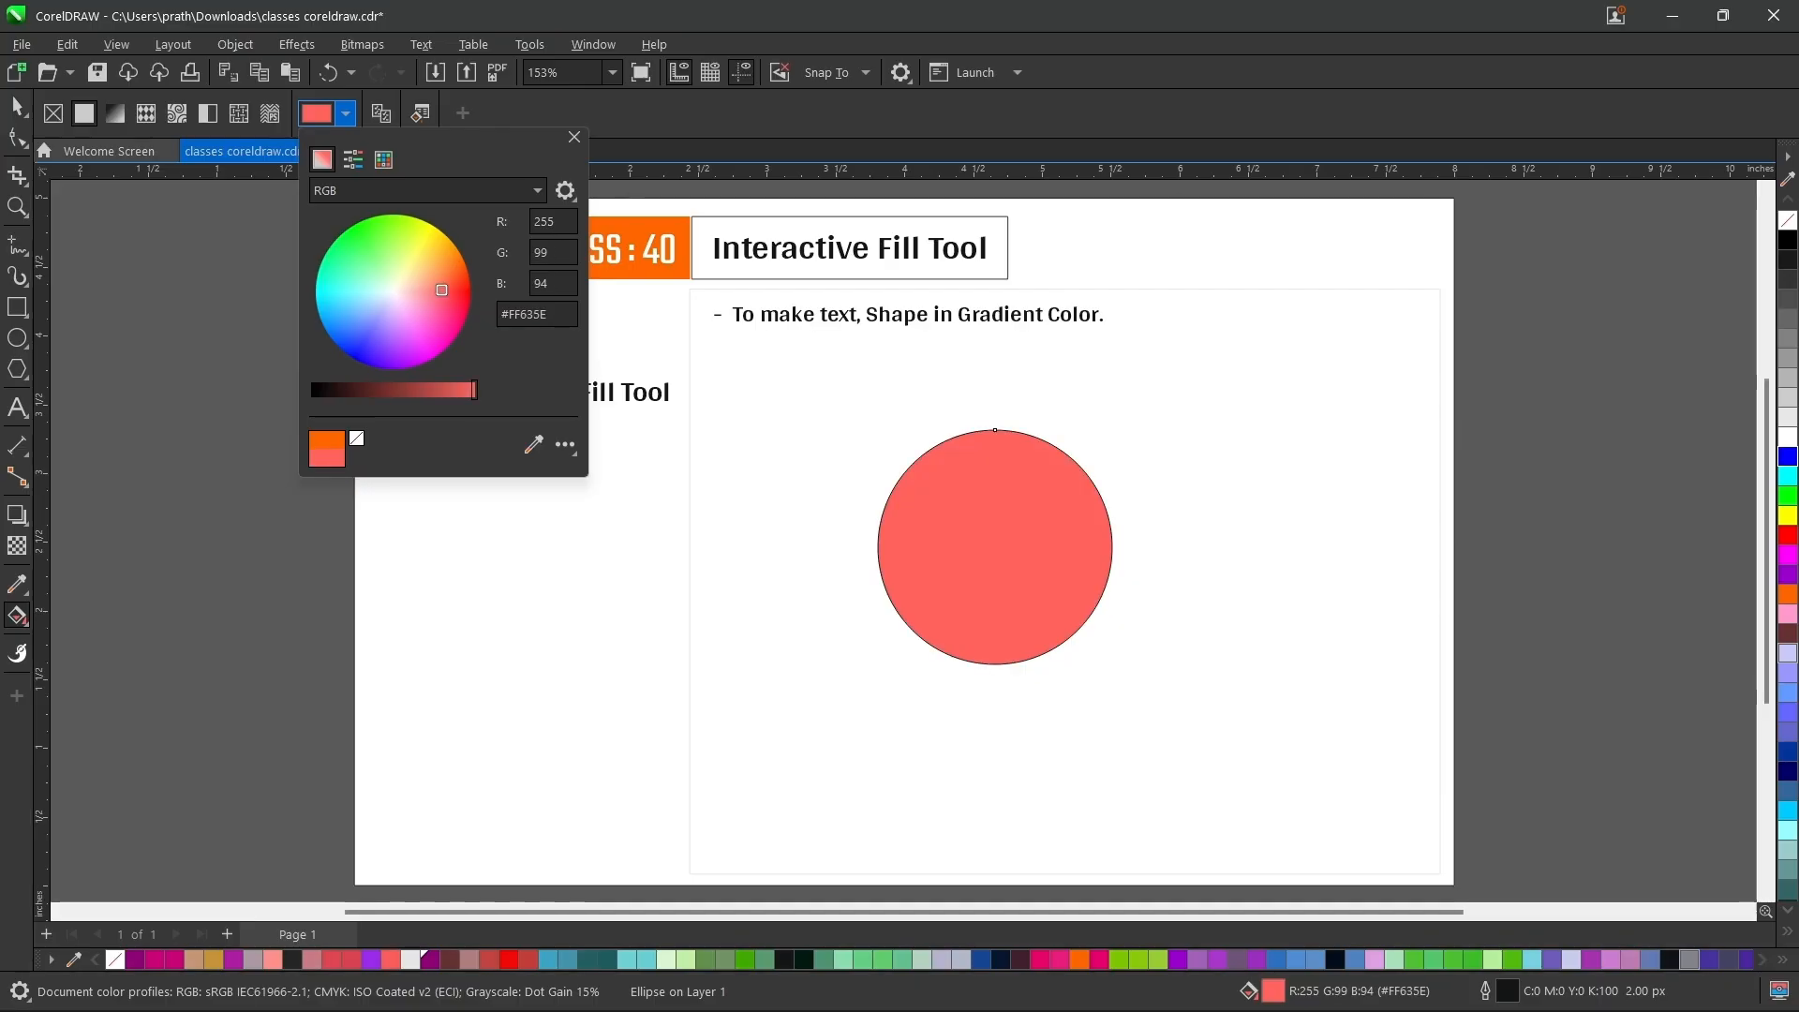
- Add the circle's coral fill colour to the document palette and check the end of that palette
click(565, 445)
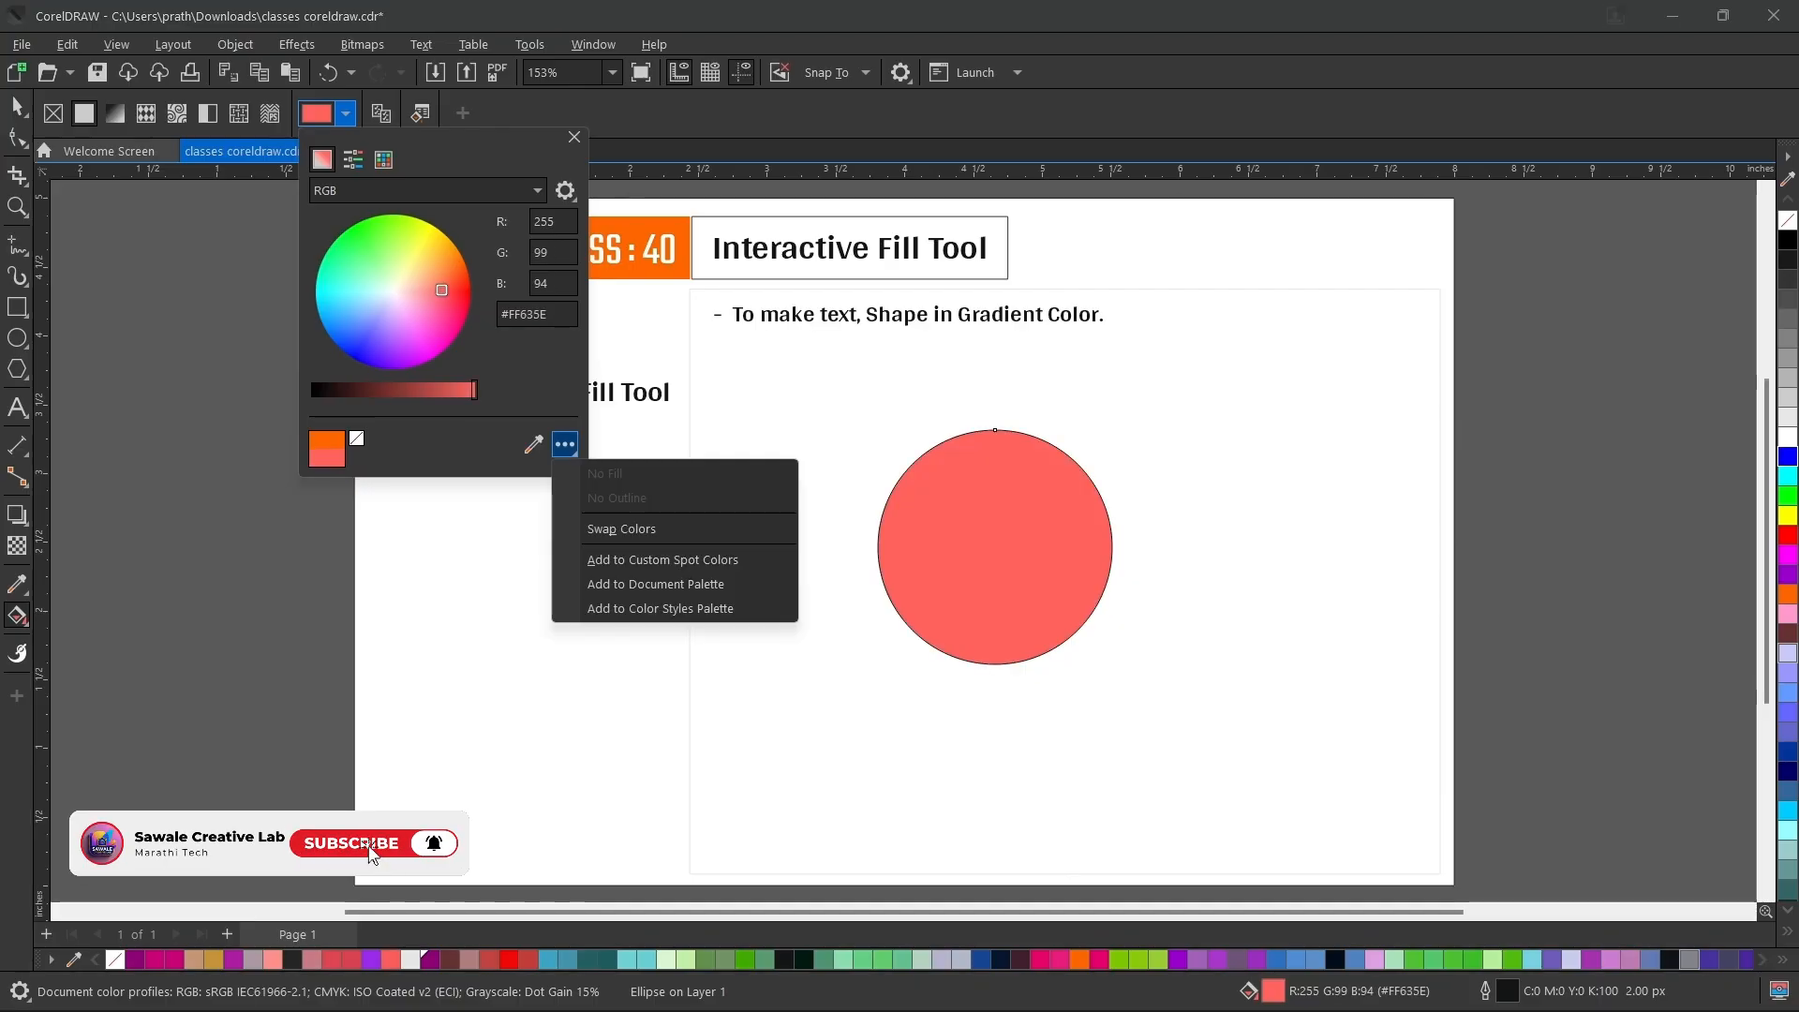
click(655, 584)
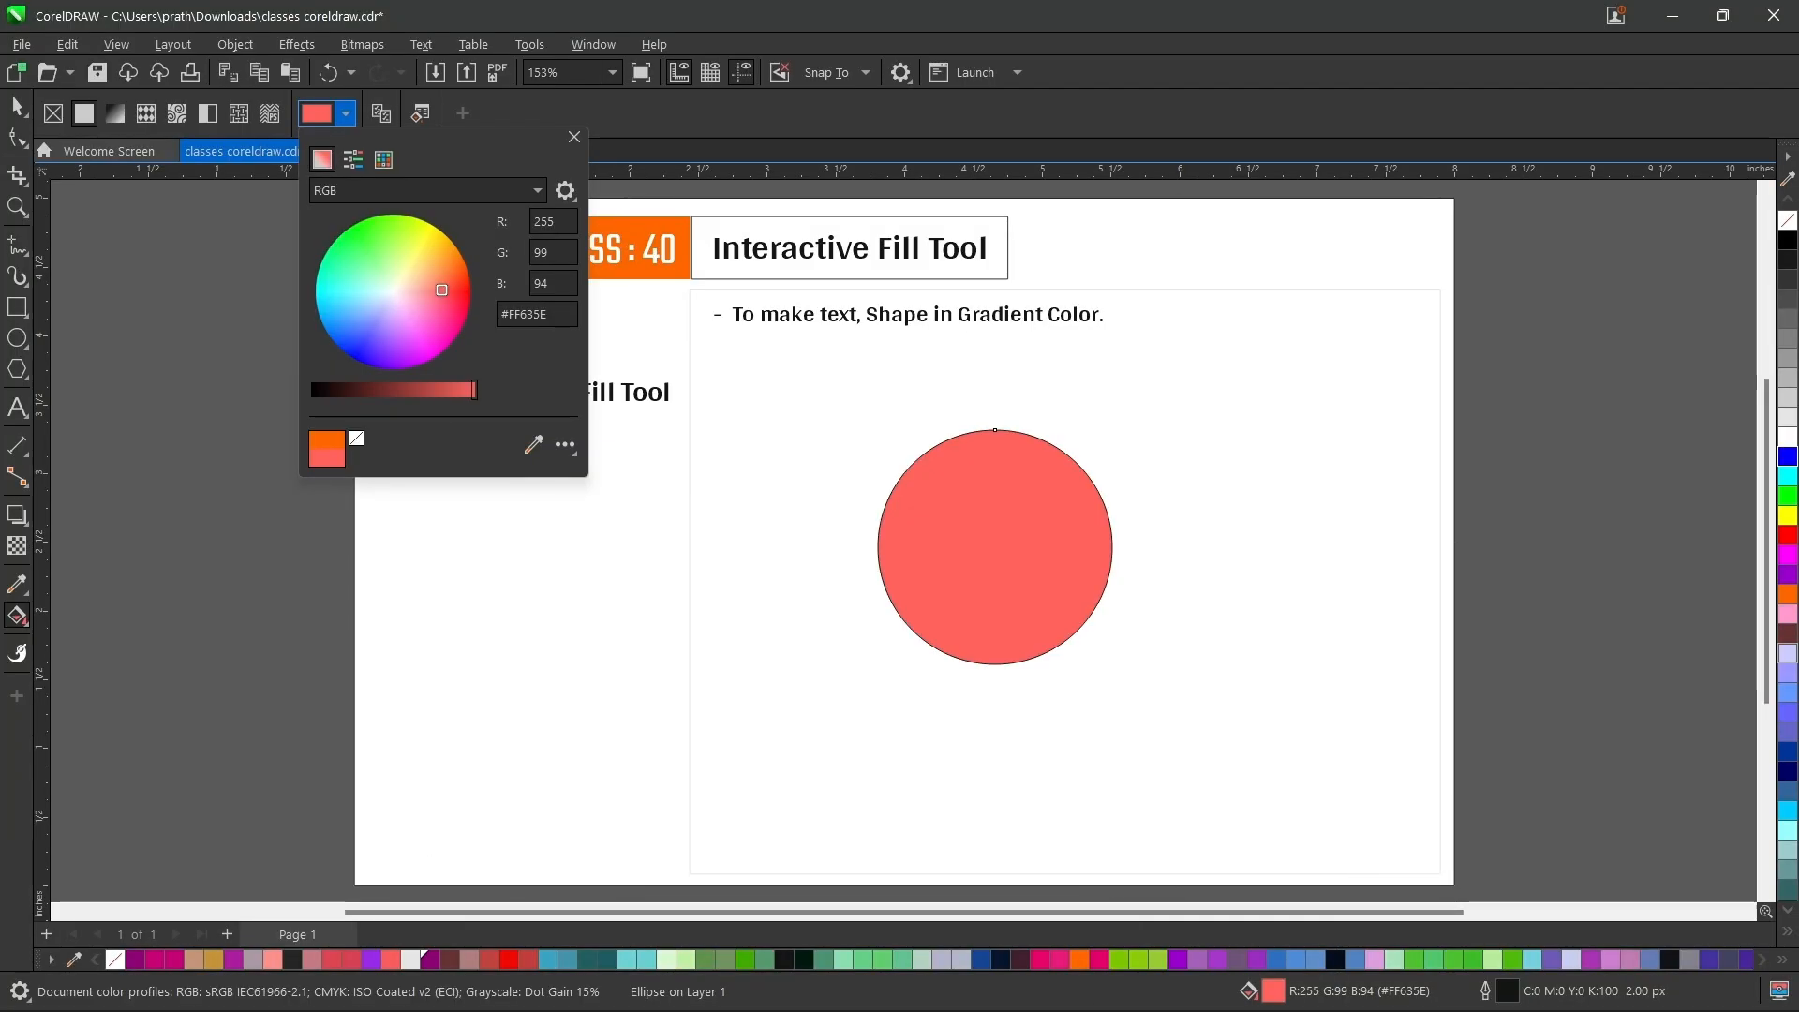
click(346, 113)
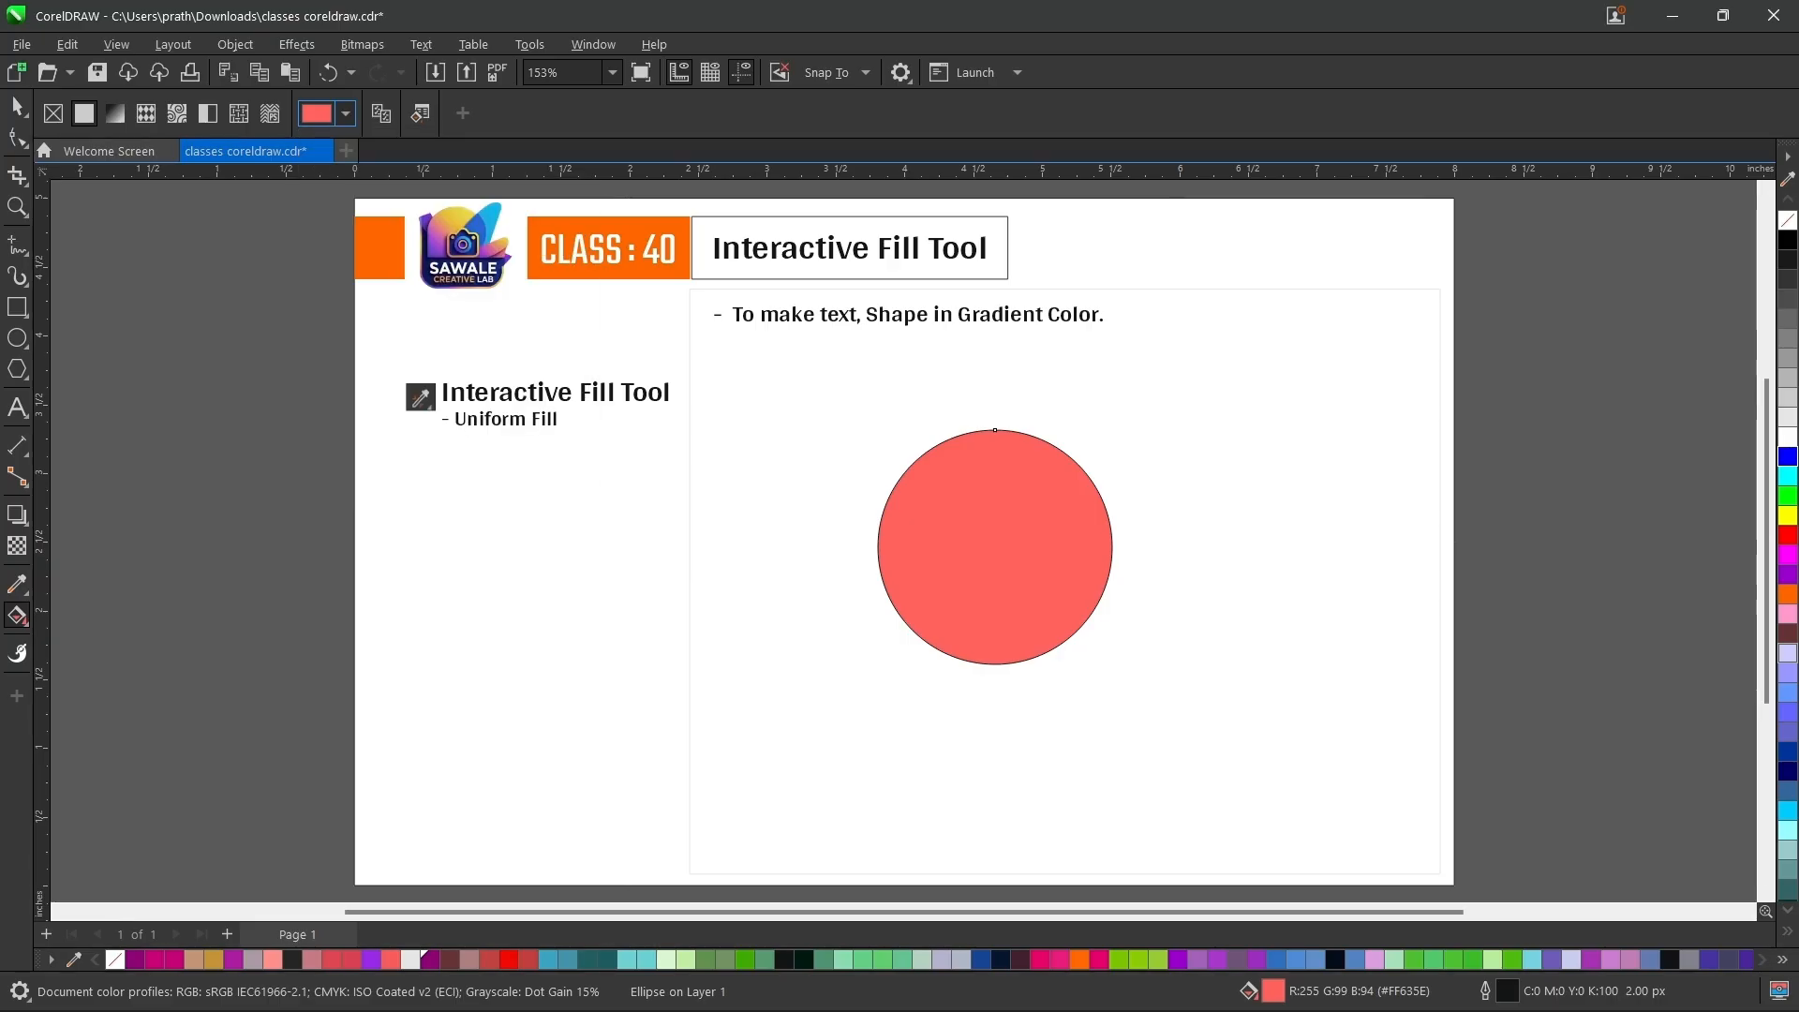
click(1782, 959)
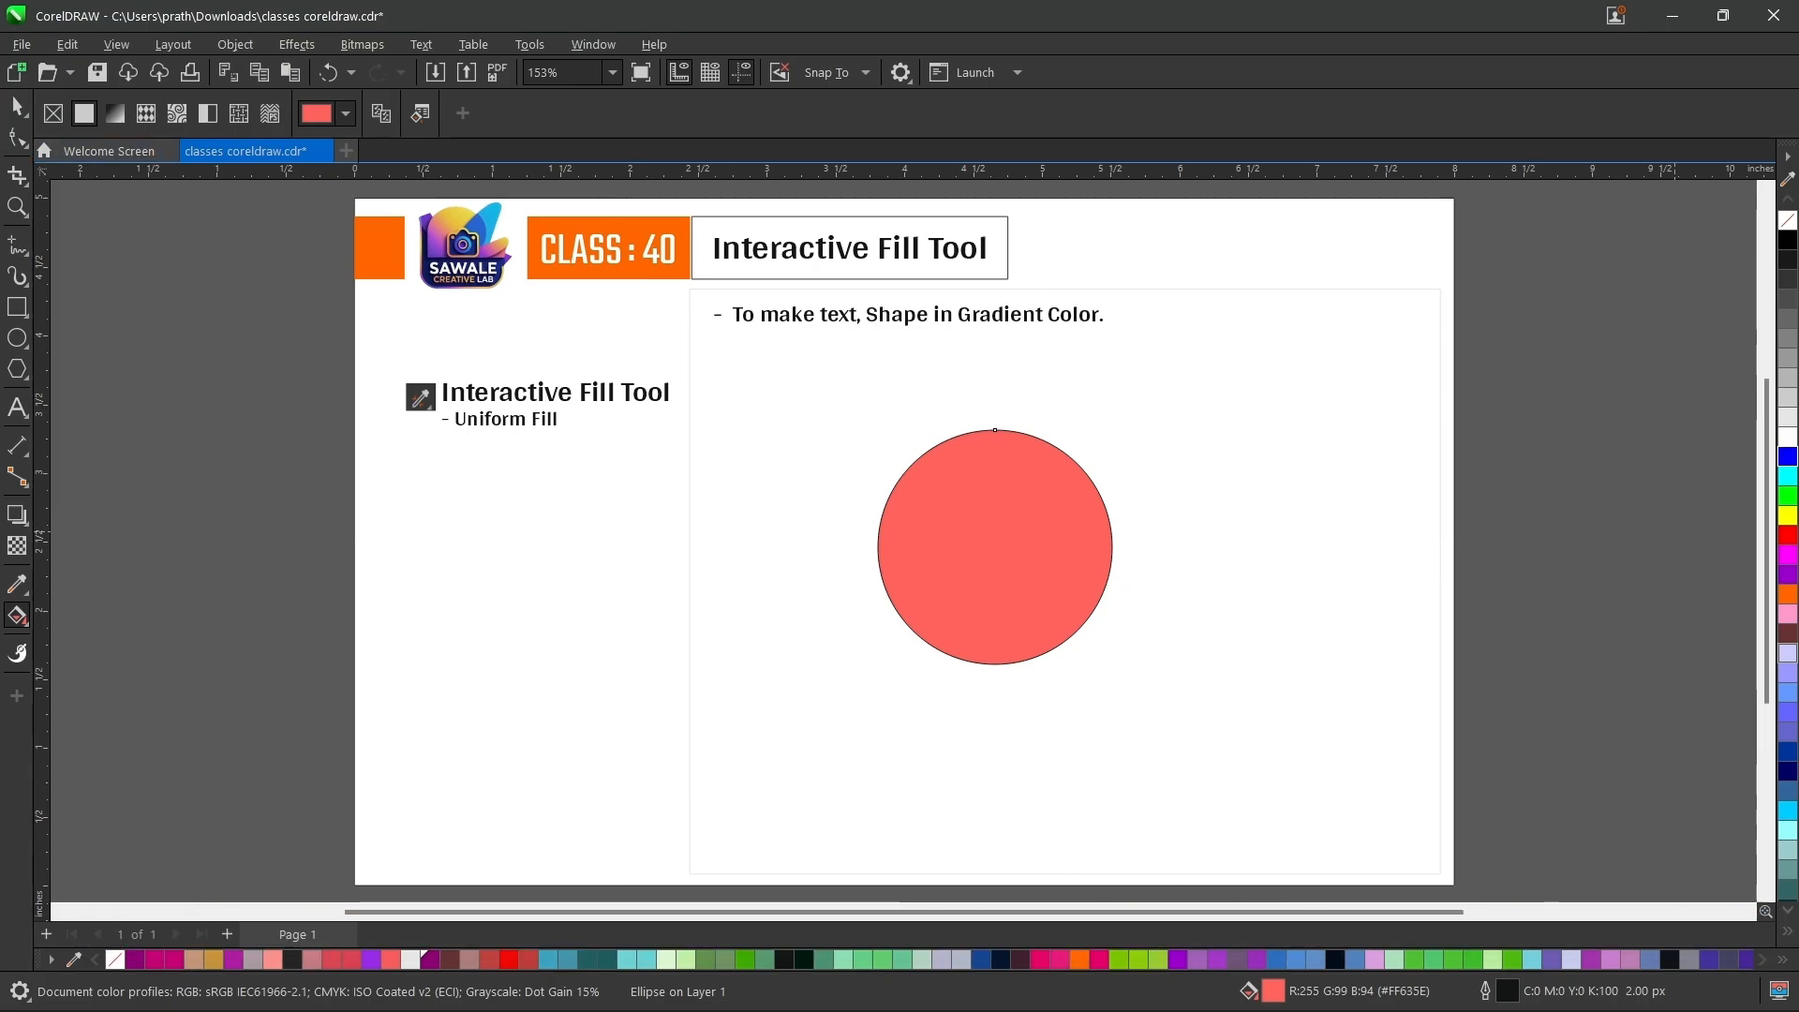
- Add the circle's coral fill colour to the Color Styles Palette and display that palette in the fill colour picker
click(346, 113)
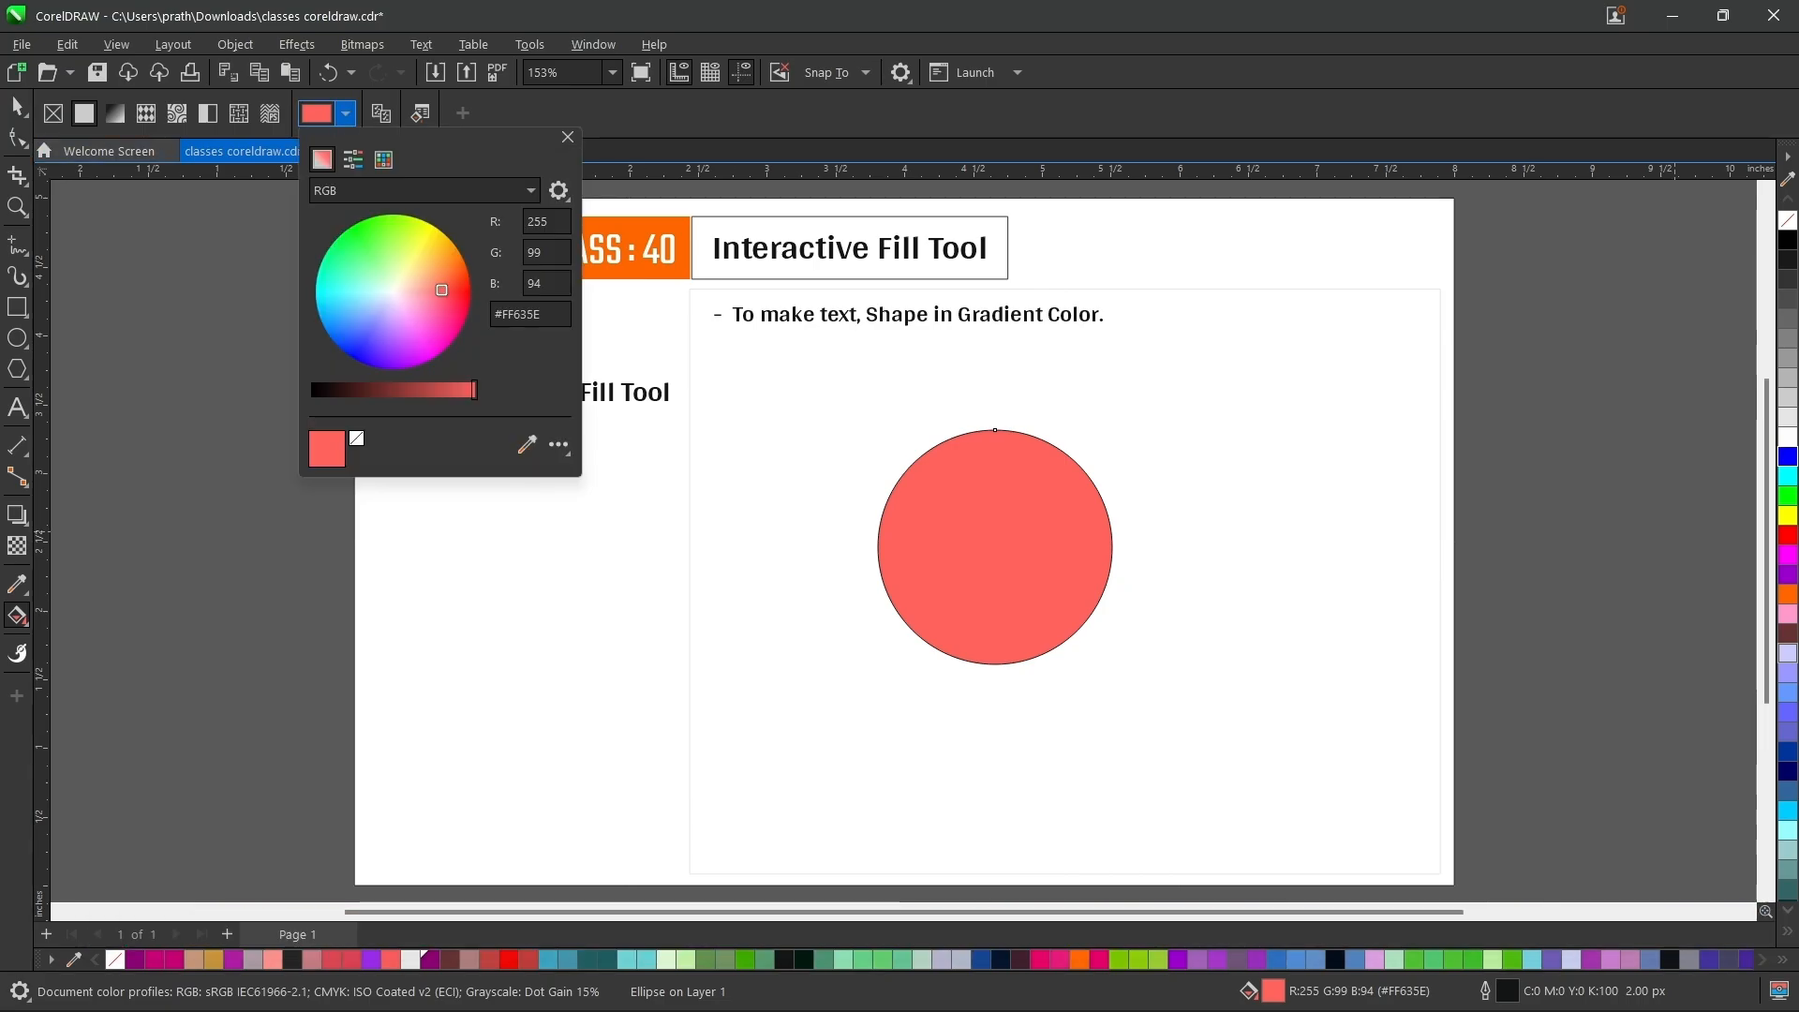
click(558, 444)
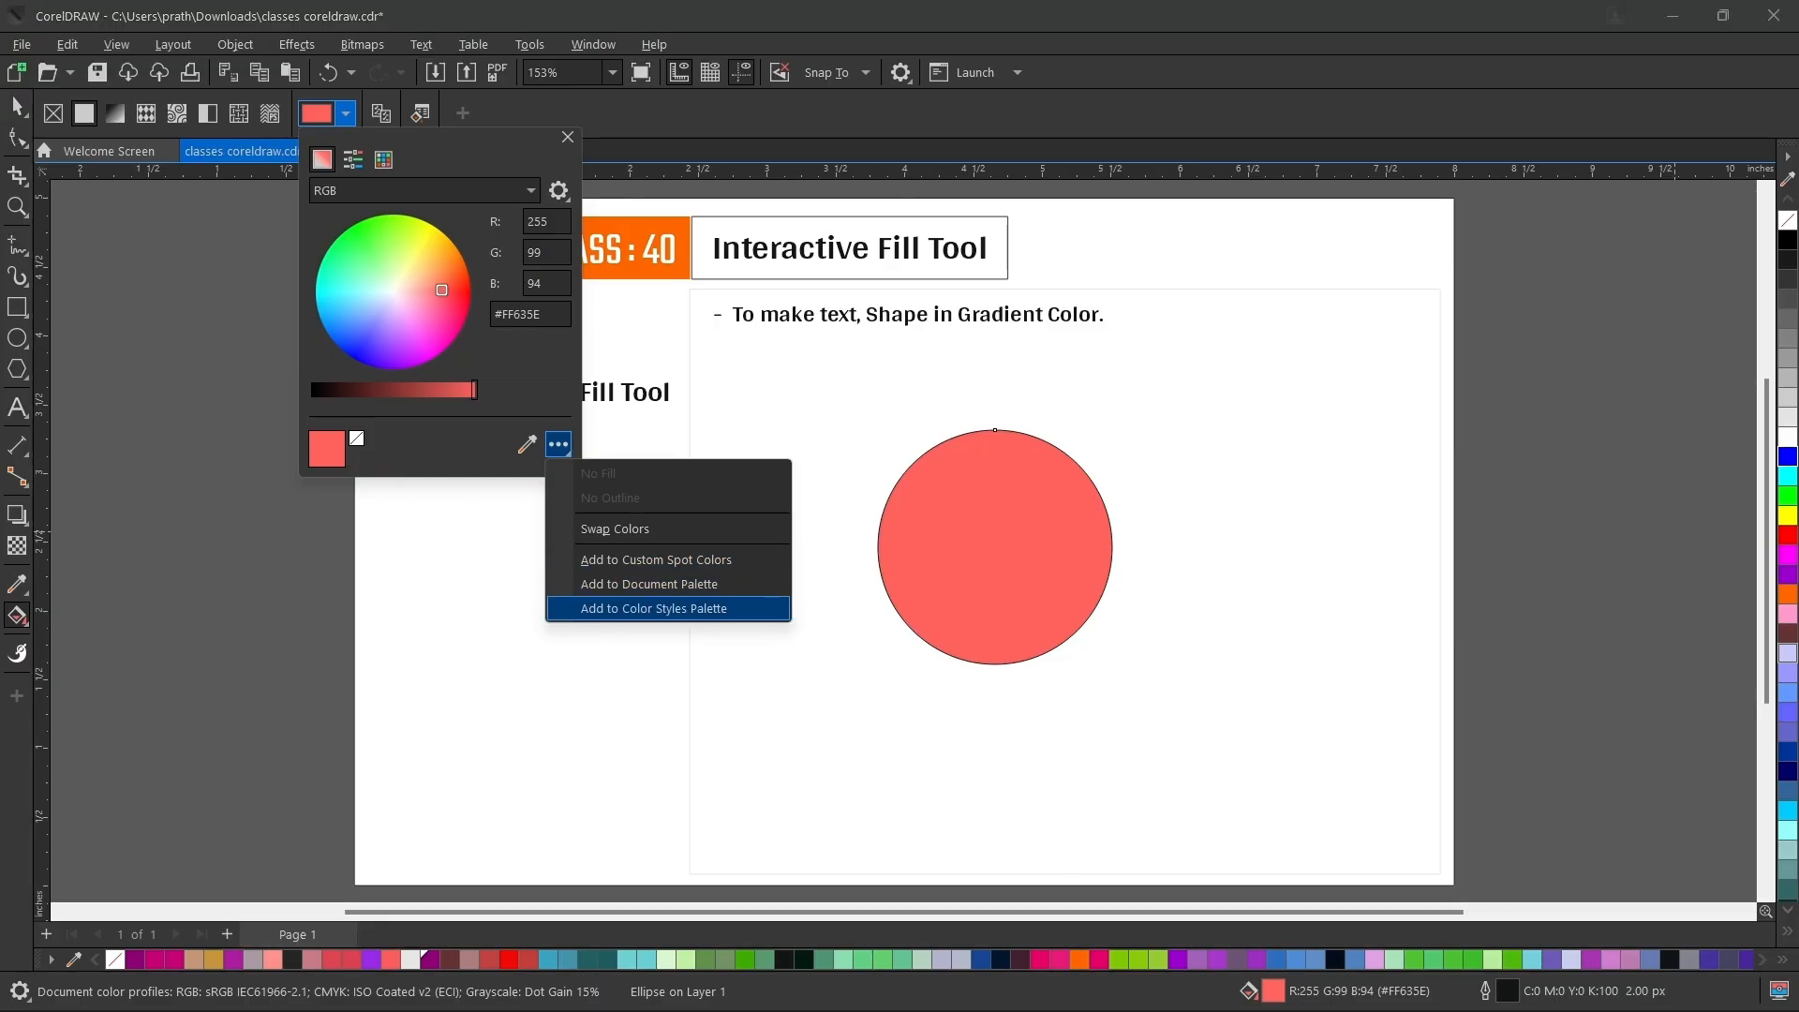
click(653, 608)
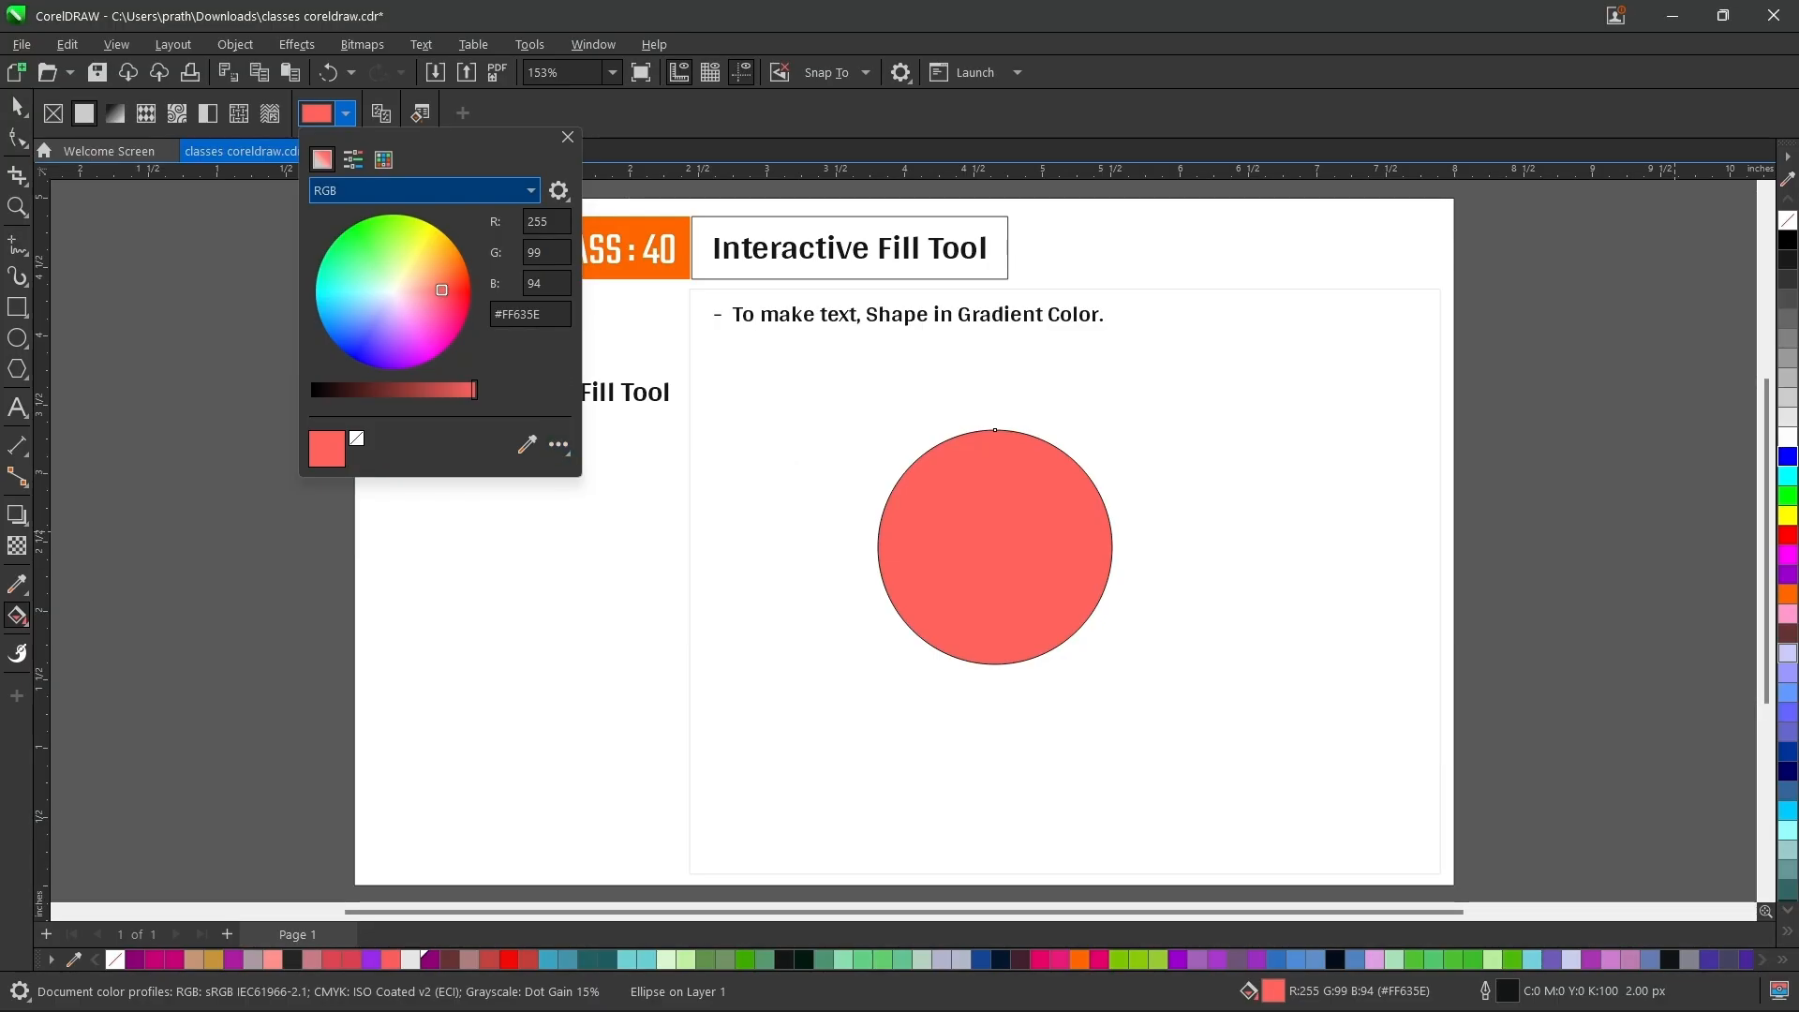
click(440, 190)
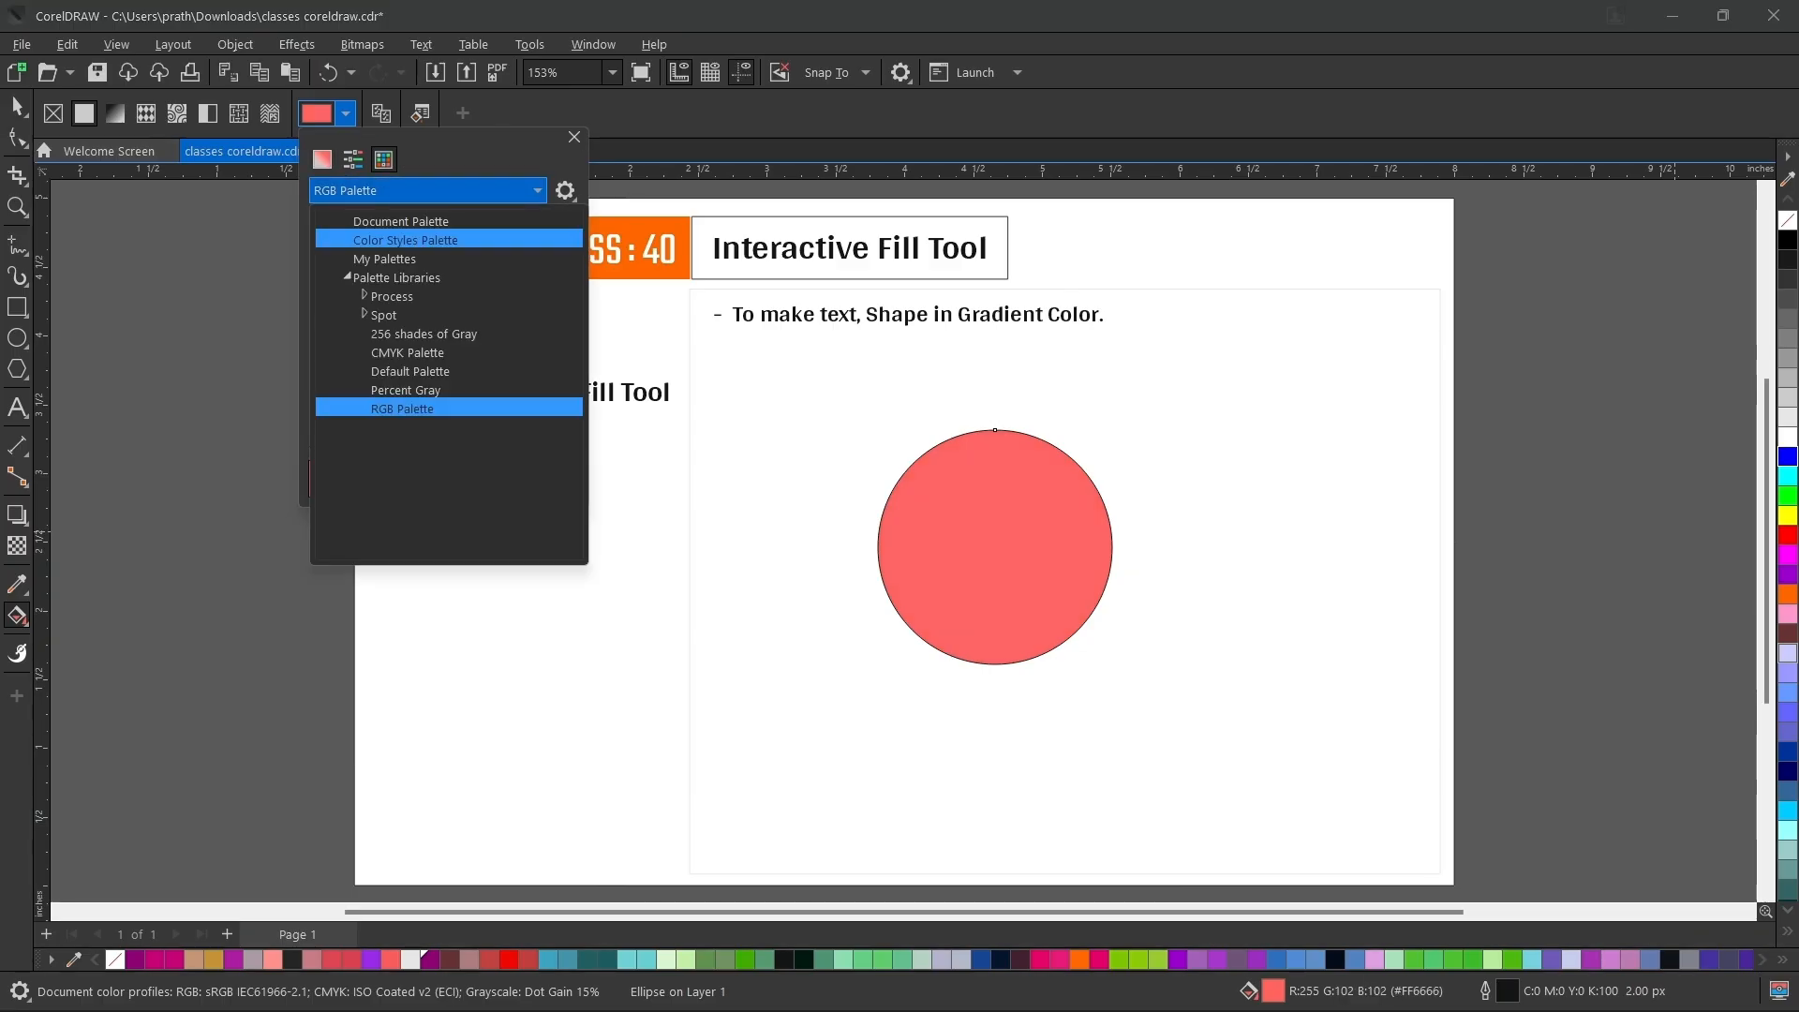
click(405, 240)
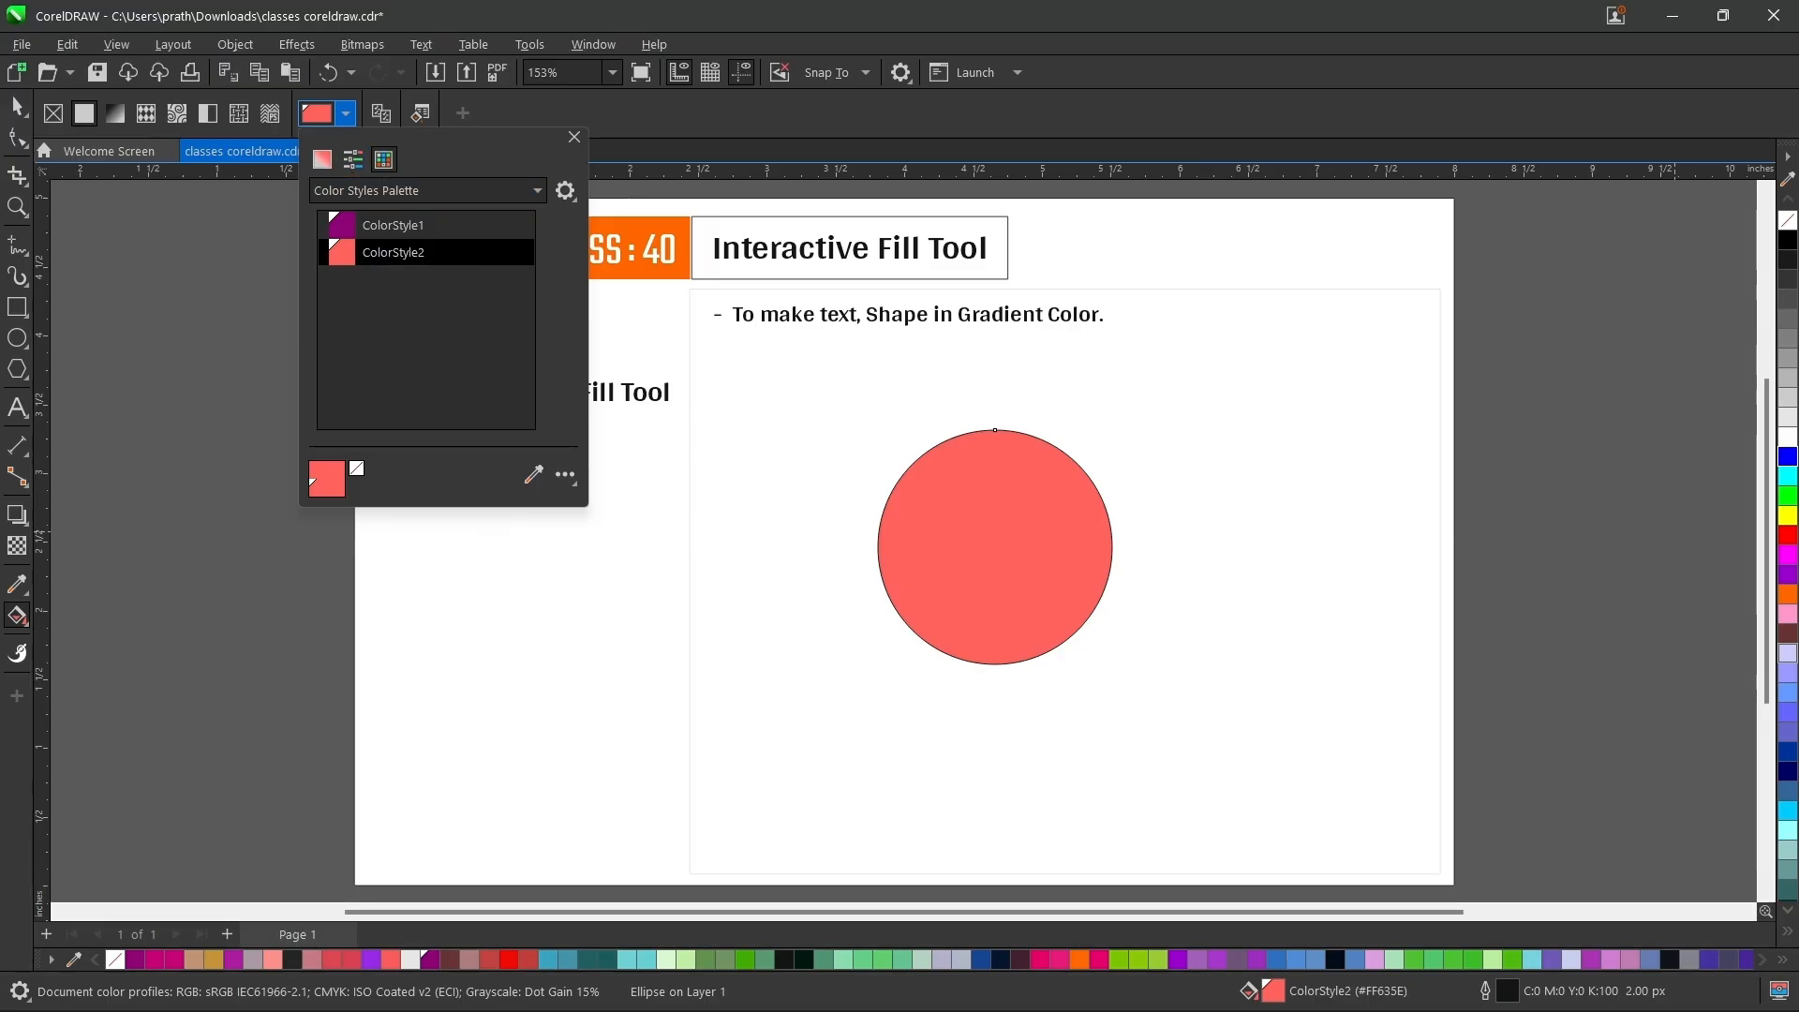
- Try mixing the circle's fill with the RGB colour sliders, using R 141 and G 204
click(353, 160)
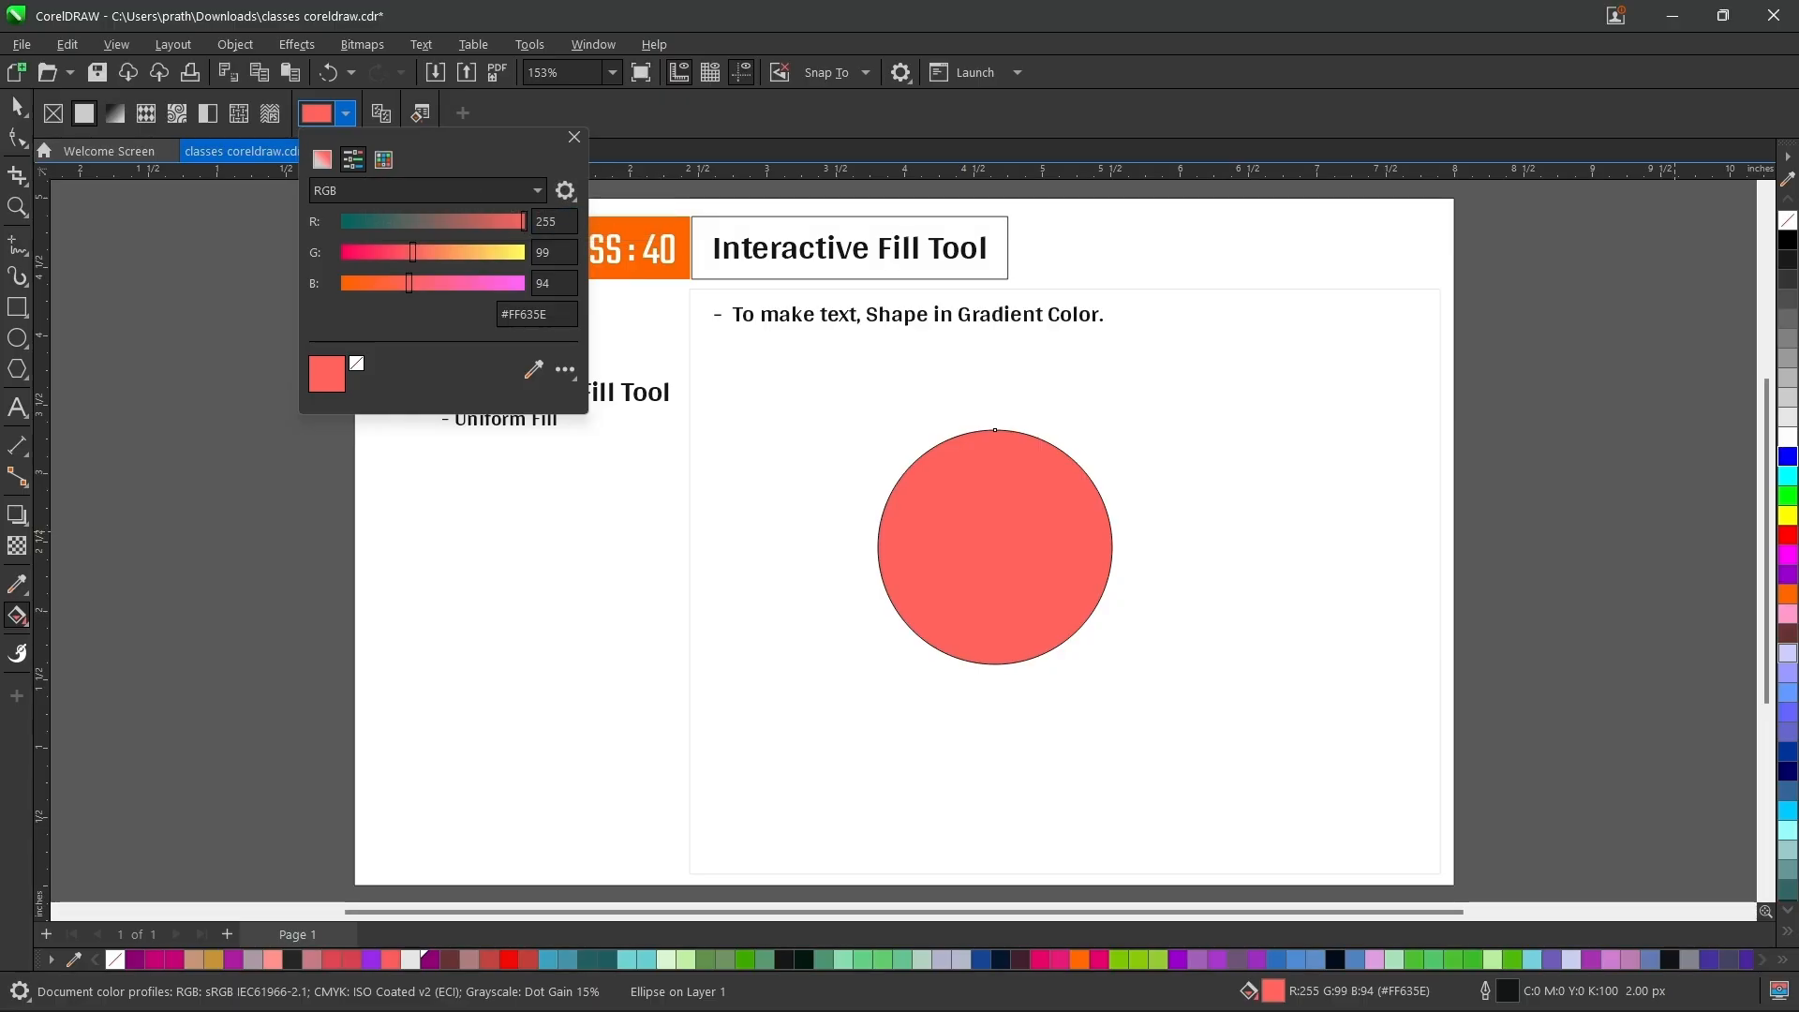
click(444, 222)
click(488, 252)
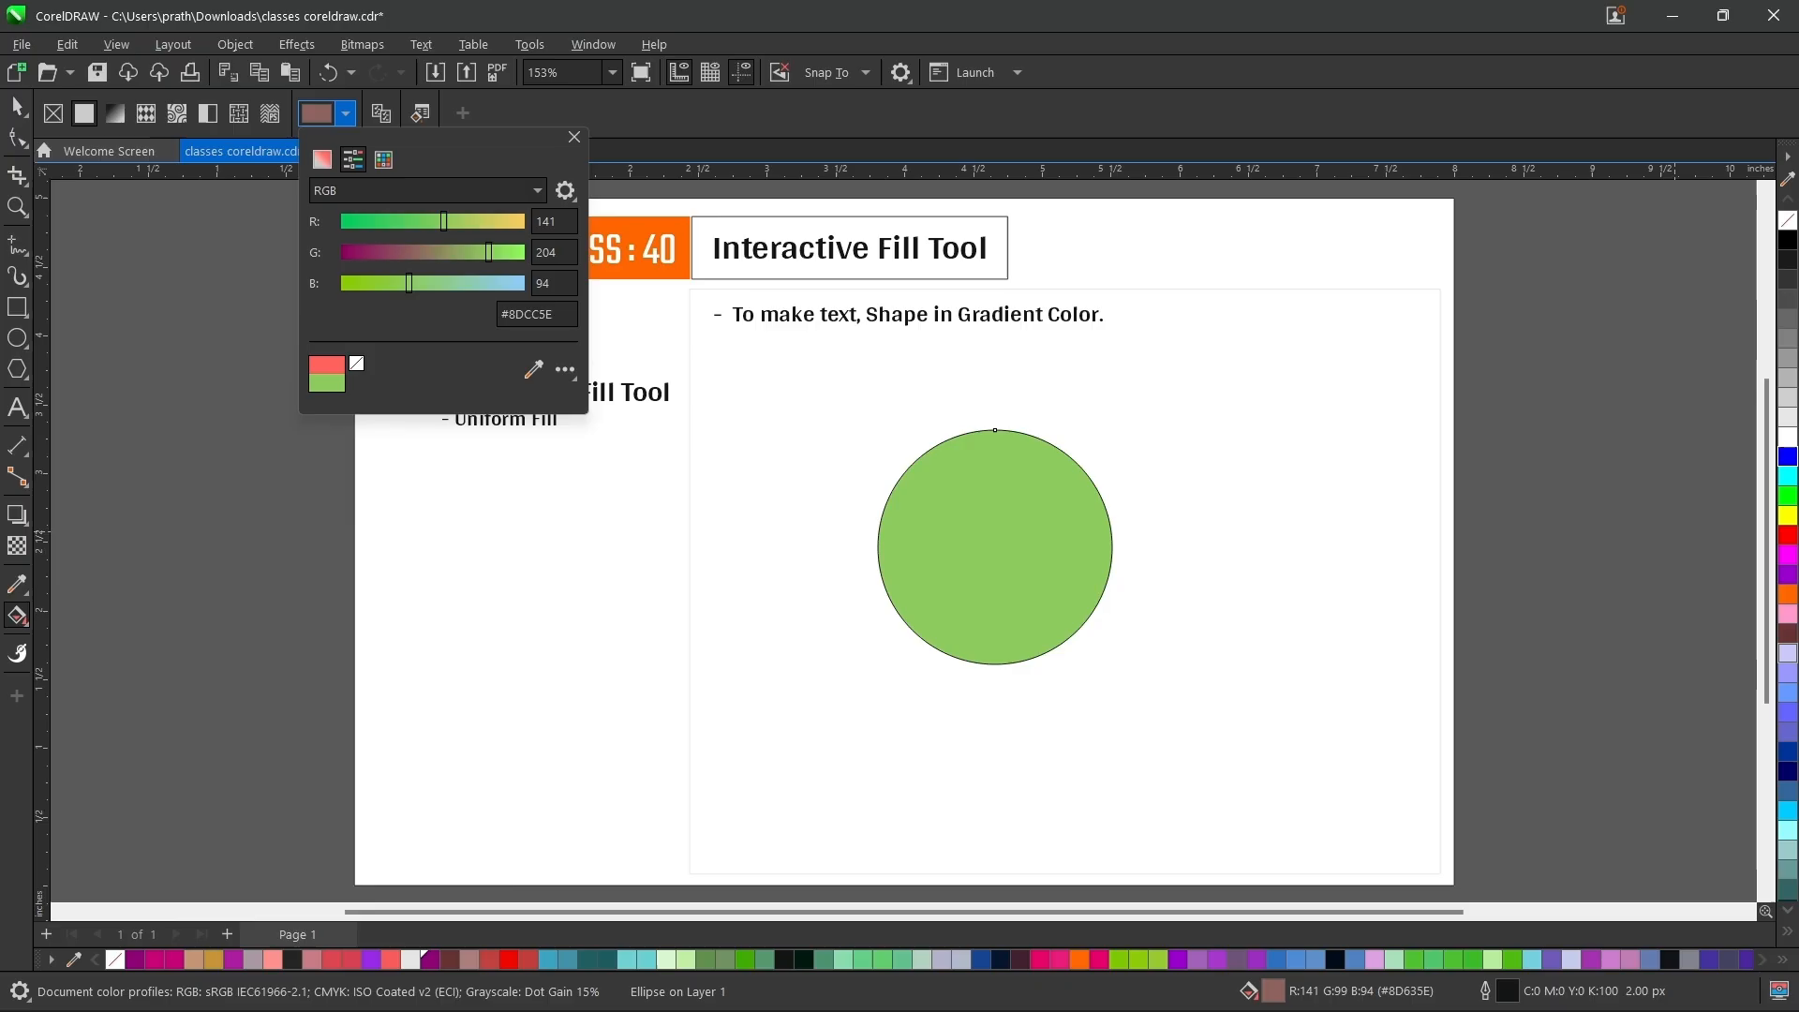
- Switch the colour palettes view to the CMYK Palette and fill the circle with Deep Pink
click(383, 160)
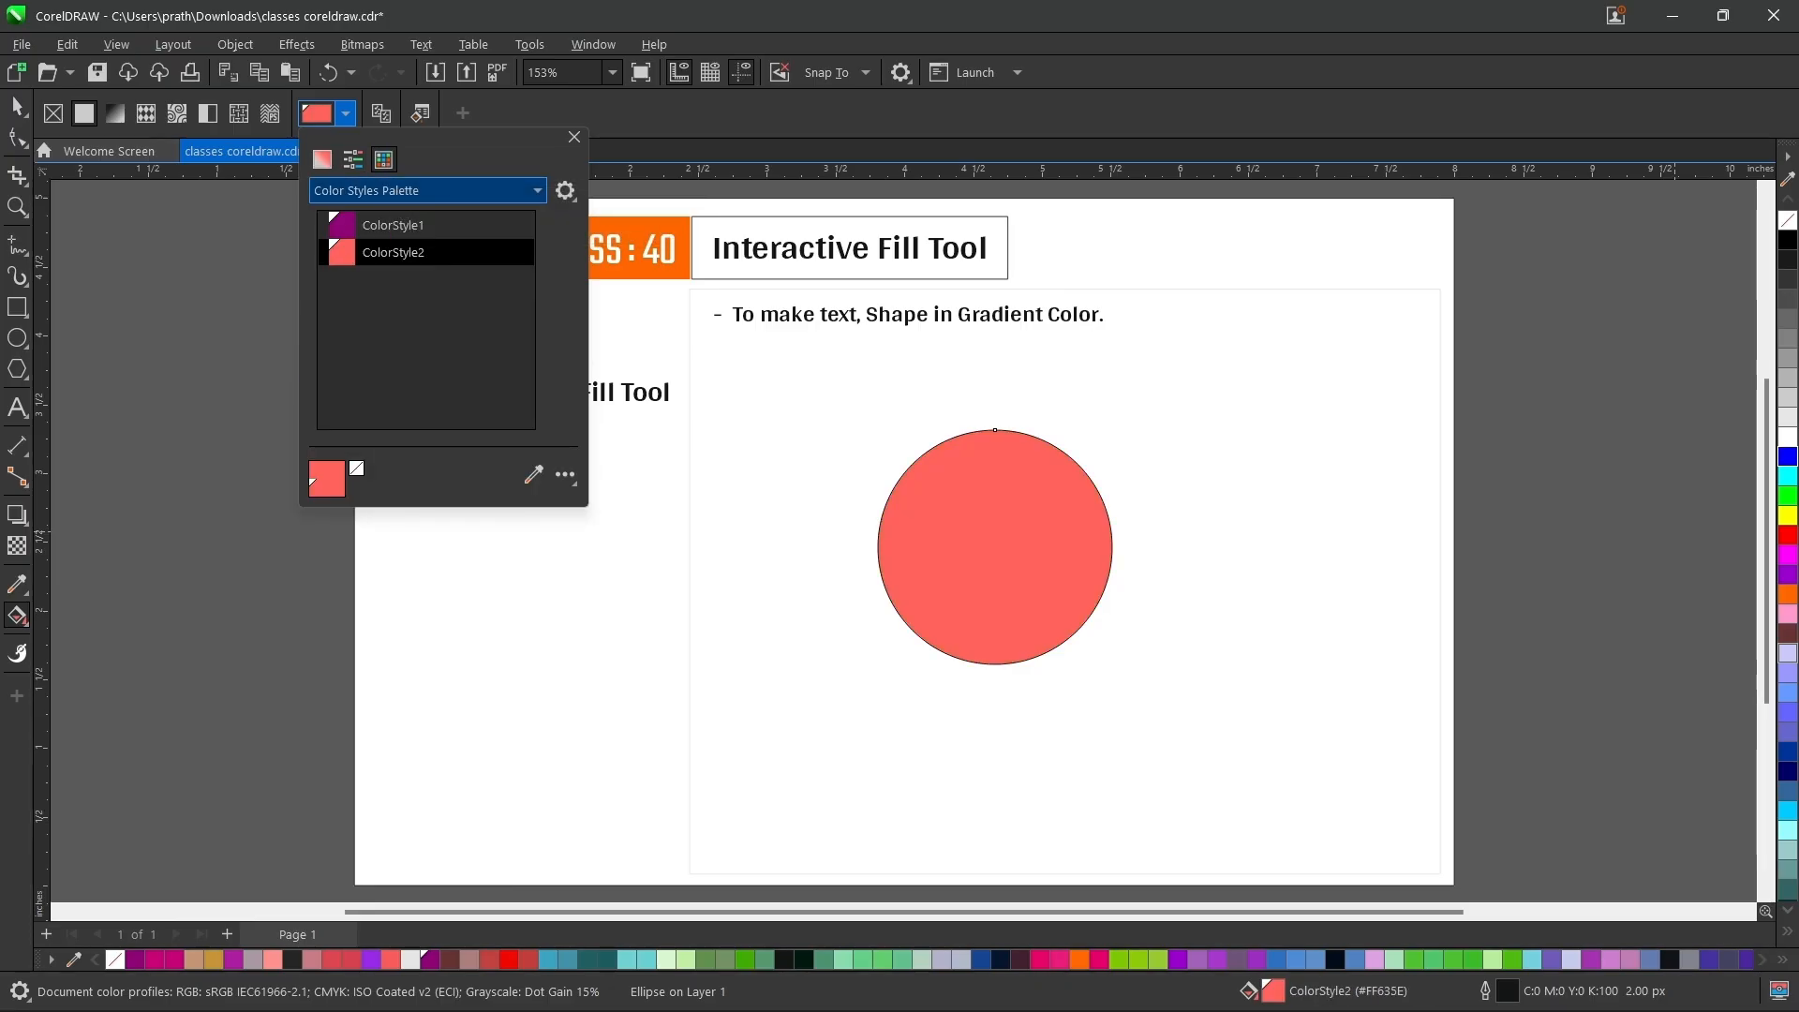
click(525, 191)
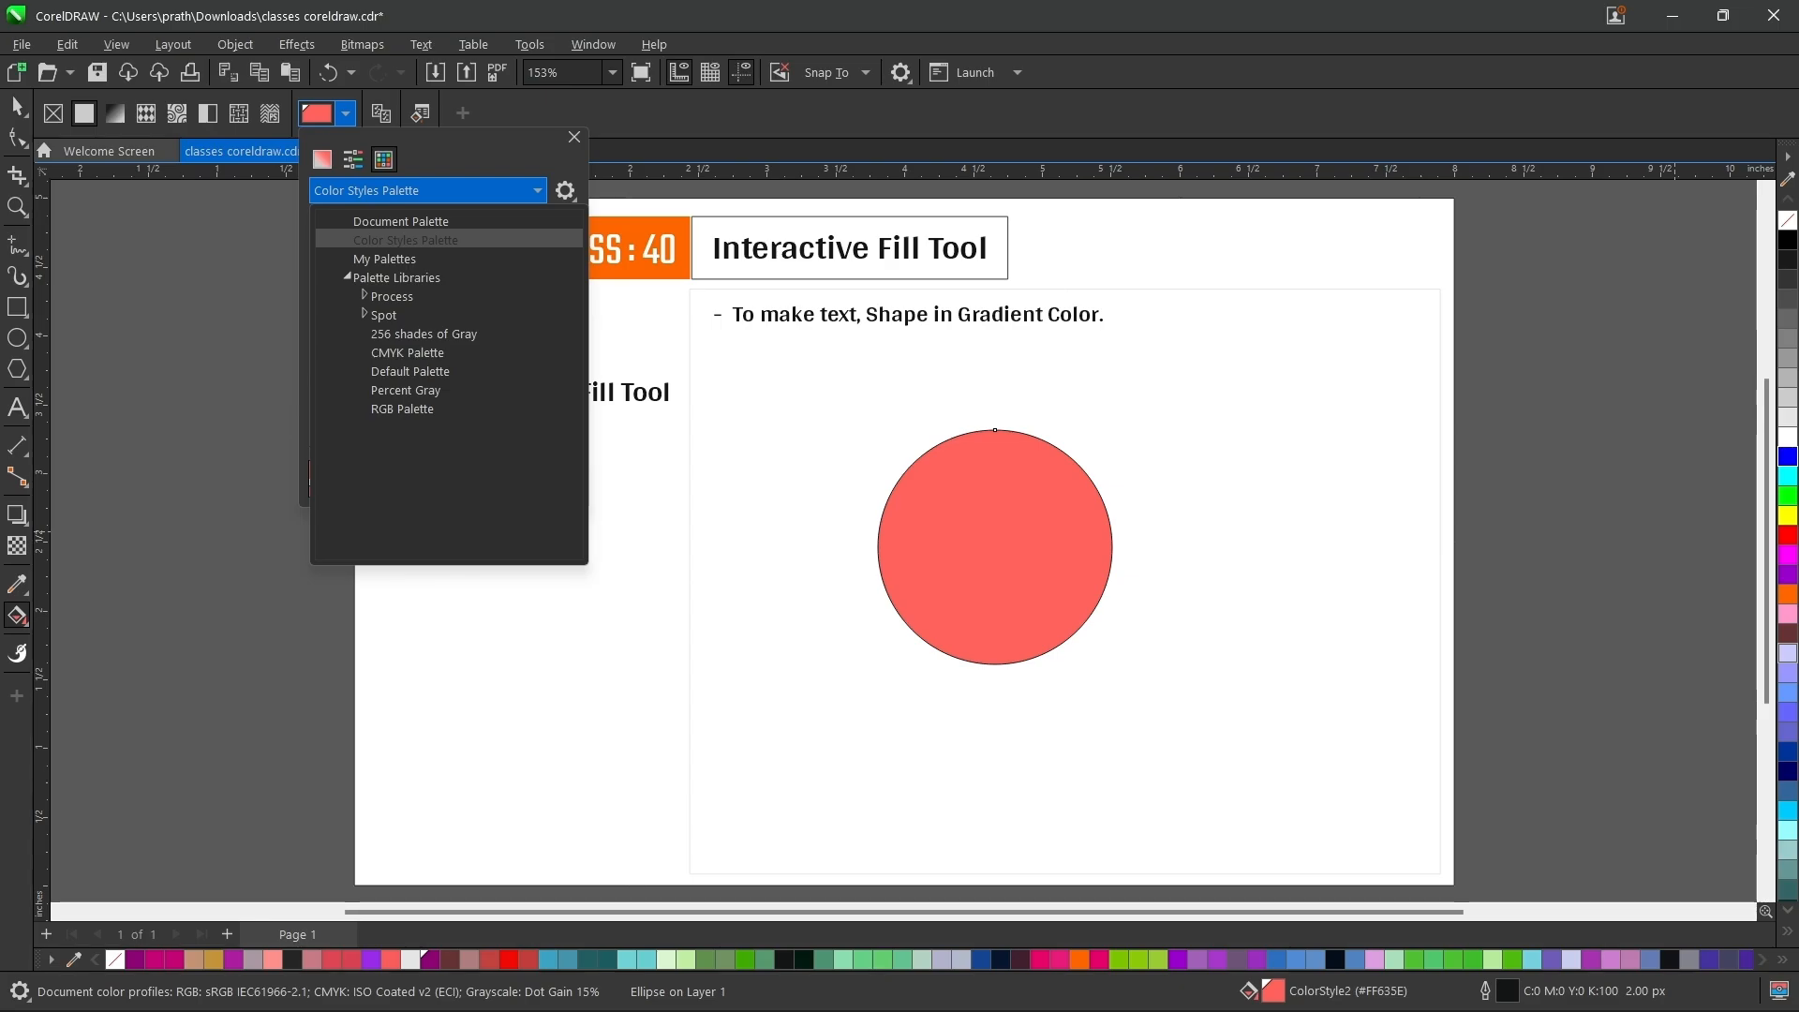
click(408, 352)
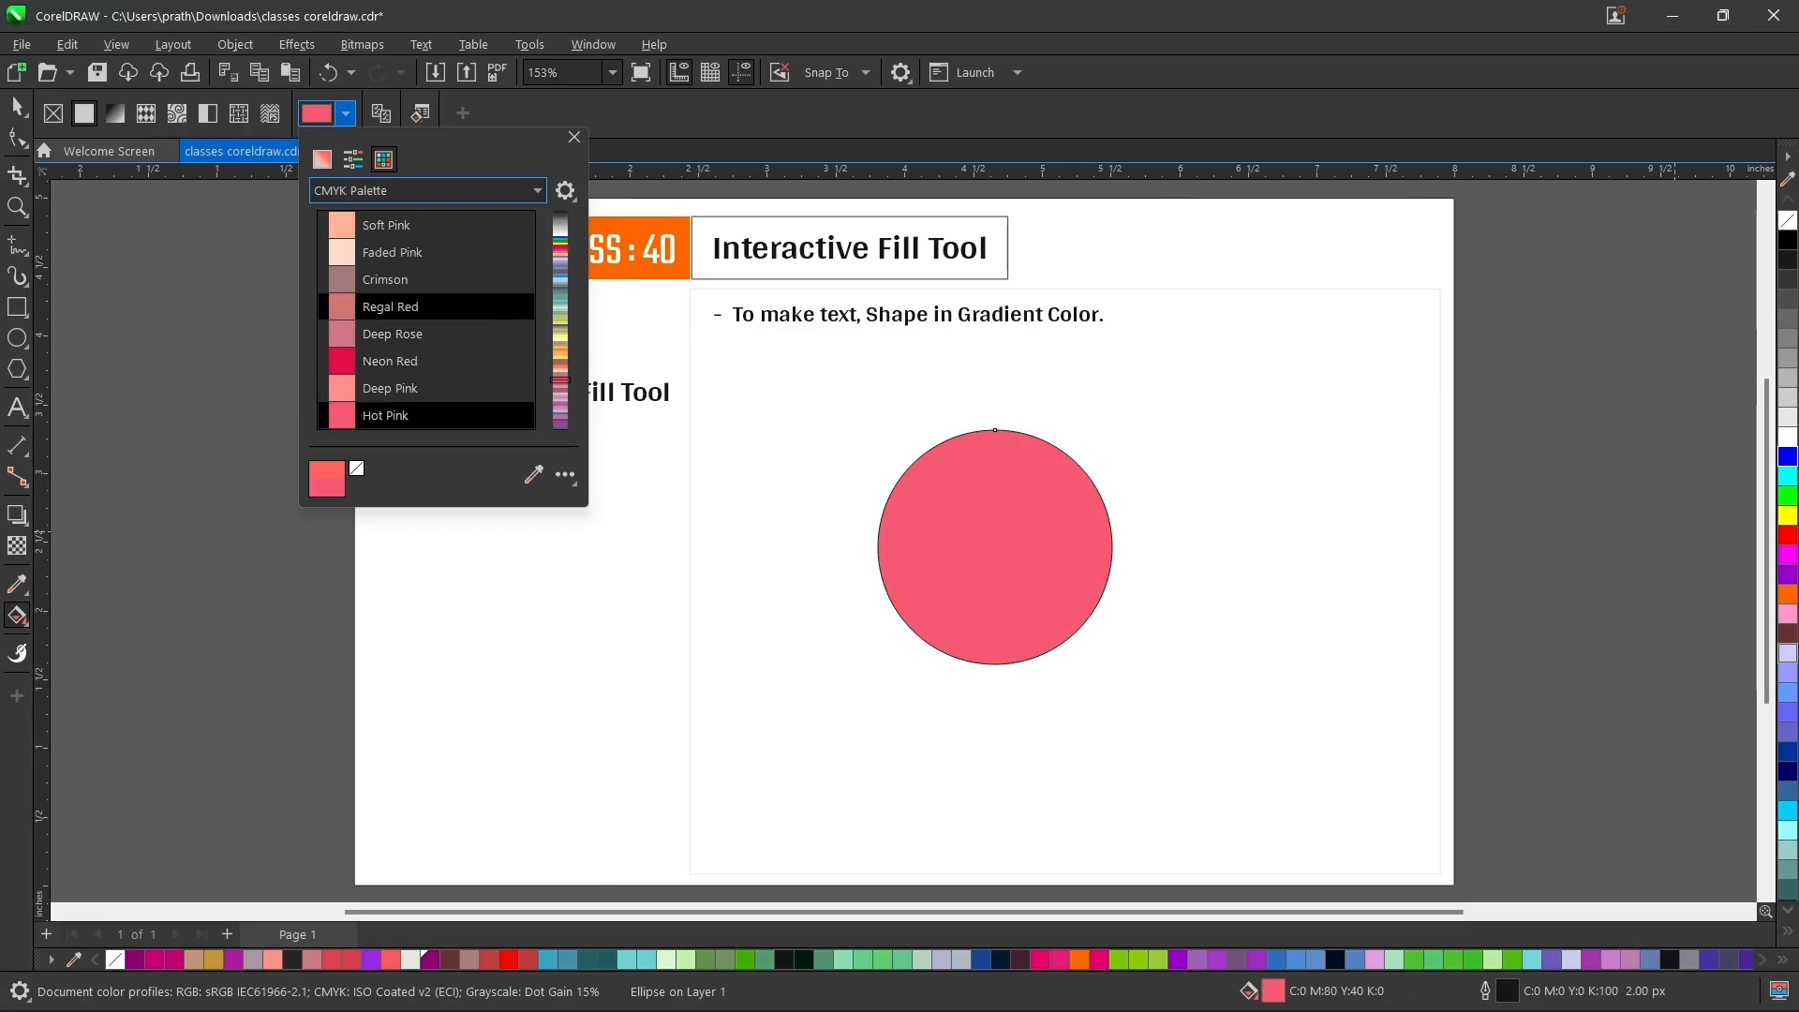
scroll(426, 306, down, 2)
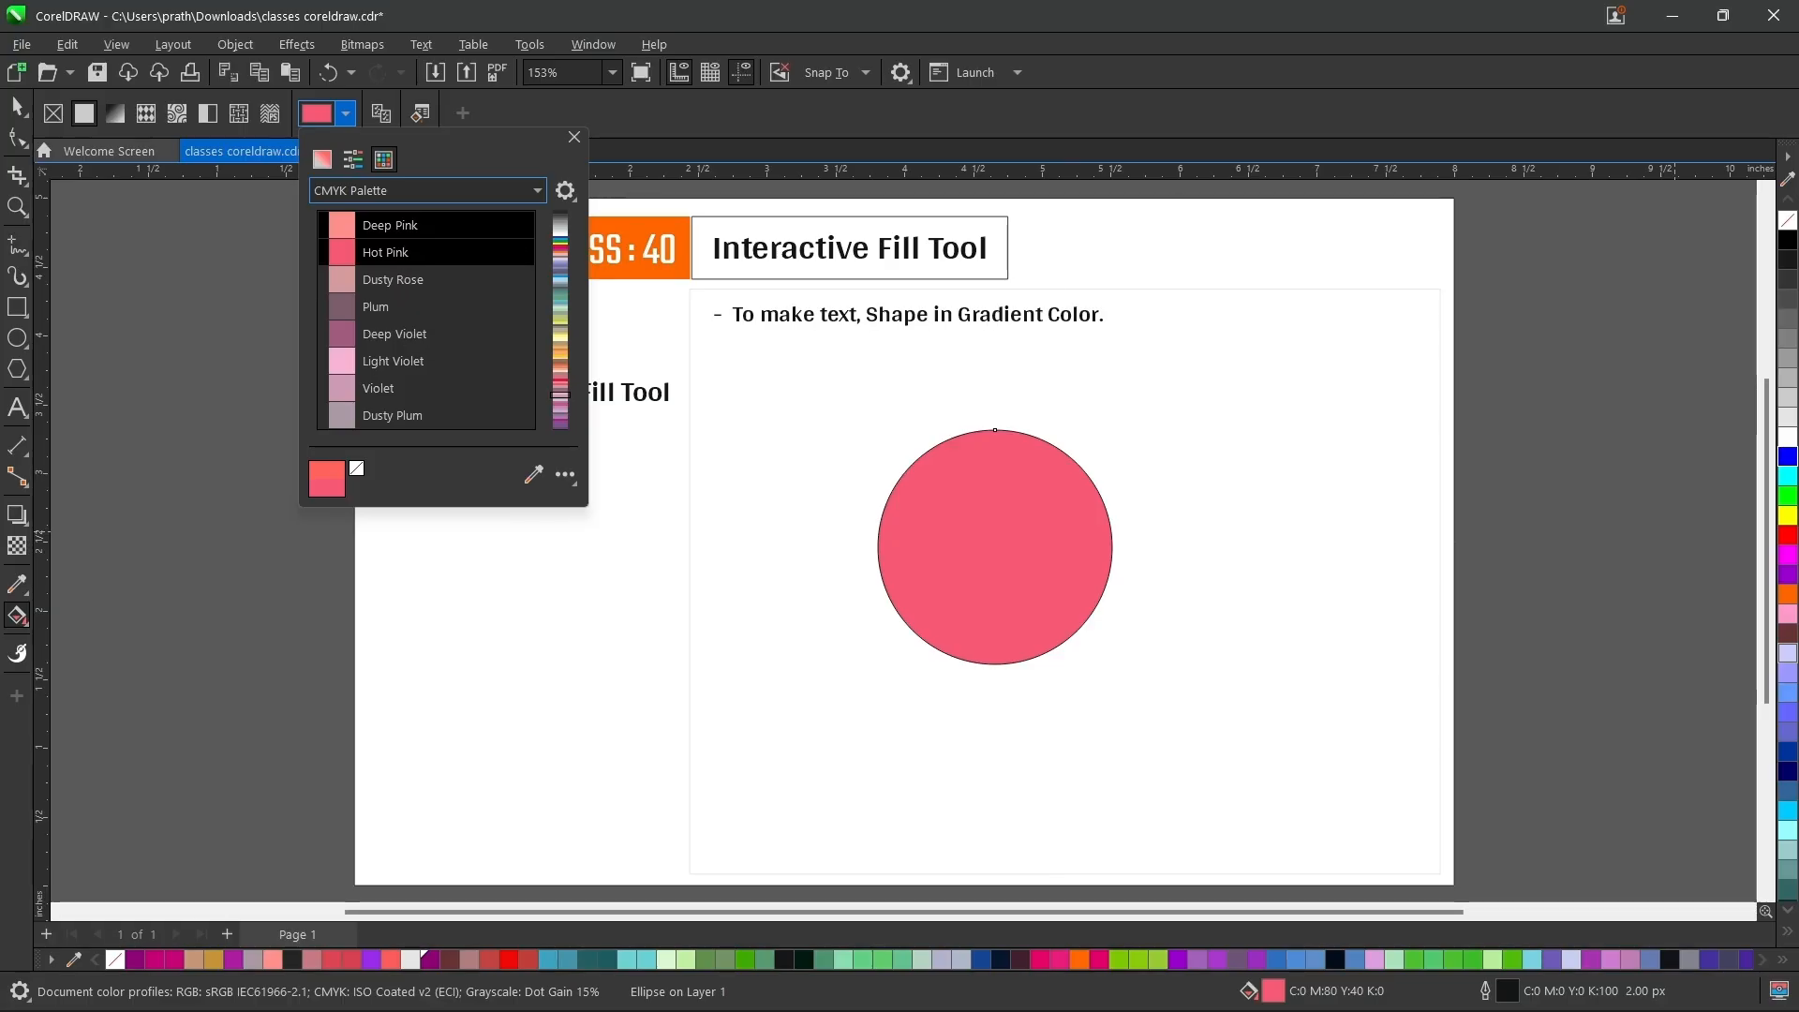
click(389, 225)
scroll(426, 319, down, 2)
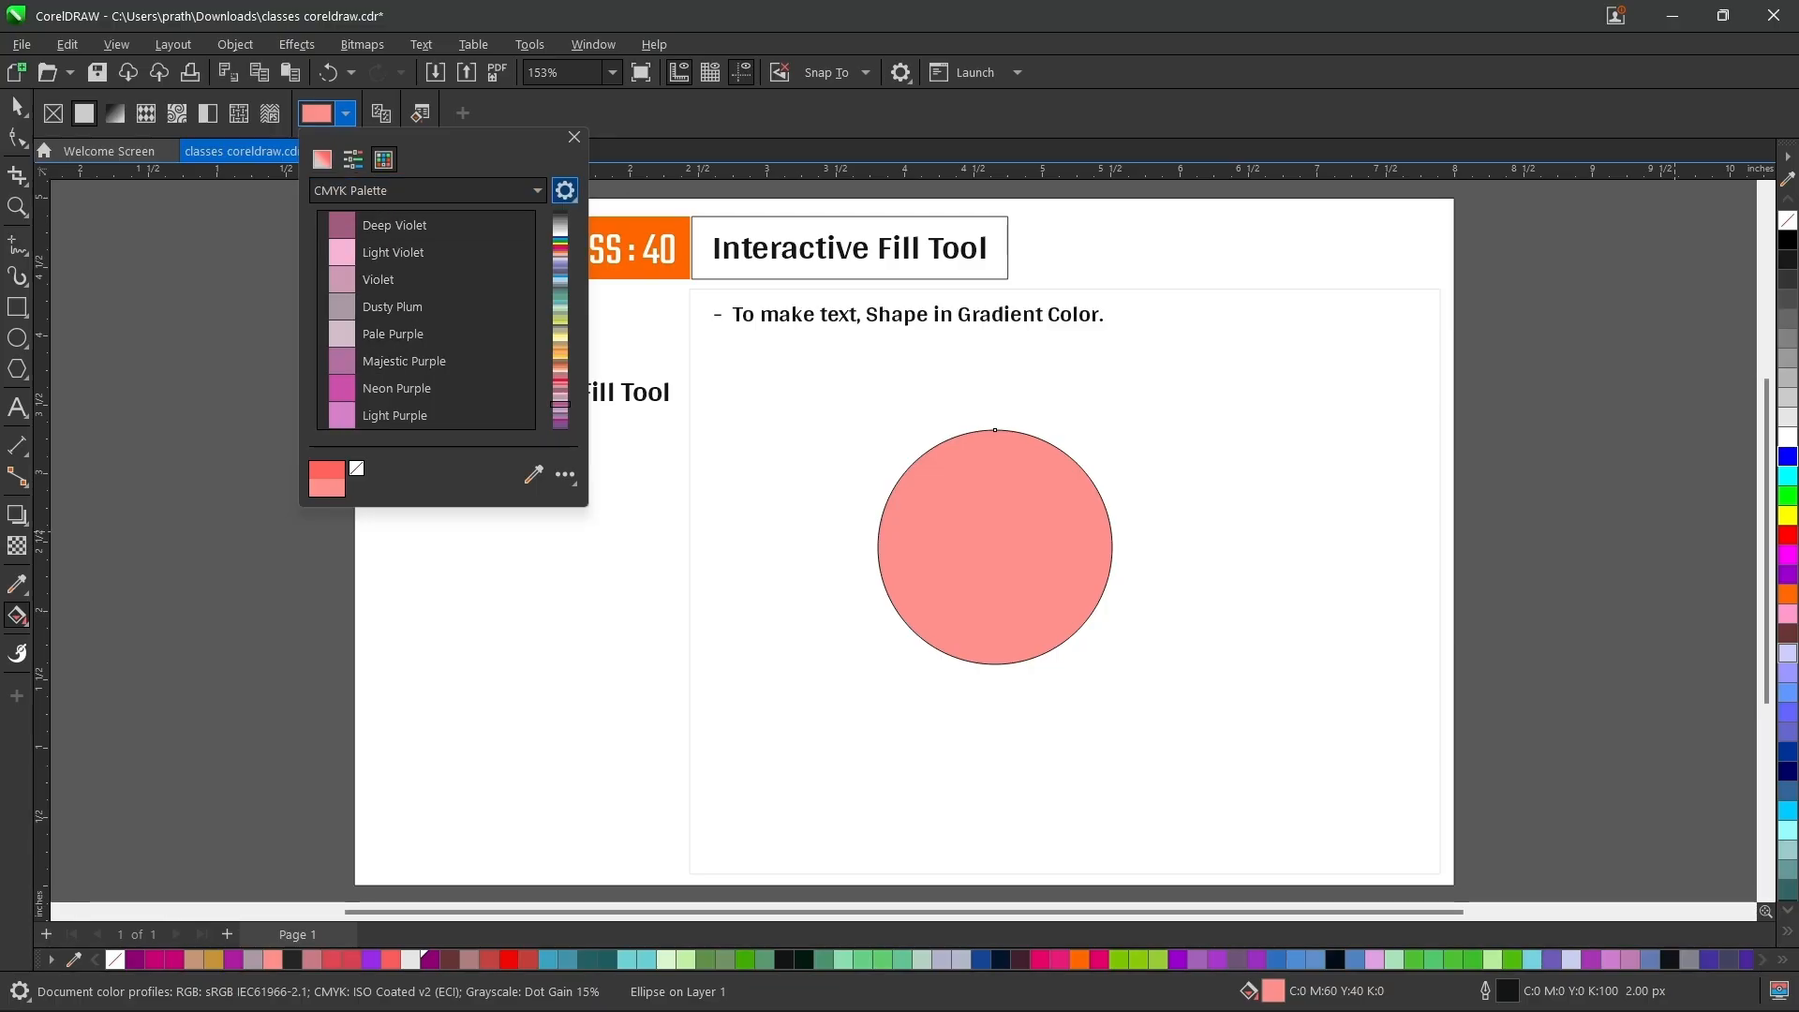
- View the Open Palette dialog for loading custom palettes and close it without choosing a file
click(565, 190)
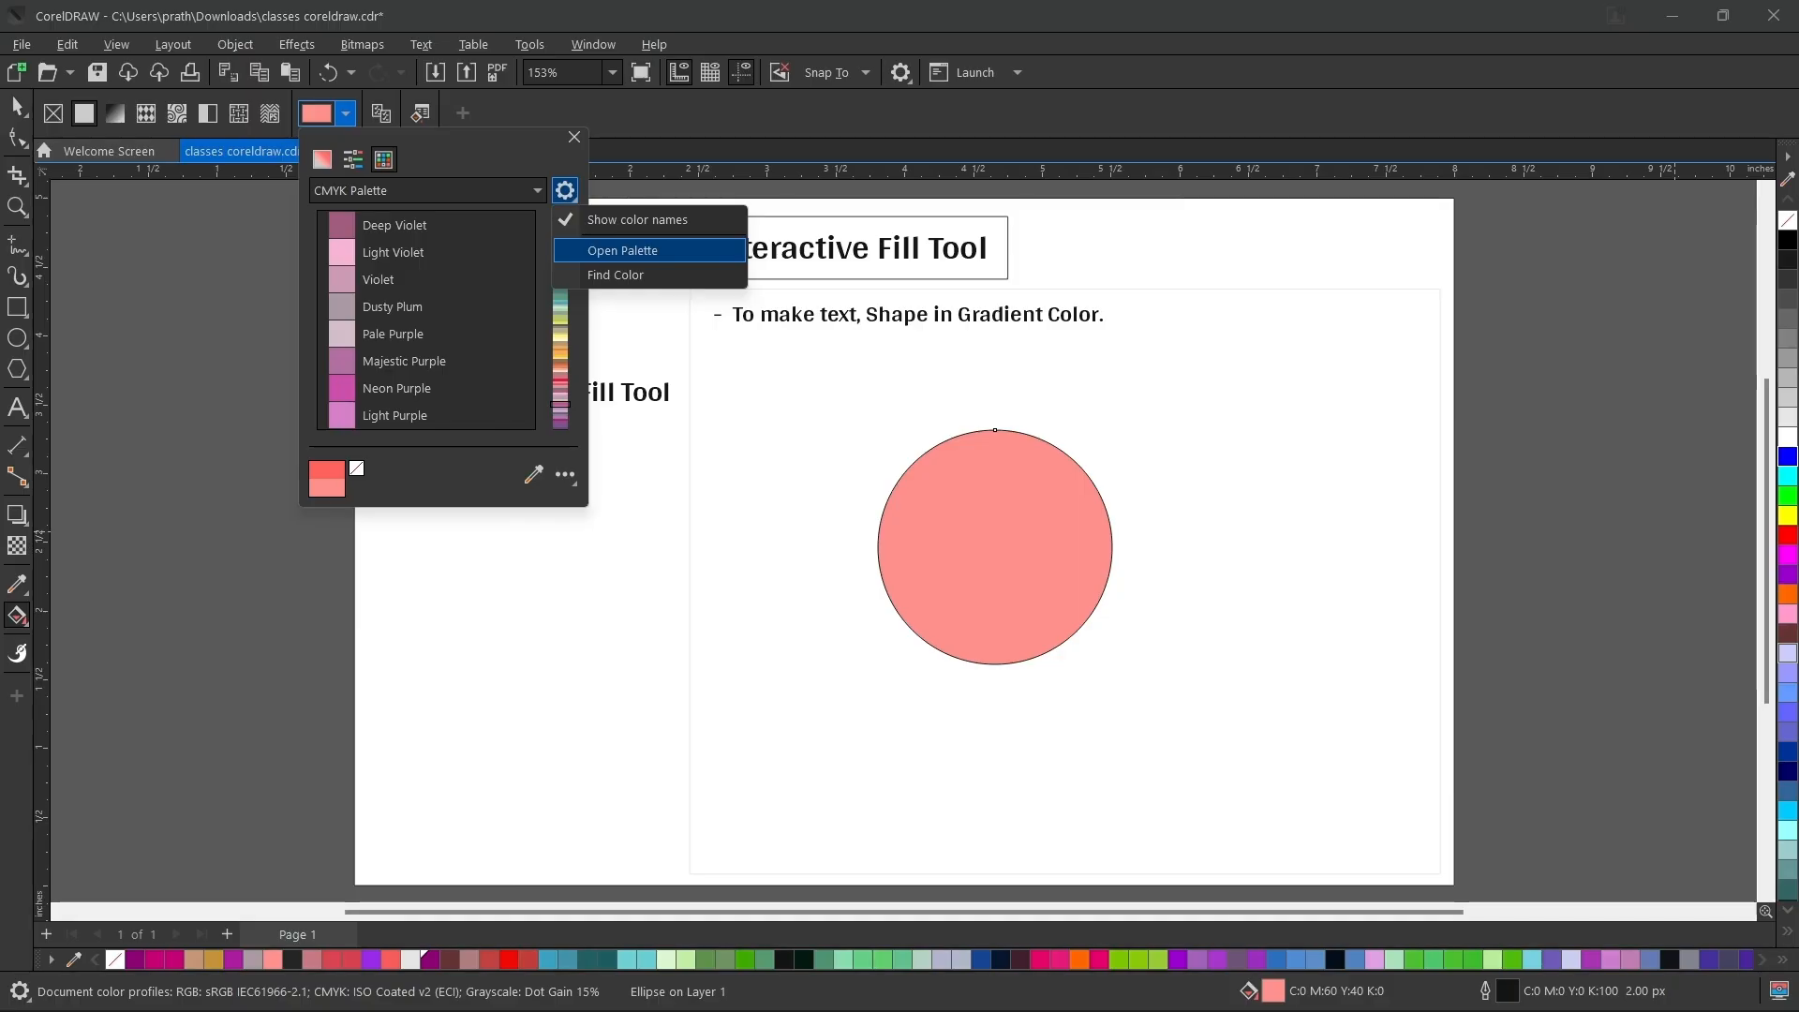
click(622, 251)
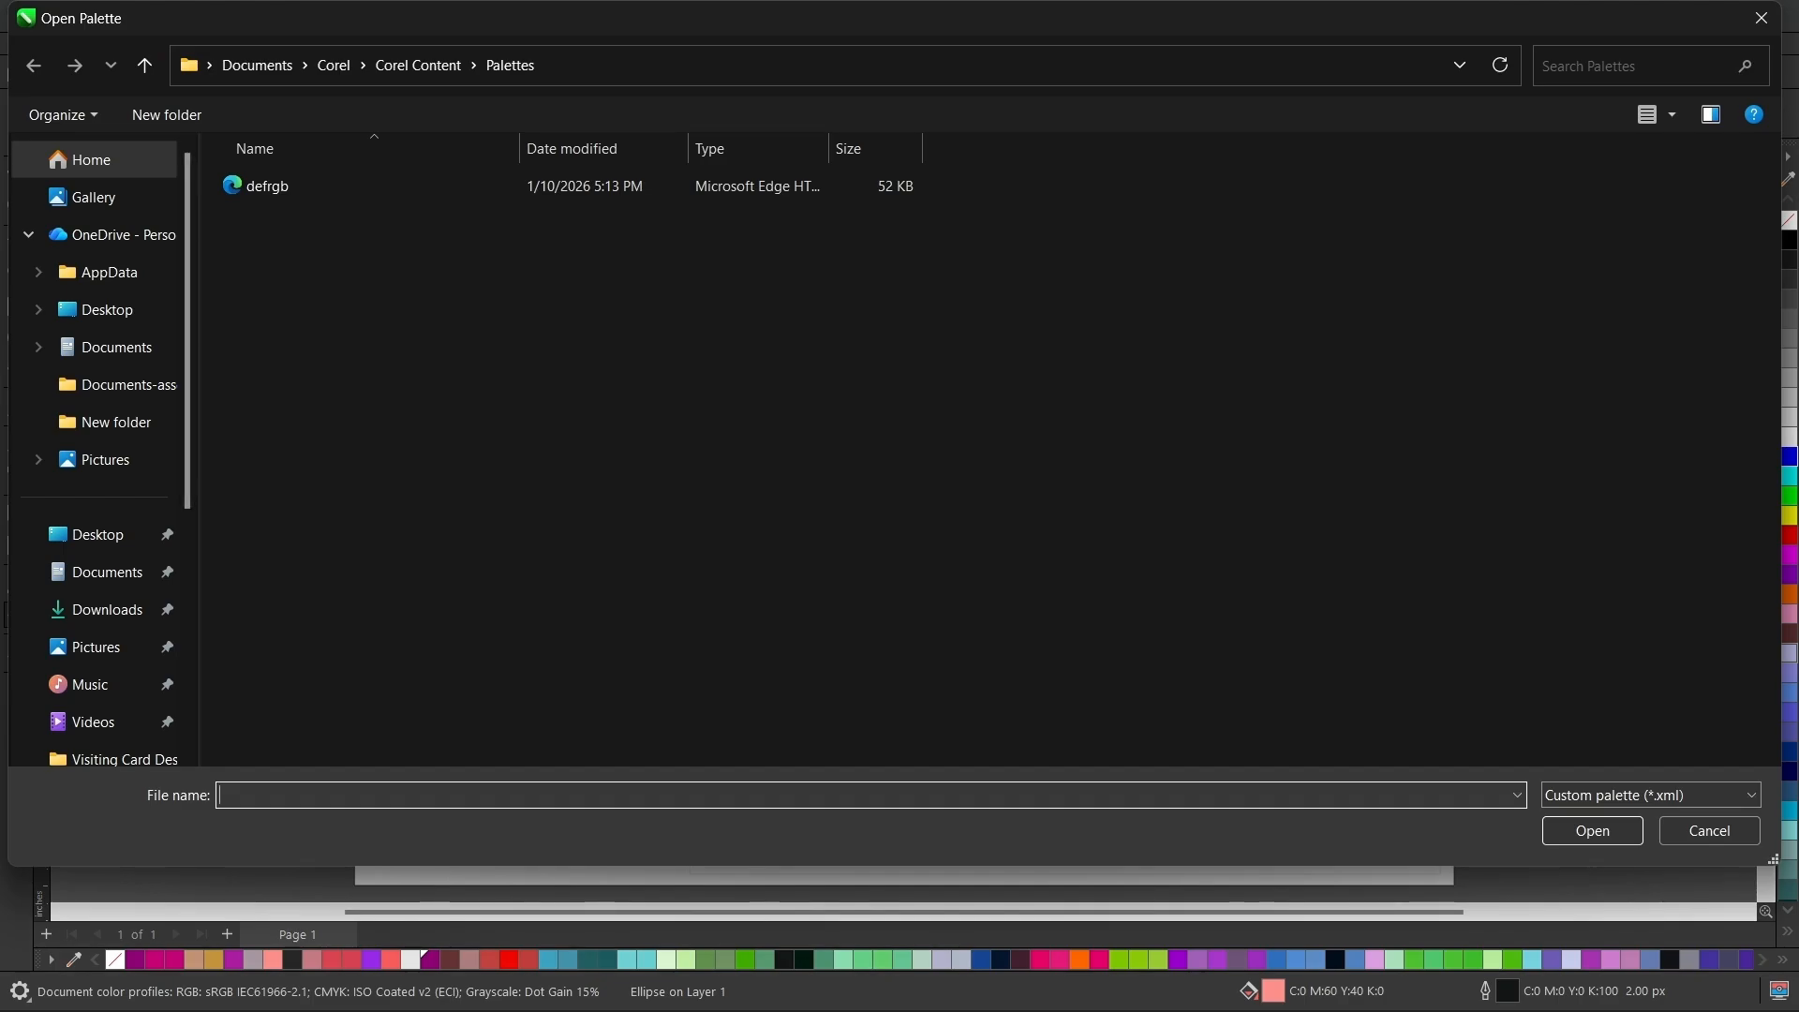
click(1708, 831)
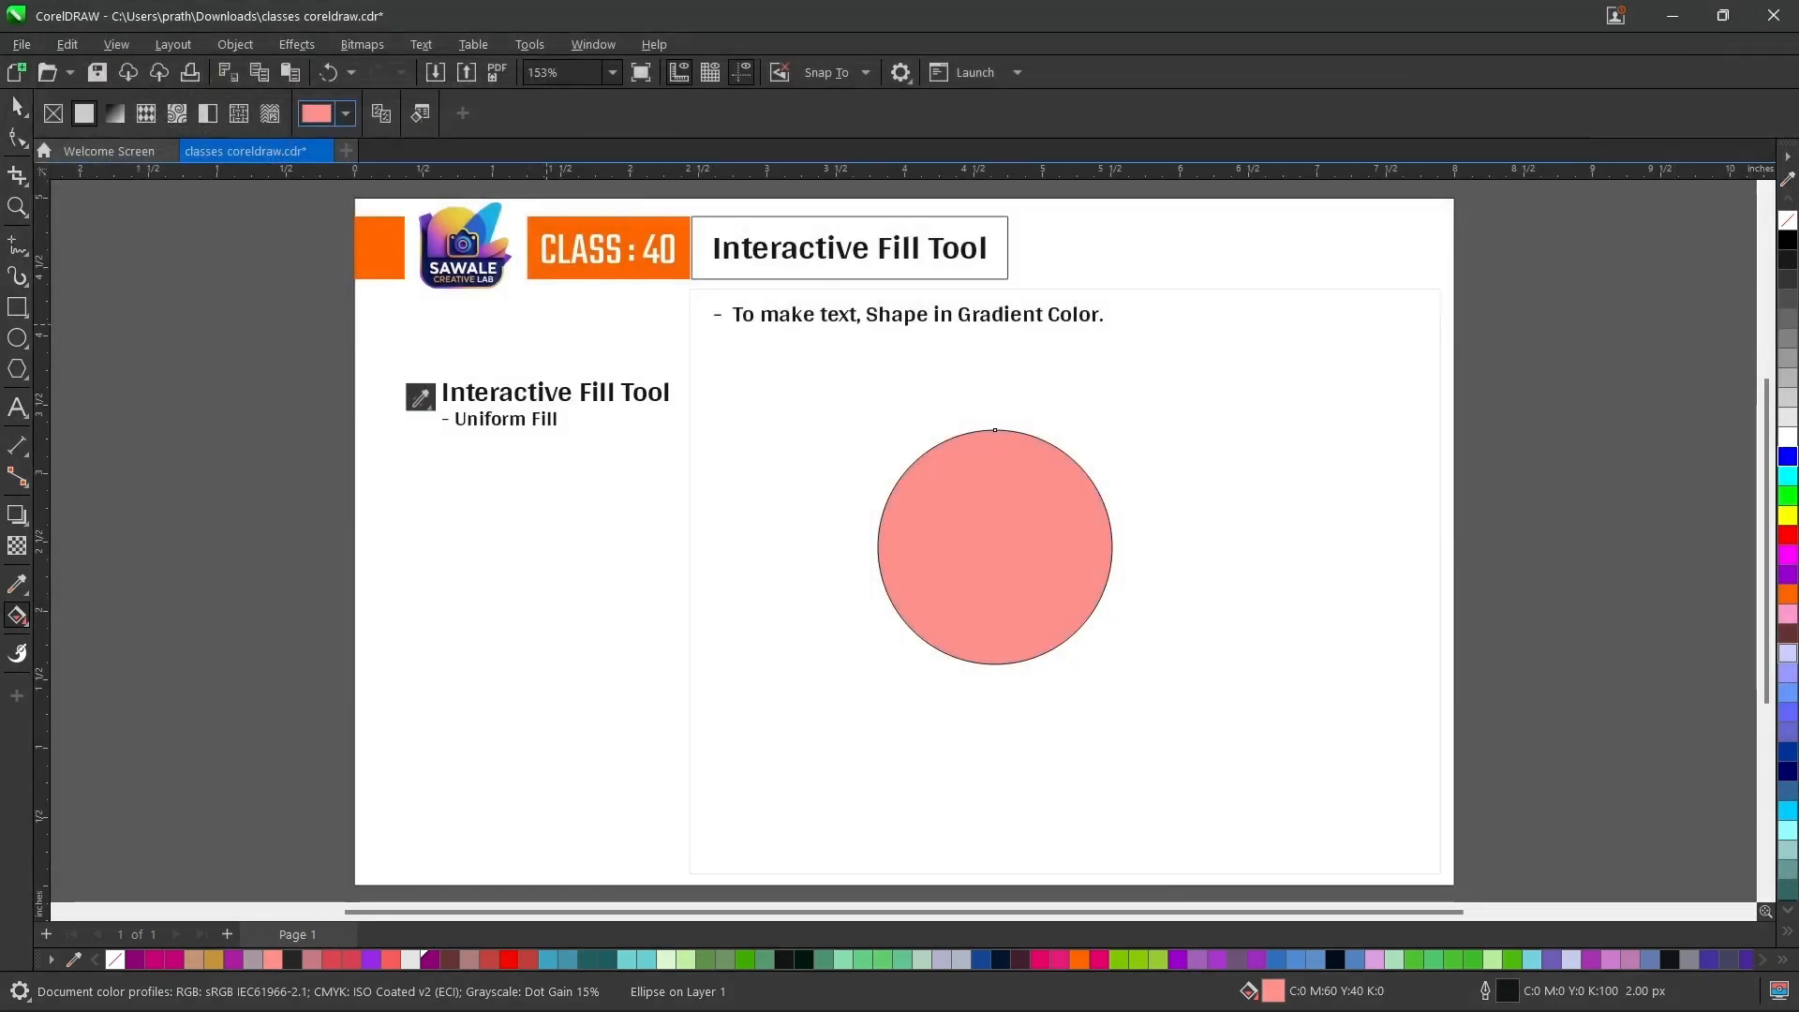
- Find the colour Yellow by name in the CMYK Palette and apply it as the circle's fill
click(346, 113)
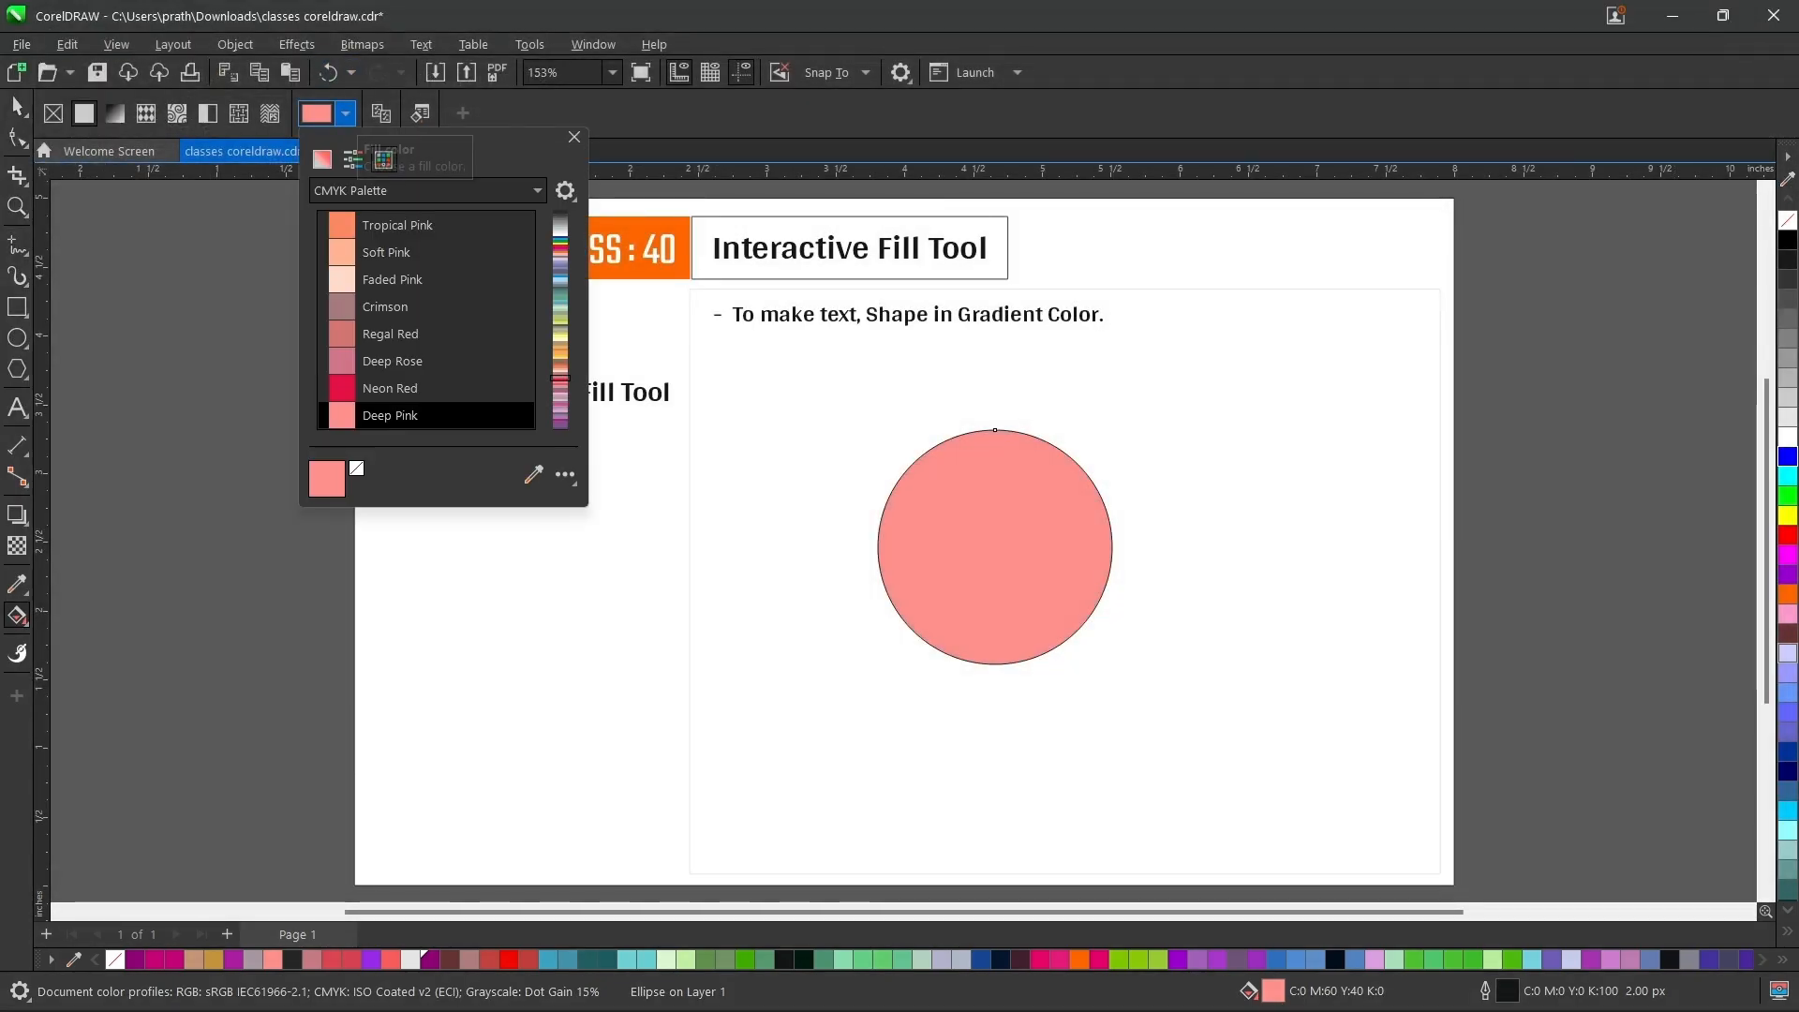
click(565, 190)
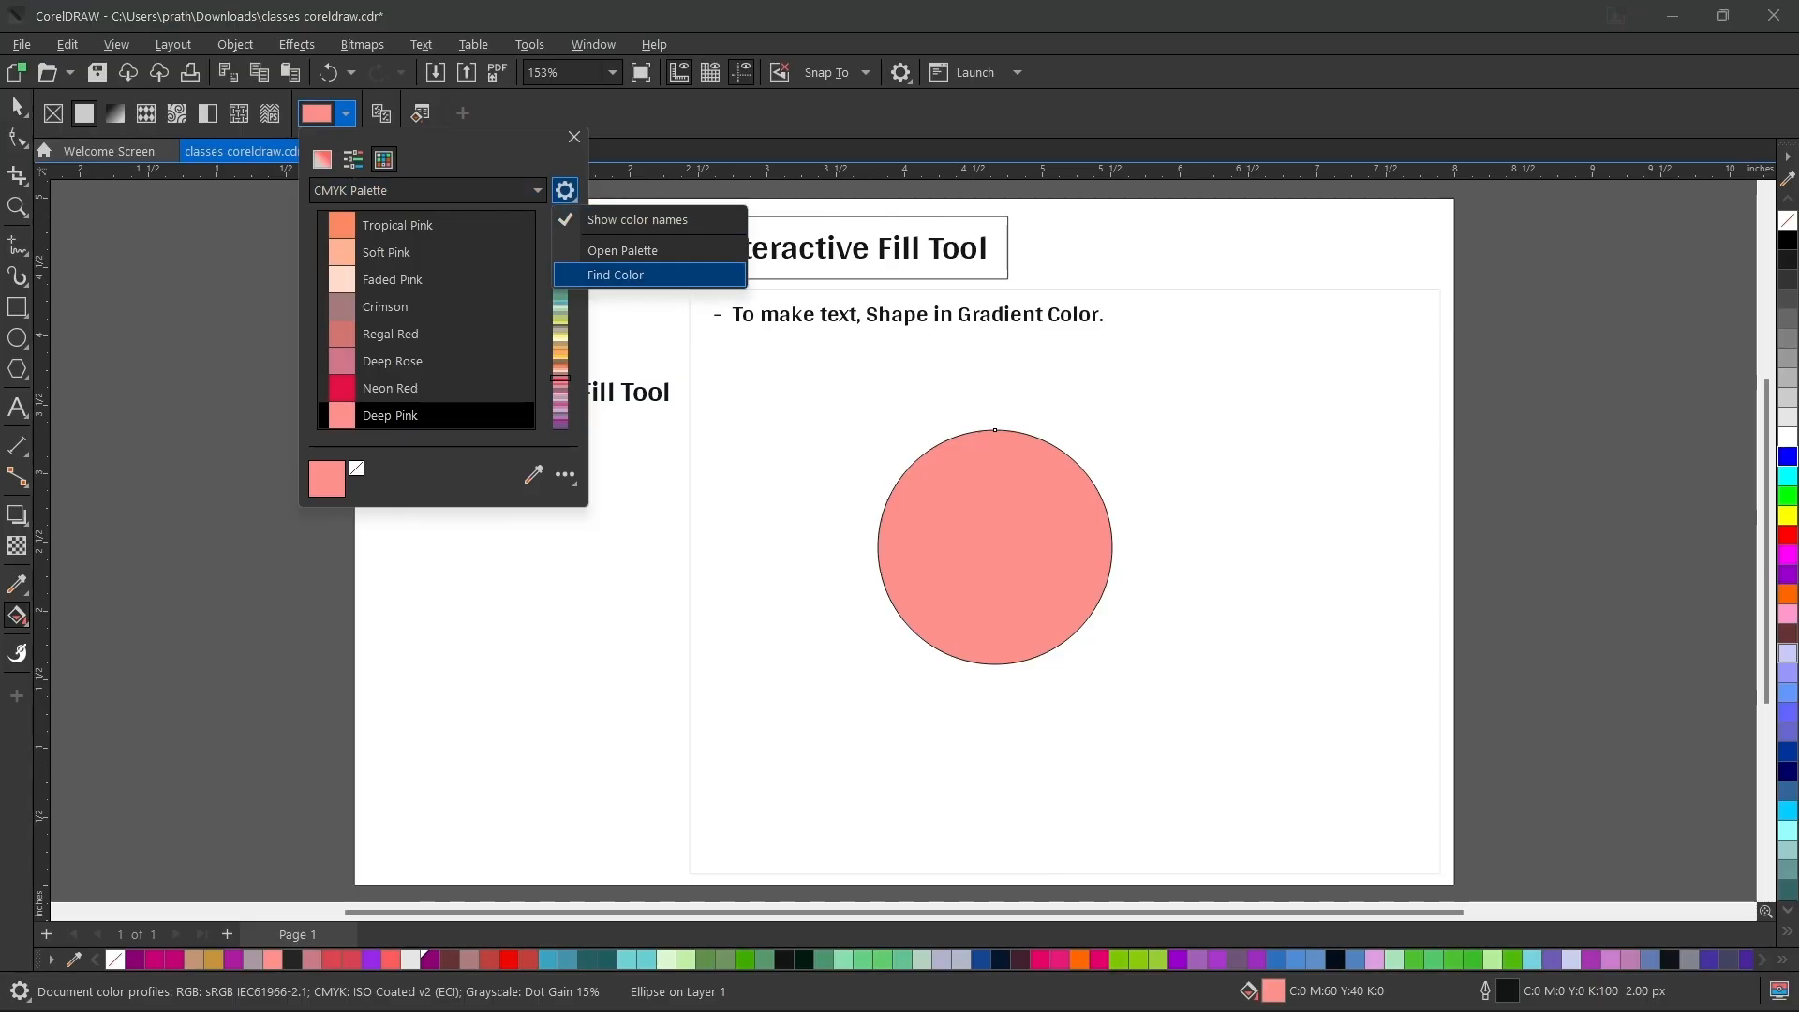
click(616, 275)
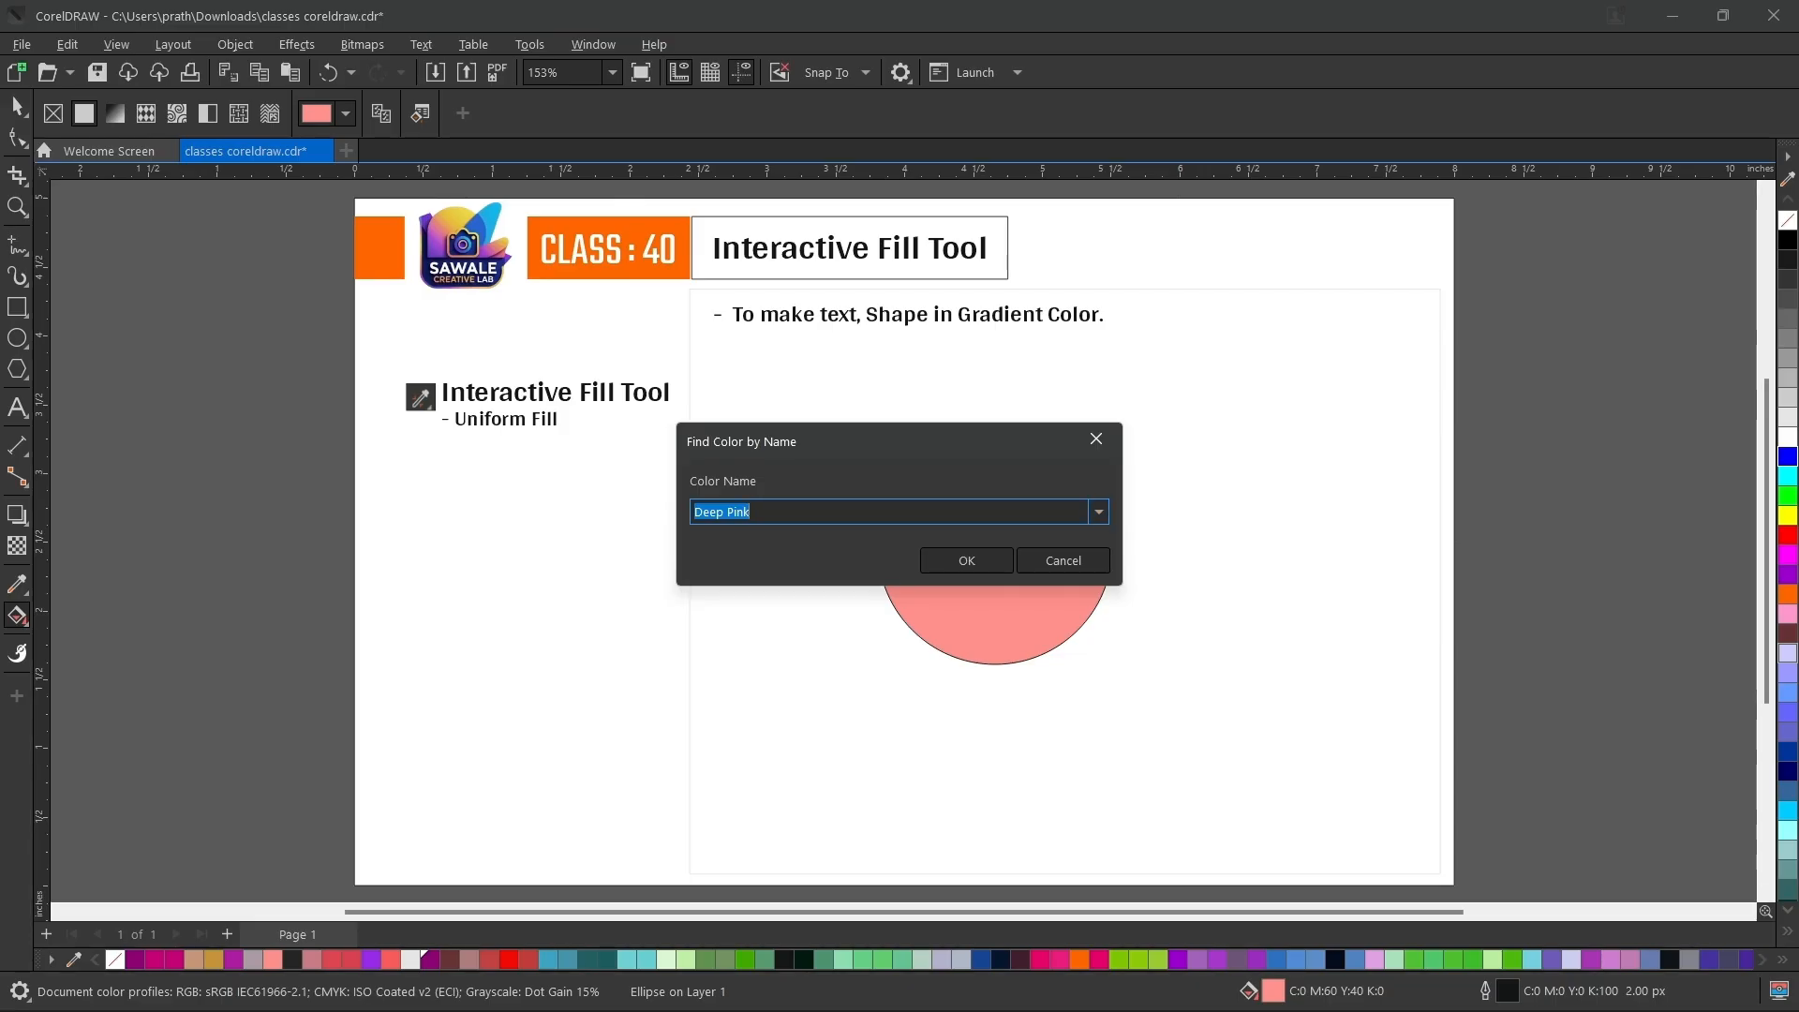
text(Yellow)
key(Return)
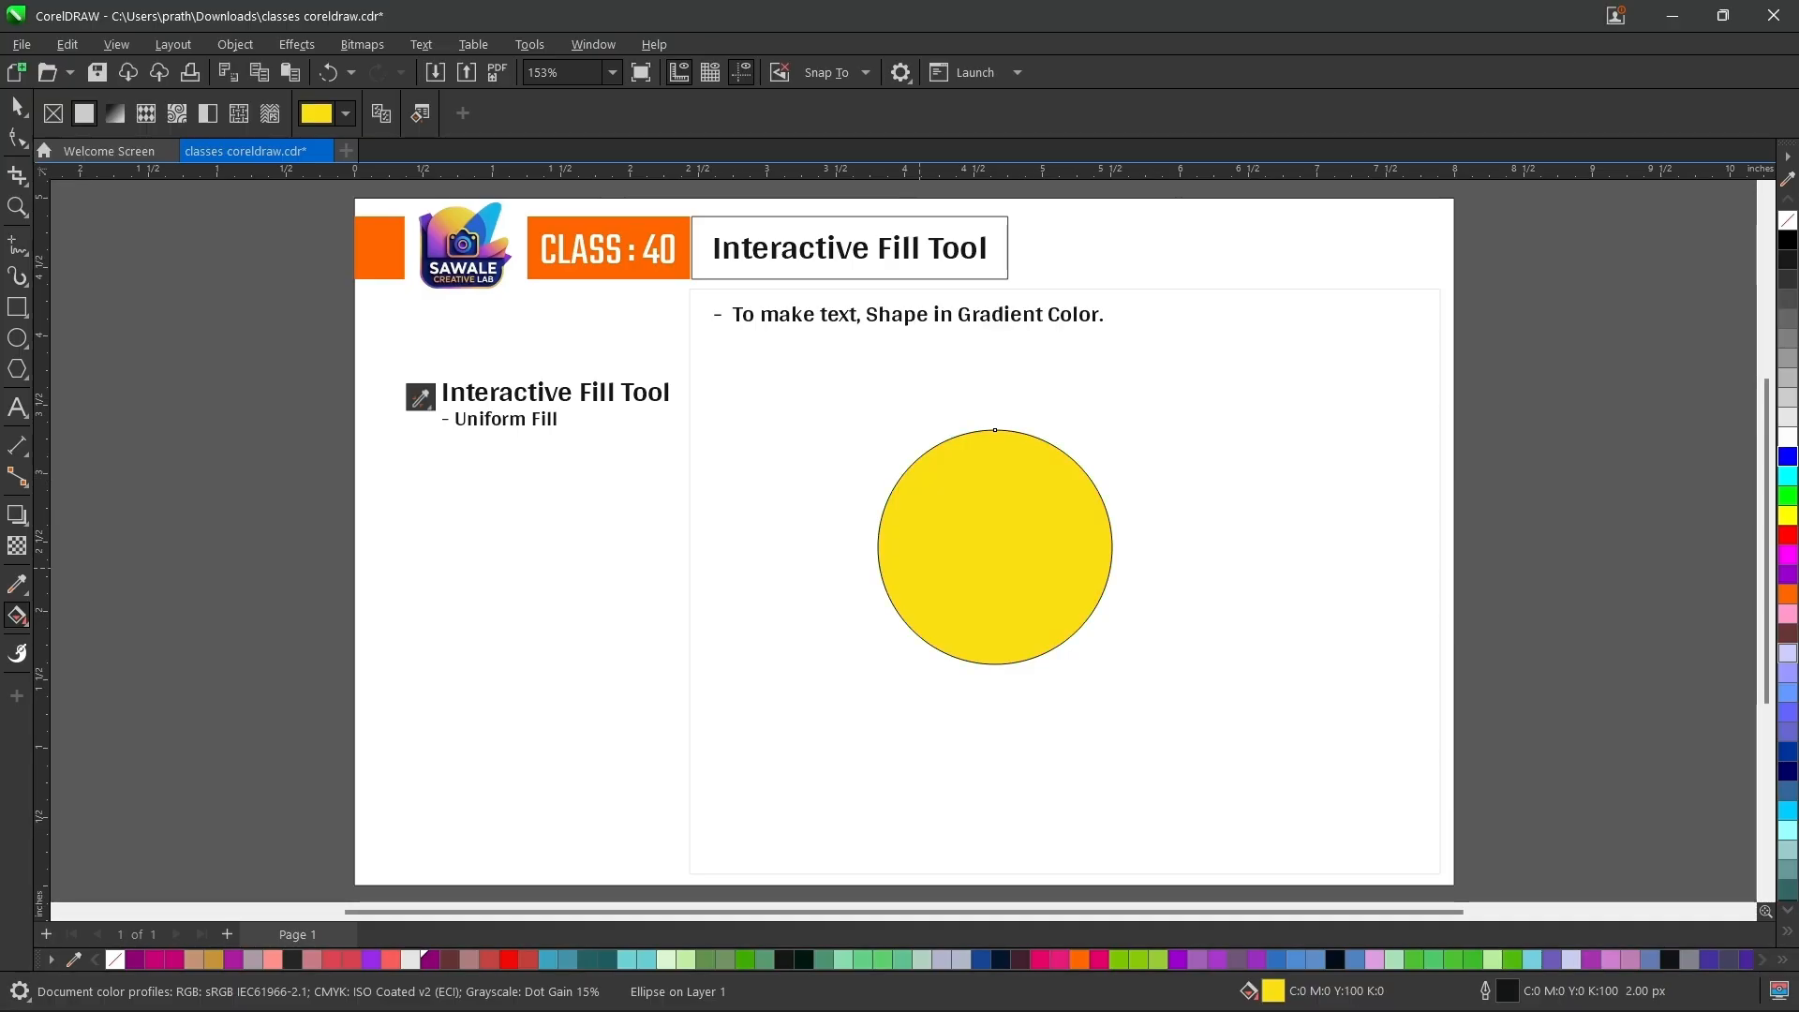
- Find the colour Blue Violet by name in the CMYK Palette and apply it as the circle's fill
click(346, 113)
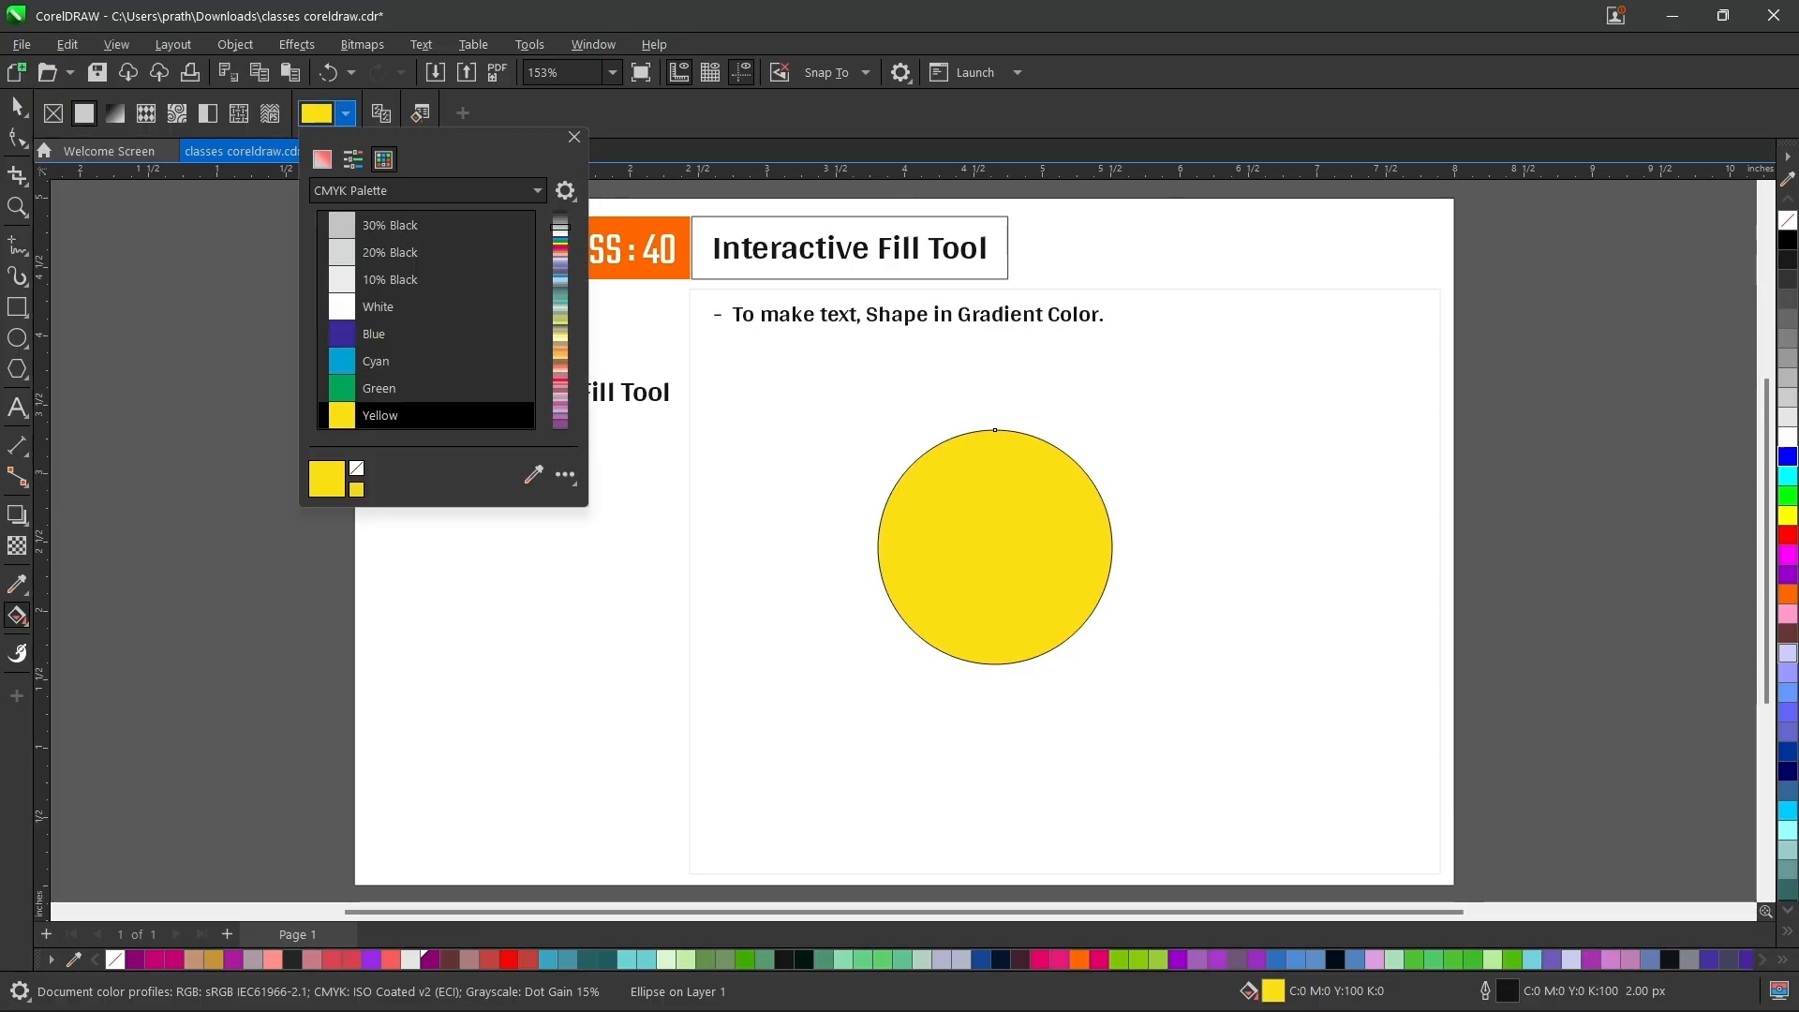
click(565, 190)
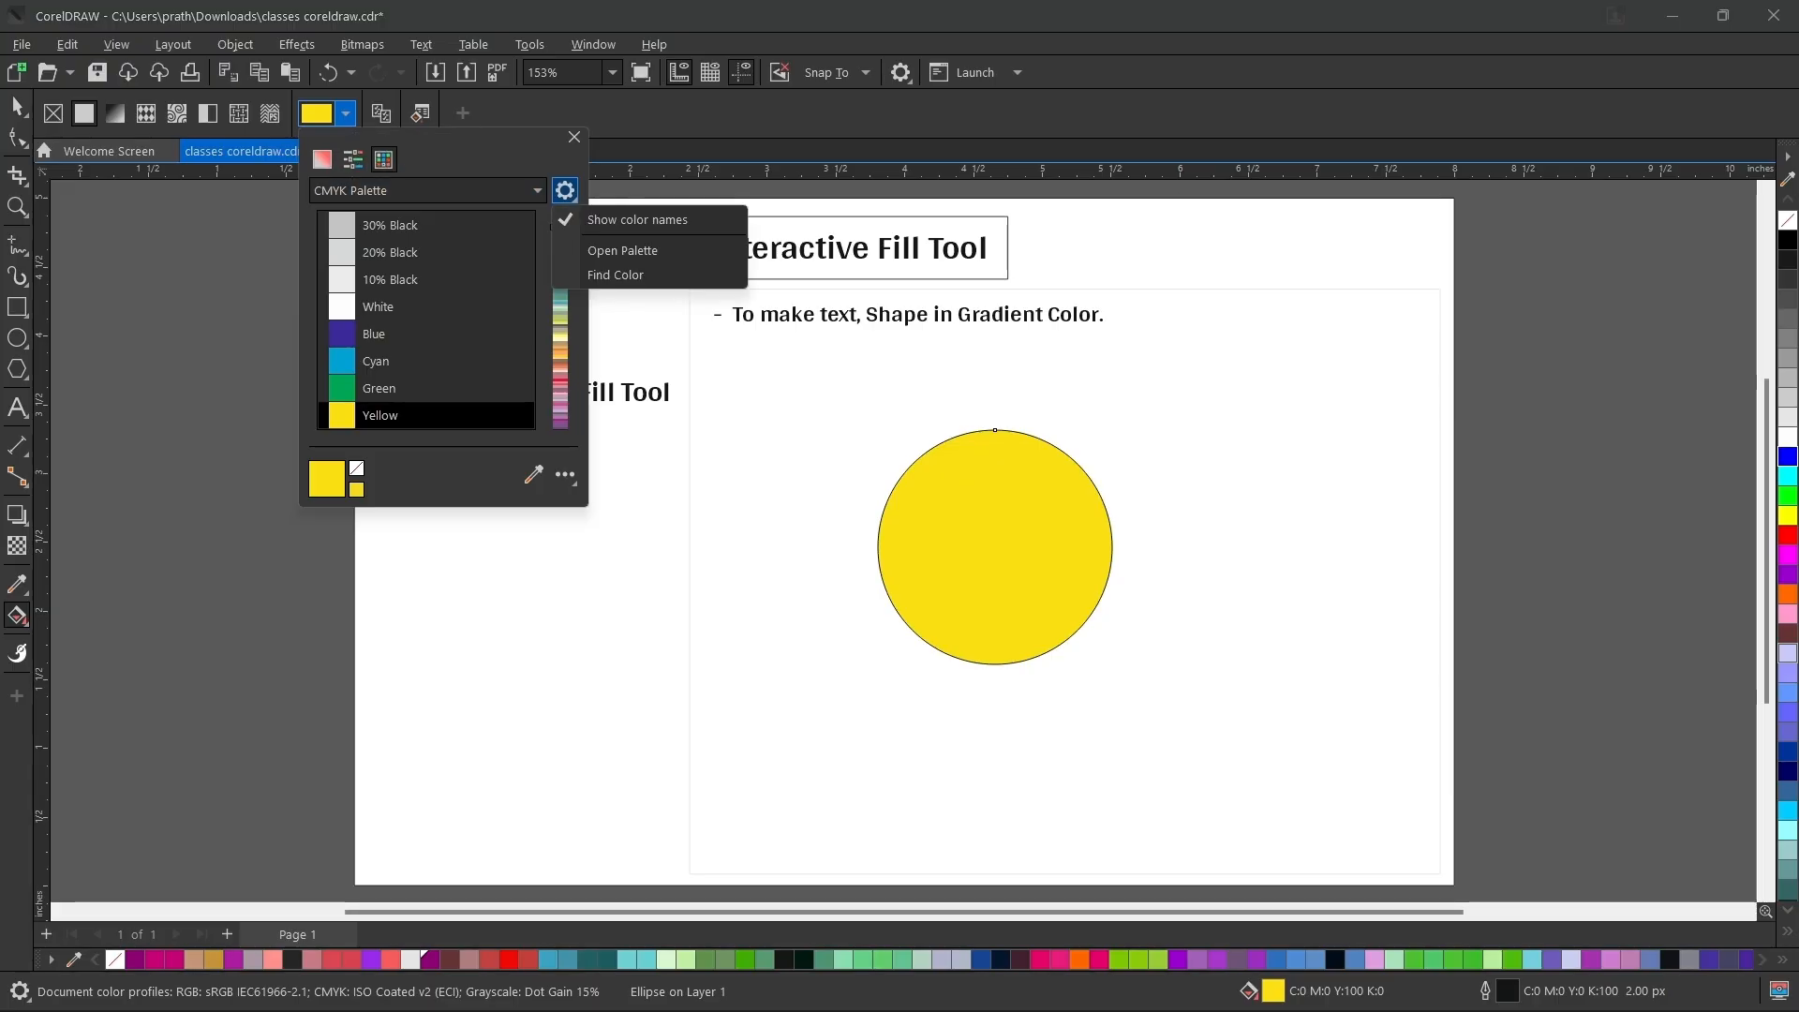
click(616, 274)
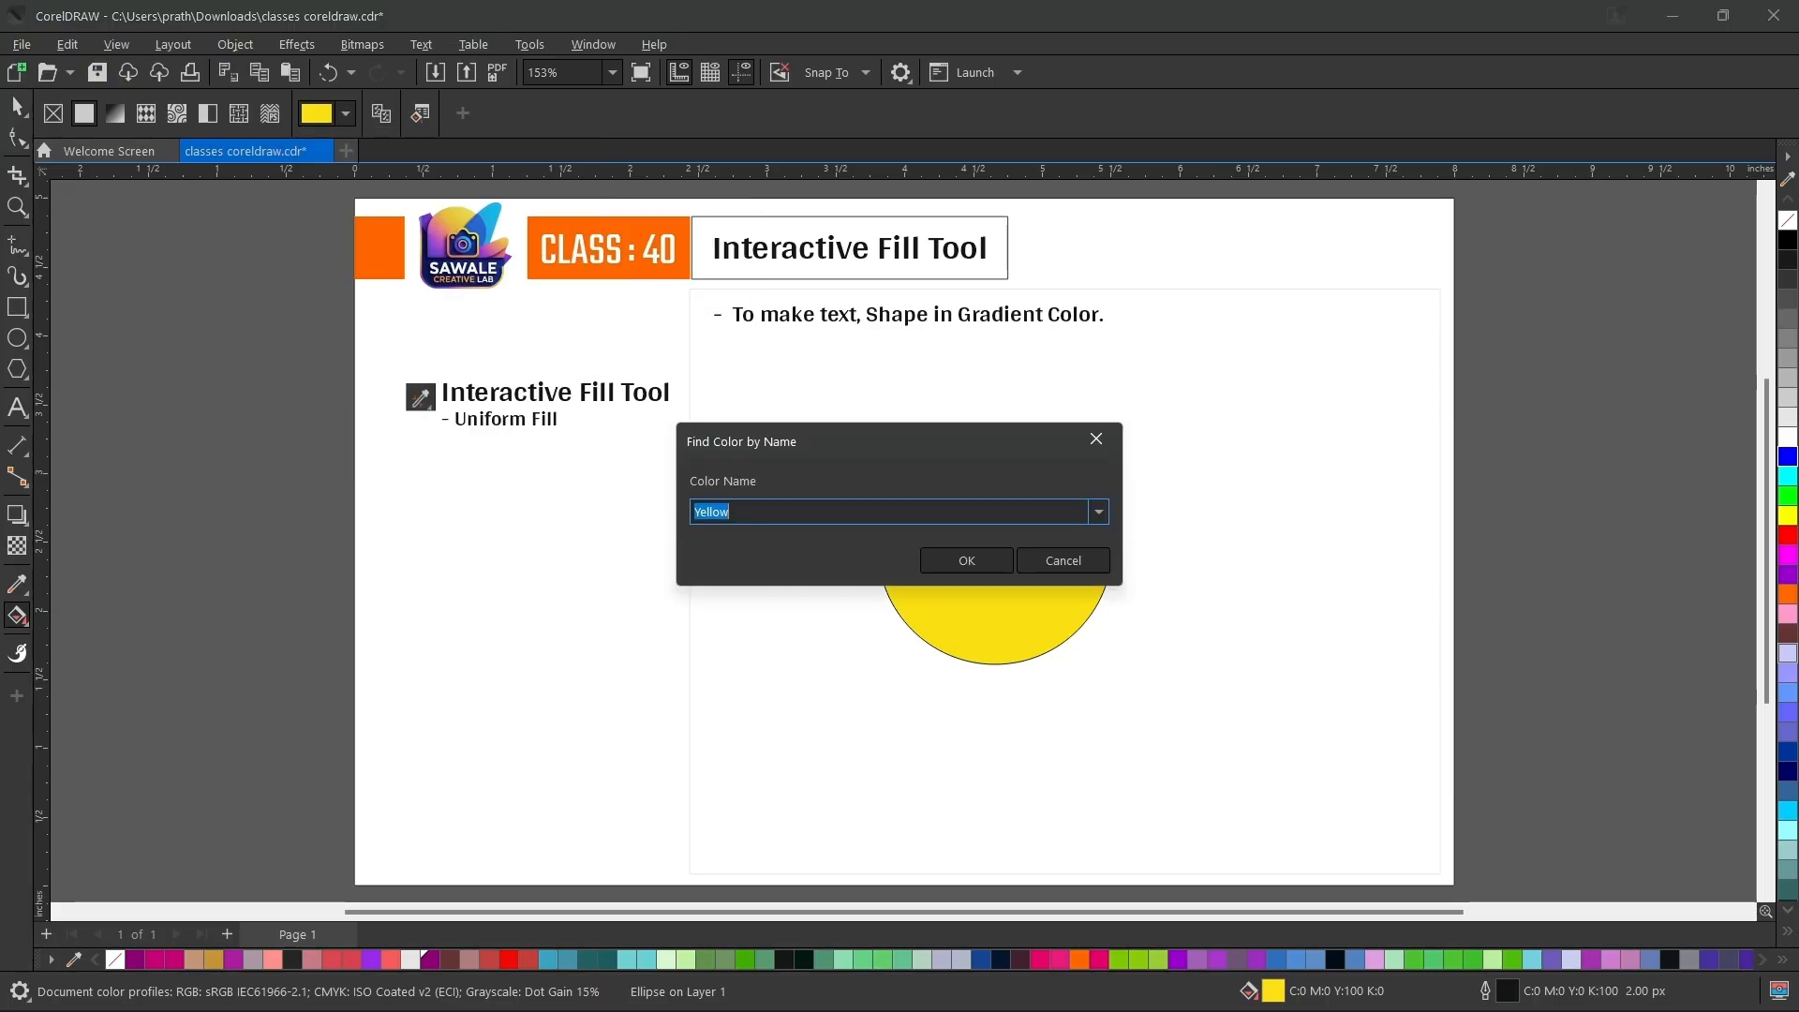
click(1098, 512)
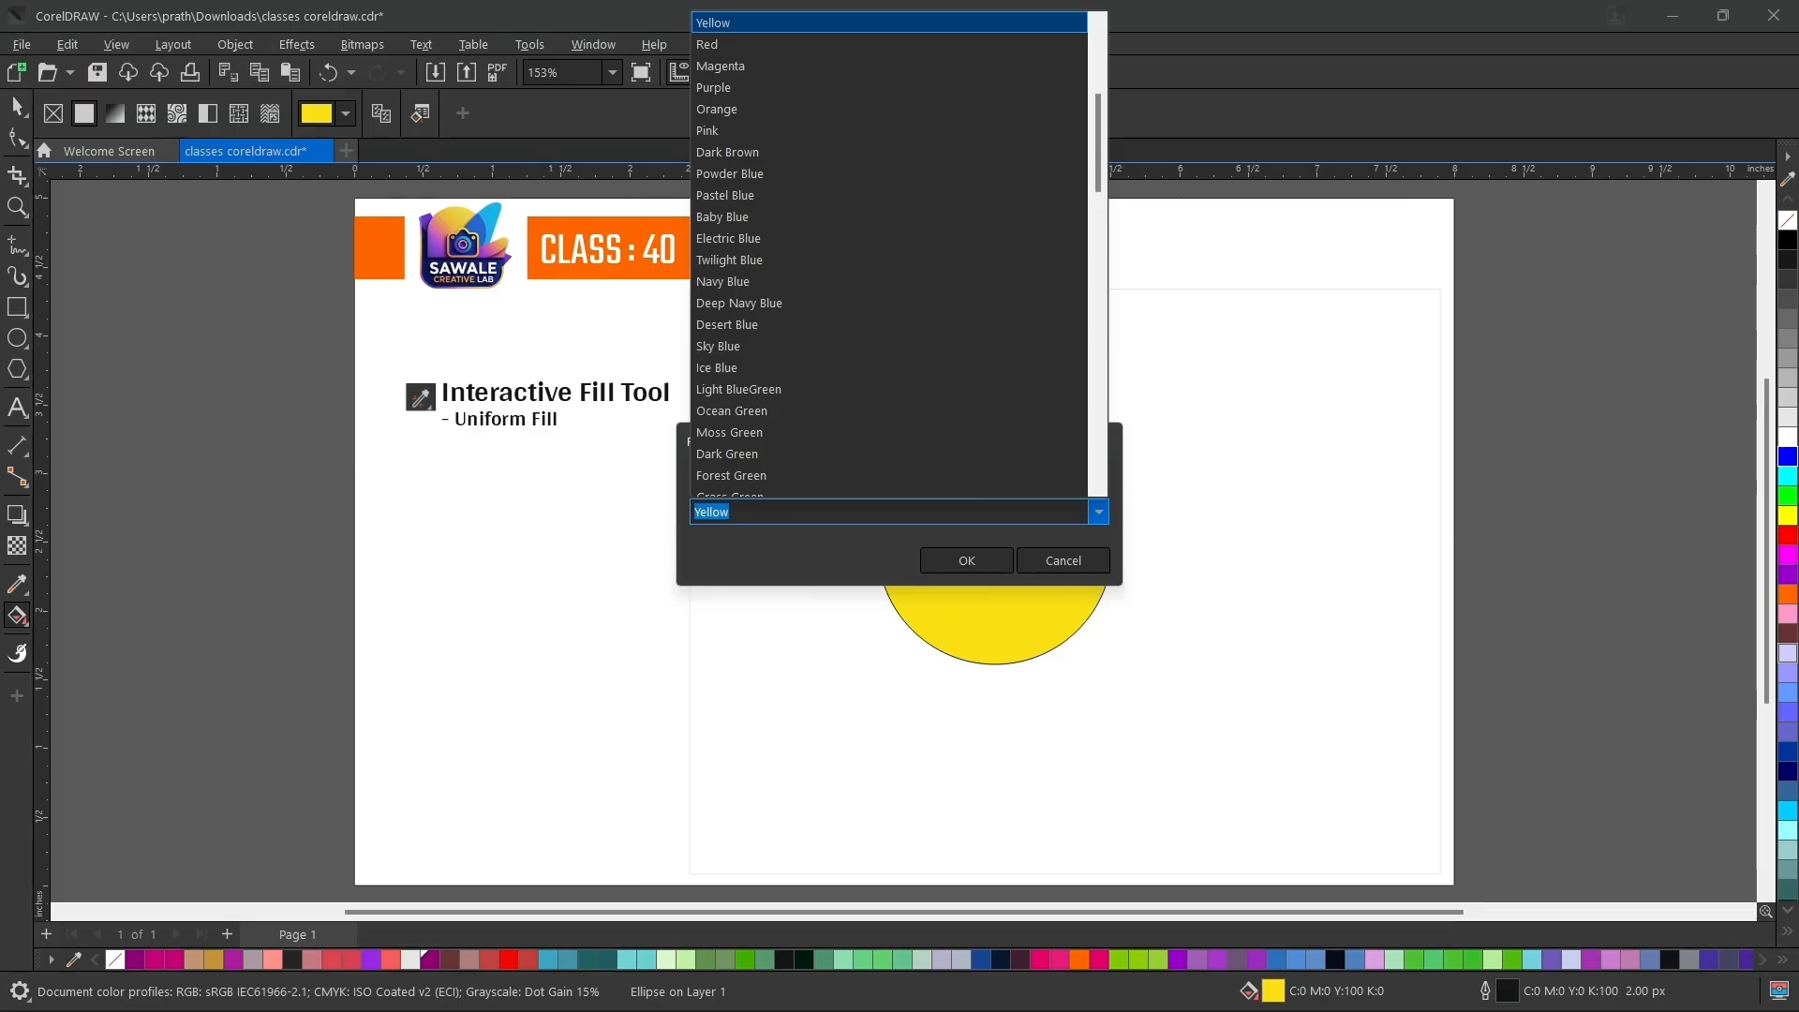
scroll(888, 238, down, 20)
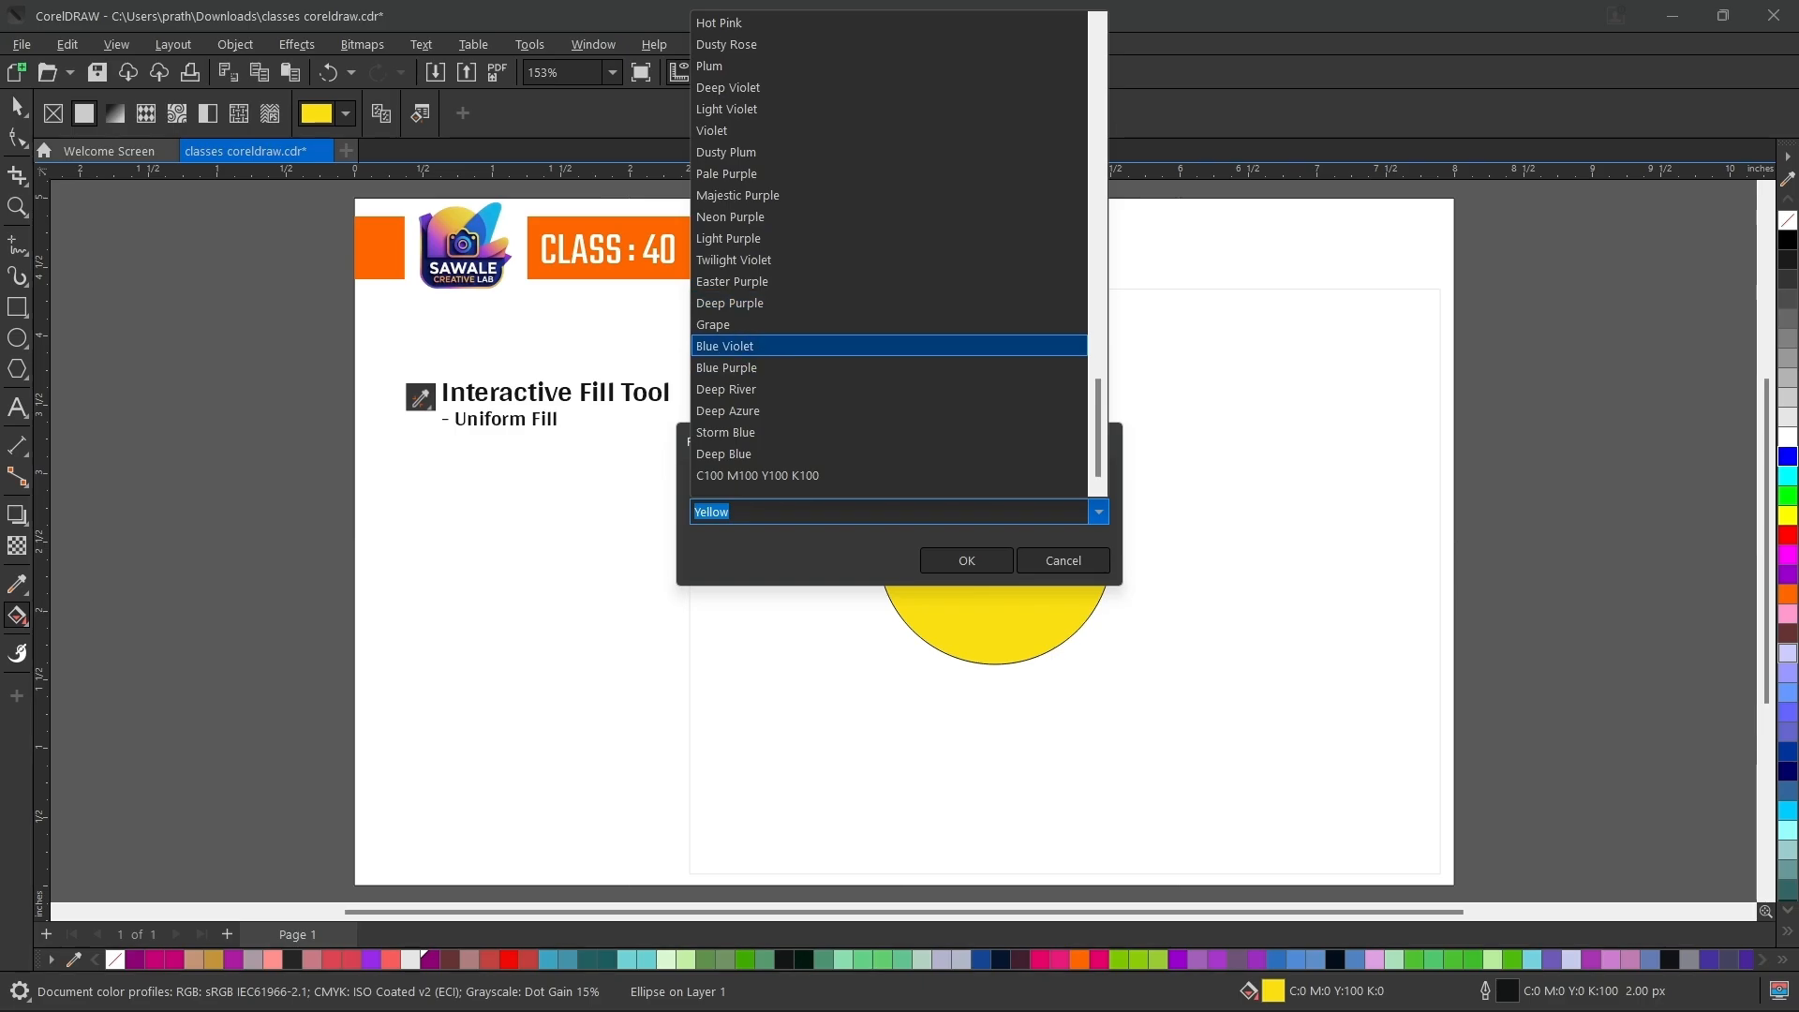
click(725, 345)
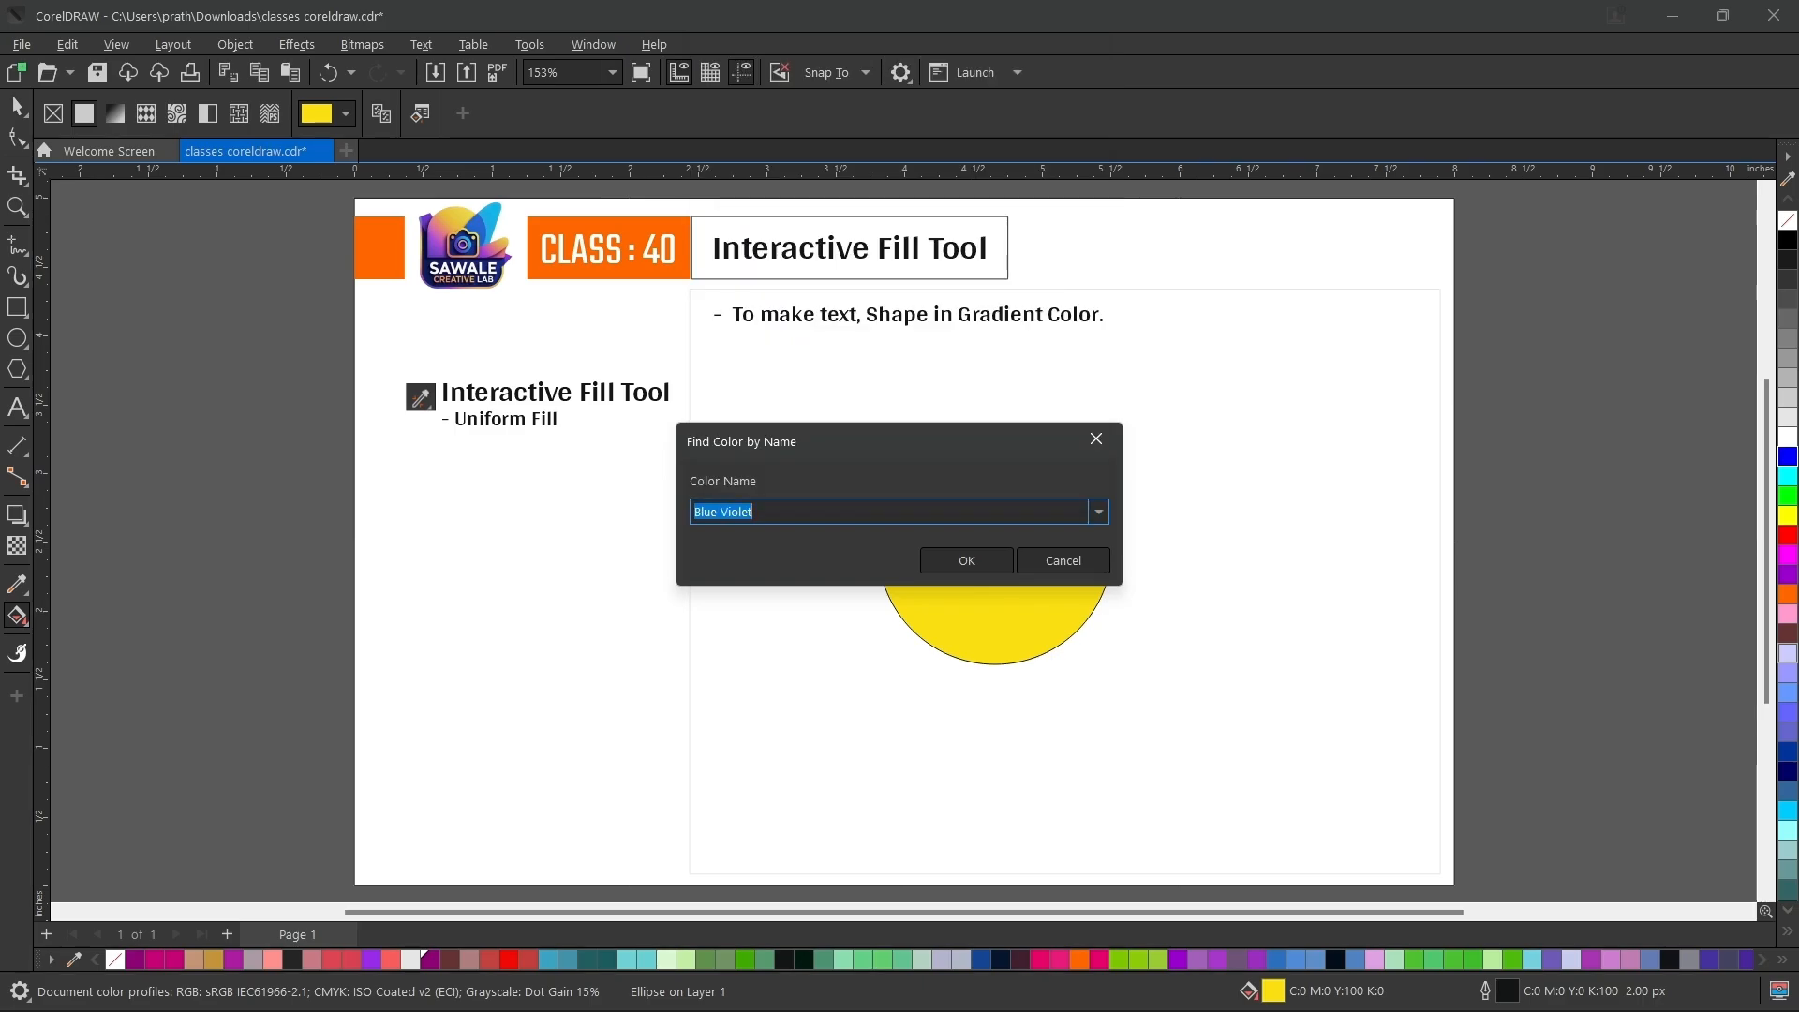
click(966, 560)
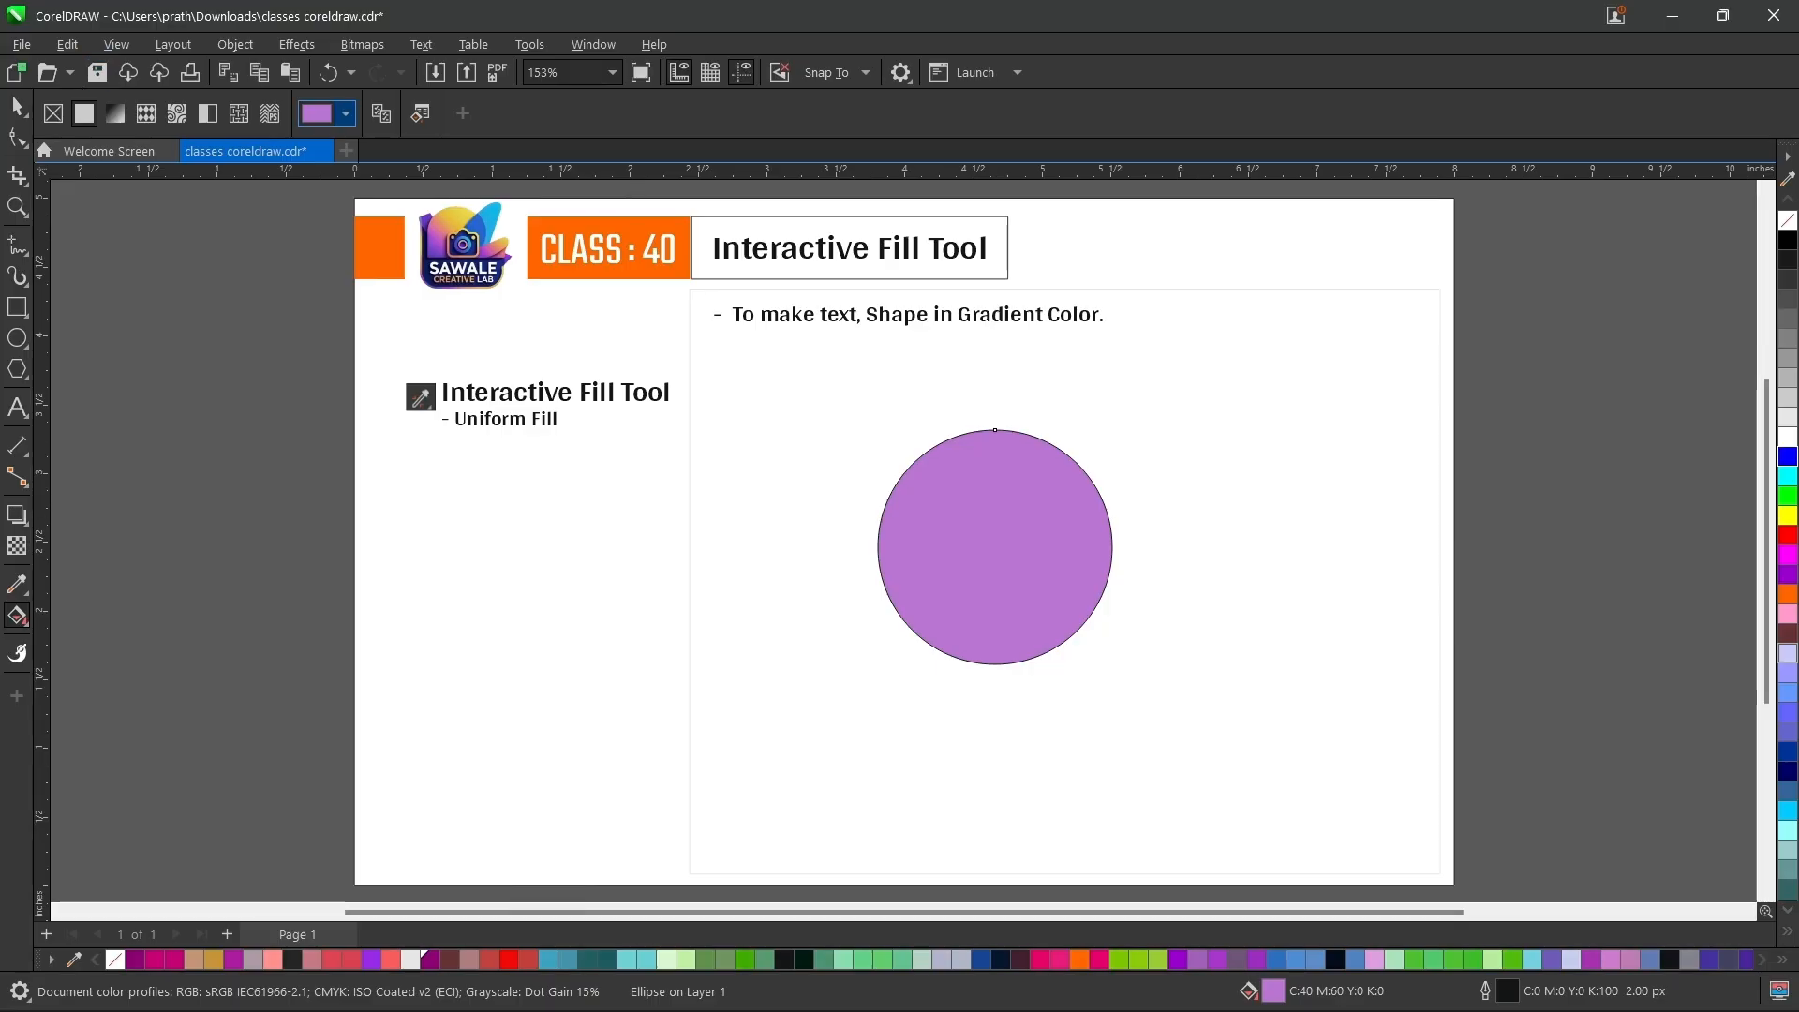
- Browse the CMYK Palette's colours and fill the circle with Crimson
click(346, 114)
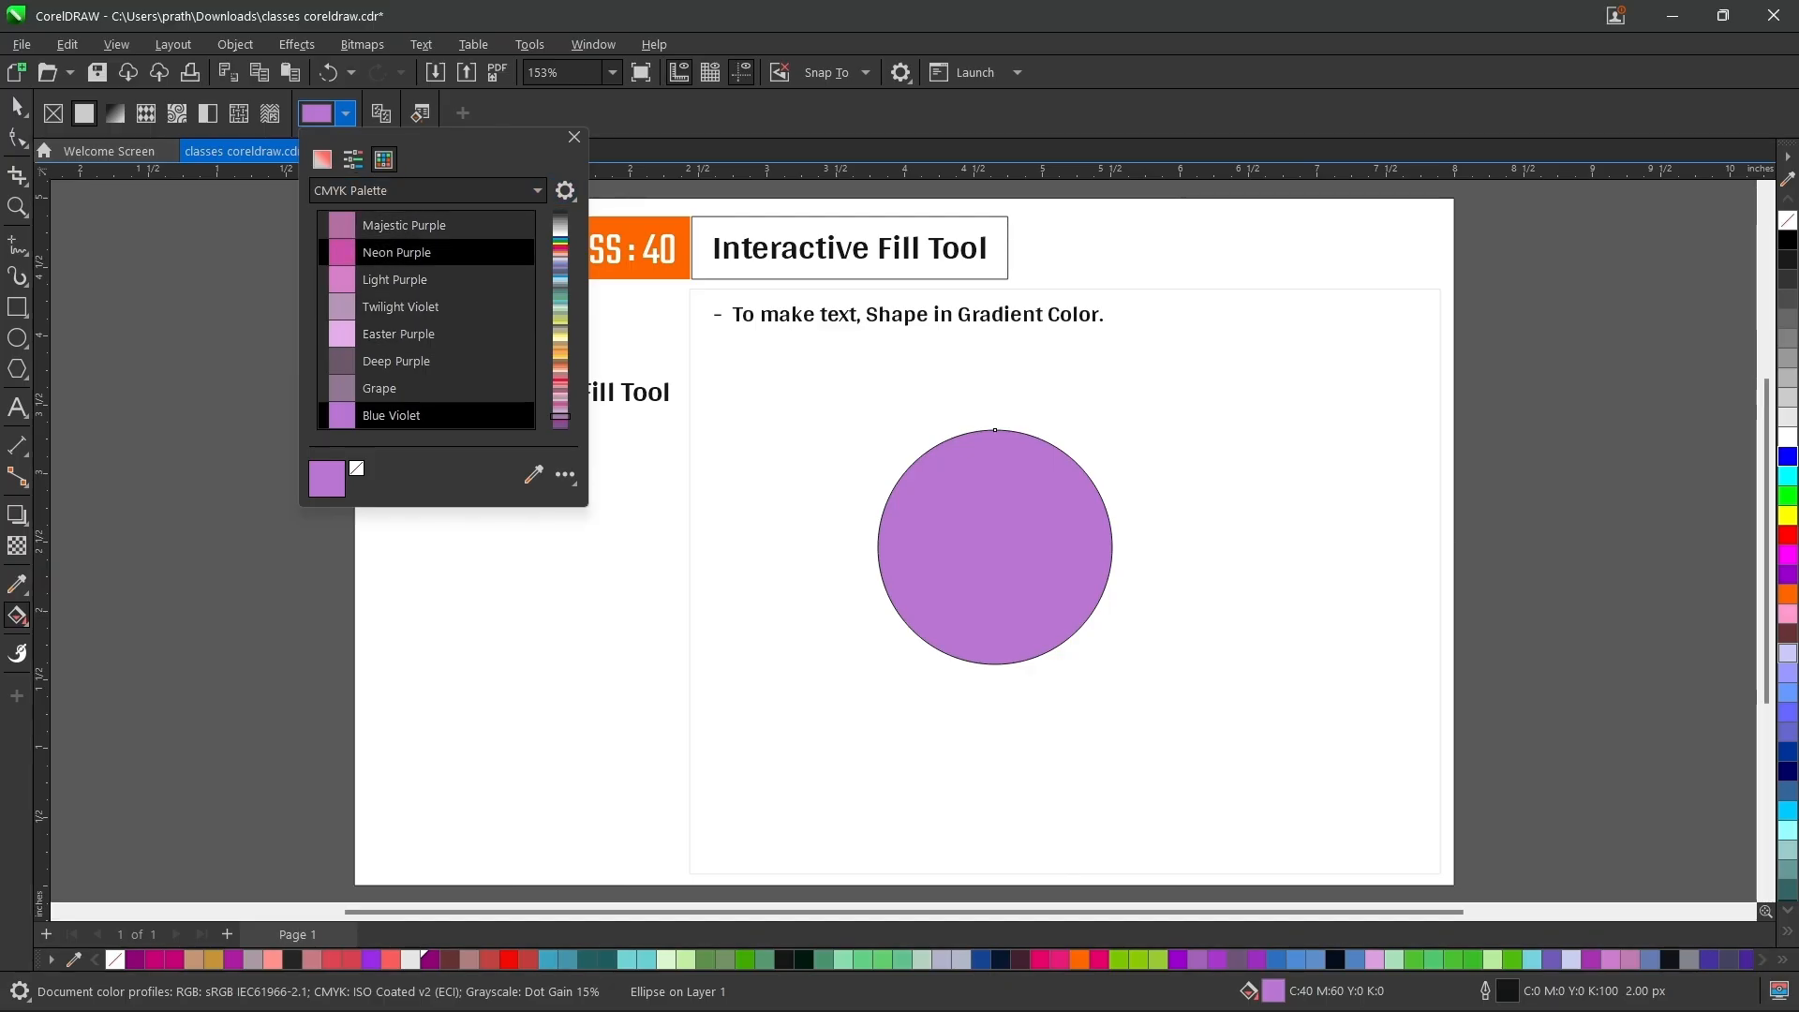
drag(561, 229, 561, 321)
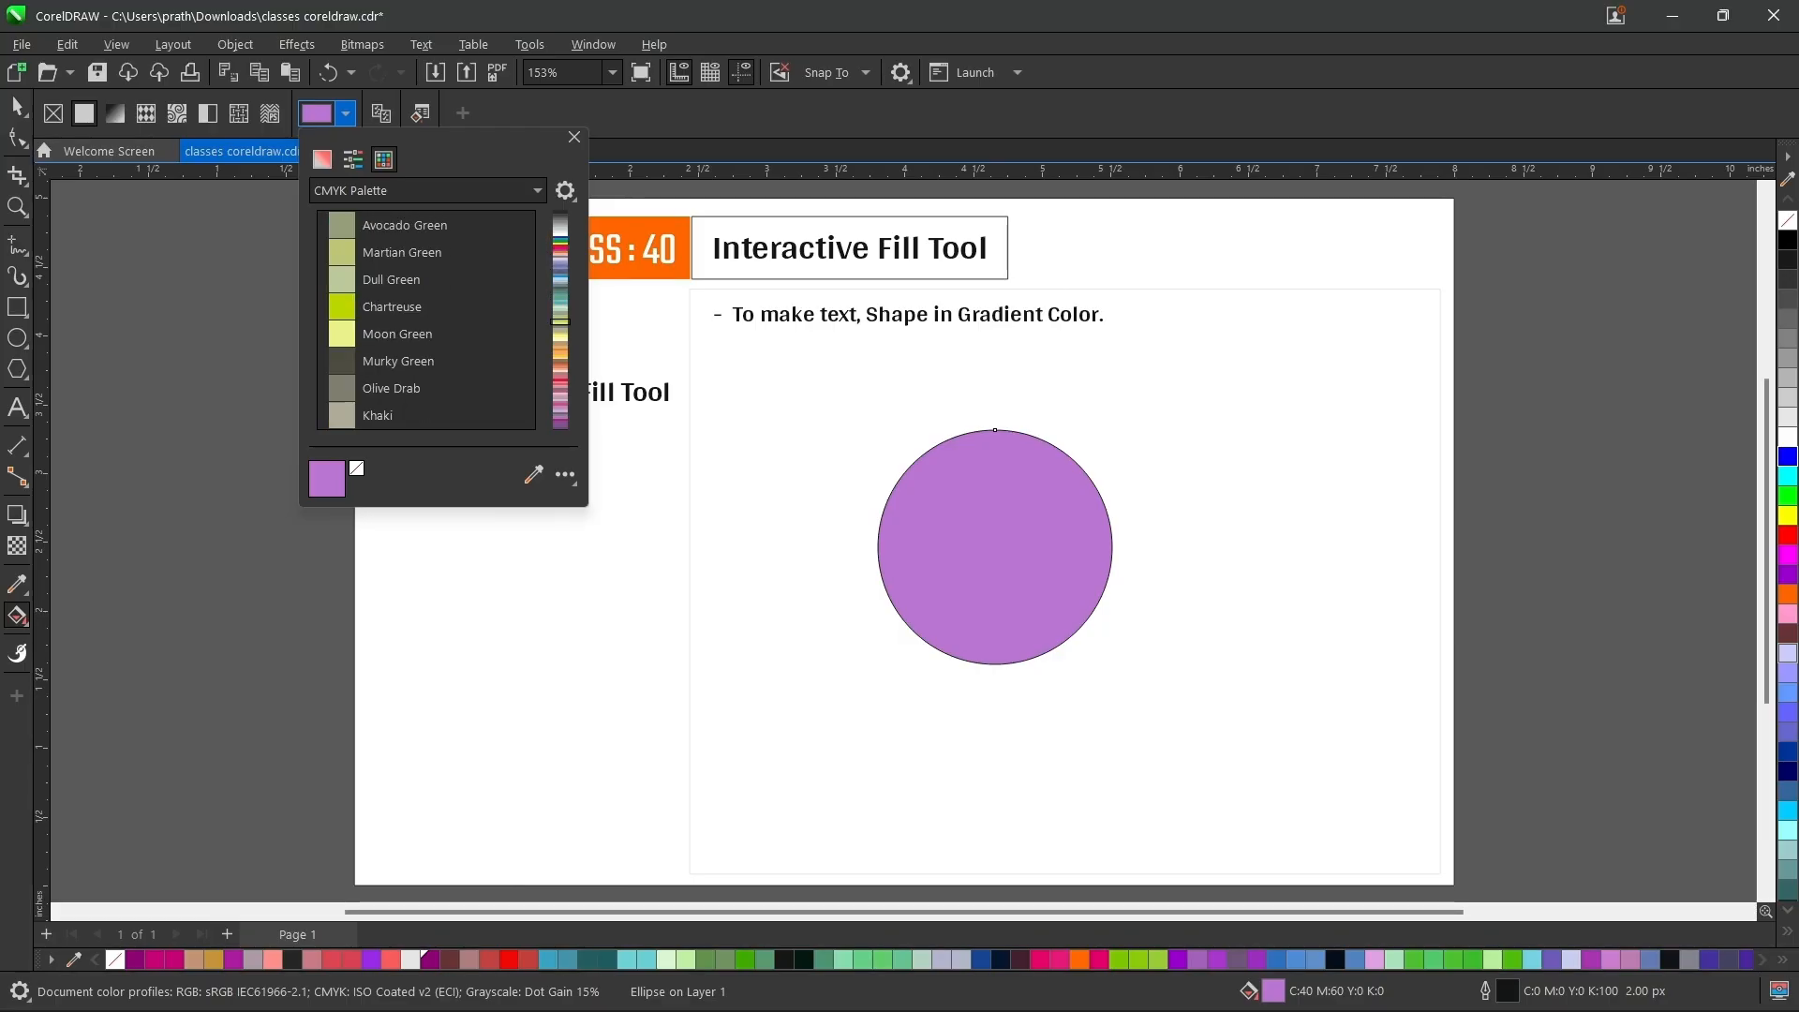
drag(560, 322, 560, 378)
click(385, 306)
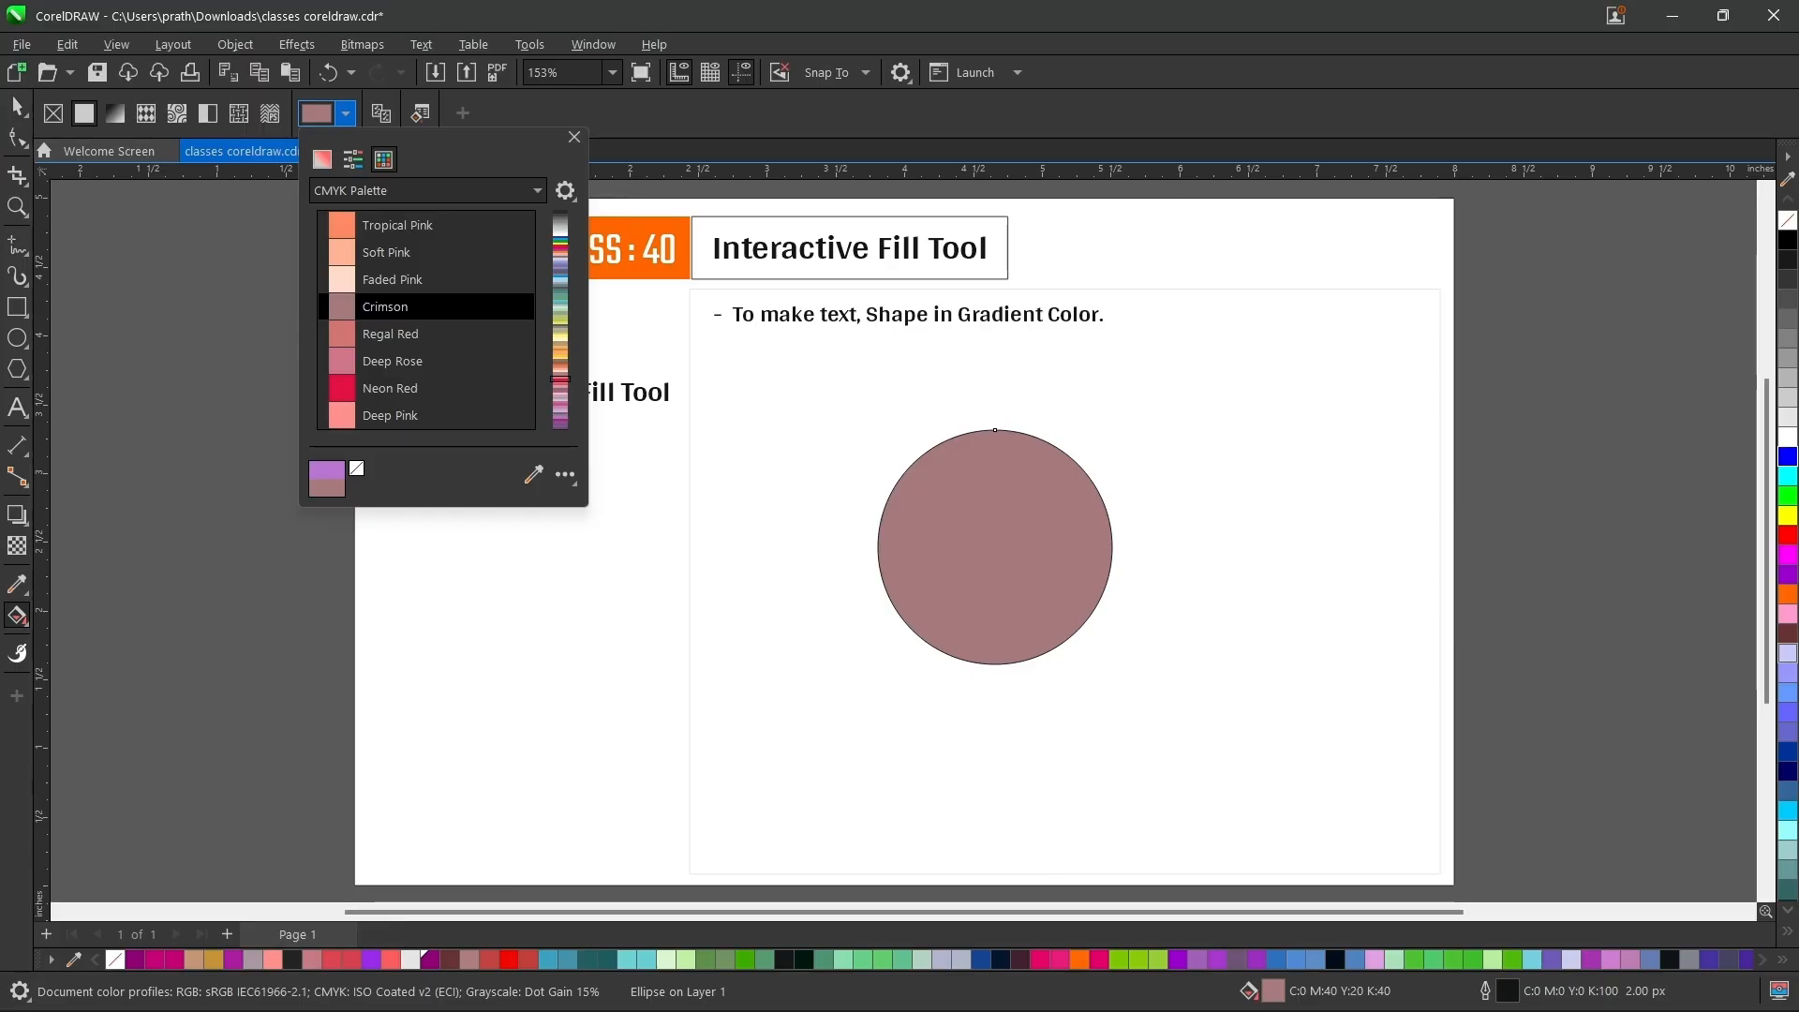
click(575, 137)
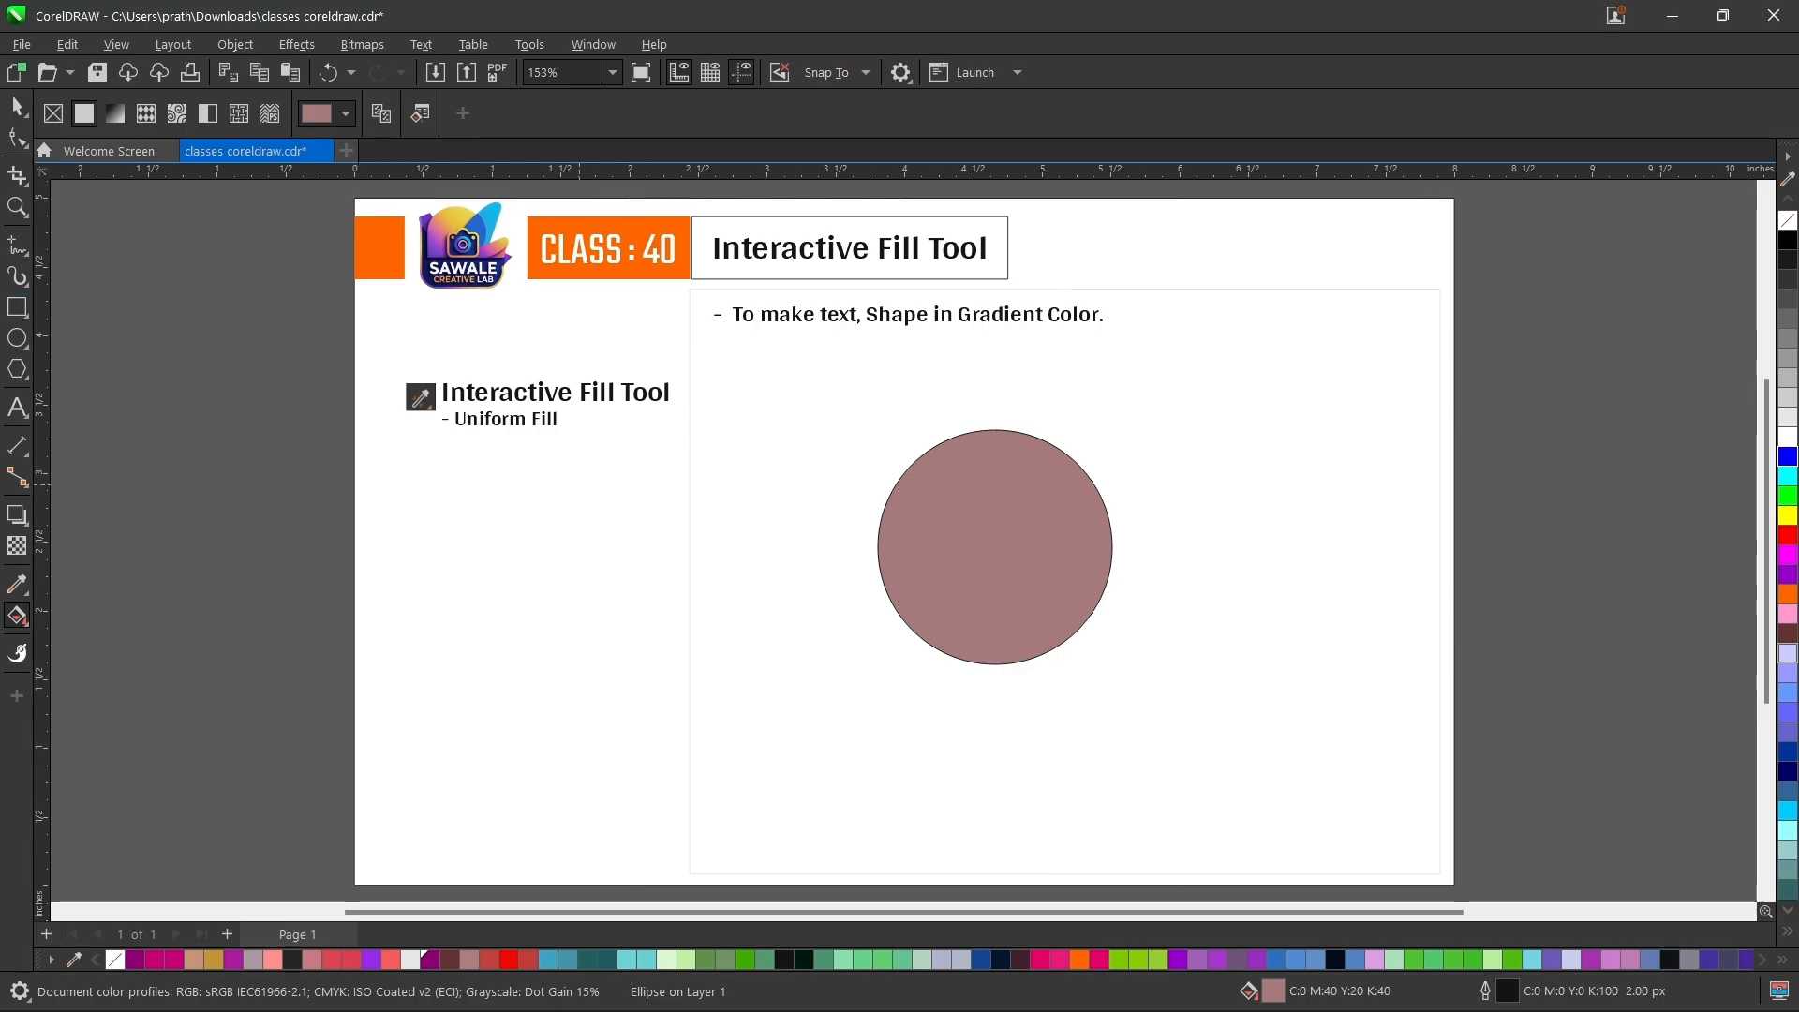
- Draw an unfilled rectangle about 1.25 by 1.17 inches beneath the Uniform Fill text
key(F6)
drag(450, 520, 622, 682)
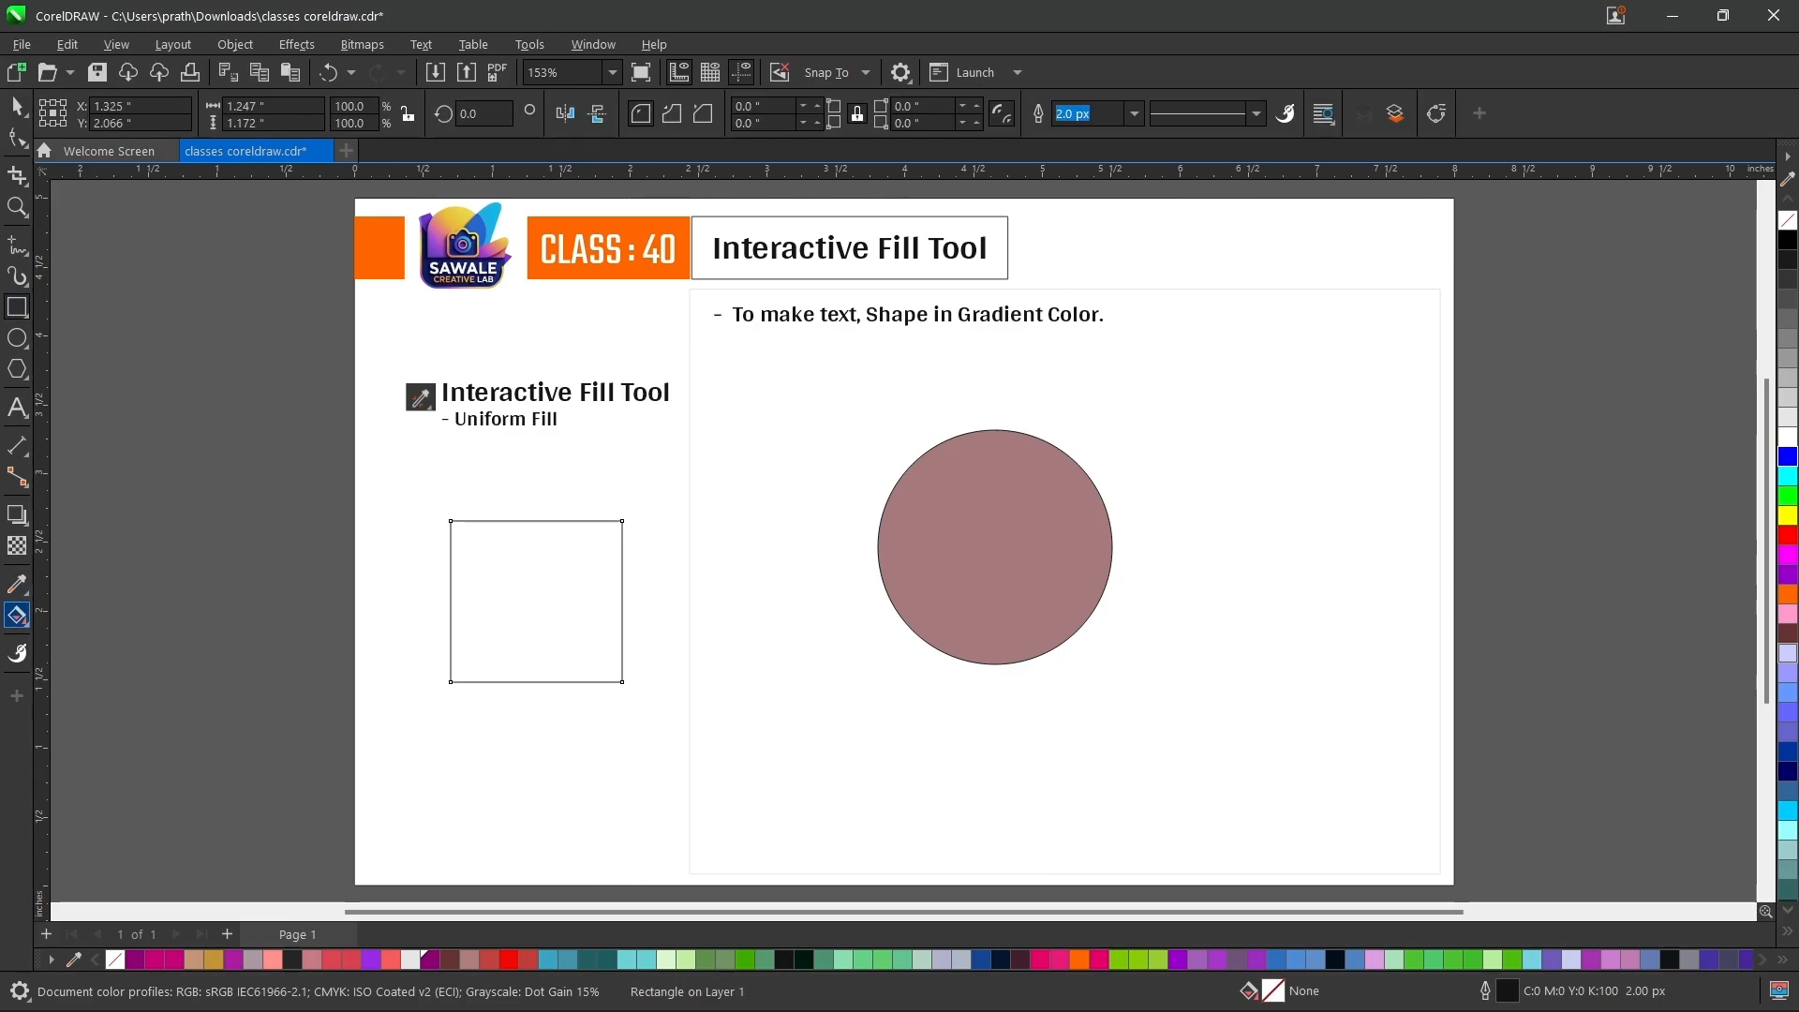
click(472, 566)
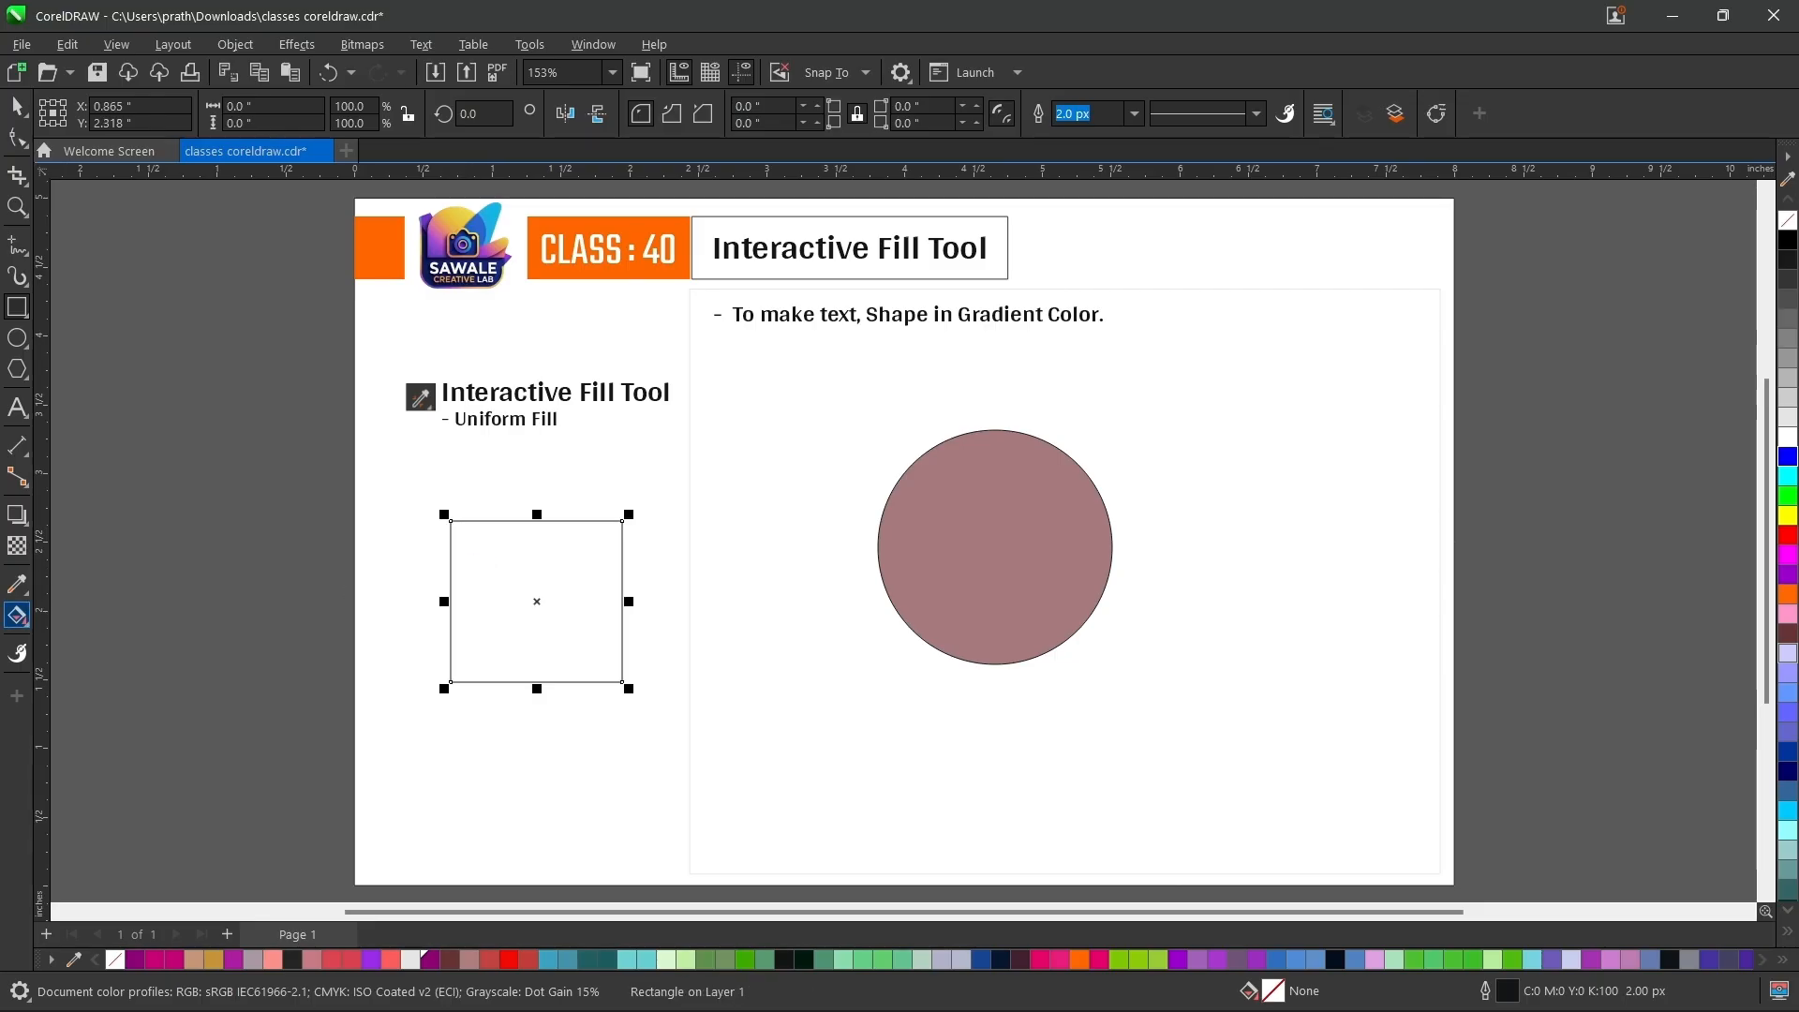
- Copy the circle's fill to the rectangle with the Interactive Fill tool's Copy Fill and return to the Pick tool
click(17, 615)
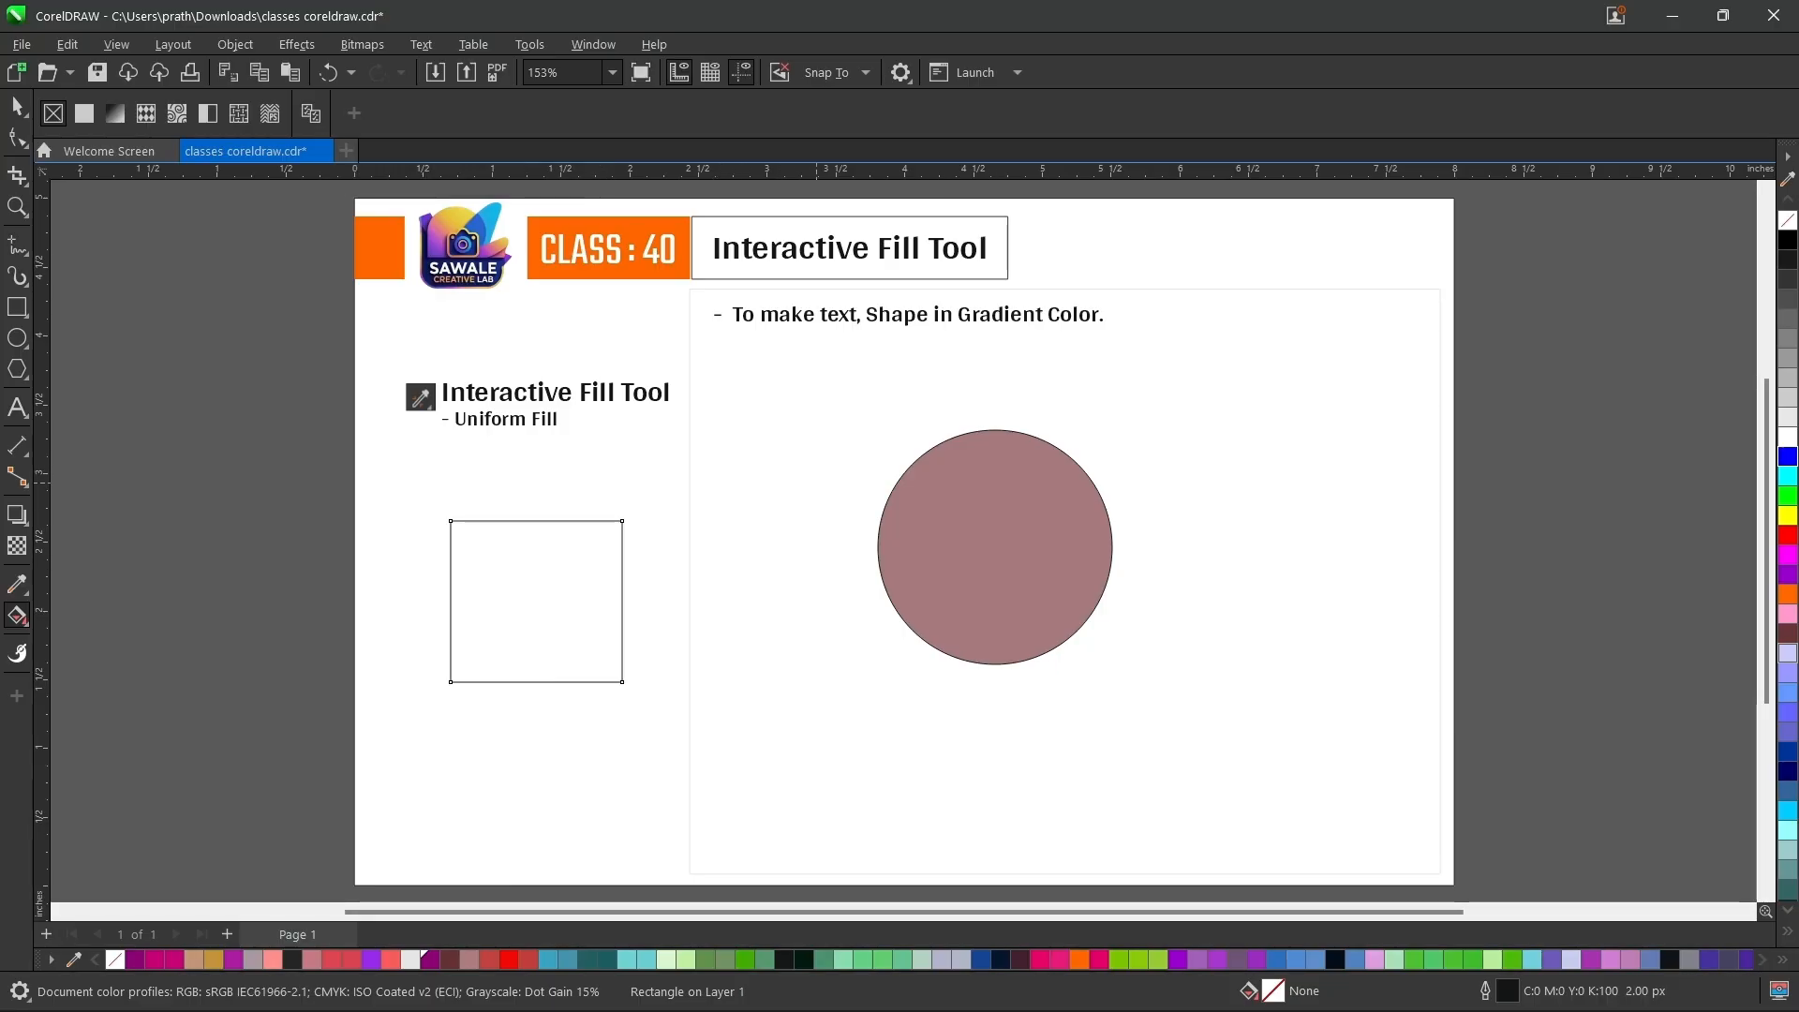
click(974, 553)
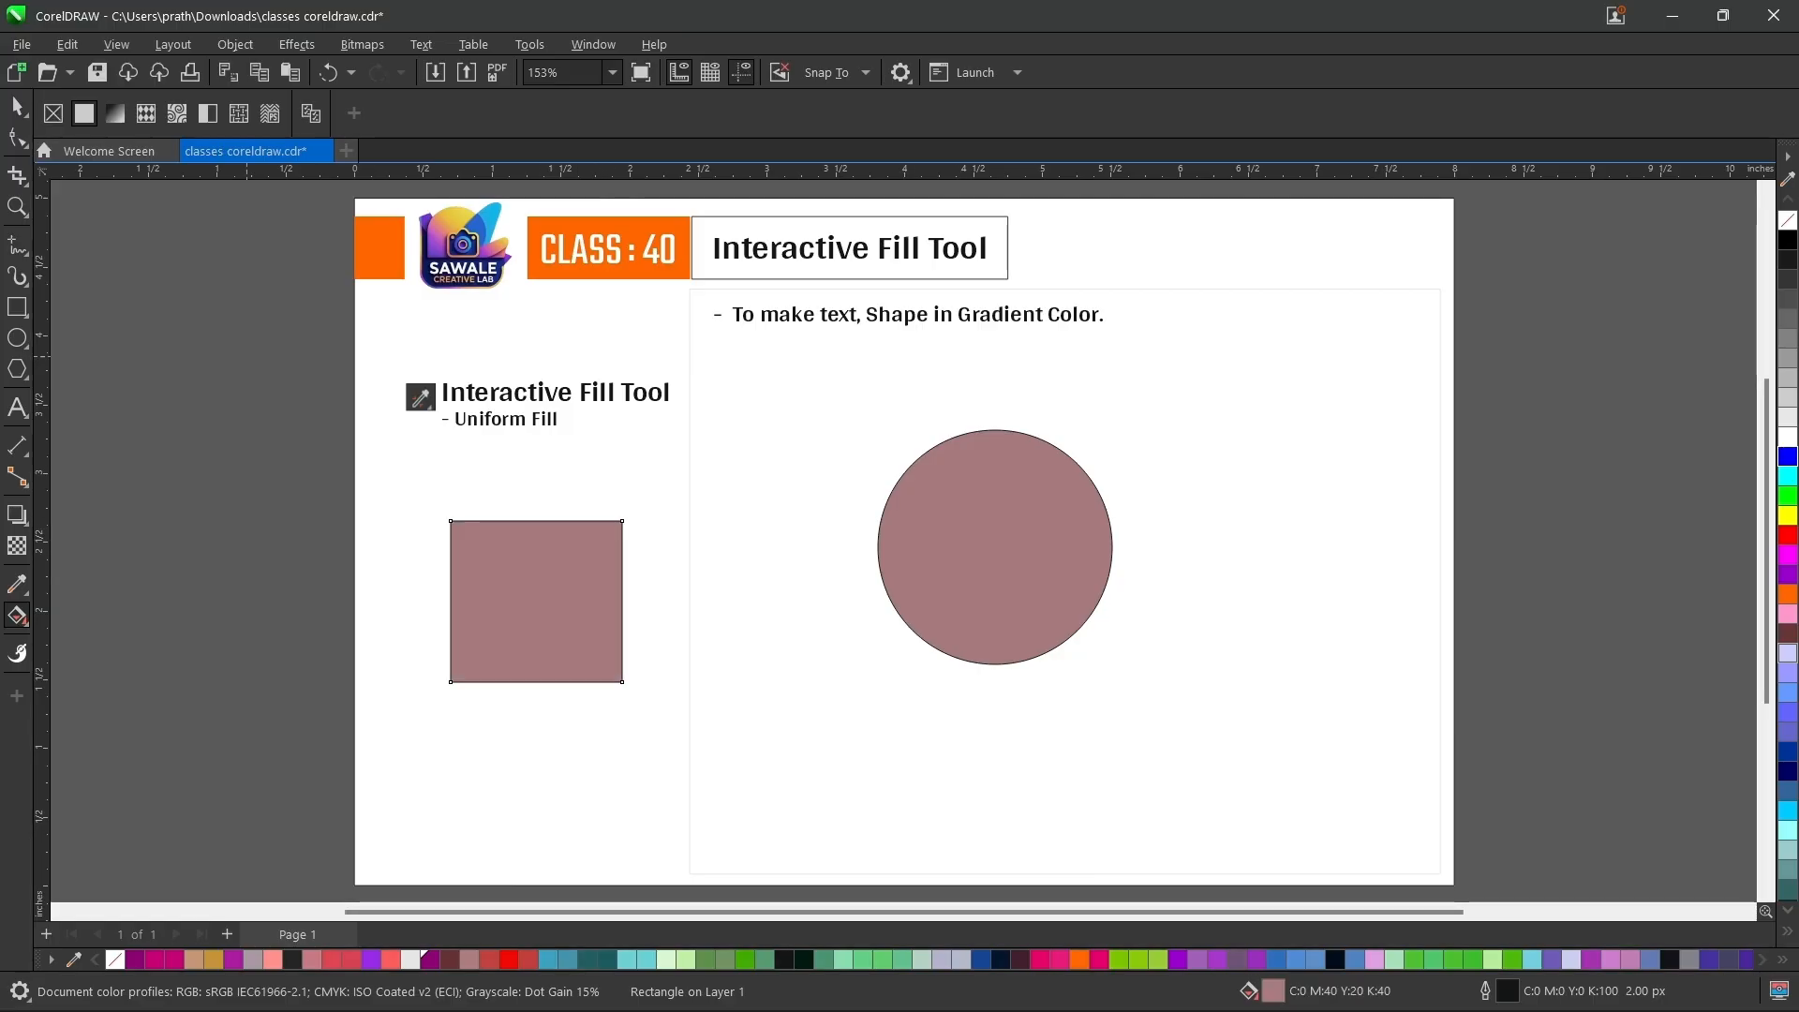
click(17, 106)
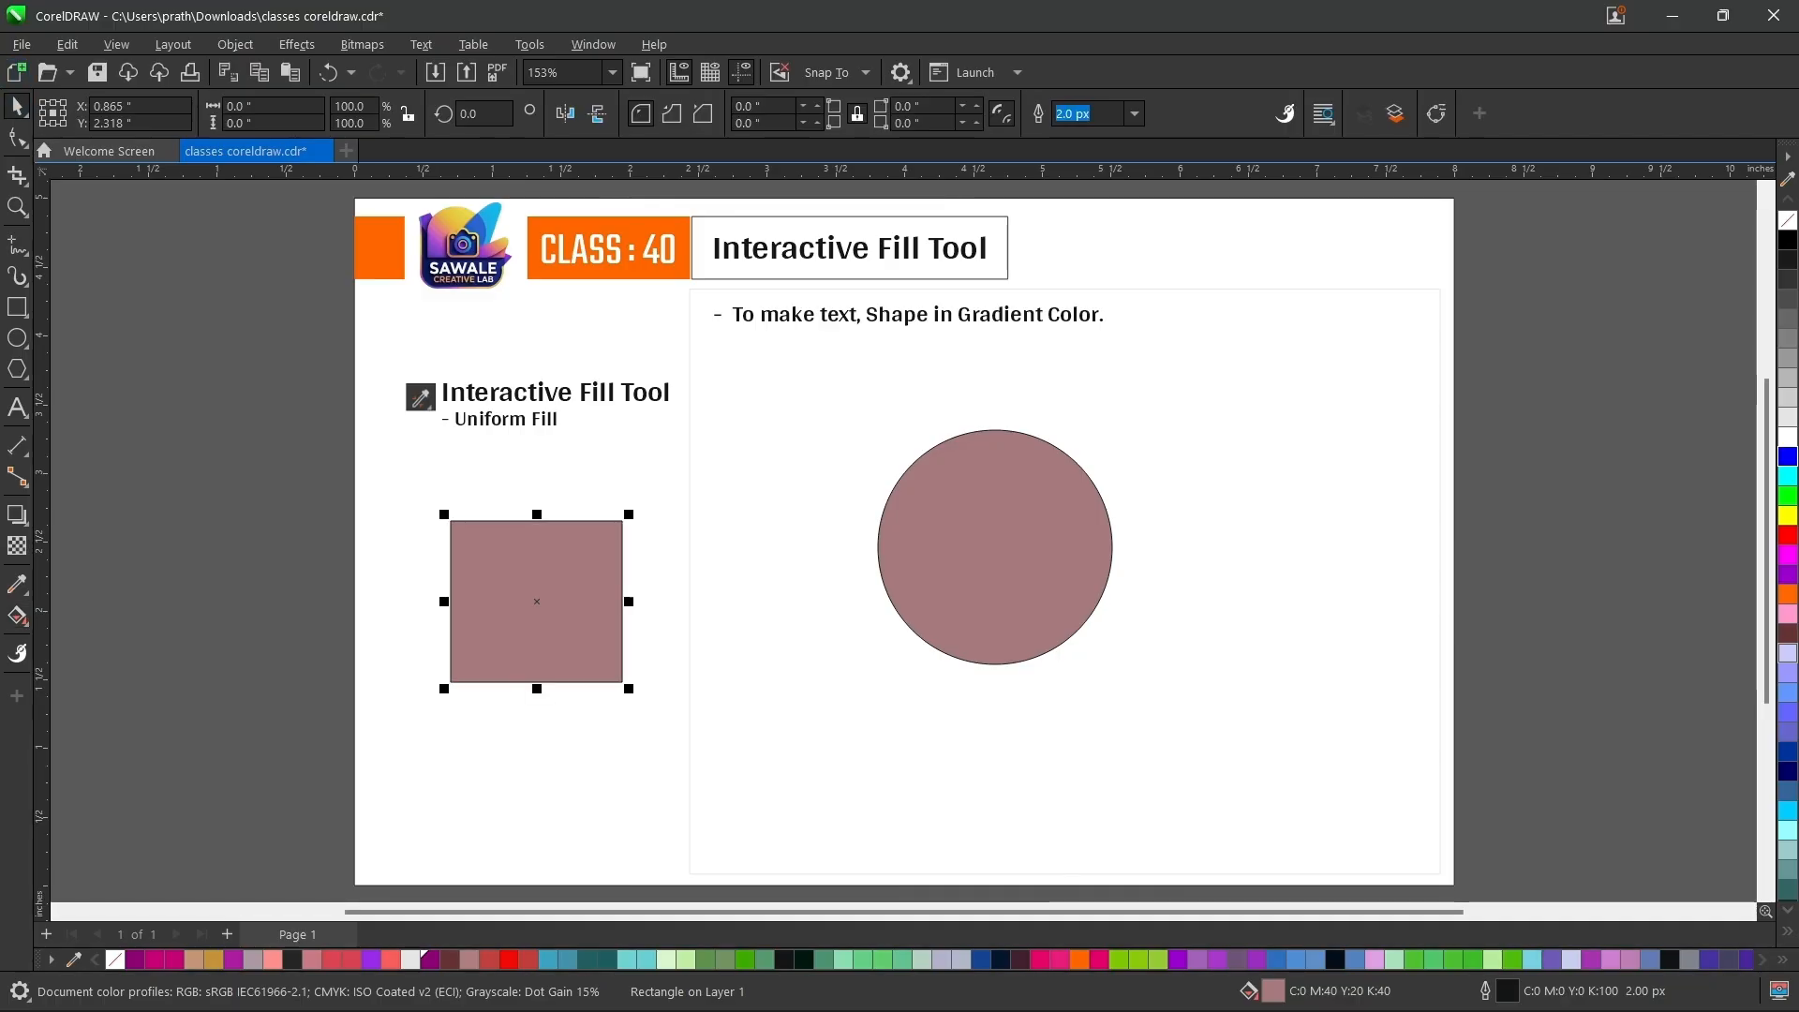